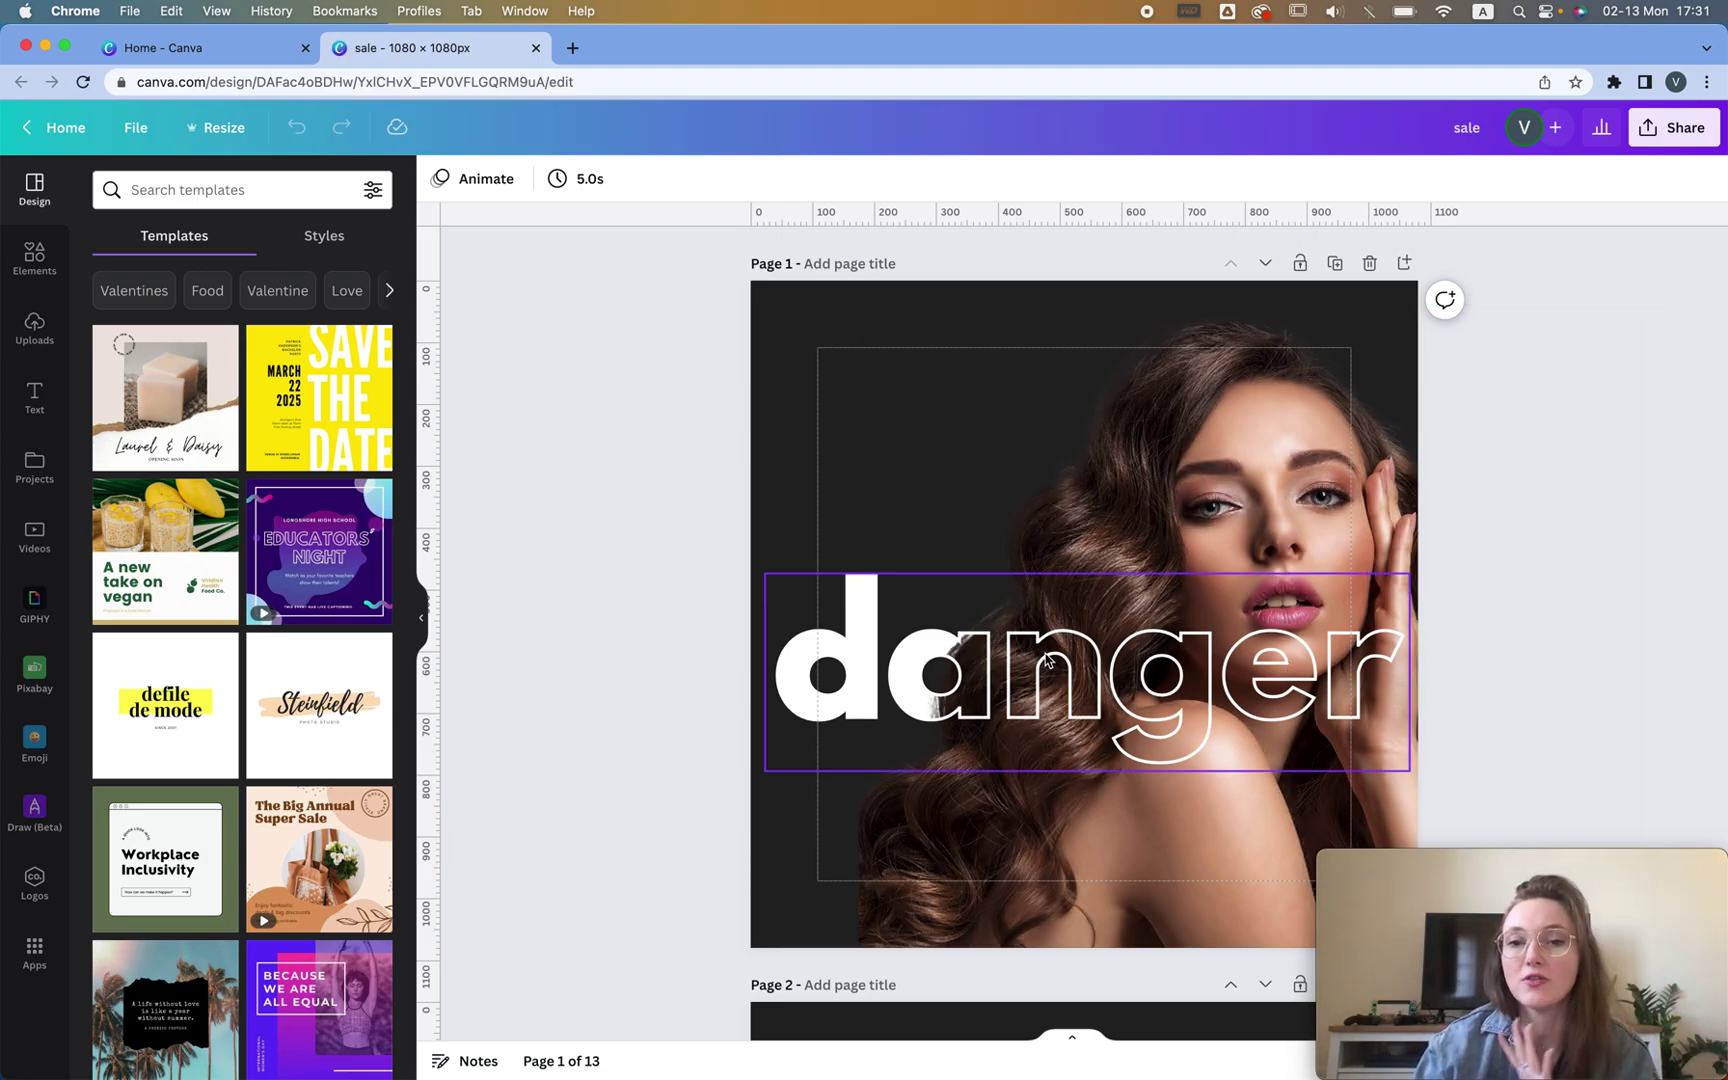
Shift the model photo on page 1 to the left between the danger text layers and select the first-layer text on page 2
{"action": "left_click_drag", "start_coordinate": [1265, 458], "coordinate": [1174, 459]}
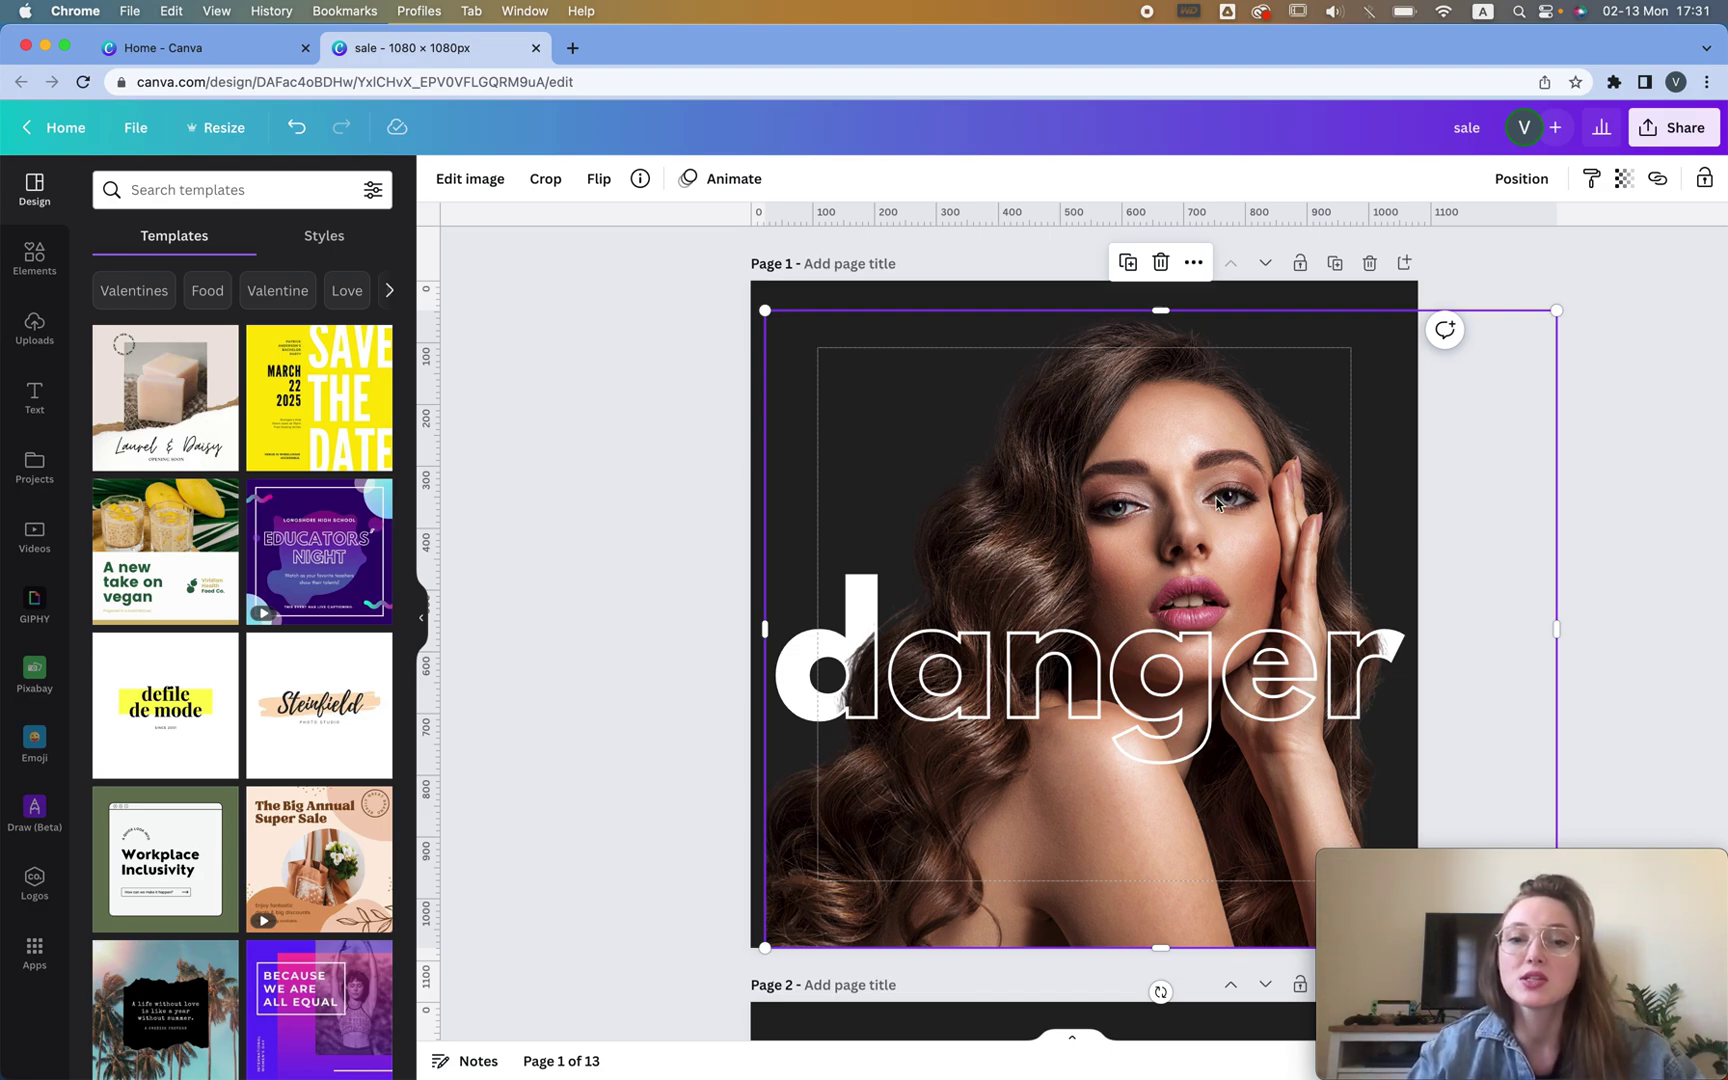
{"action": "scroll", "coordinate": [1210, 505], "scroll_direction": "down", "scroll_amount": 7}
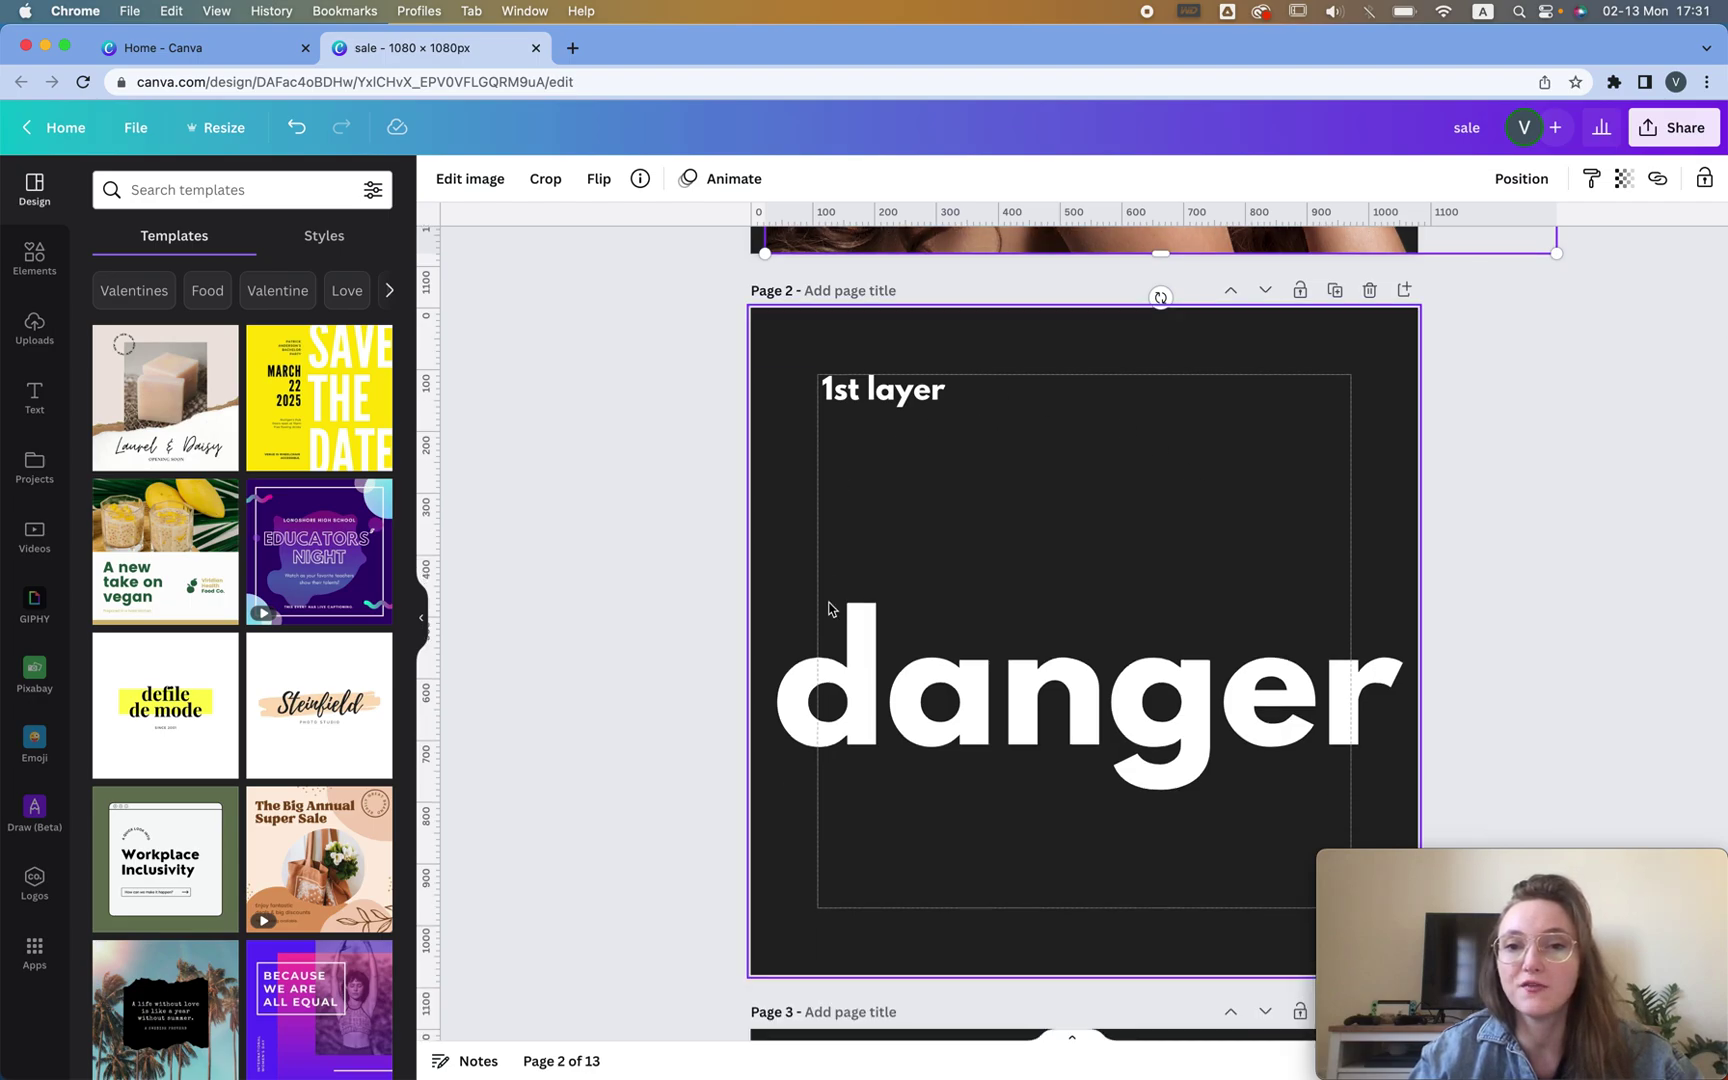
{"action": "left_click", "coordinate": [1125, 665]}
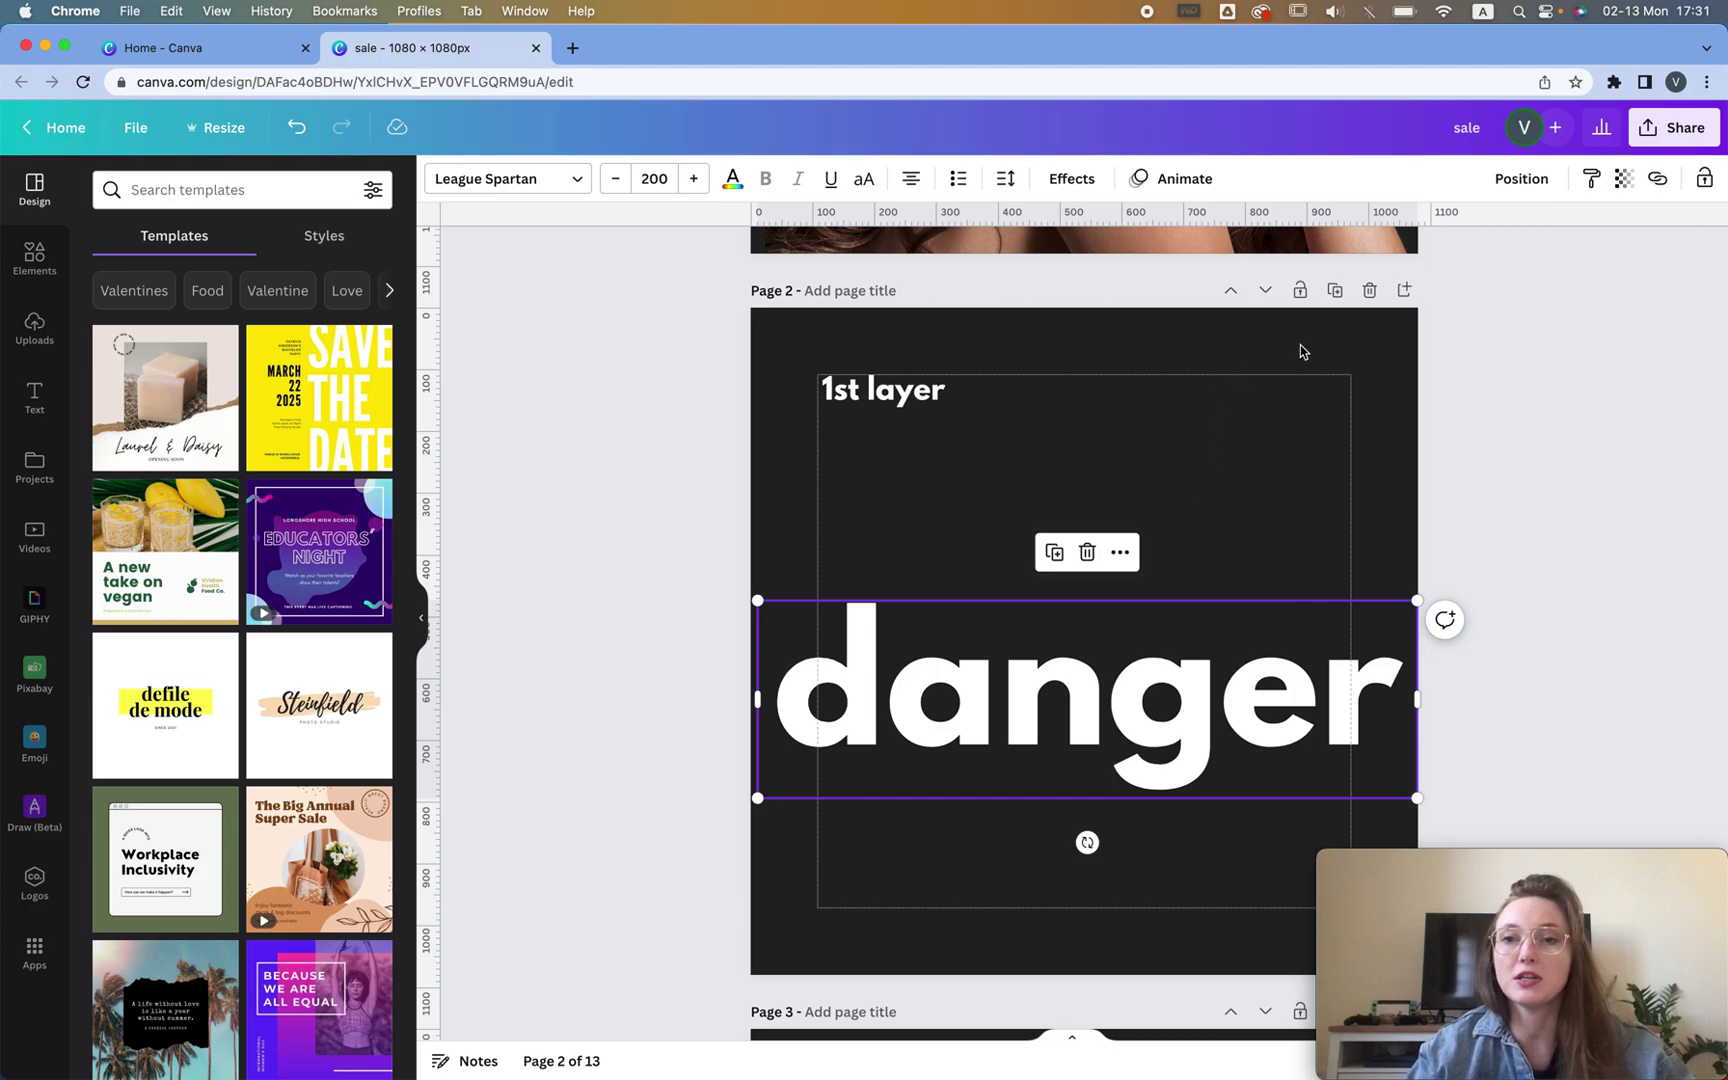
Insert a blank page after page 2 with the text "2023" enlarged to about size 152
{"action": "left_click", "coordinate": [1404, 290]}
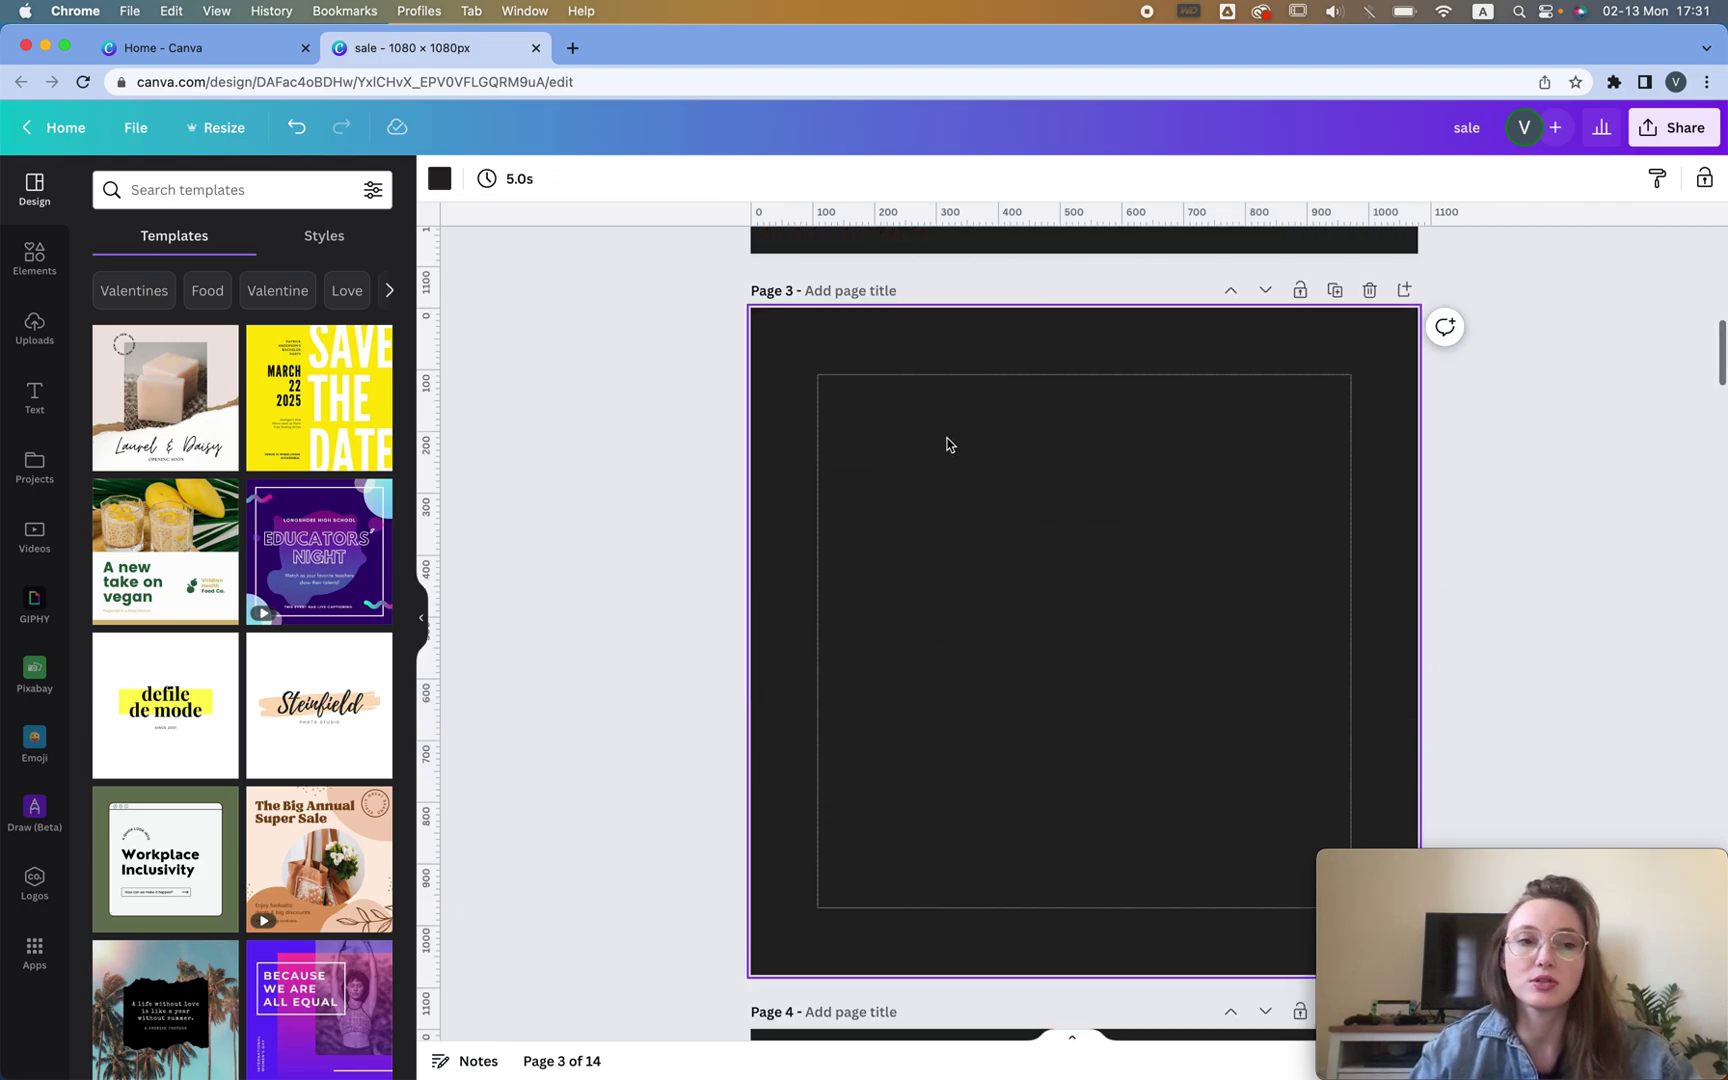
{"action": "left_click", "coordinate": [34, 397]}
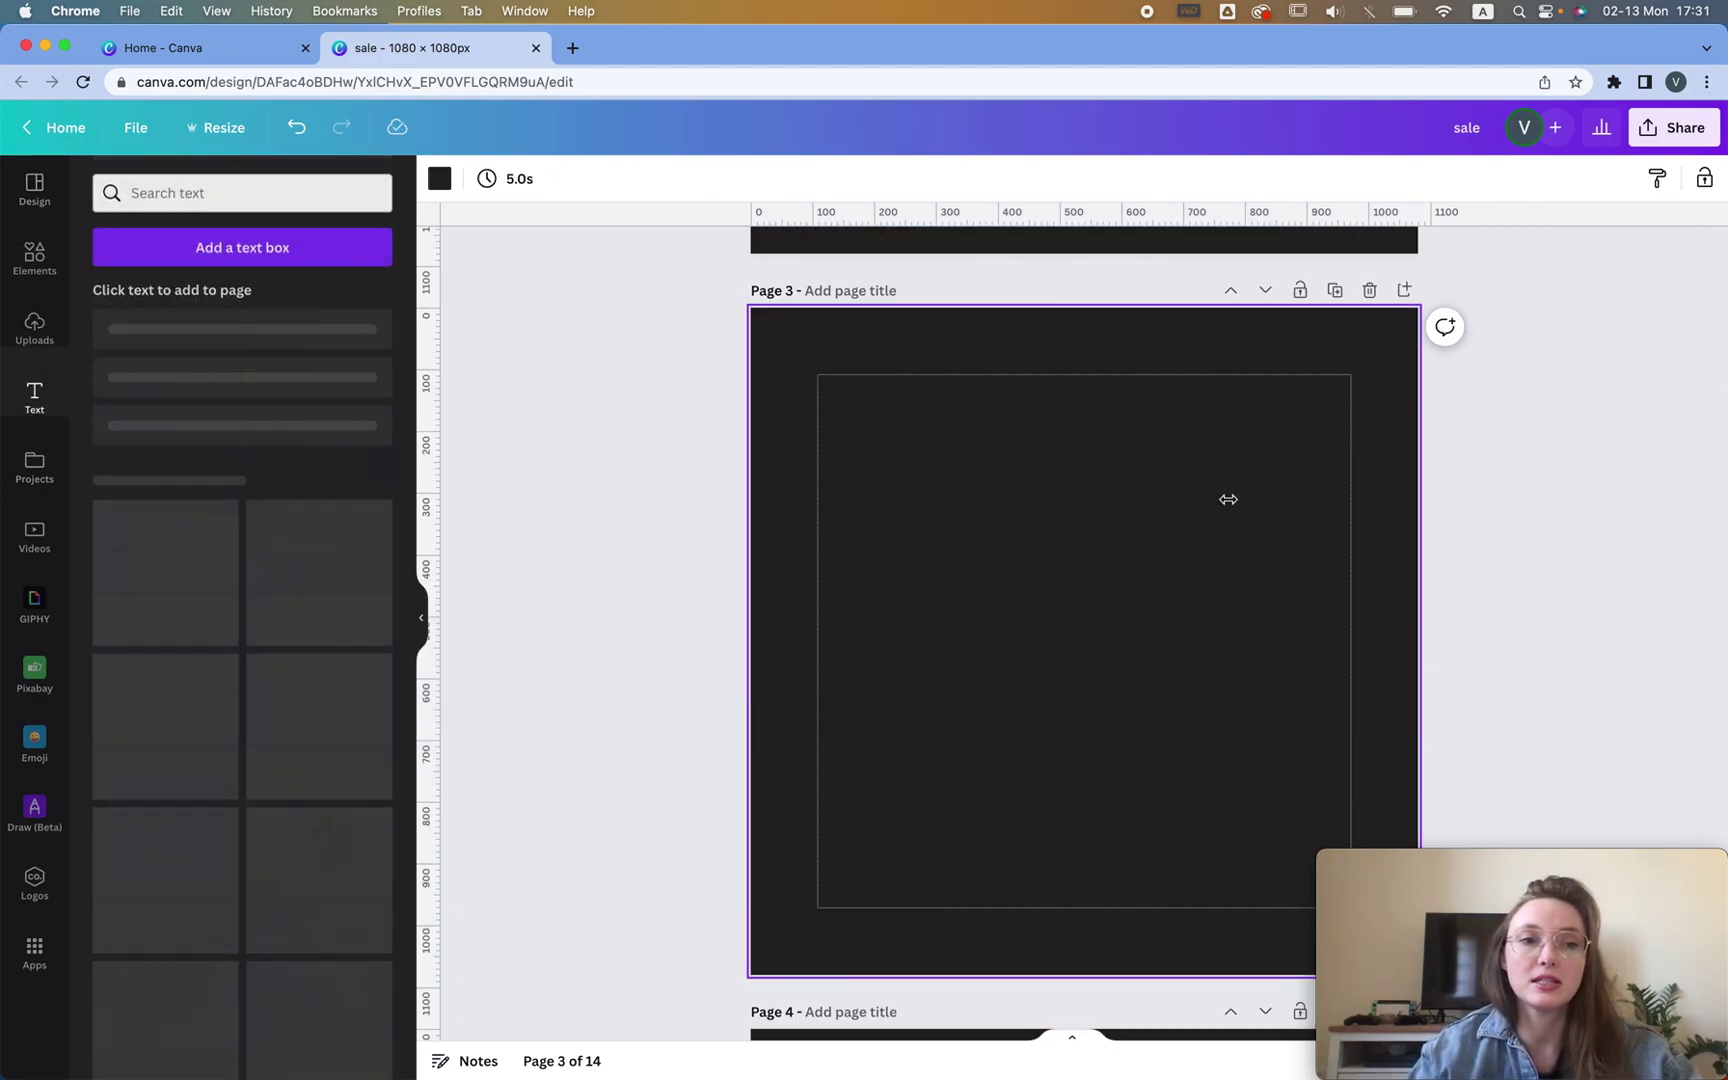
{"action": "key", "text": "t"}
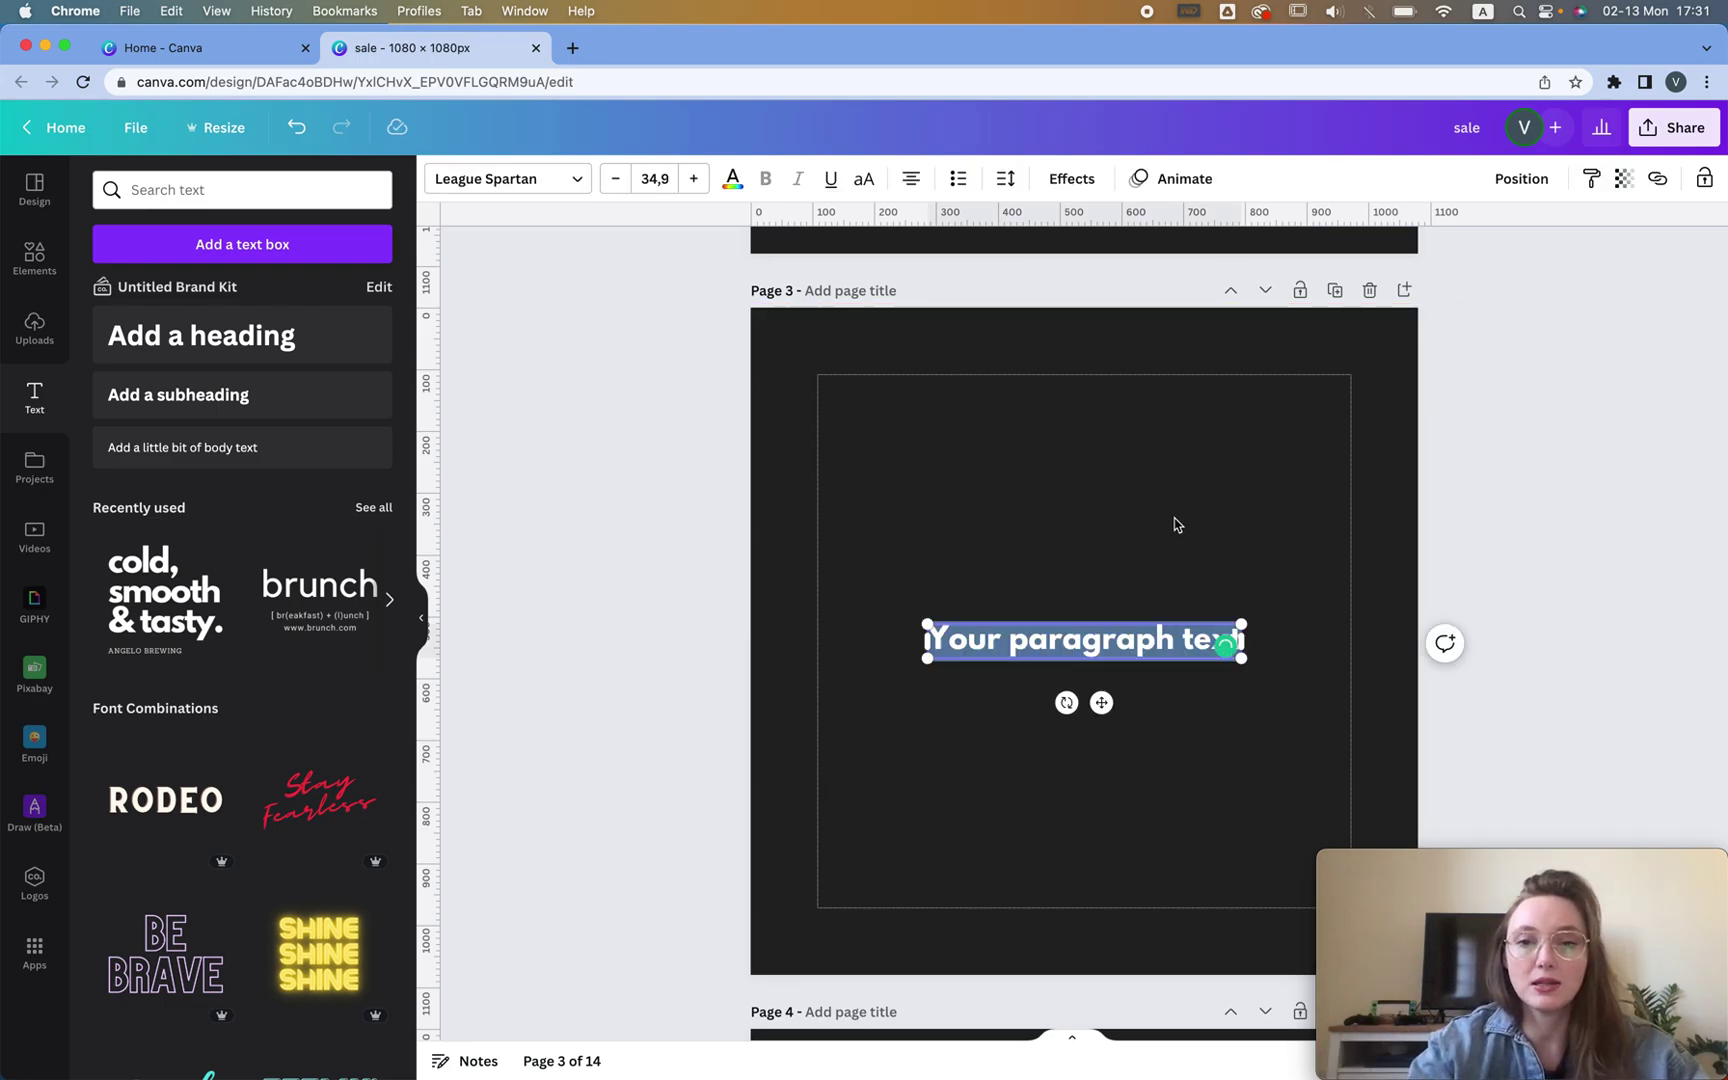
{"action": "type", "text": "2023"}
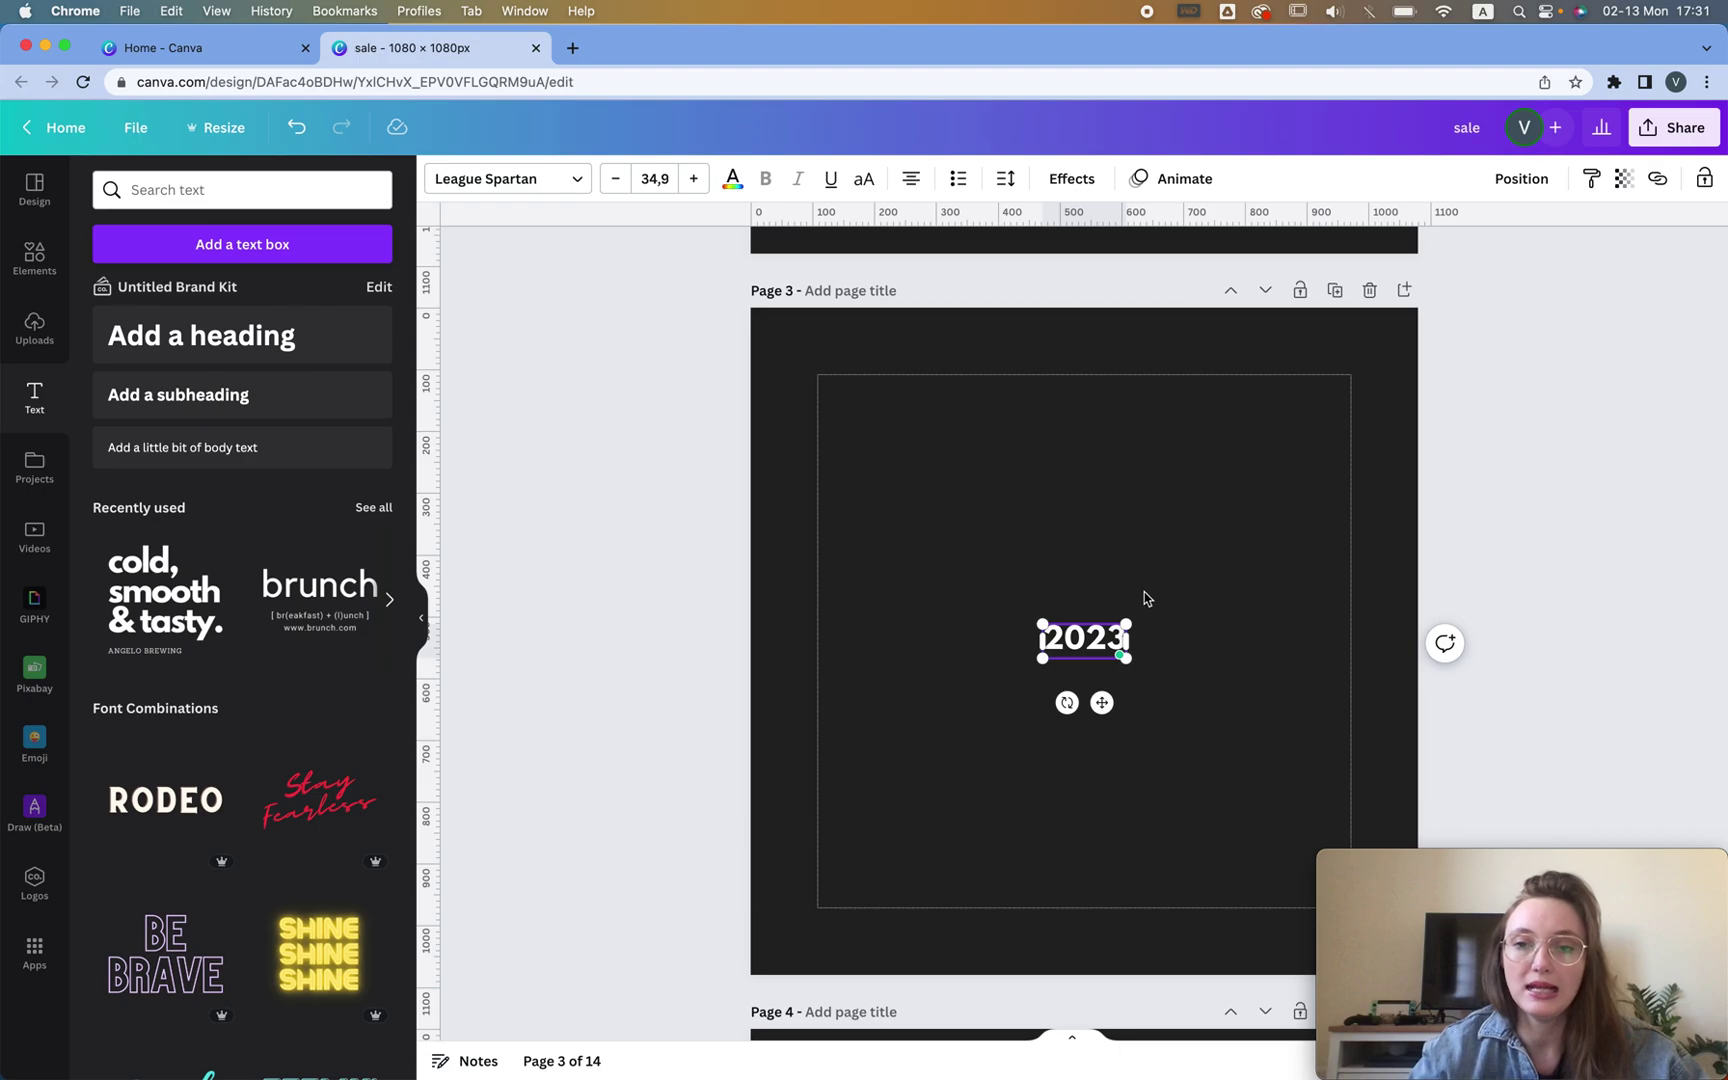
{"action": "left_click_drag", "start_coordinate": [1130, 622], "coordinate": [1248, 515]}
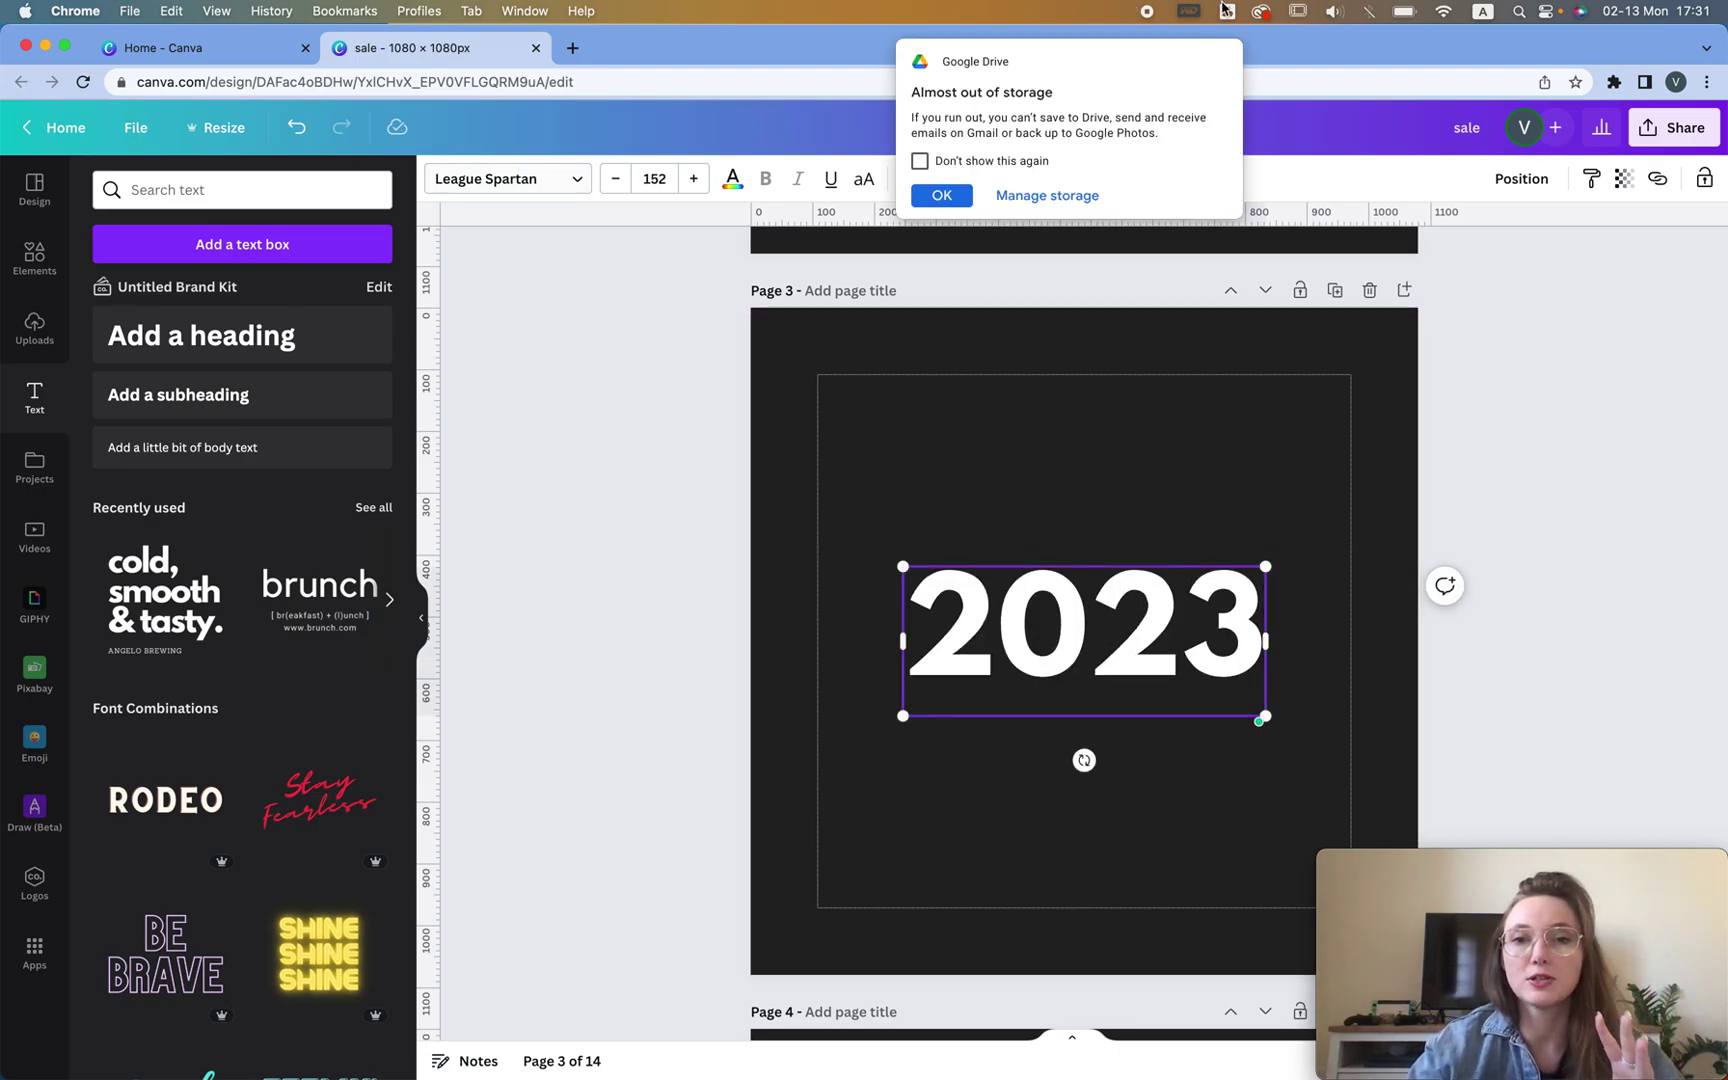
{"action": "left_click", "coordinate": [941, 195]}
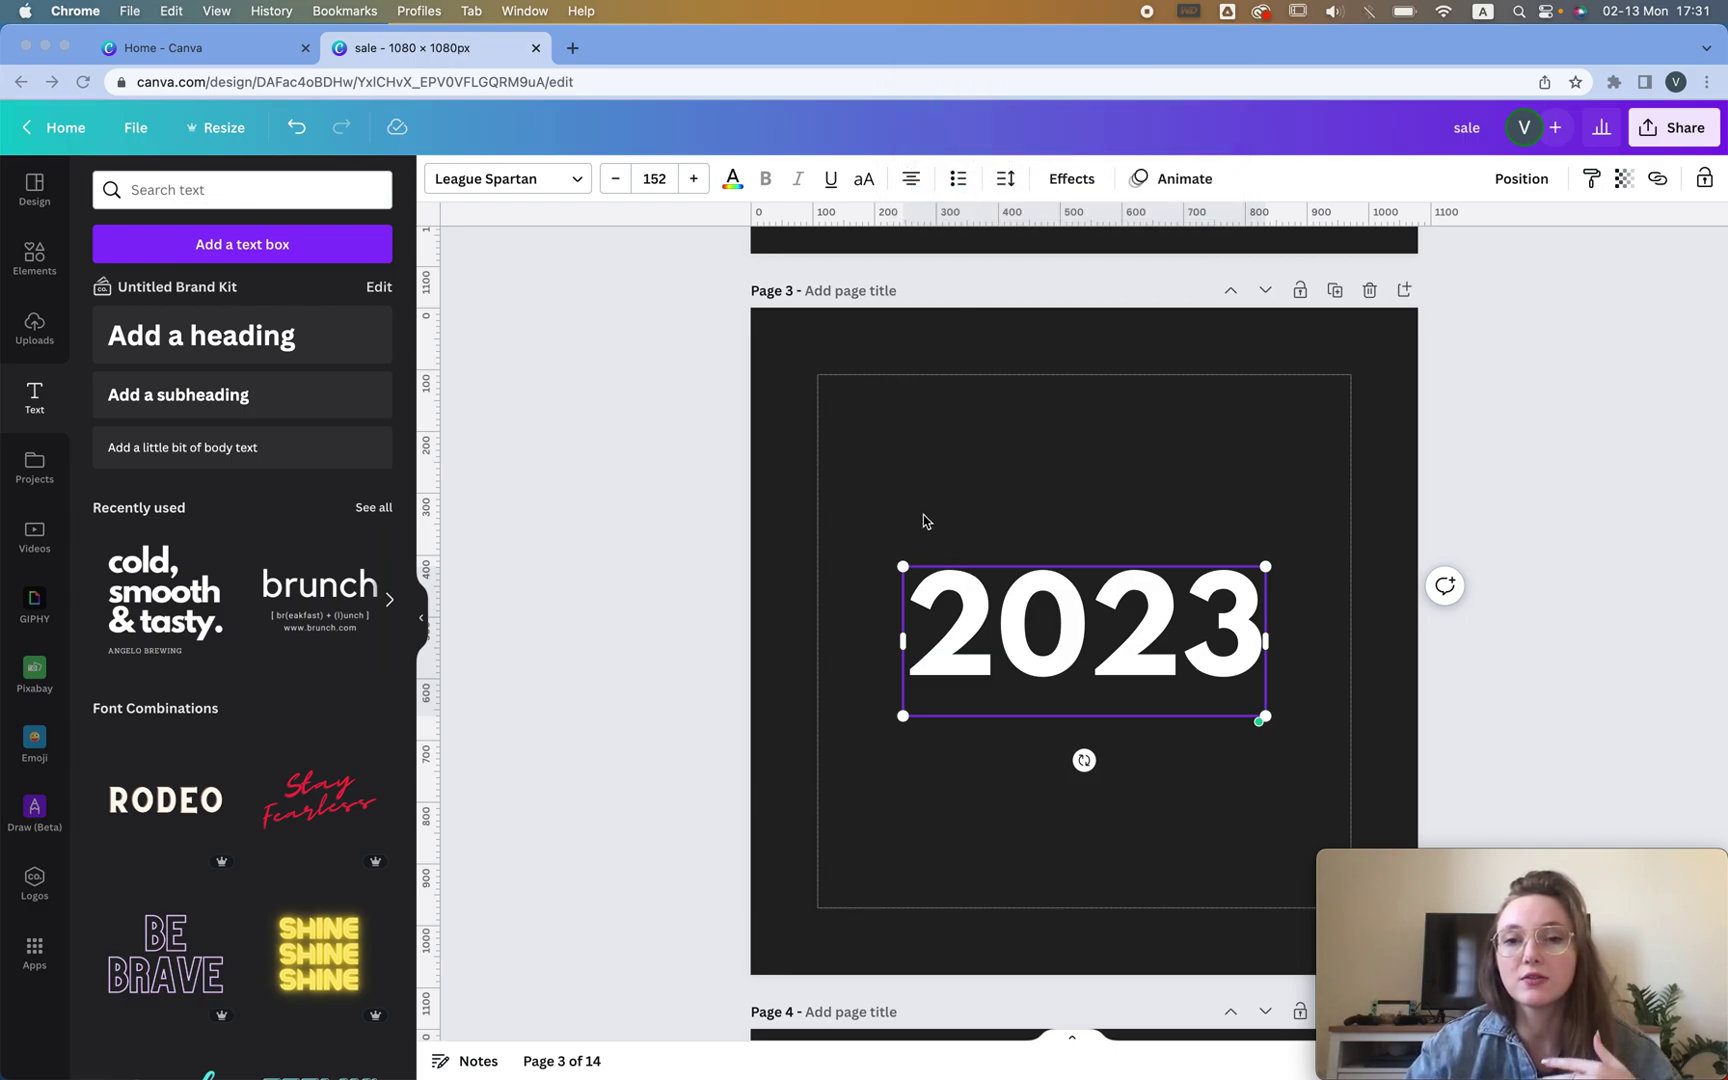
Search the elements library for "model" and show all matching photos
{"action": "scroll", "coordinate": [923, 514], "scroll_direction": "down", "scroll_amount": 7}
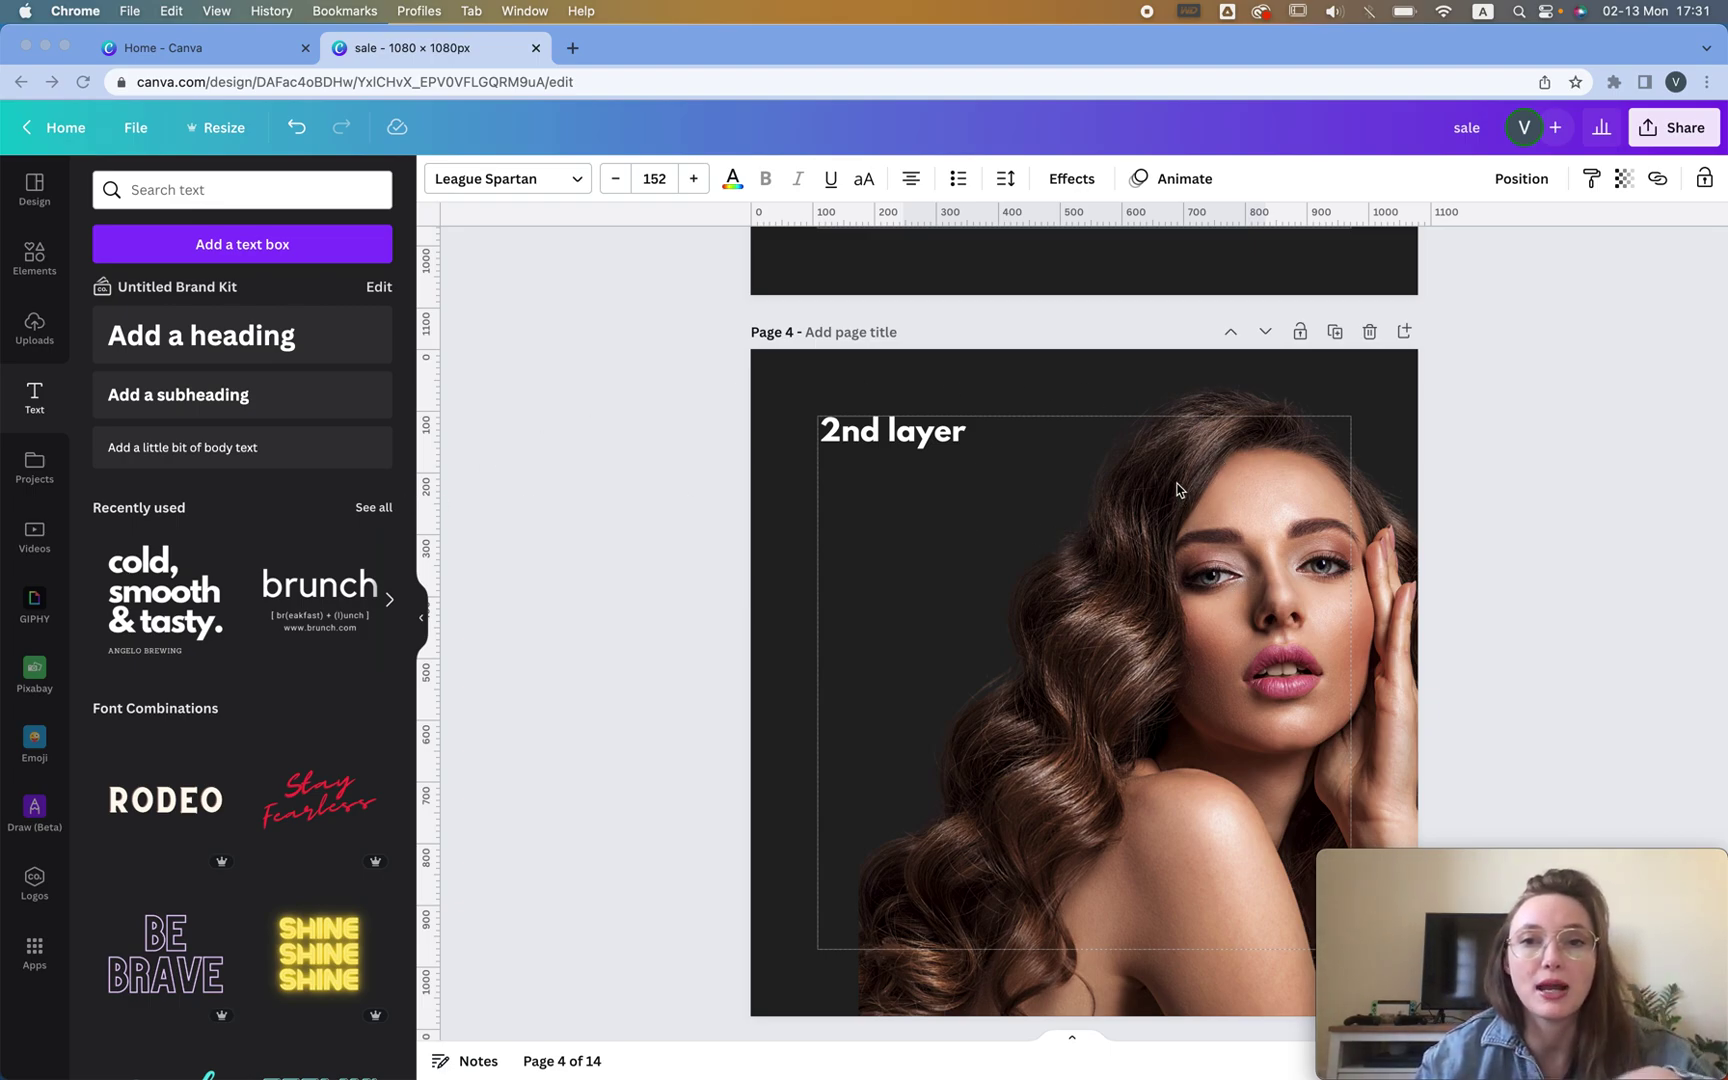
{"action": "left_click", "coordinate": [30, 260]}
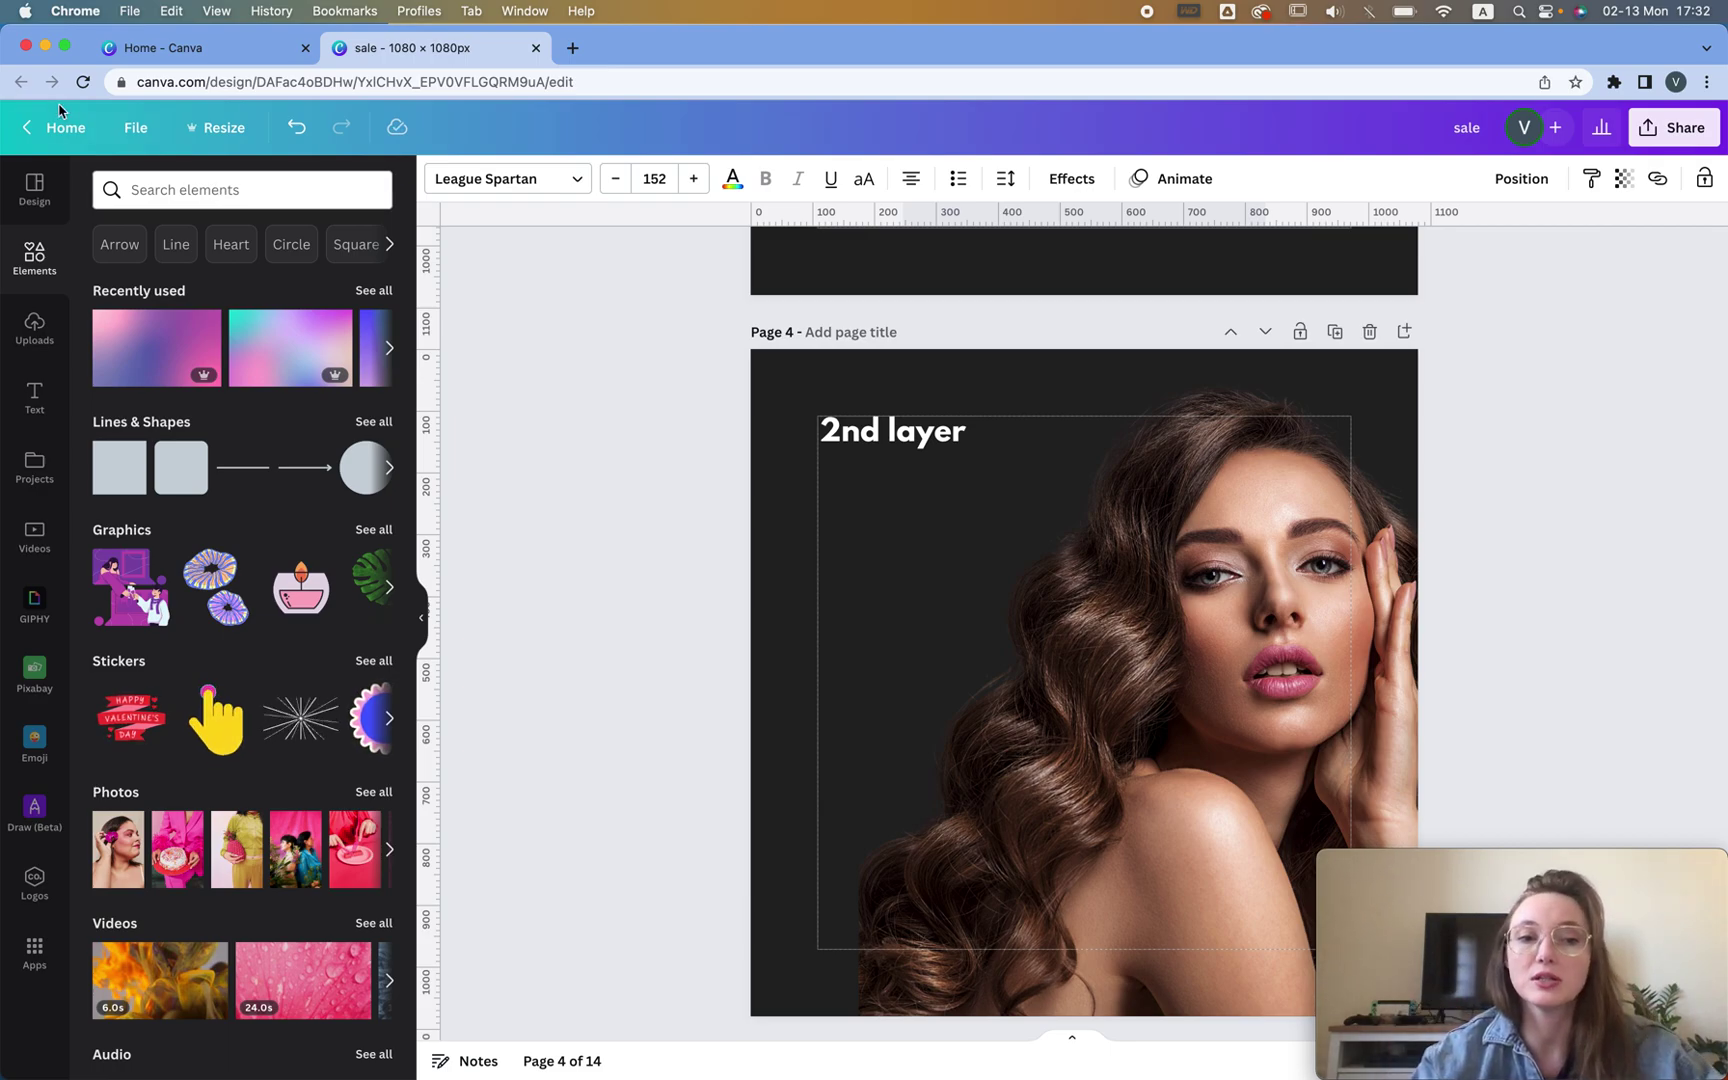
{"action": "left_click", "coordinate": [279, 188]}
{"action": "type", "text": "model"}
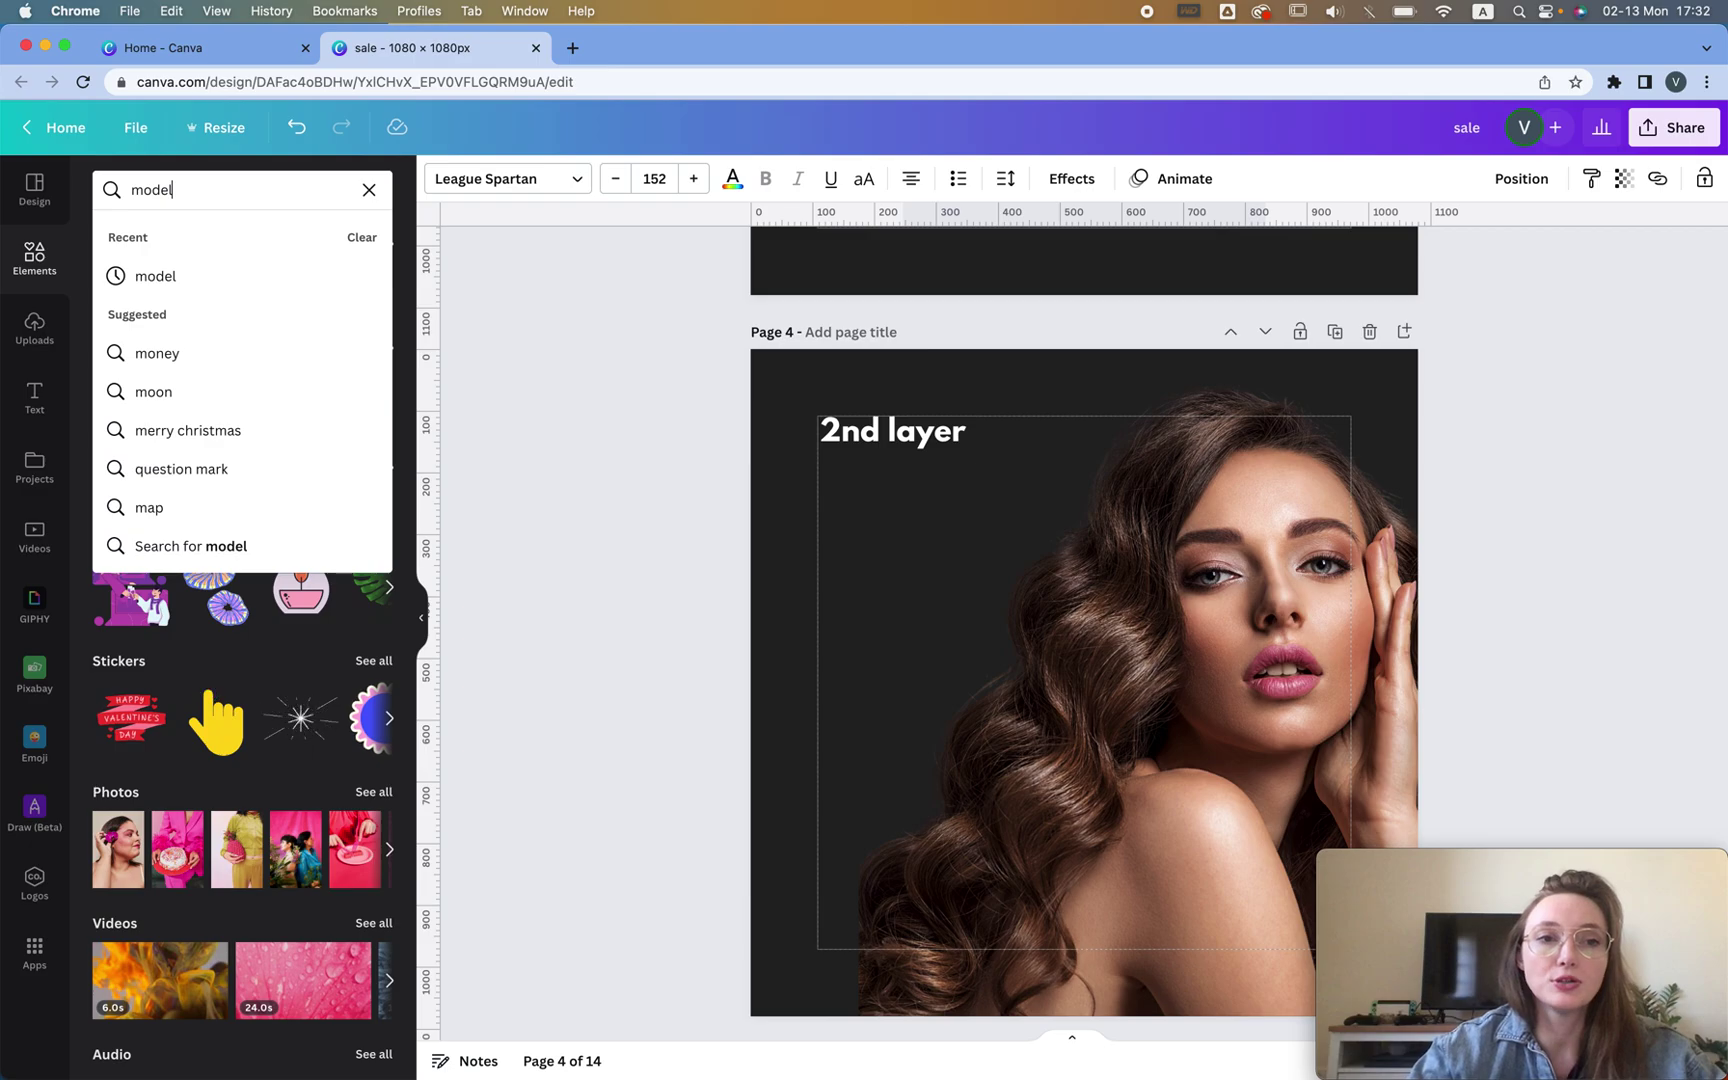
{"action": "key", "text": "Return"}
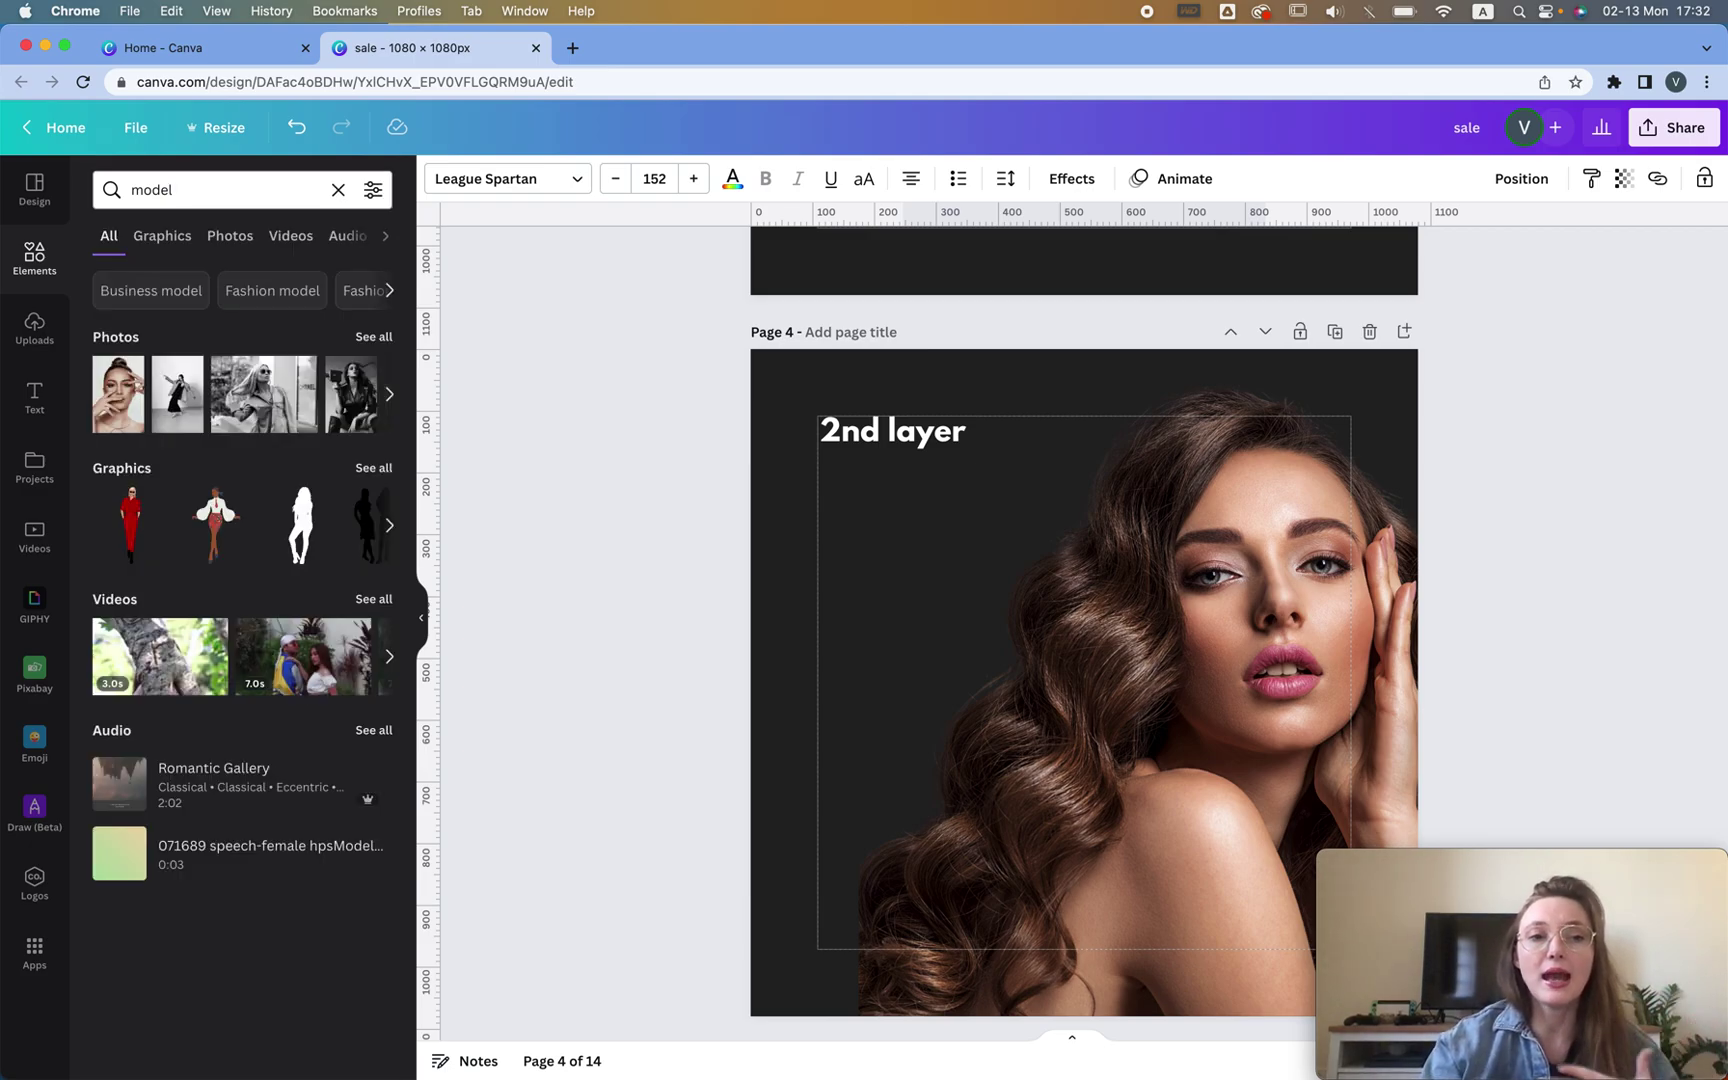
{"action": "left_click", "coordinate": [374, 338]}
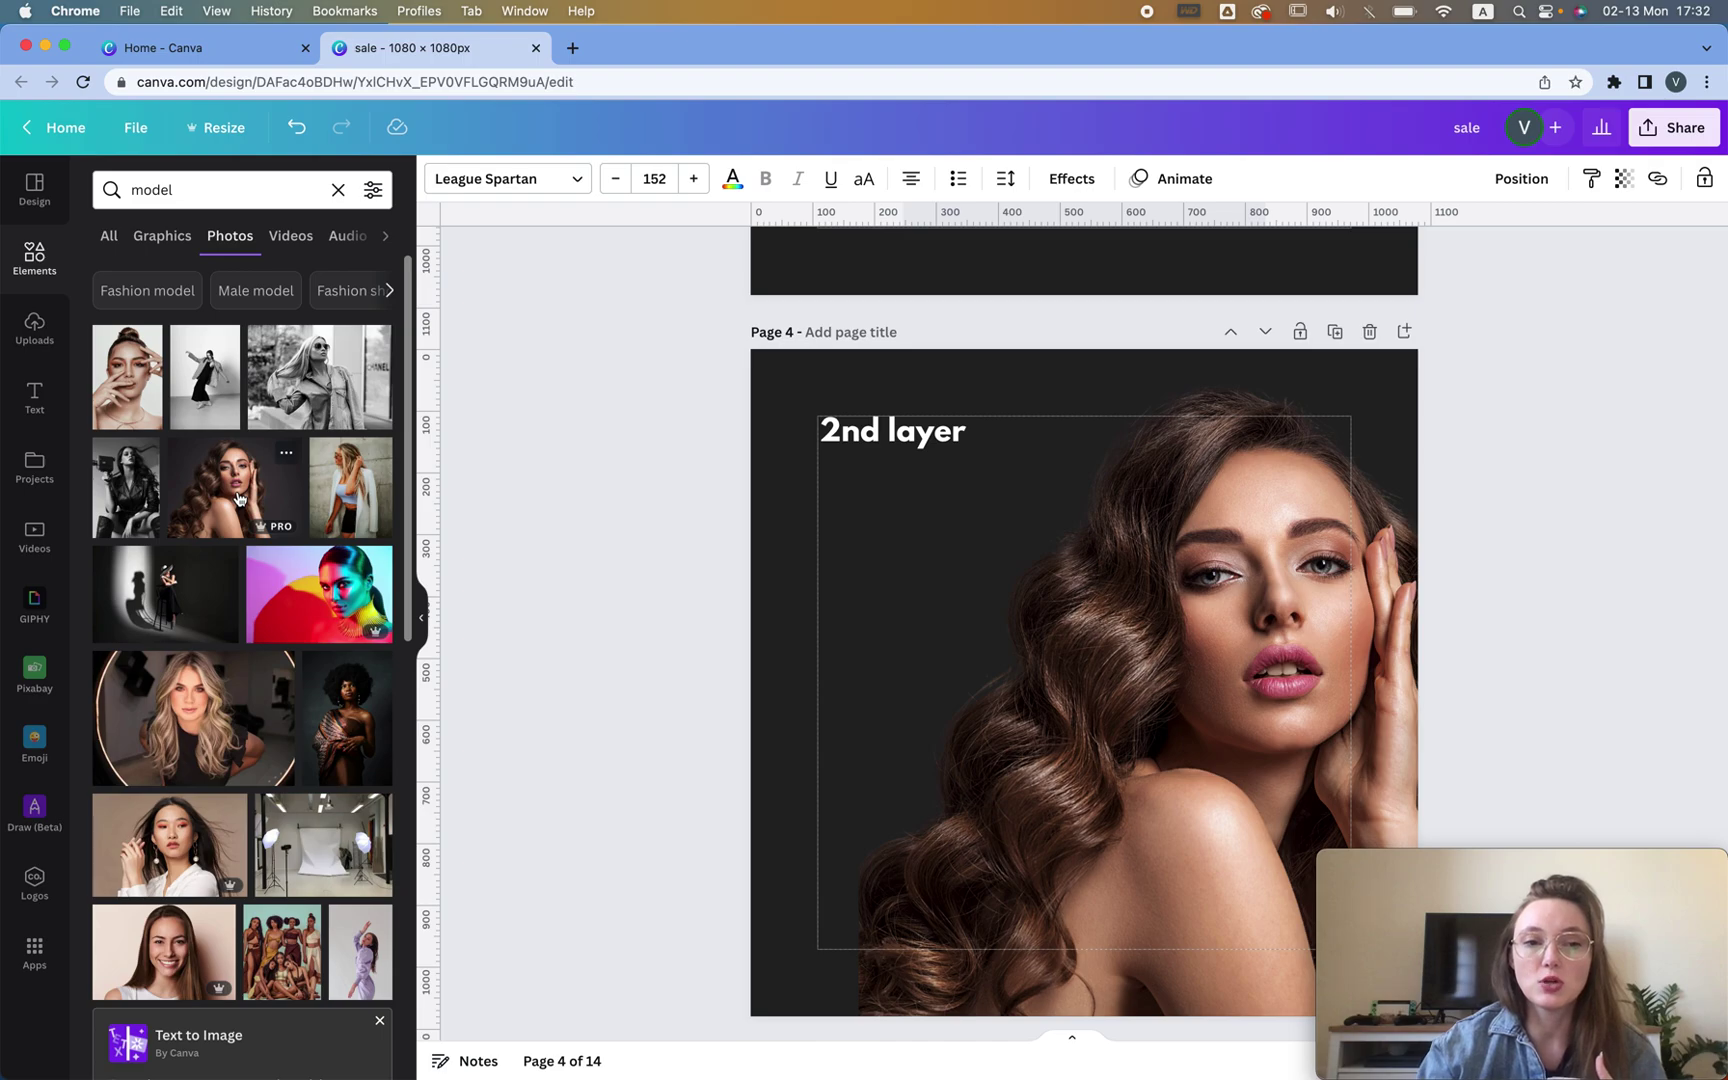
Insert a page after page 4 with the photo of the long-haired model, and remove the page's dark background colour
{"action": "left_click", "coordinate": [1404, 331]}
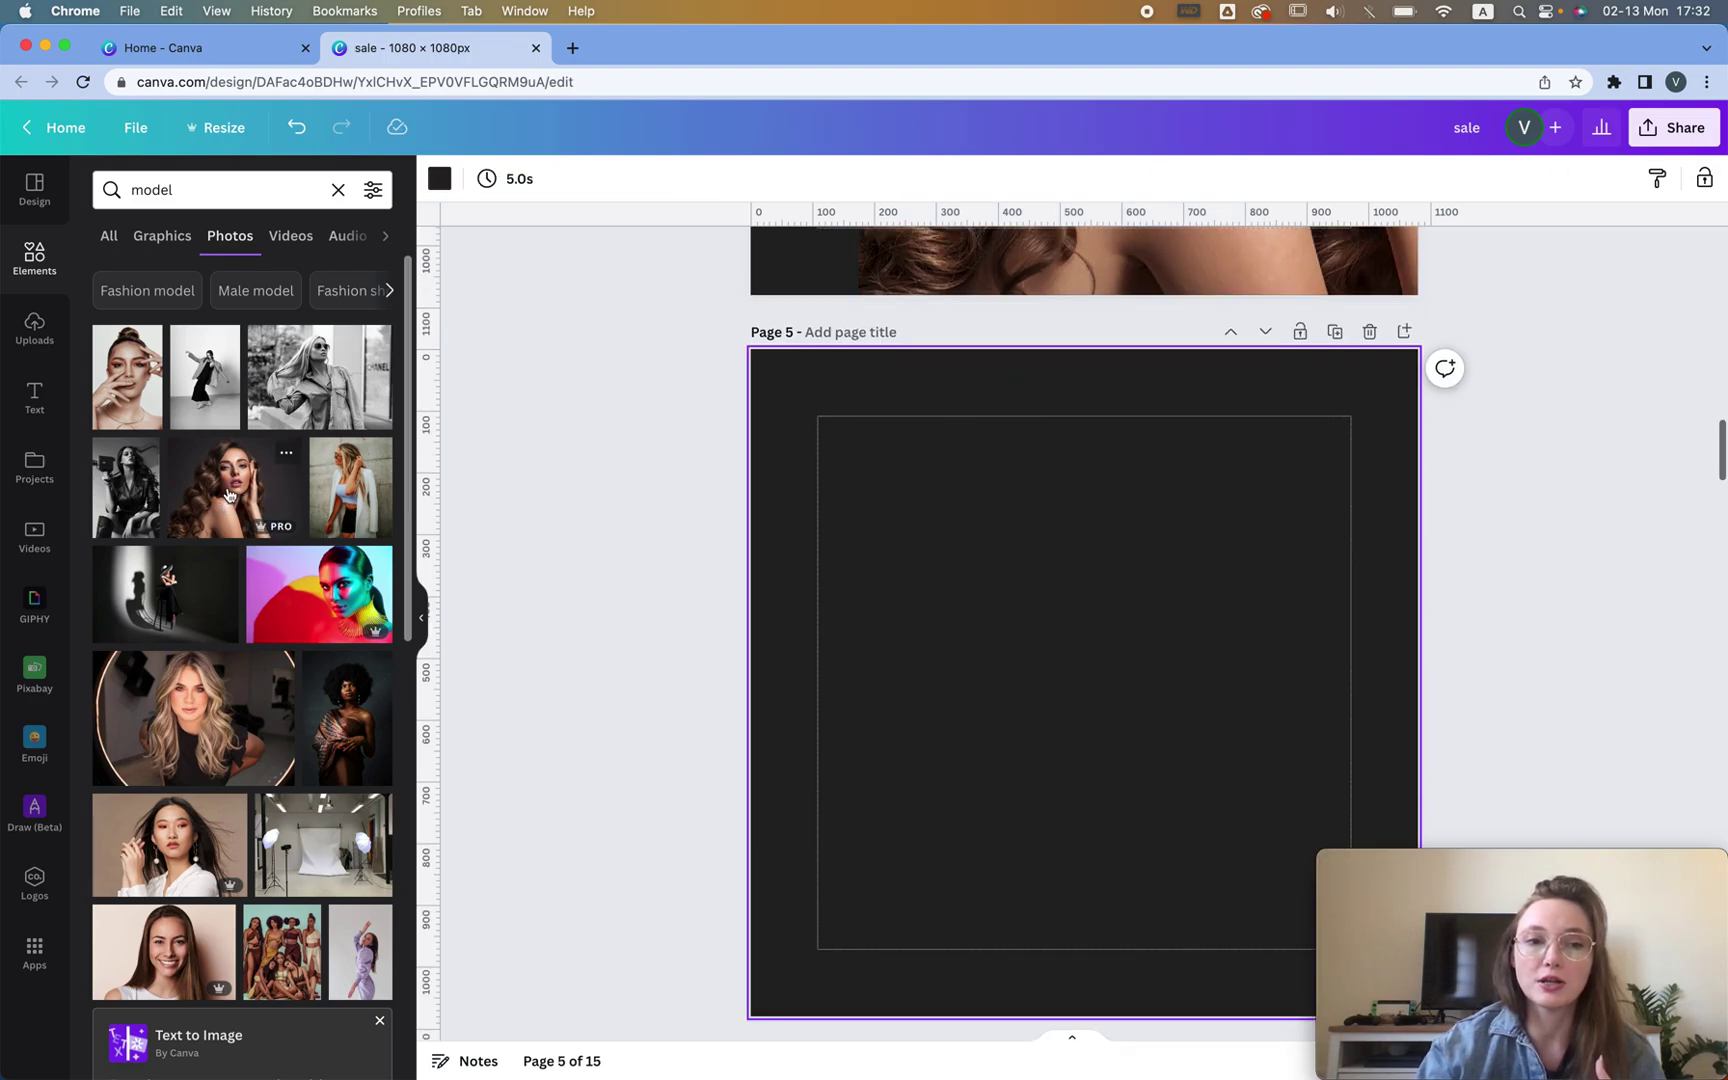
{"action": "left_click", "coordinate": [228, 494]}
{"action": "left_click", "coordinate": [1230, 443]}
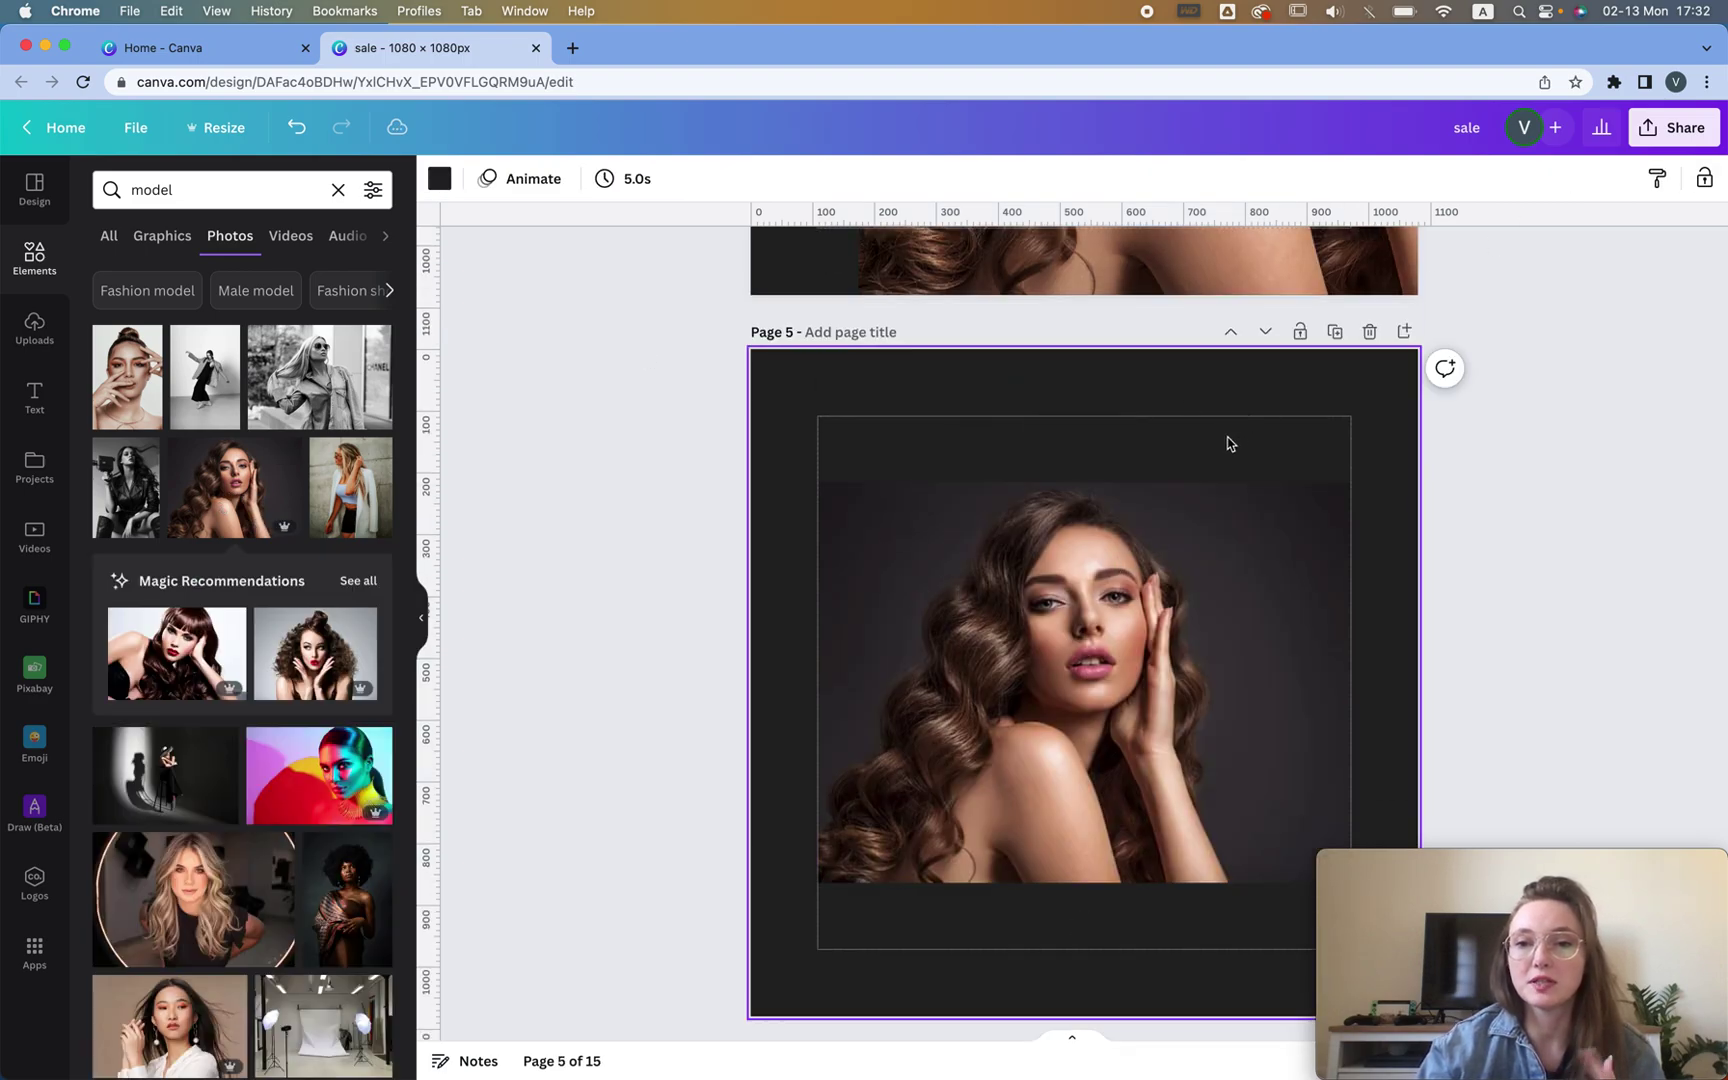
{"action": "key", "text": "Delete"}
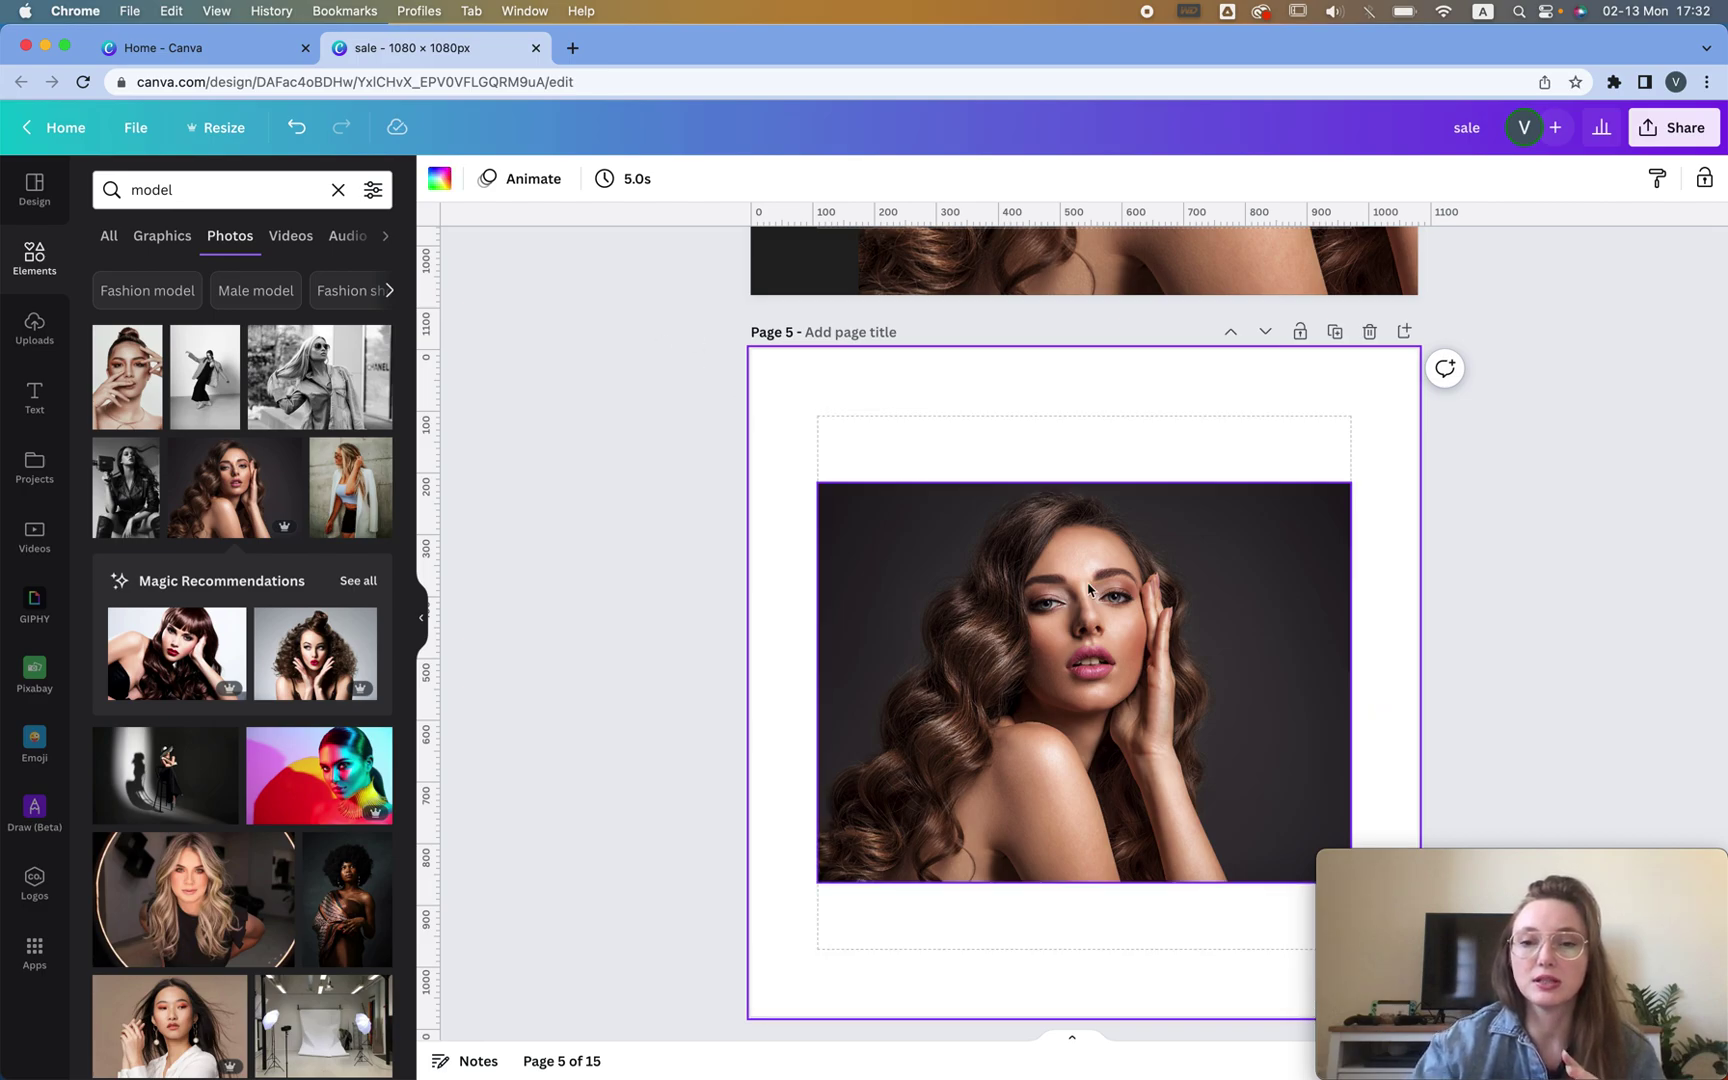
Remove the background of the model photo on page 5 with the Background Remover
{"action": "left_click", "coordinate": [1097, 625]}
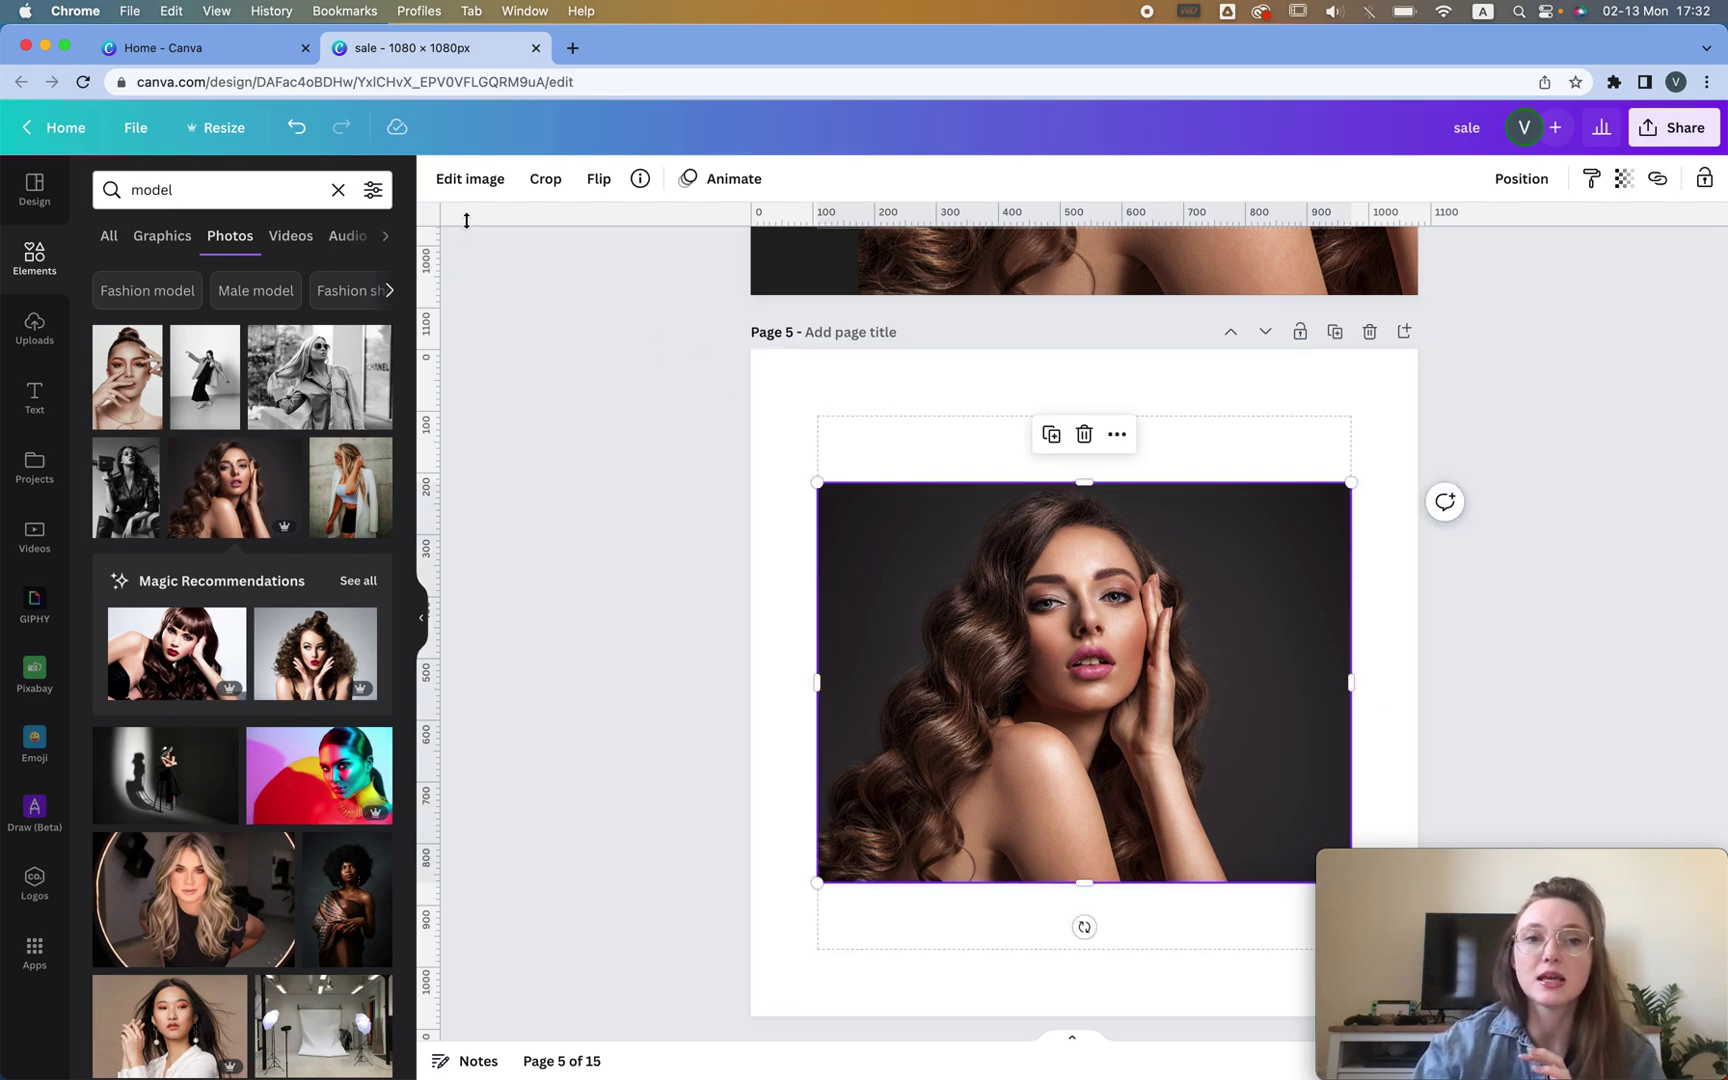
{"action": "left_click", "coordinate": [468, 178]}
{"action": "left_click", "coordinate": [189, 505]}
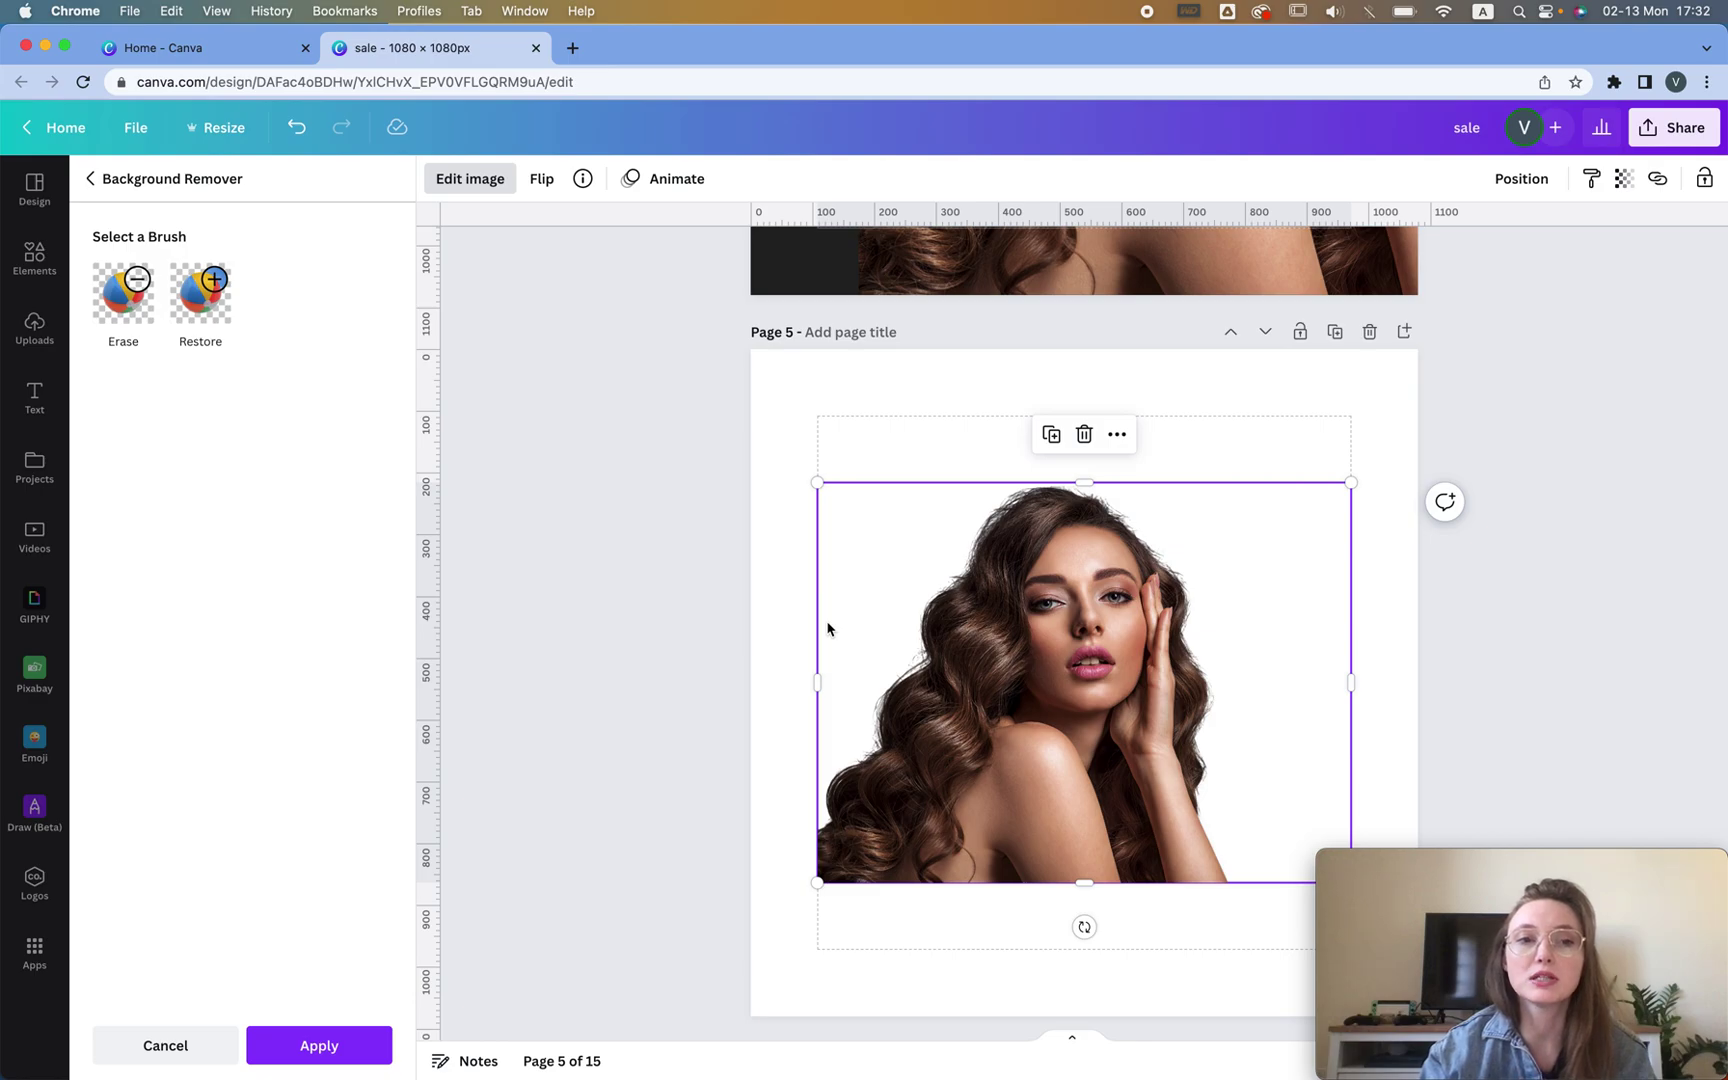
Touch up the model's hair edge with the Restore brush at size 25 and apply the background removal
{"action": "left_click", "coordinate": [200, 292]}
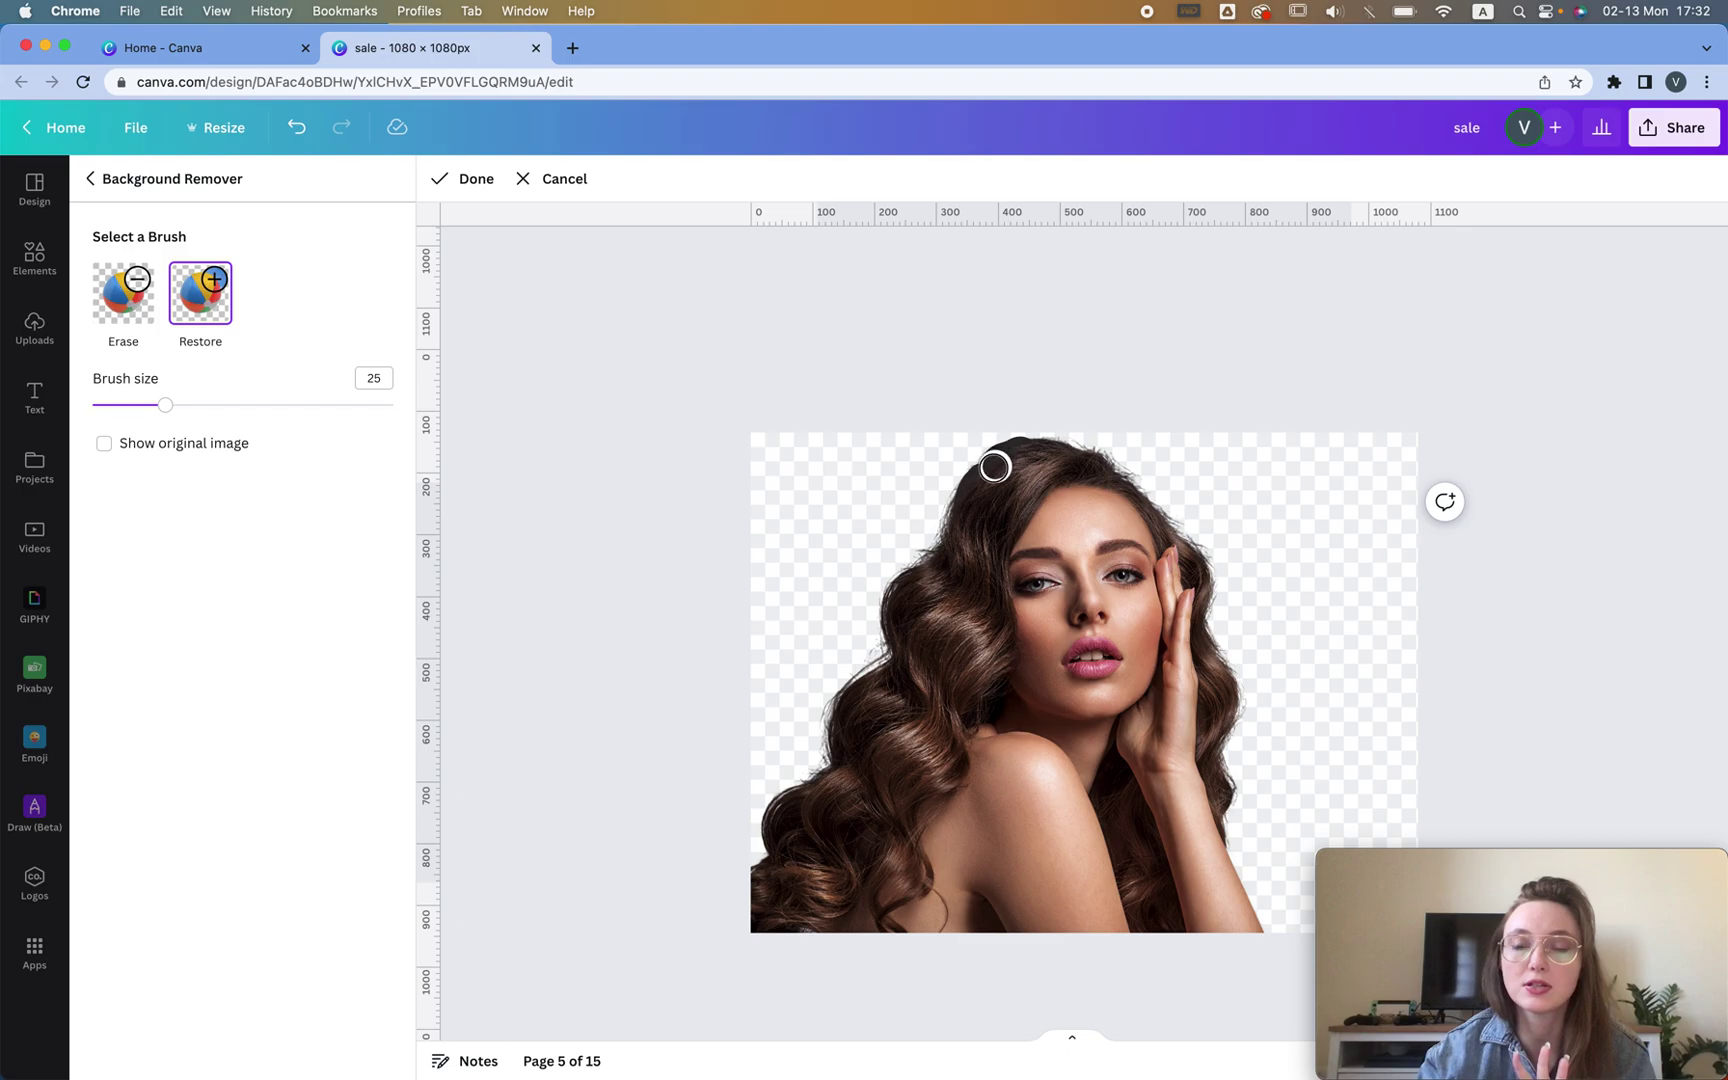
{"action": "left_click_drag", "start_coordinate": [995, 467], "coordinate": [894, 614]}
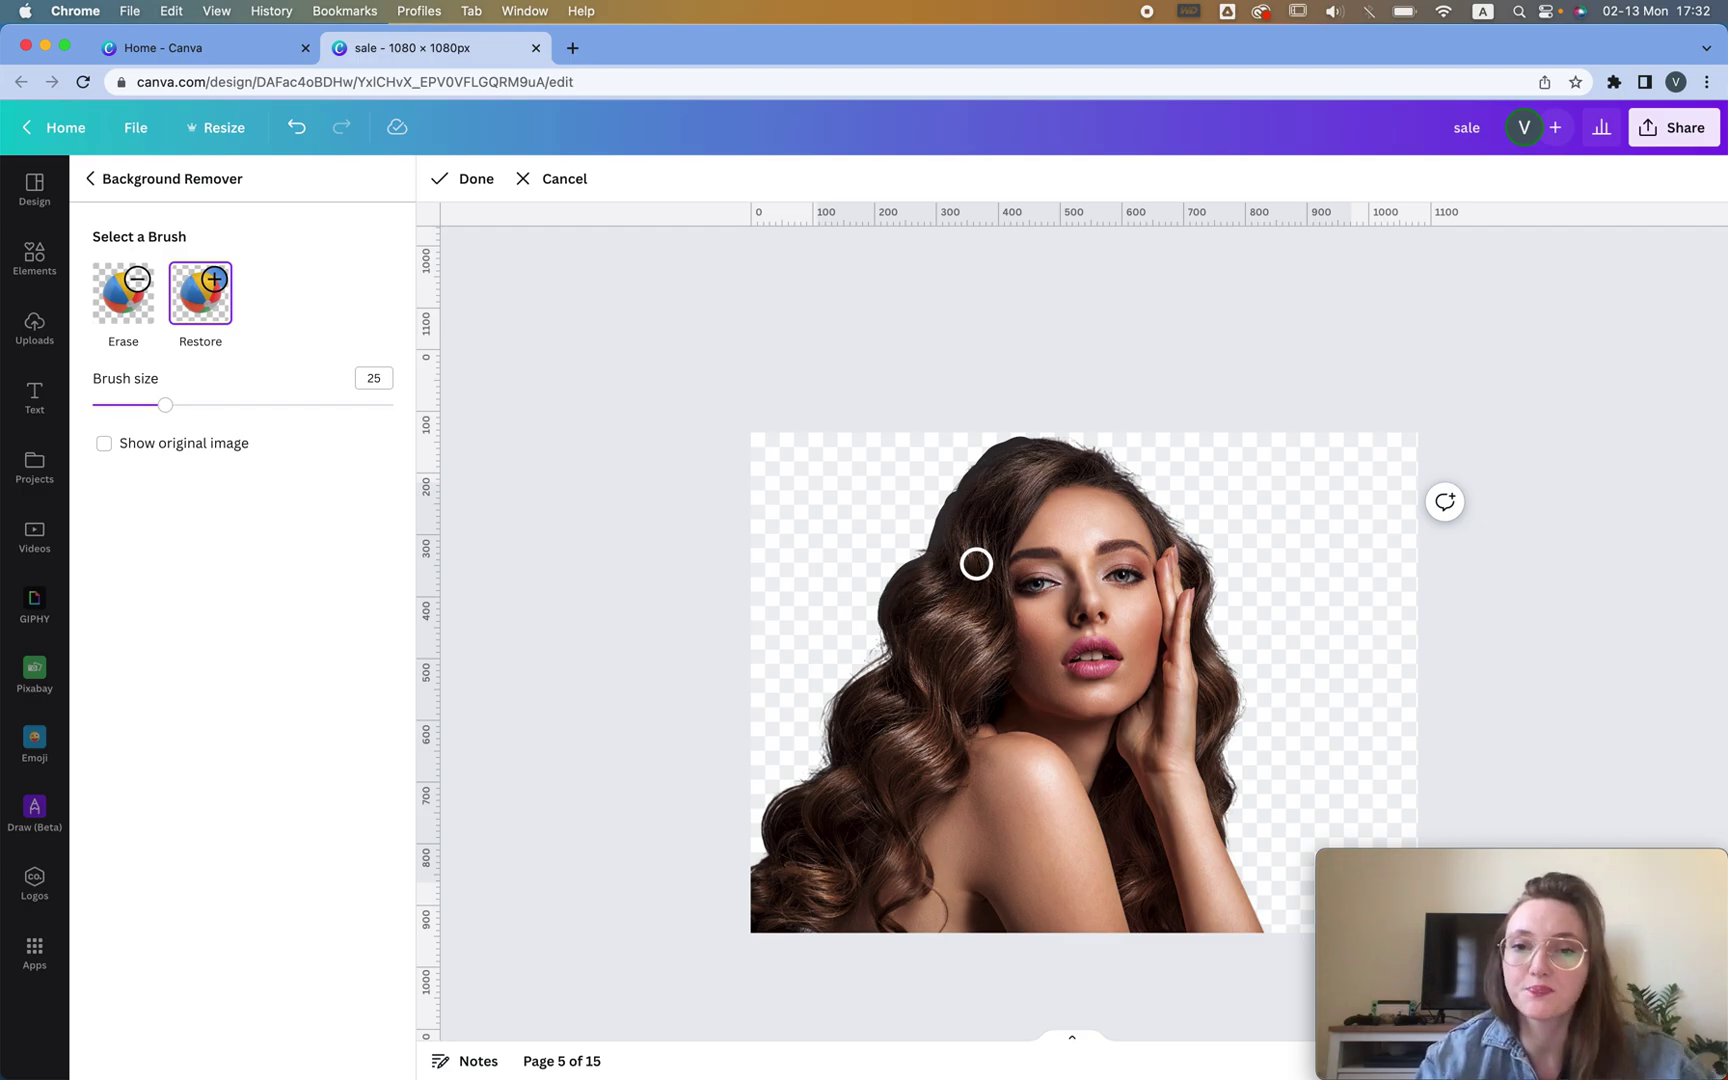
{"action": "scroll", "coordinate": [976, 563], "scroll_direction": "up", "scroll_amount": 5}
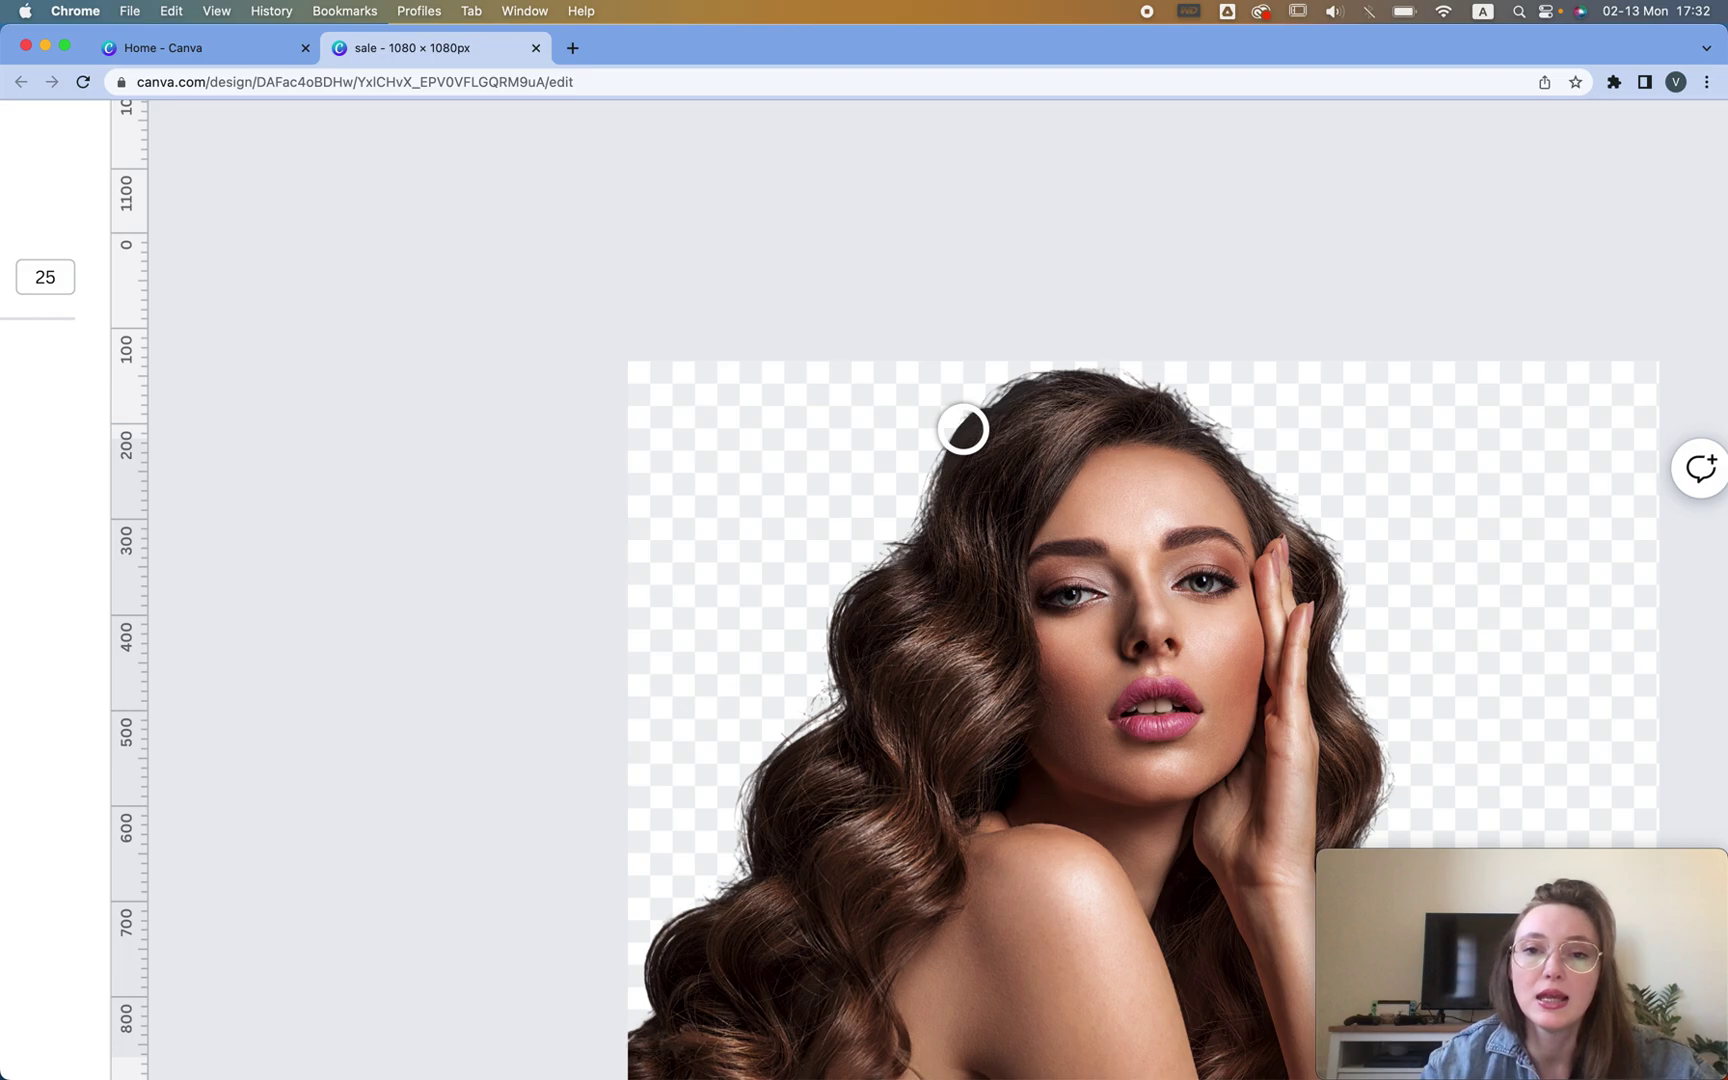
{"action": "scroll", "coordinate": [962, 429], "scroll_direction": "down", "scroll_amount": 2}
{"action": "scroll", "coordinate": [962, 429], "scroll_direction": "down", "scroll_amount": 2}
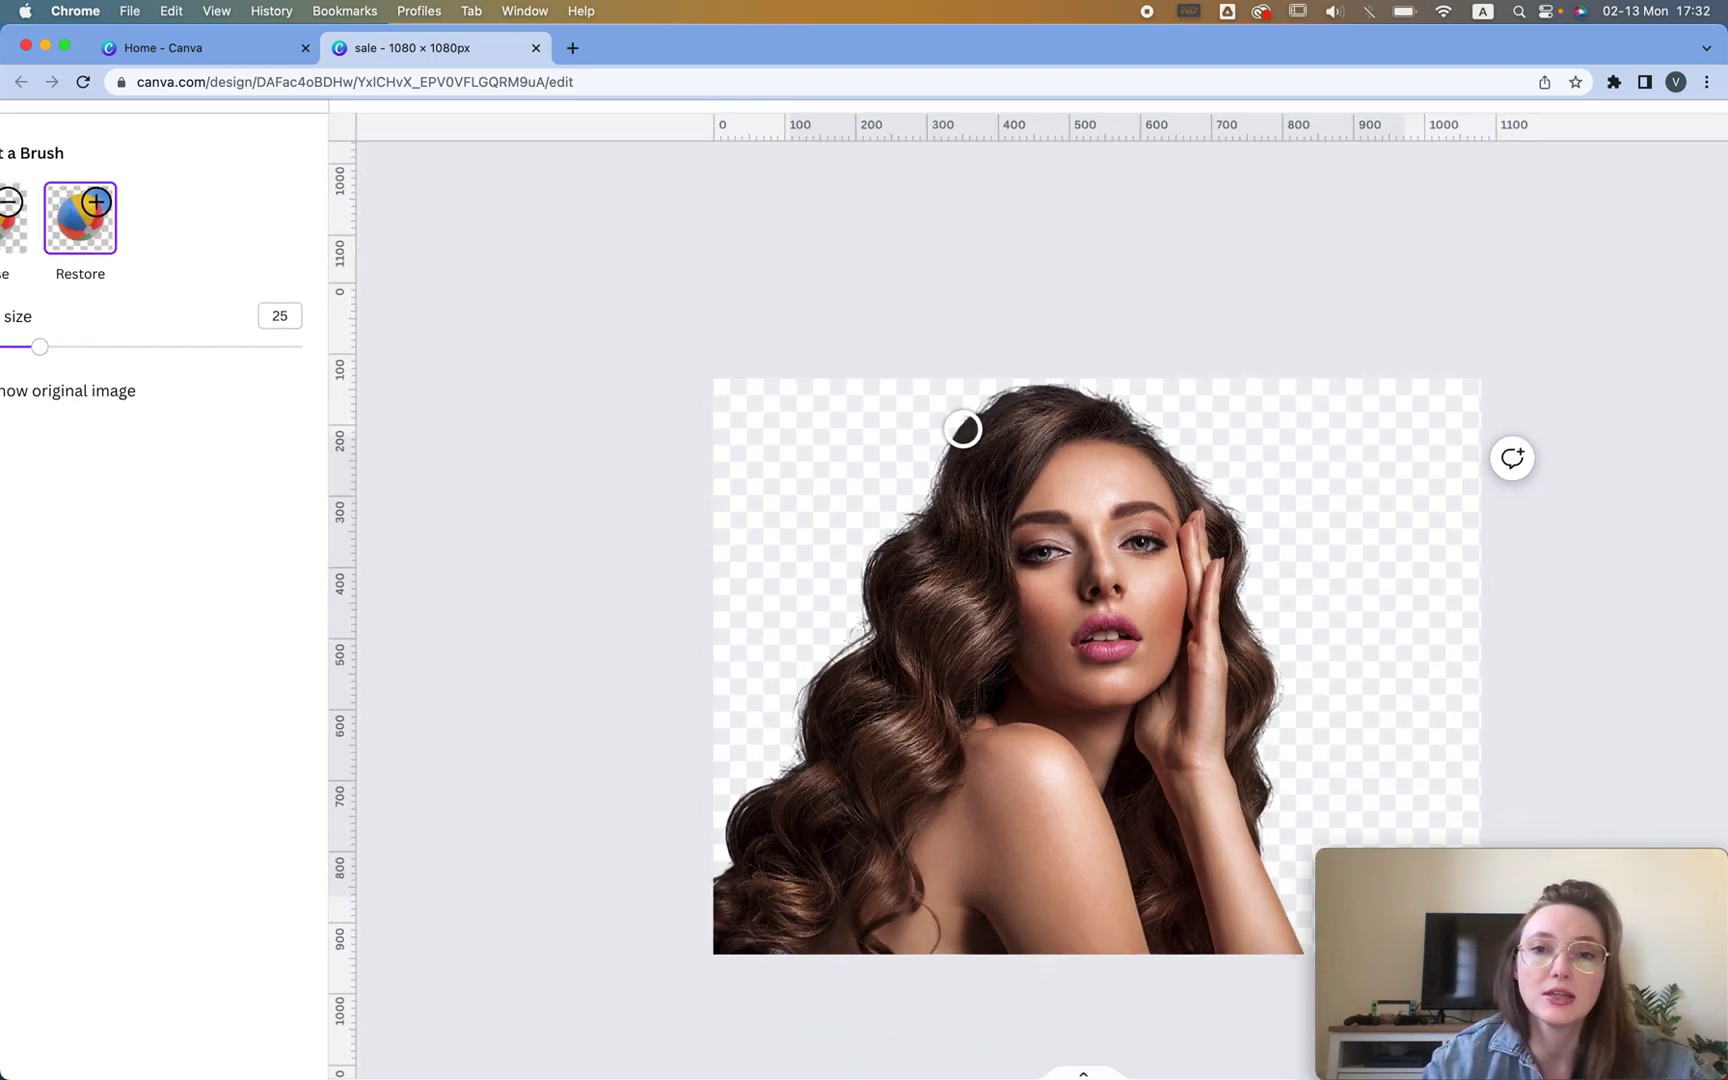
{"action": "scroll", "coordinate": [962, 429], "scroll_direction": "down", "scroll_amount": 2}
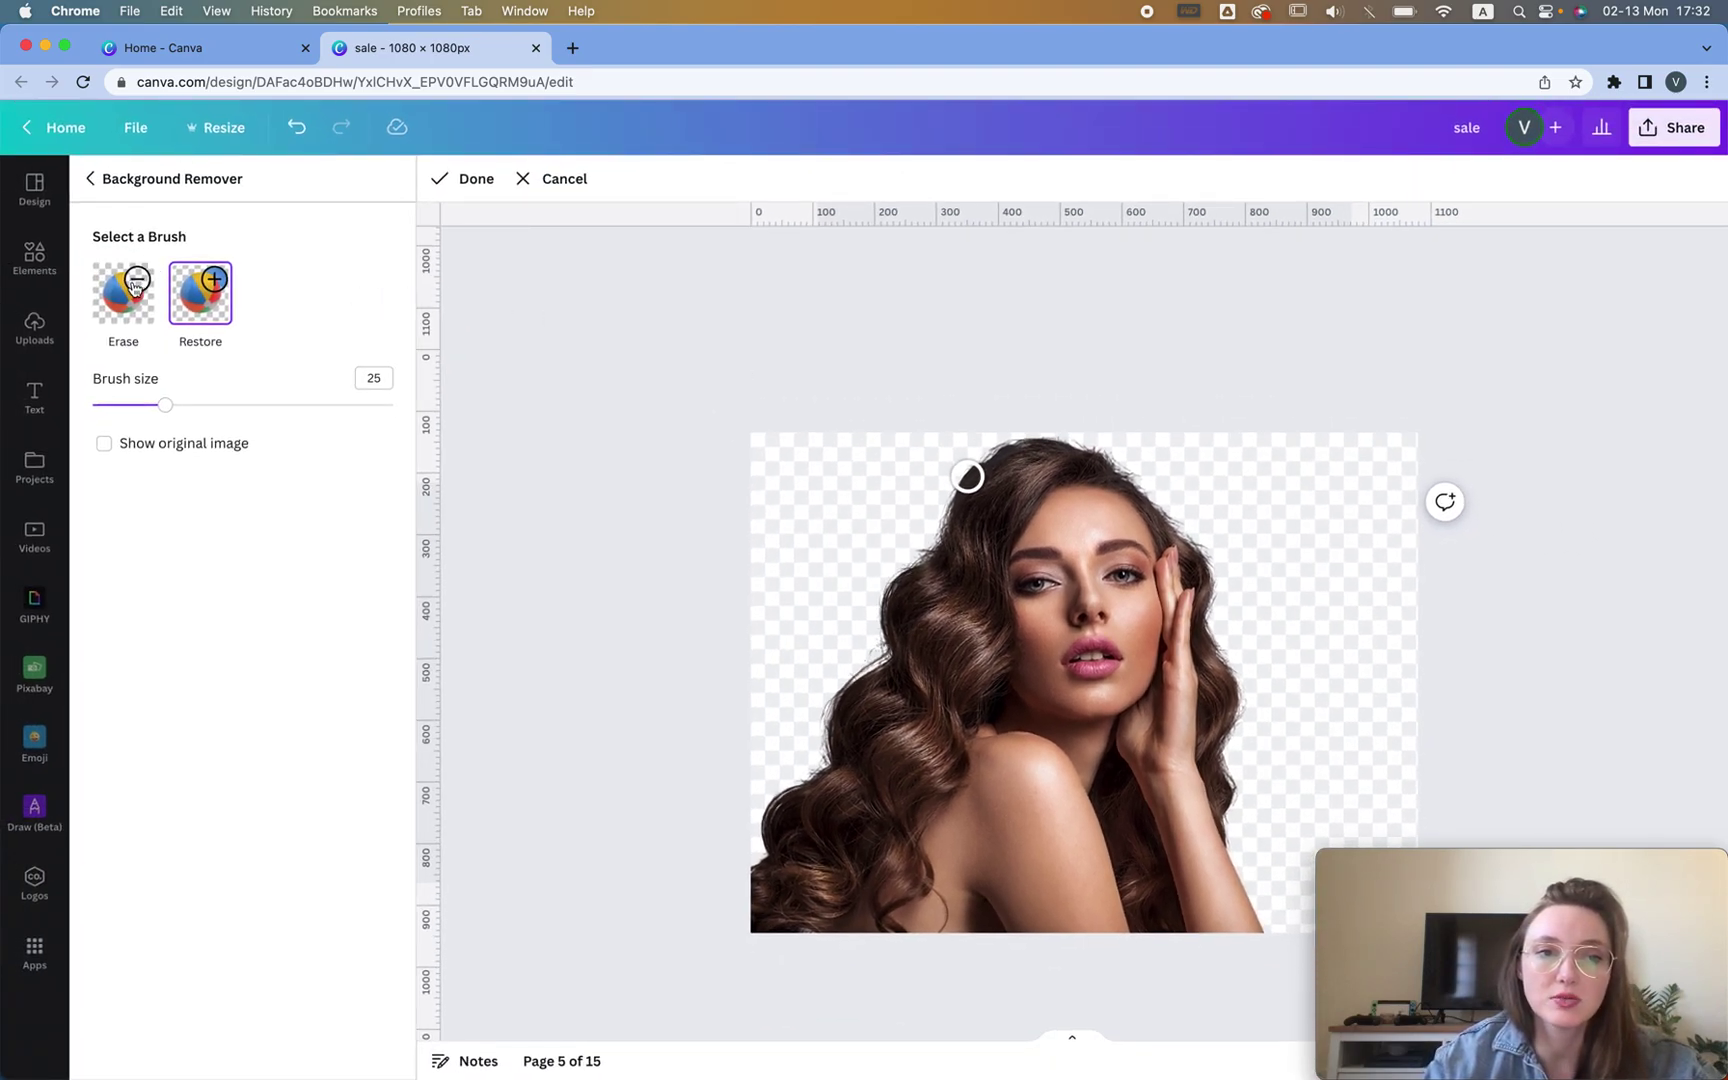
{"action": "left_click", "coordinate": [126, 287]}
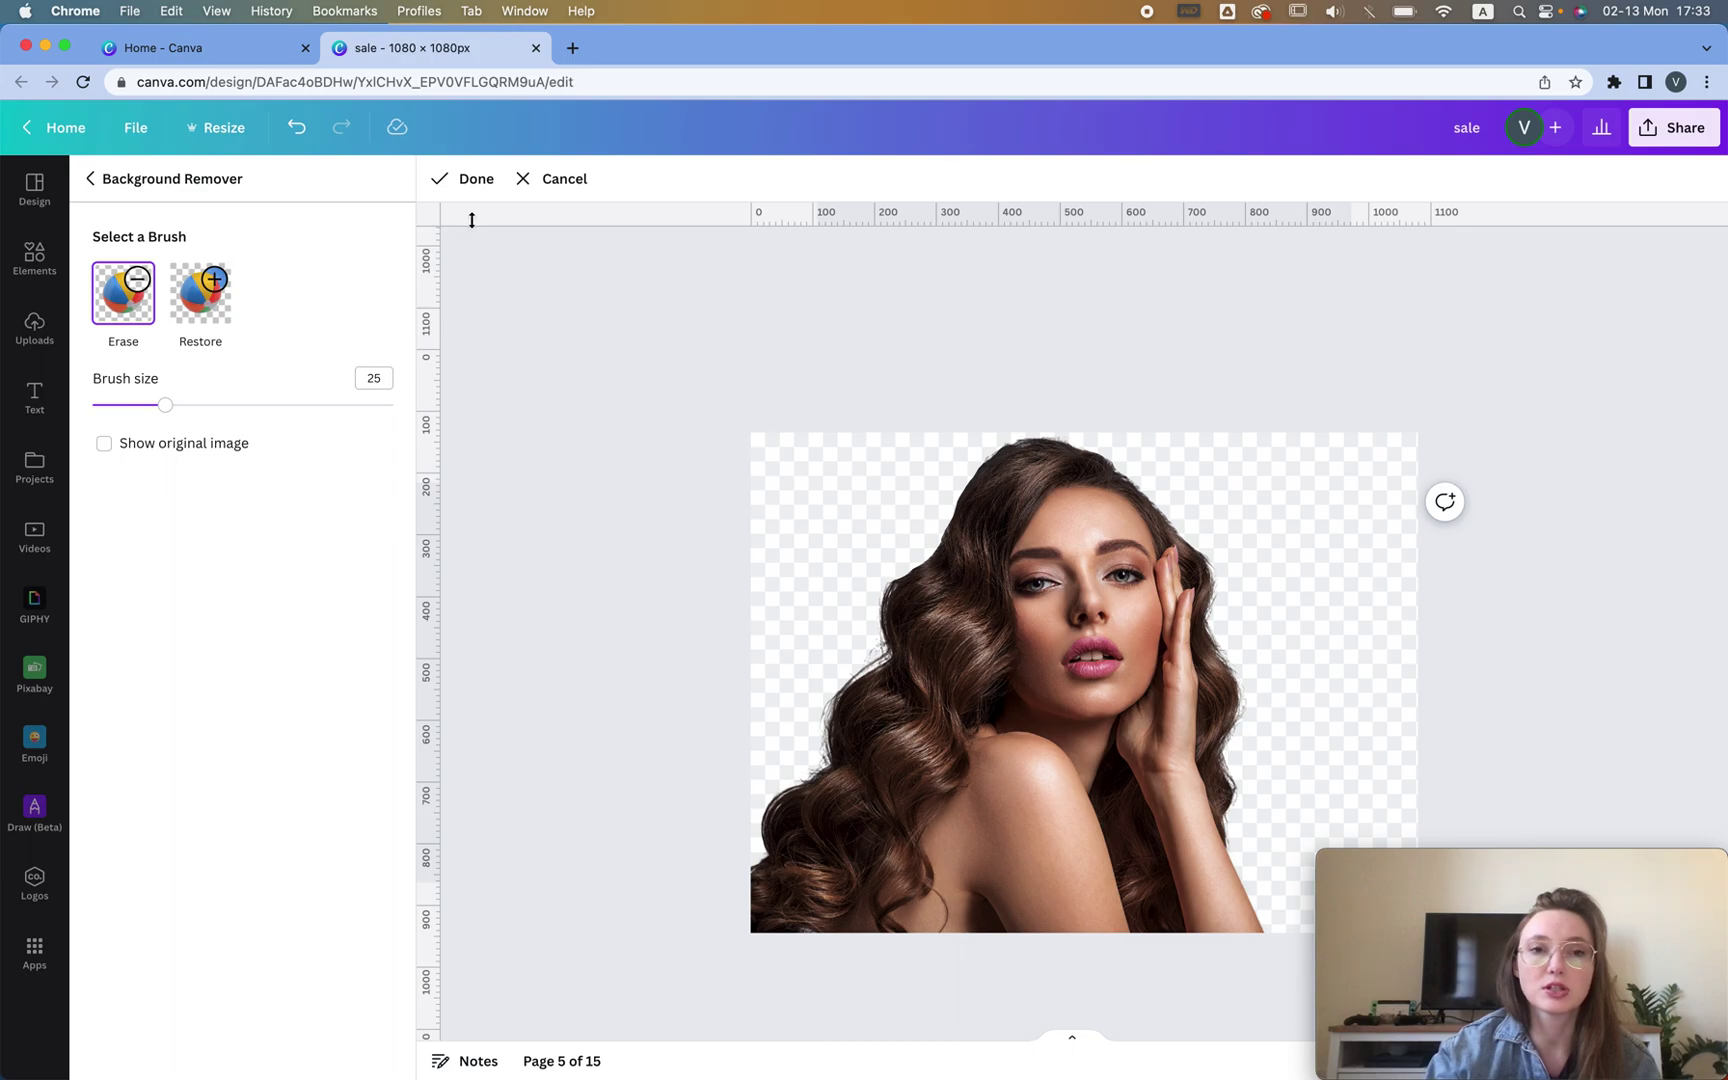
{"action": "left_click", "coordinate": [465, 179]}
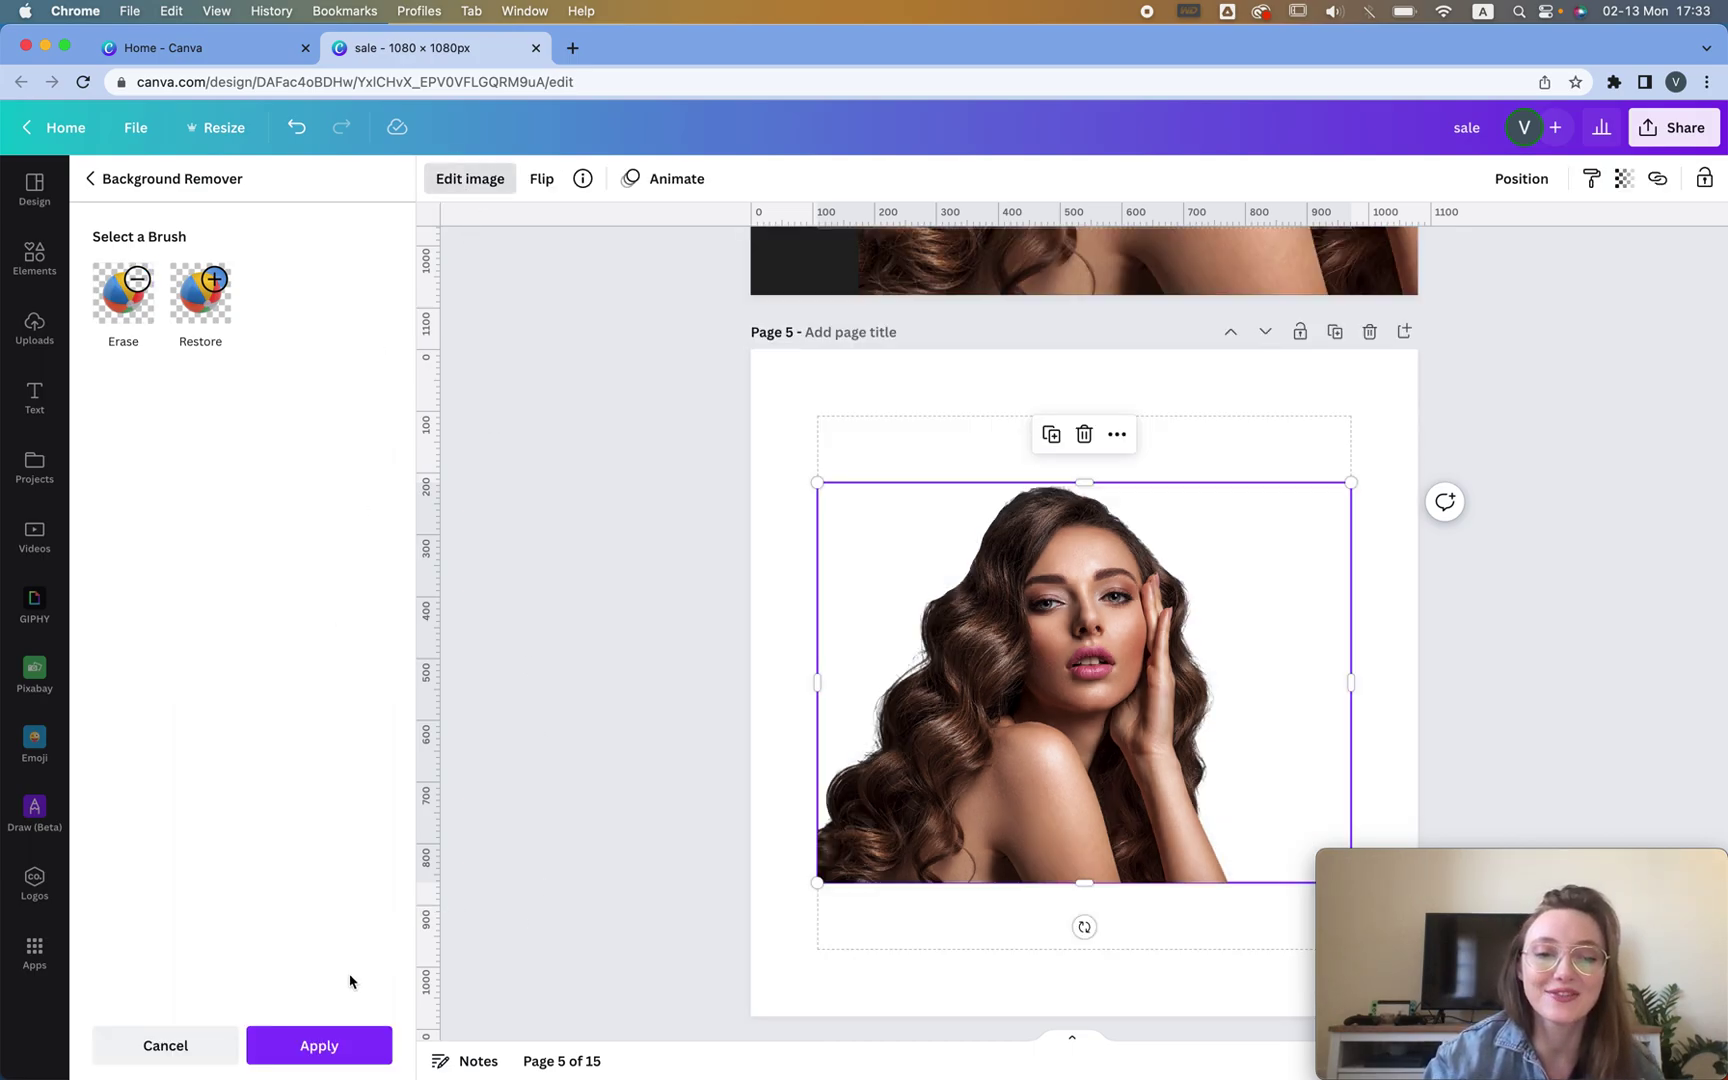
{"action": "left_click", "coordinate": [320, 1045]}
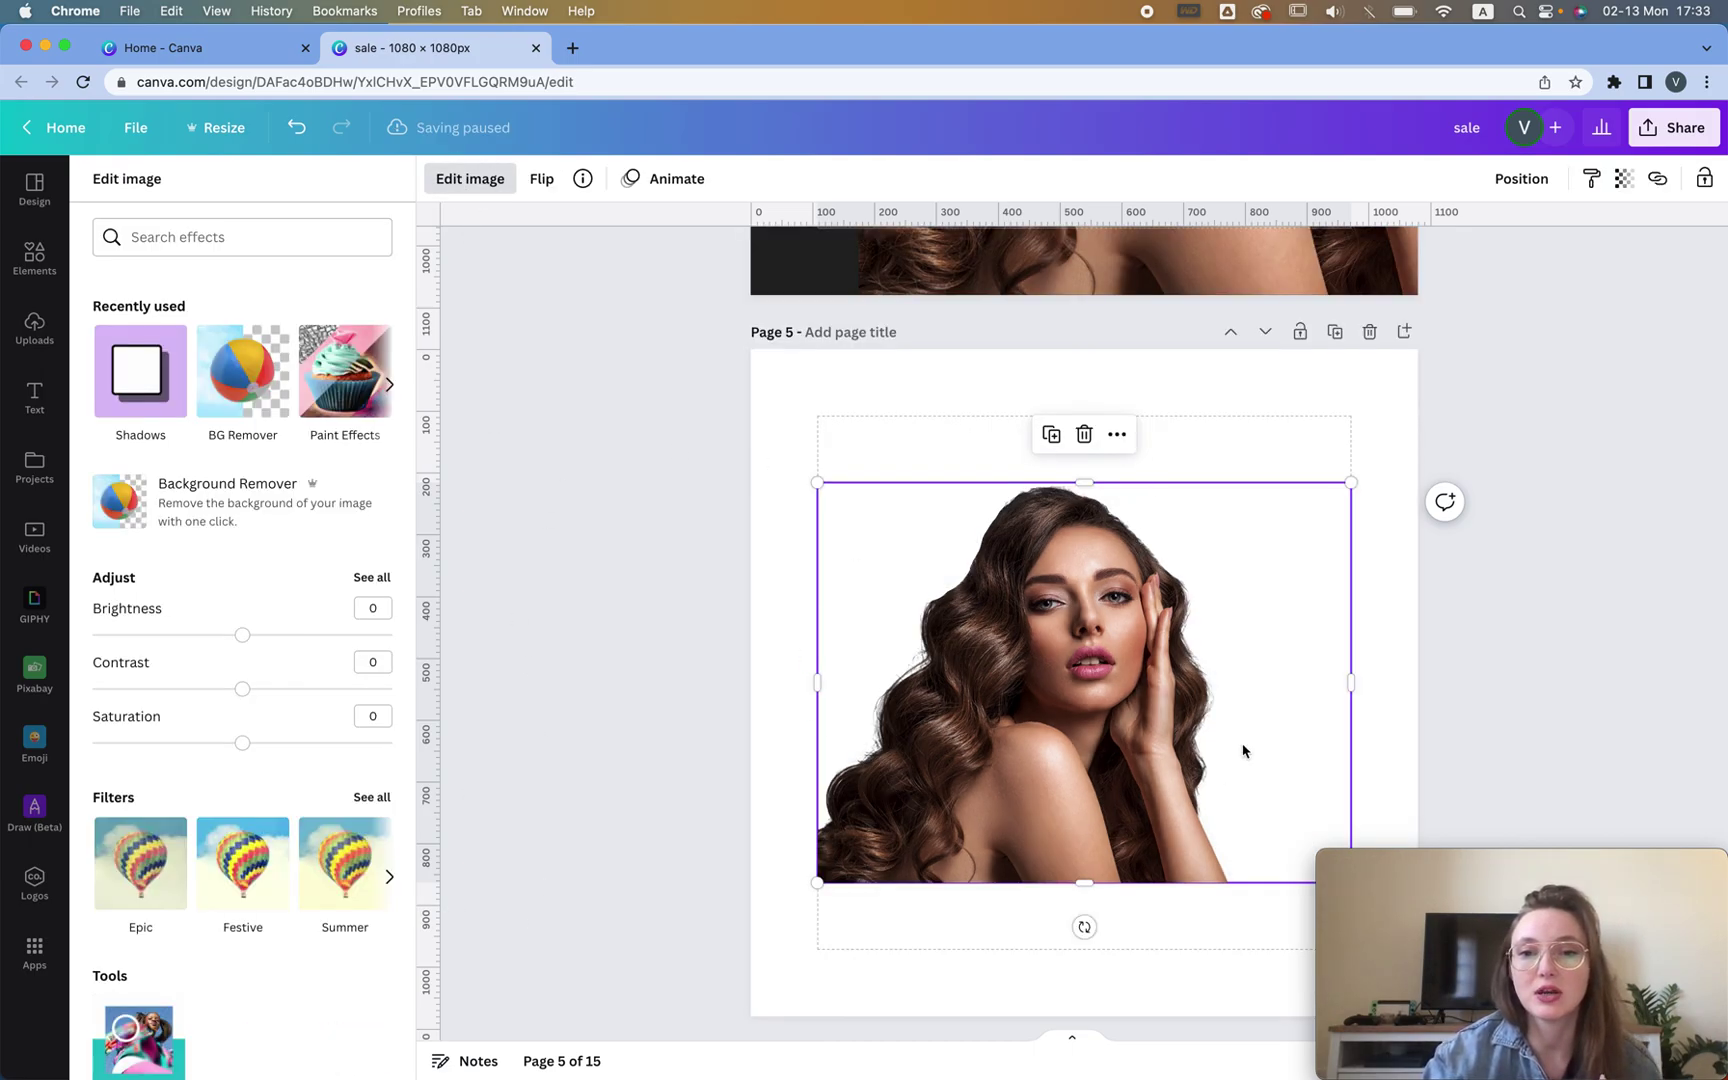
Examine how the cutout model photo on page 4 blends with its dark background
{"action": "scroll", "coordinate": [1230, 671], "scroll_direction": "up", "scroll_amount": 5}
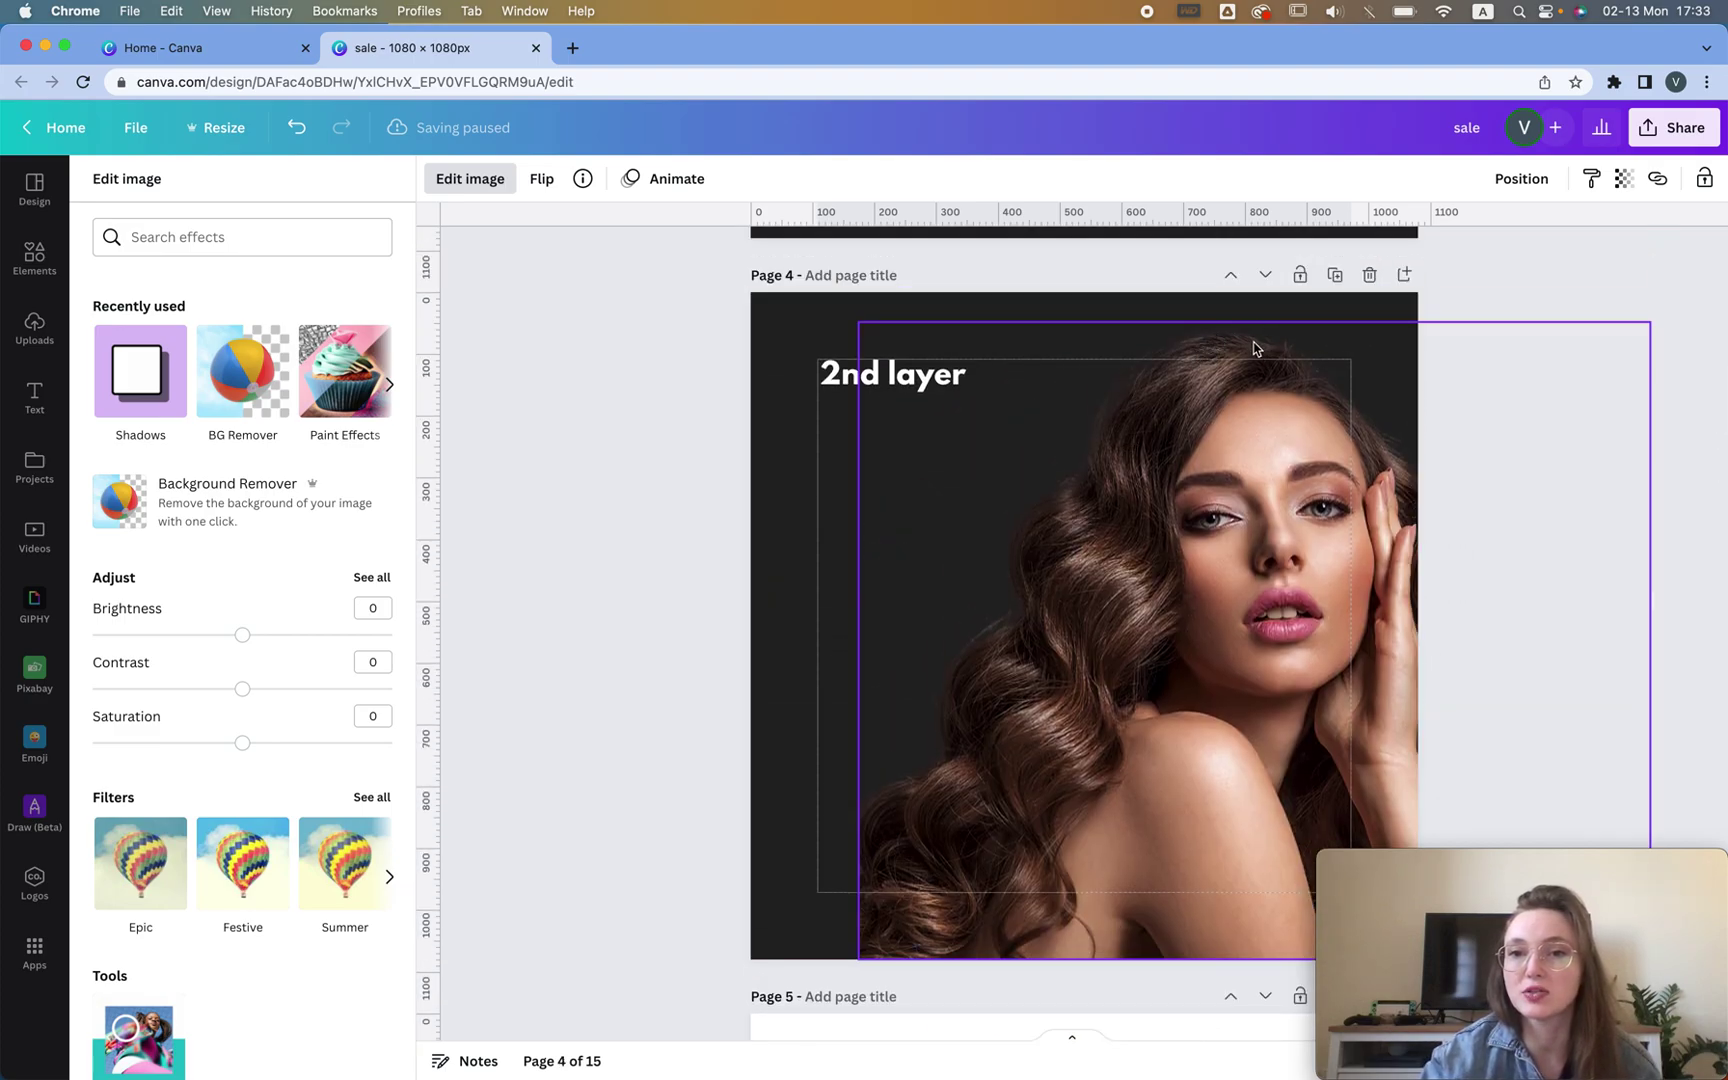
{"action": "scroll", "coordinate": [1205, 338], "scroll_direction": "up", "scroll_amount": 3}
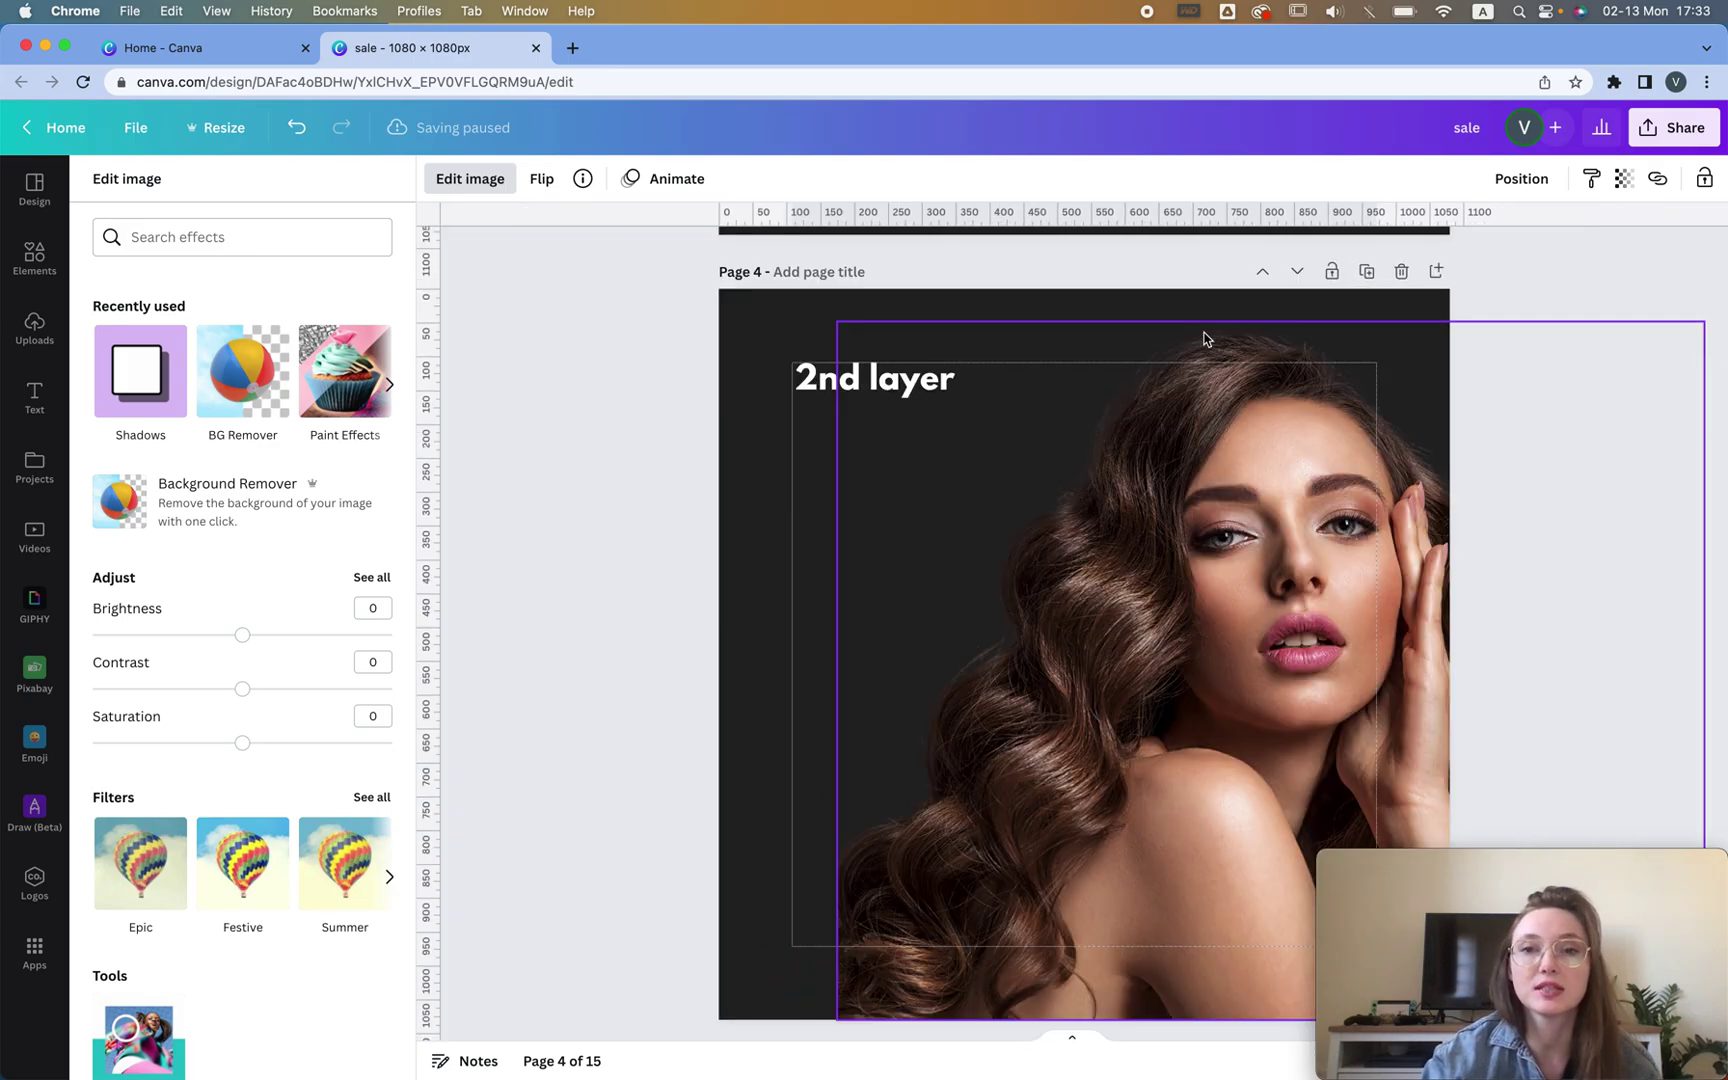
{"action": "left_click", "coordinate": [1205, 338]}
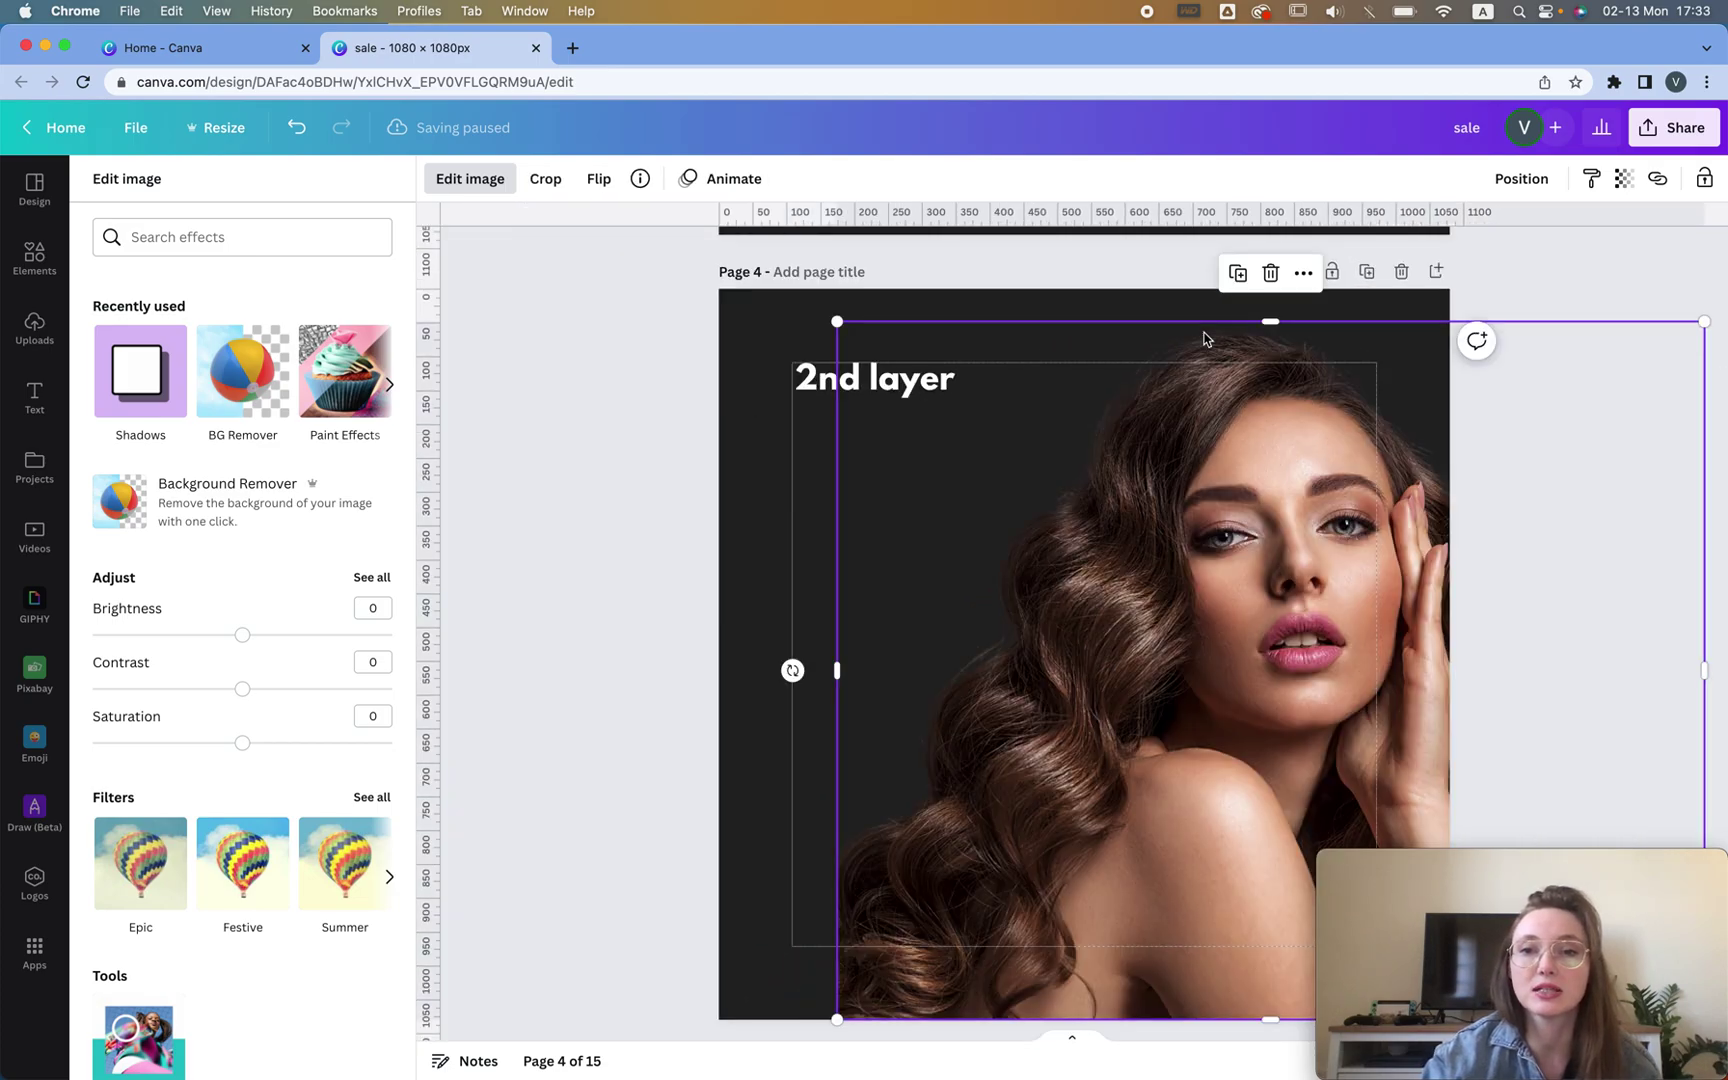
Set the background of page 5 to the dark brown #4C3935 sampled from the model's hair
{"action": "scroll", "coordinate": [1160, 415], "scroll_direction": "down", "scroll_amount": 7}
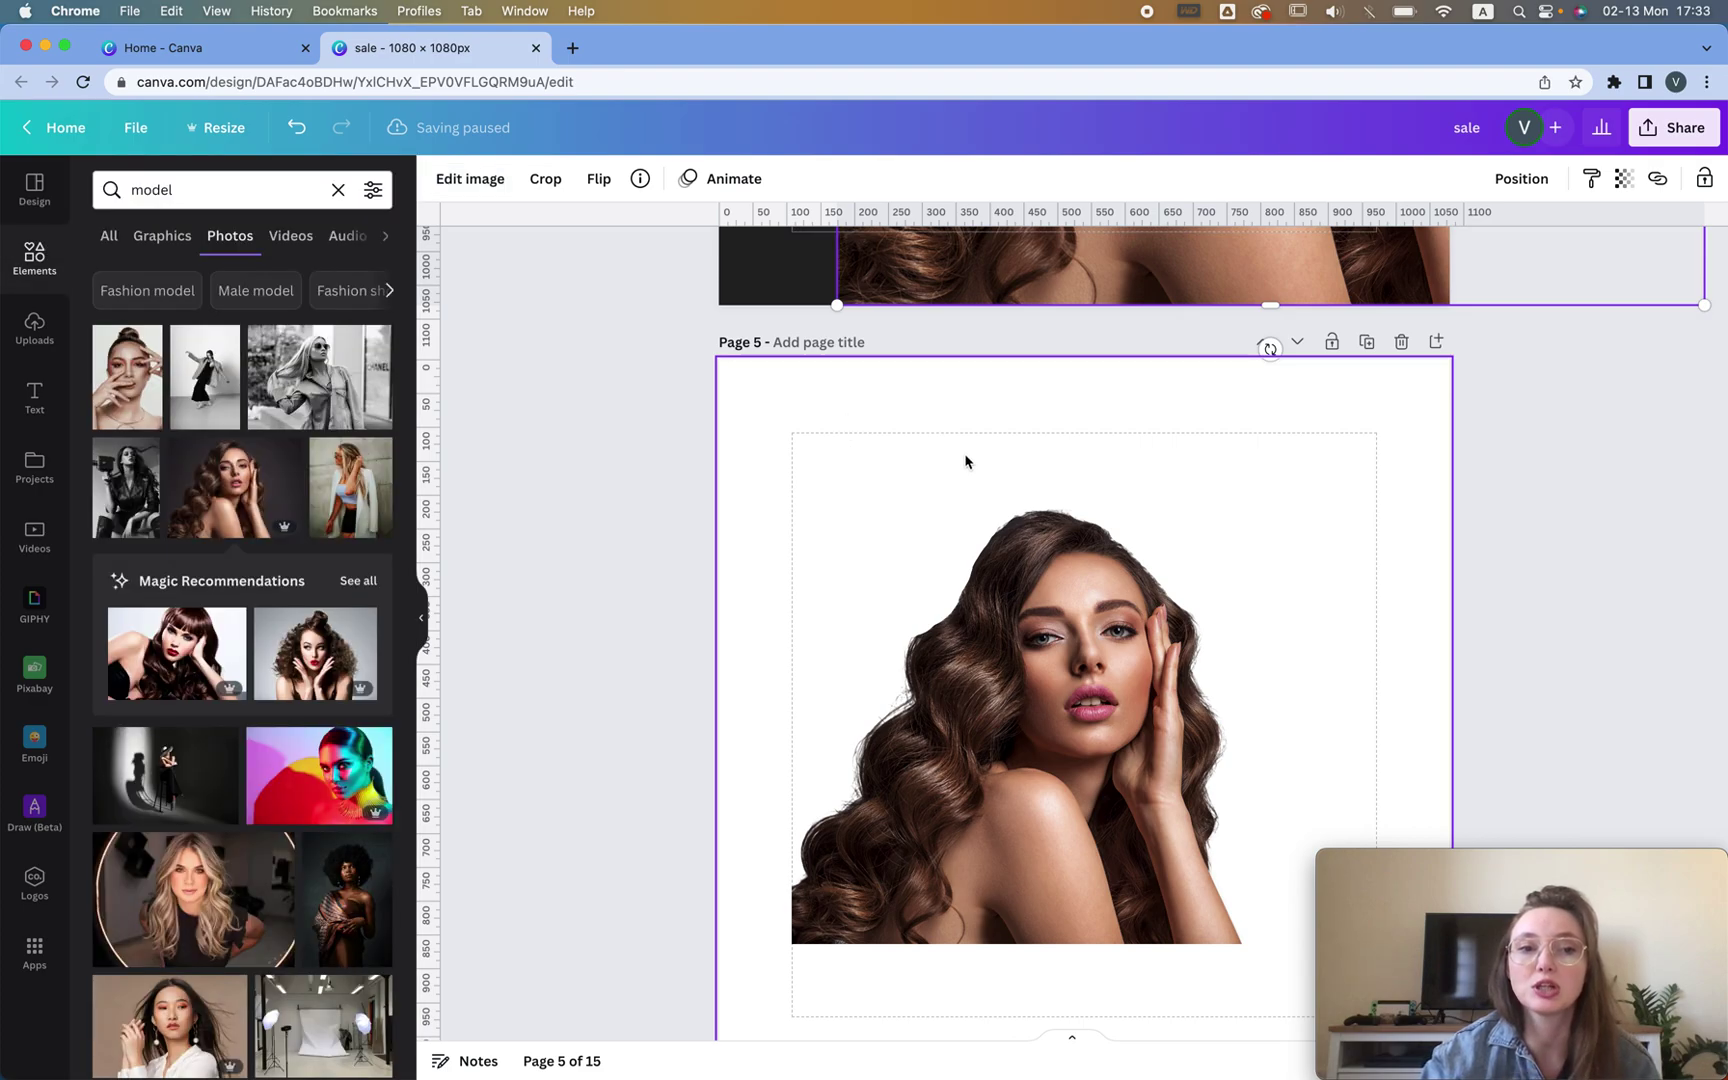
{"action": "left_click", "coordinate": [921, 469]}
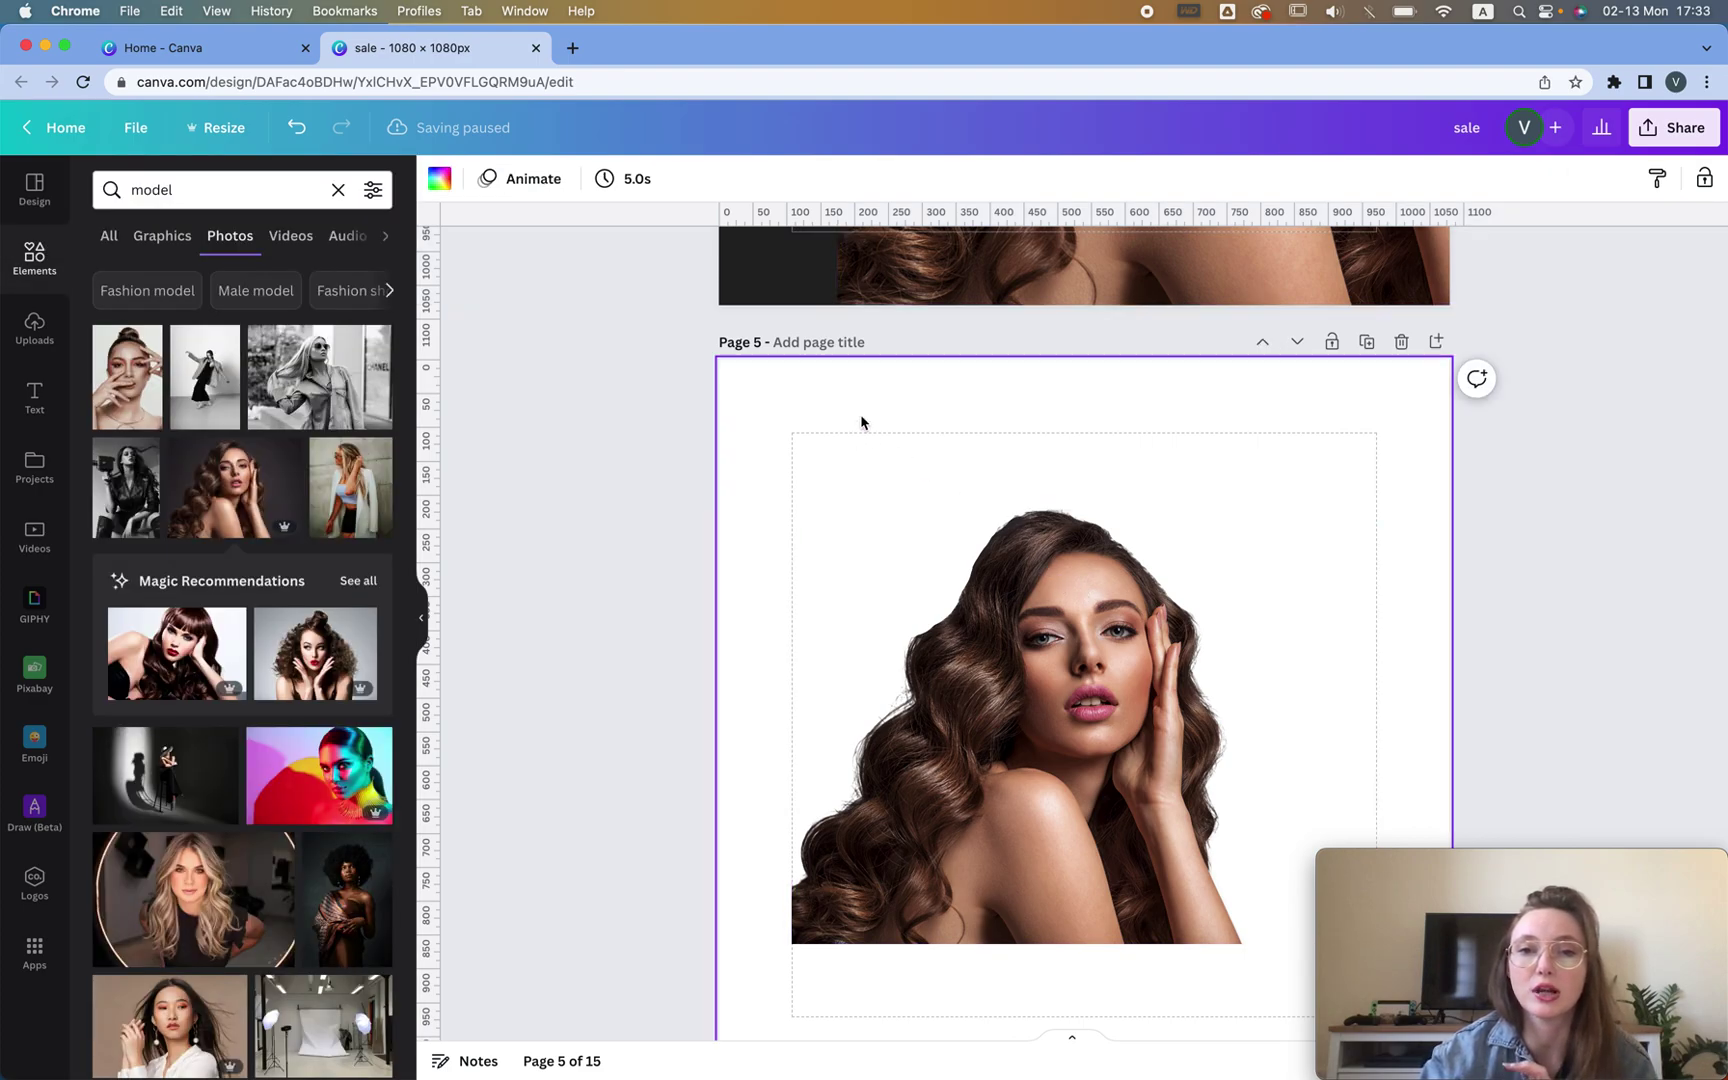
{"action": "left_click", "coordinate": [440, 179]}
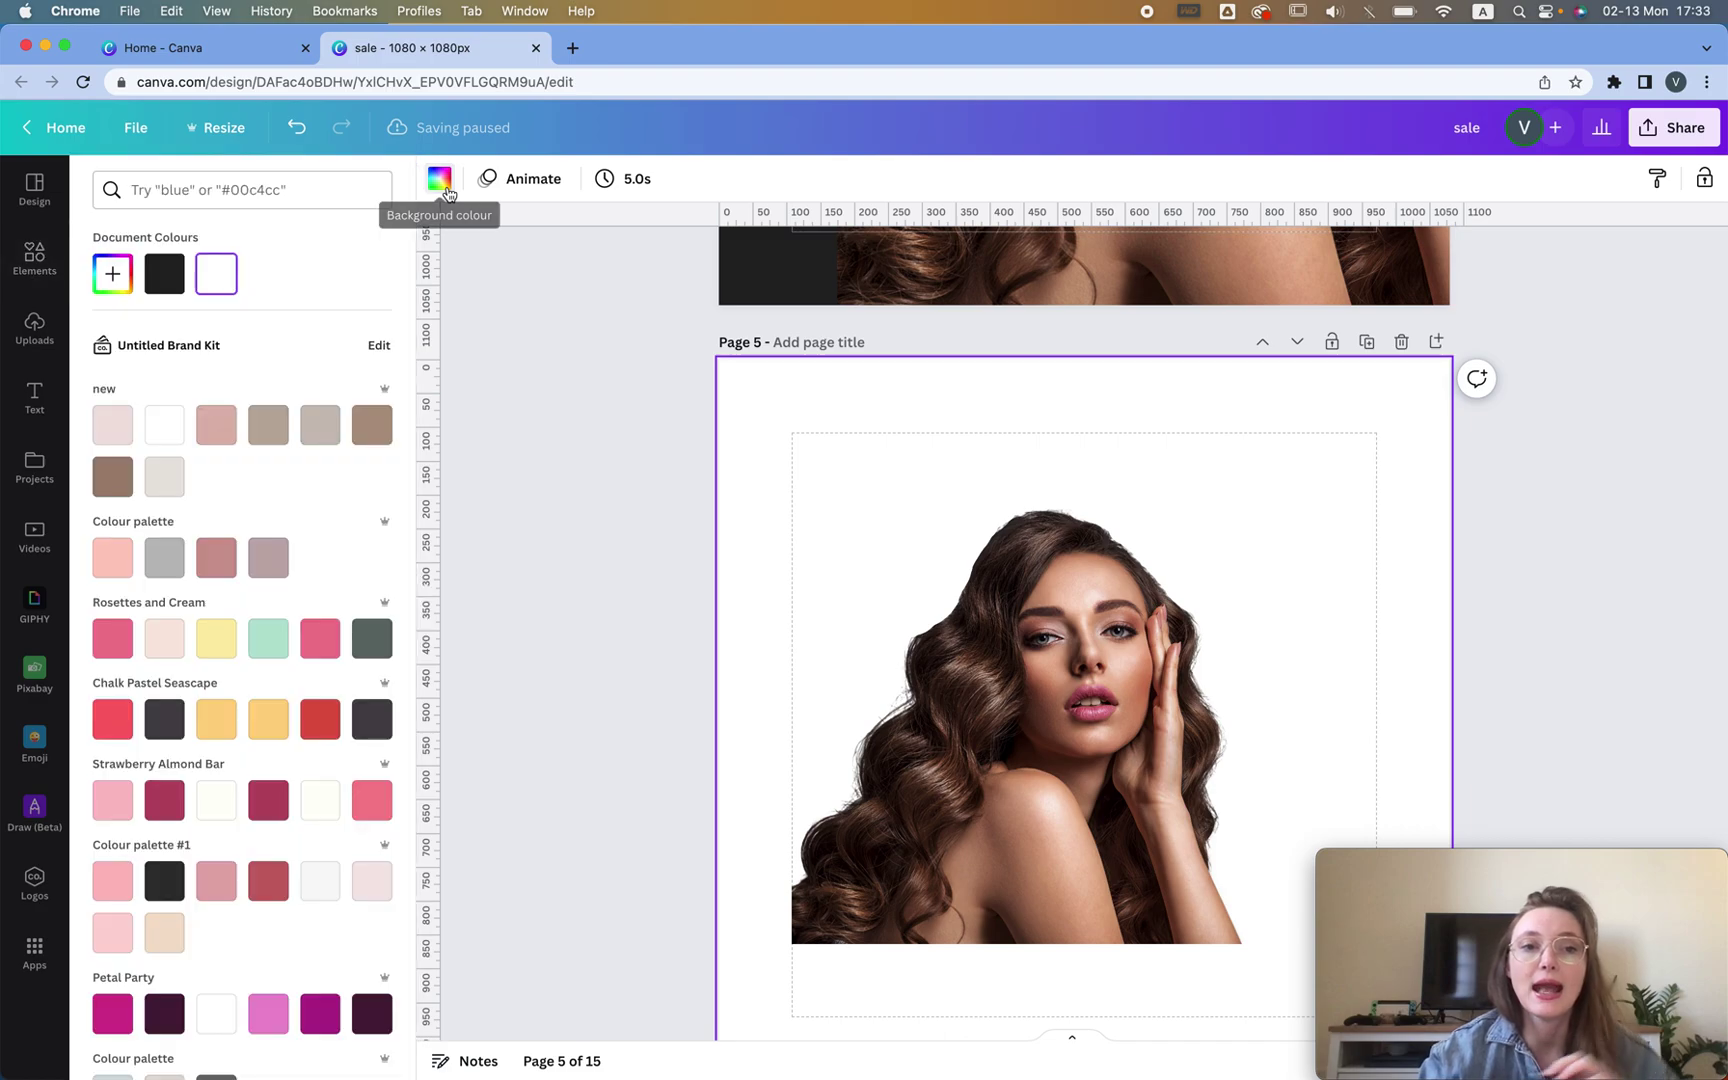
{"action": "left_click", "coordinate": [112, 274]}
{"action": "left_click", "coordinate": [347, 471]}
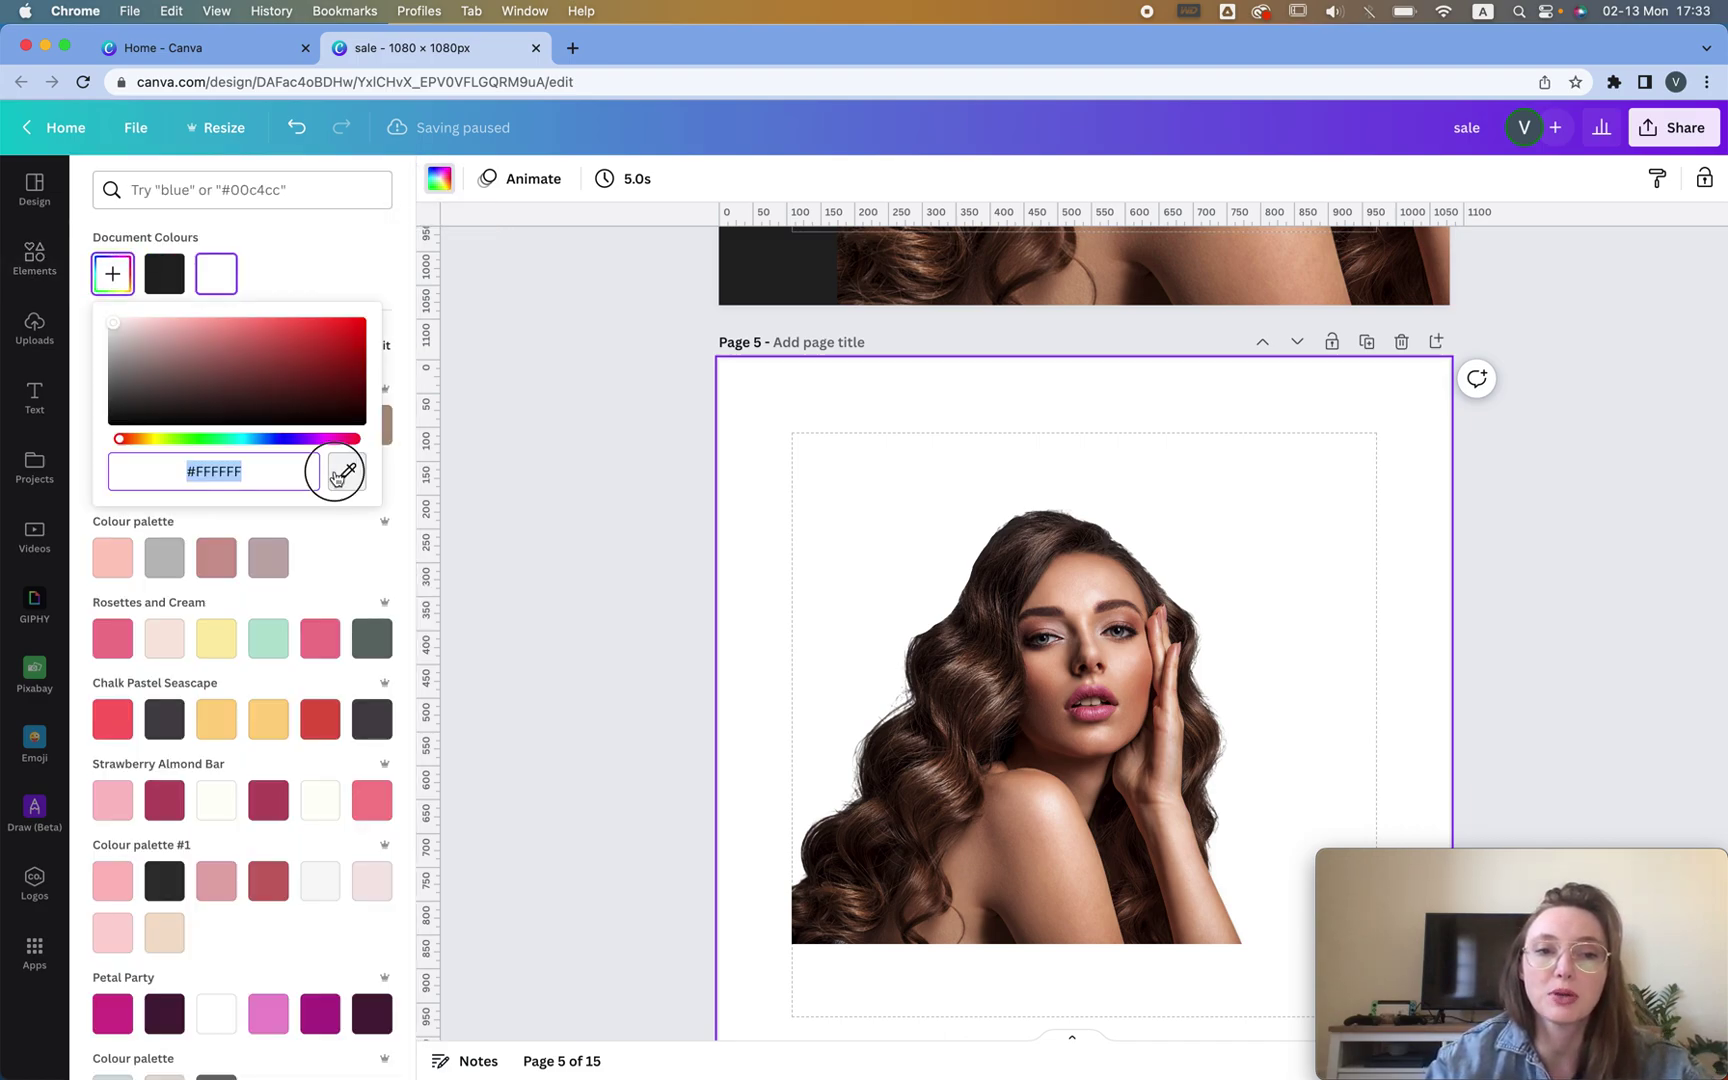
{"action": "left_click", "coordinate": [1012, 542]}
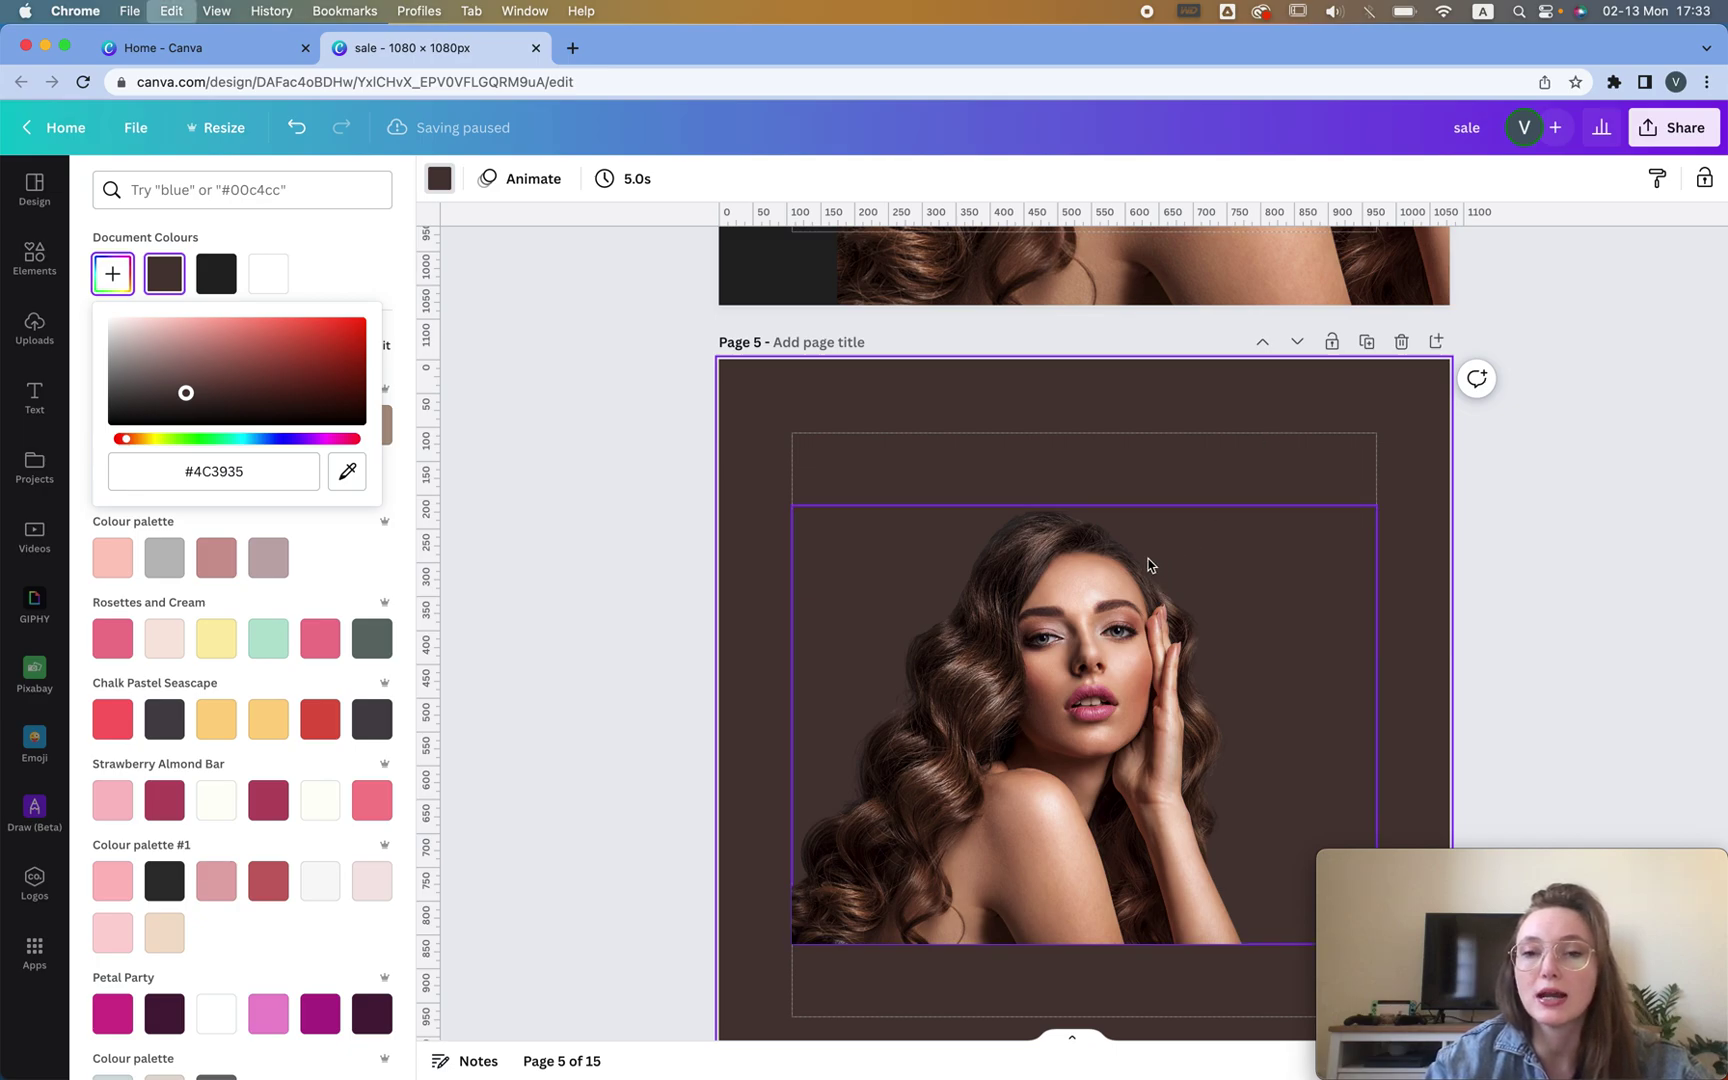
Apply the model photo's colours to page 5 to darken its background
{"action": "left_click", "coordinate": [1046, 557]}
{"action": "right_click", "coordinate": [1046, 557]}
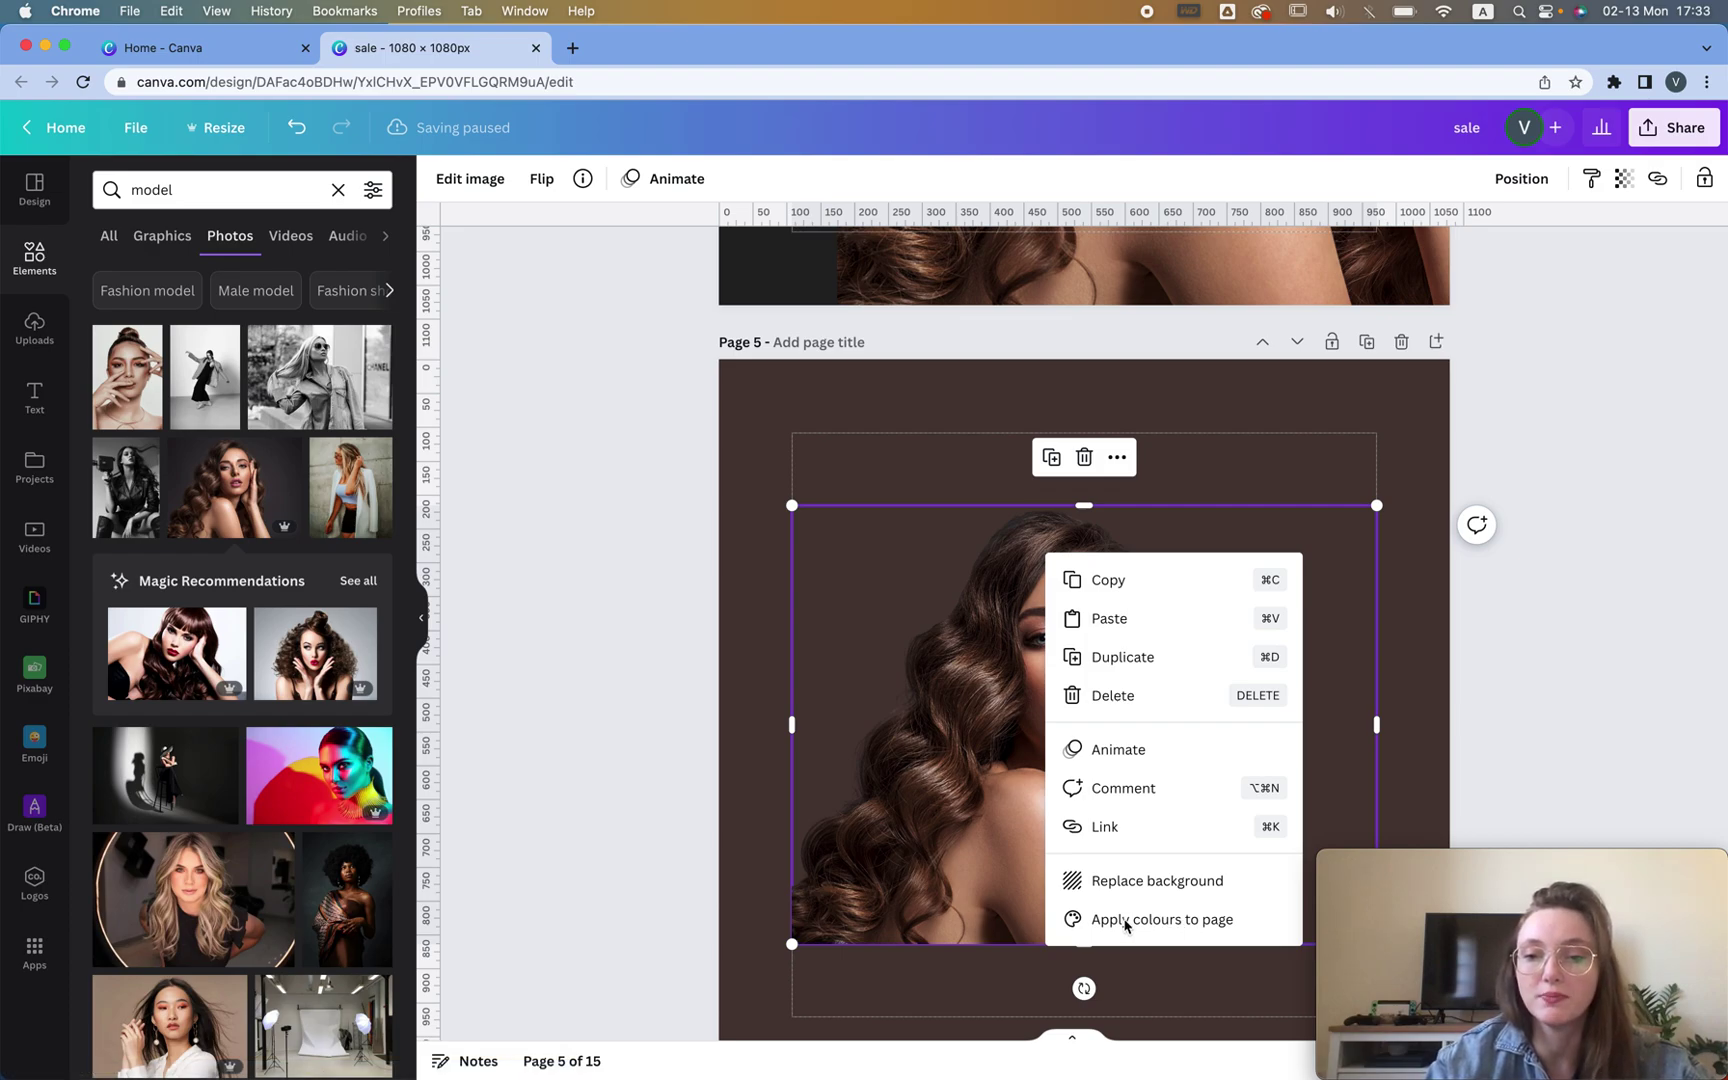
{"action": "left_click", "coordinate": [1635, 483]}
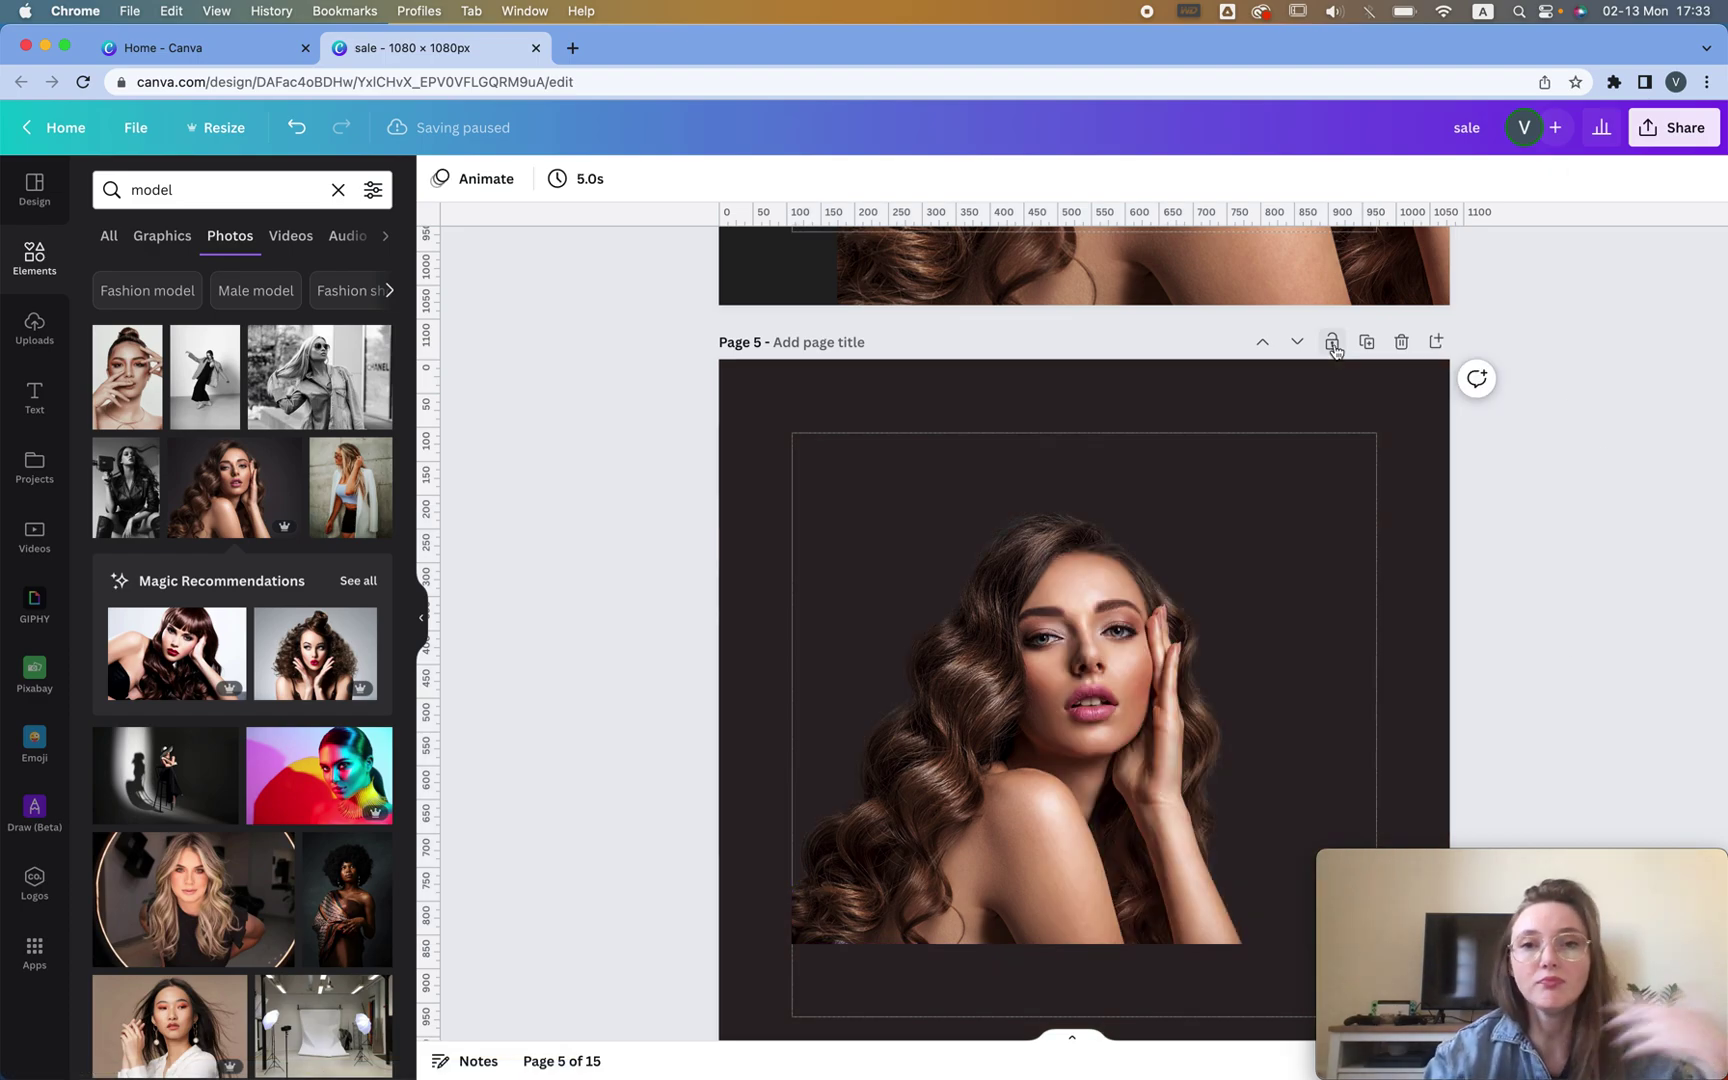
{"action": "left_click", "coordinate": [1385, 348]}
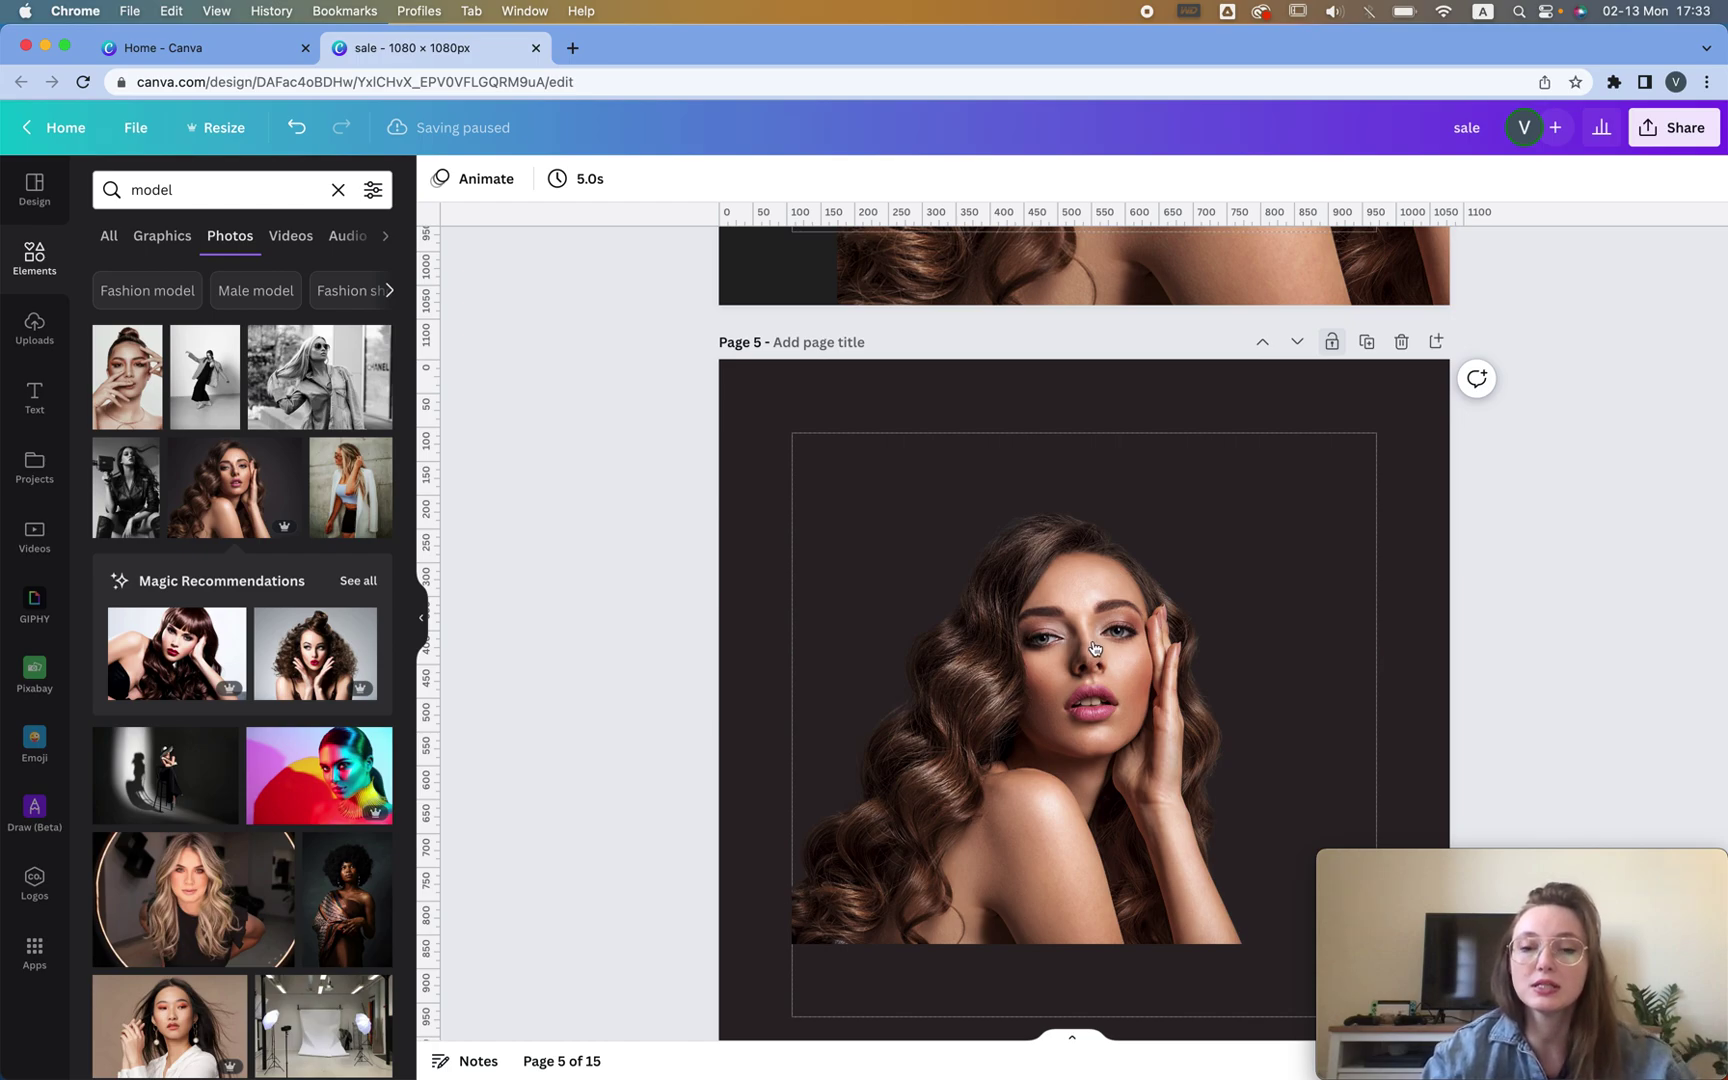
Copy the solid "2023" text from page 3 onto page 6 and place it above the outlined word "danger"
{"action": "scroll", "coordinate": [1094, 648], "scroll_direction": "down", "scroll_amount": 5}
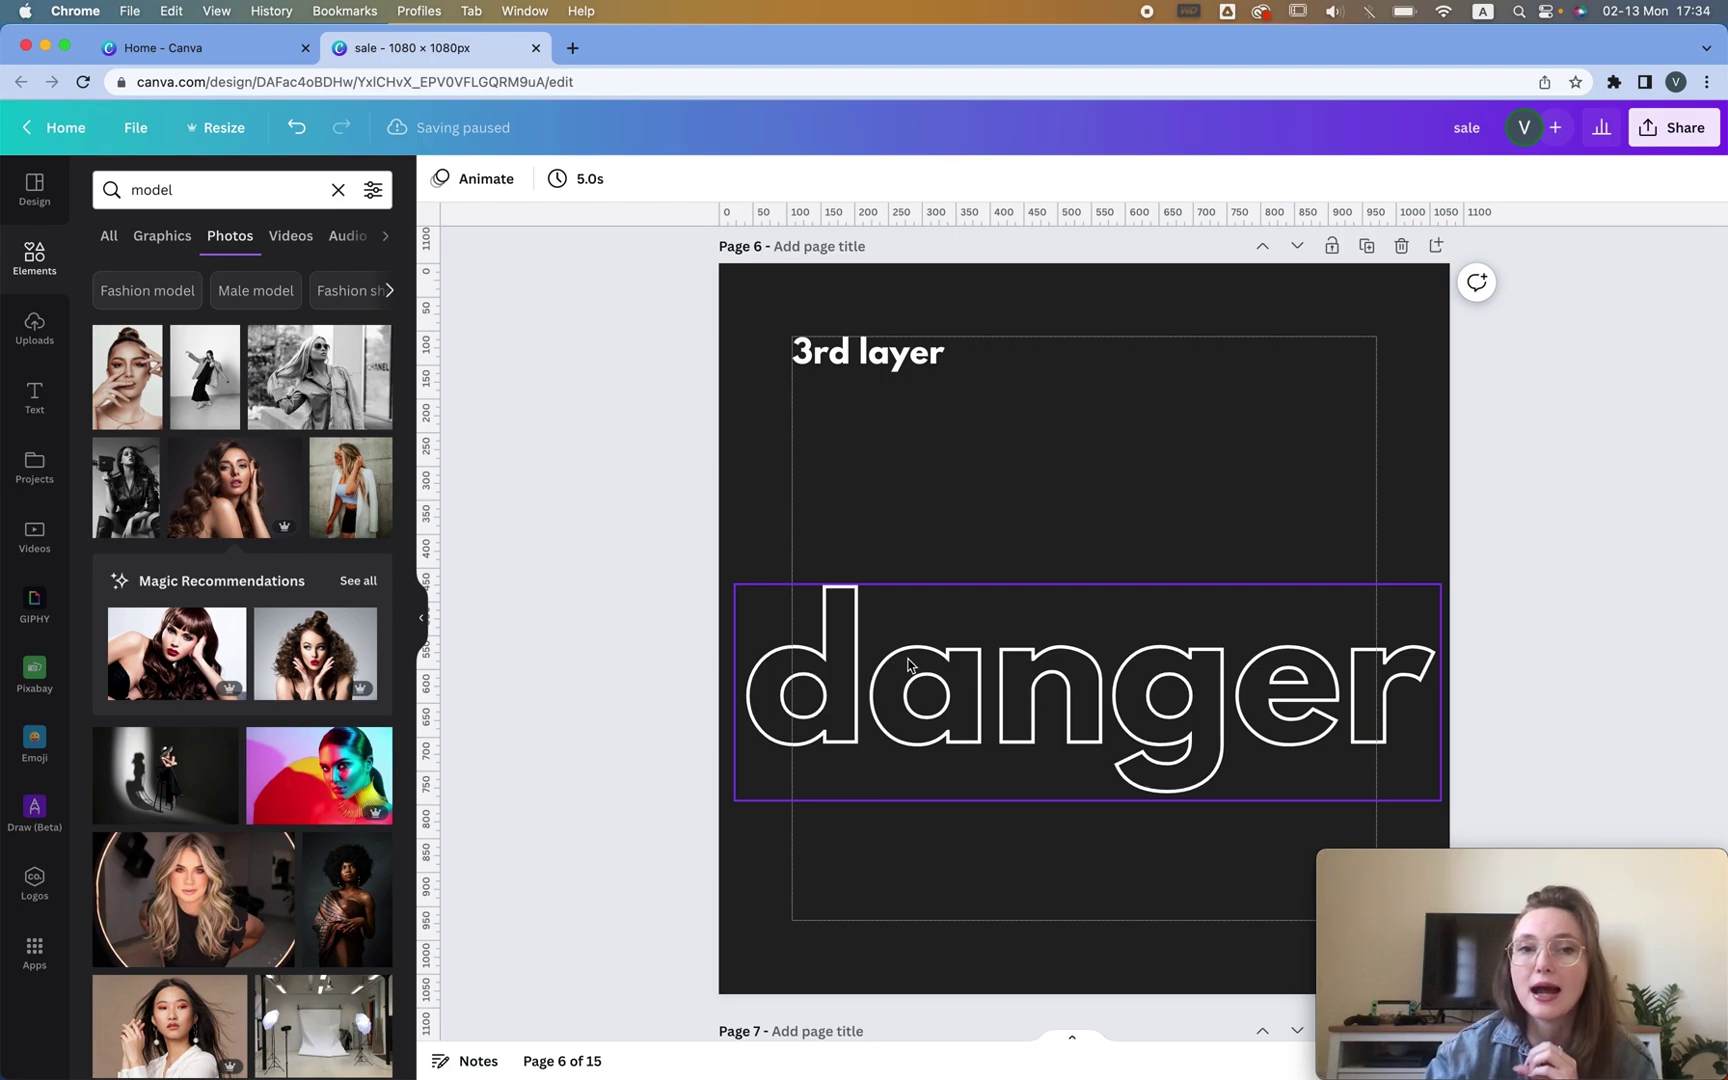
{"action": "left_click", "coordinate": [921, 659]}
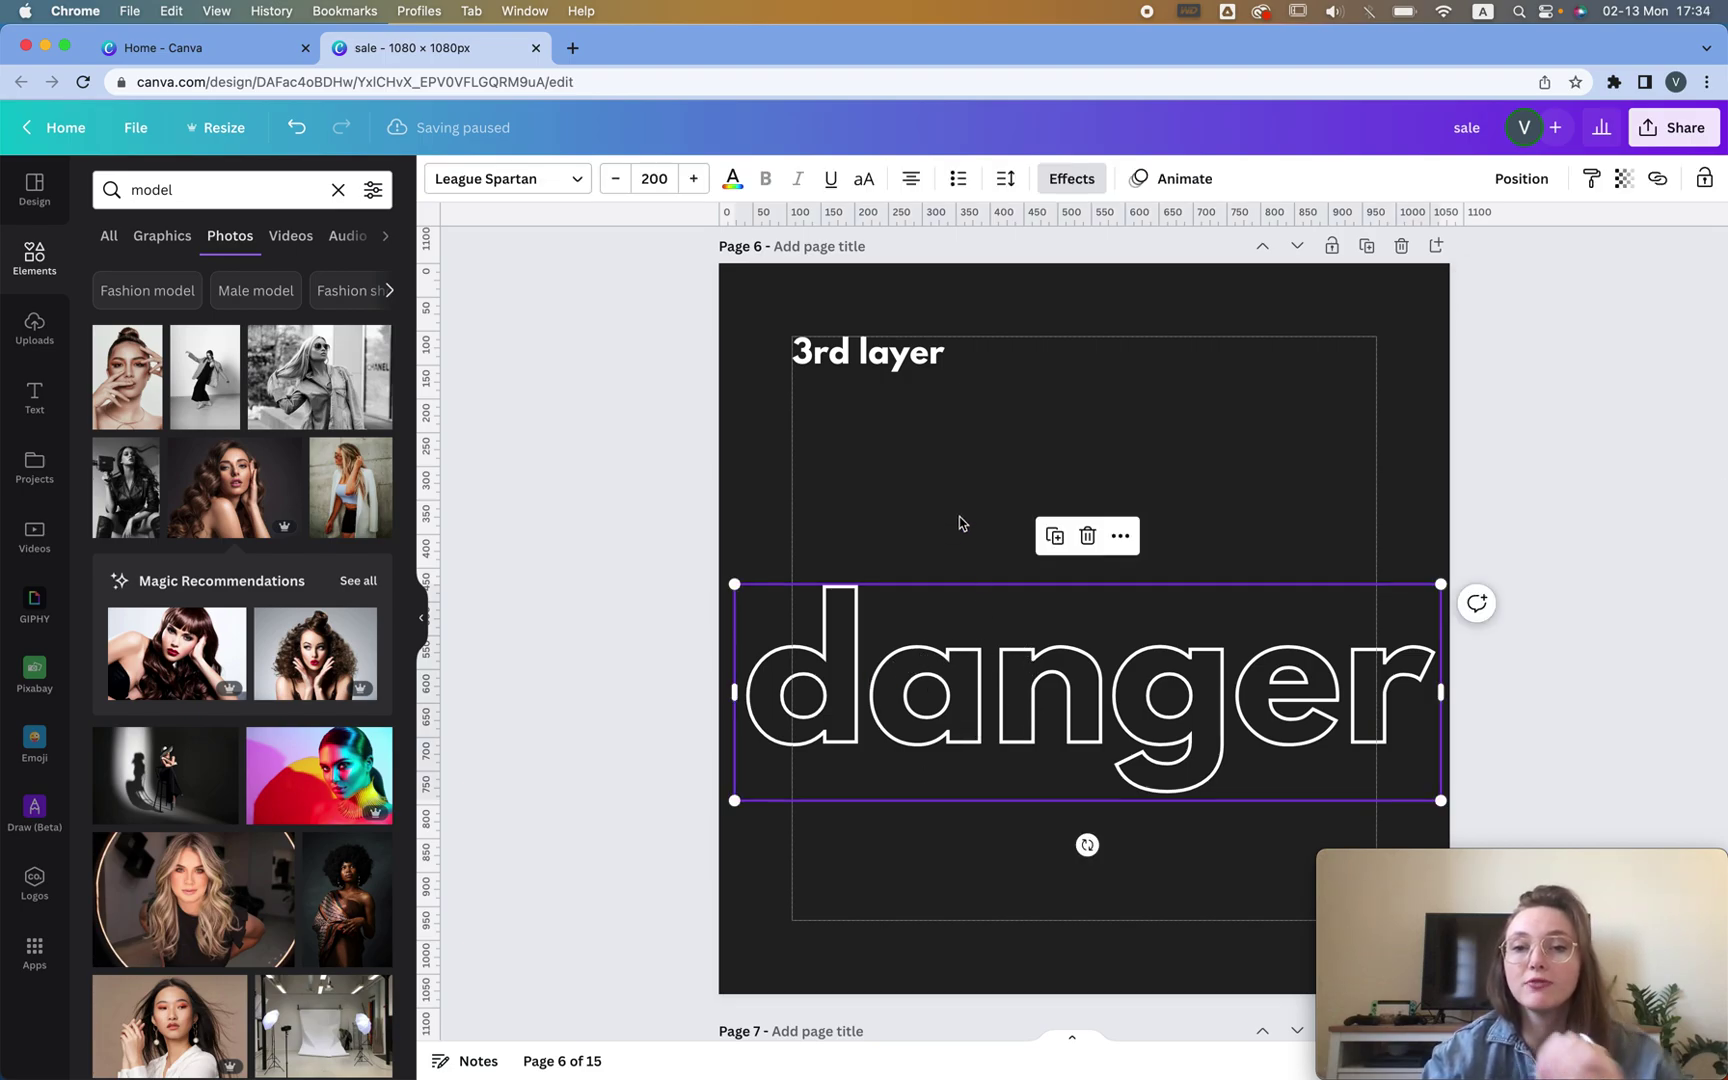
{"action": "scroll", "coordinate": [960, 522], "scroll_direction": "up", "scroll_amount": 15}
{"action": "left_click", "coordinate": [975, 551]}
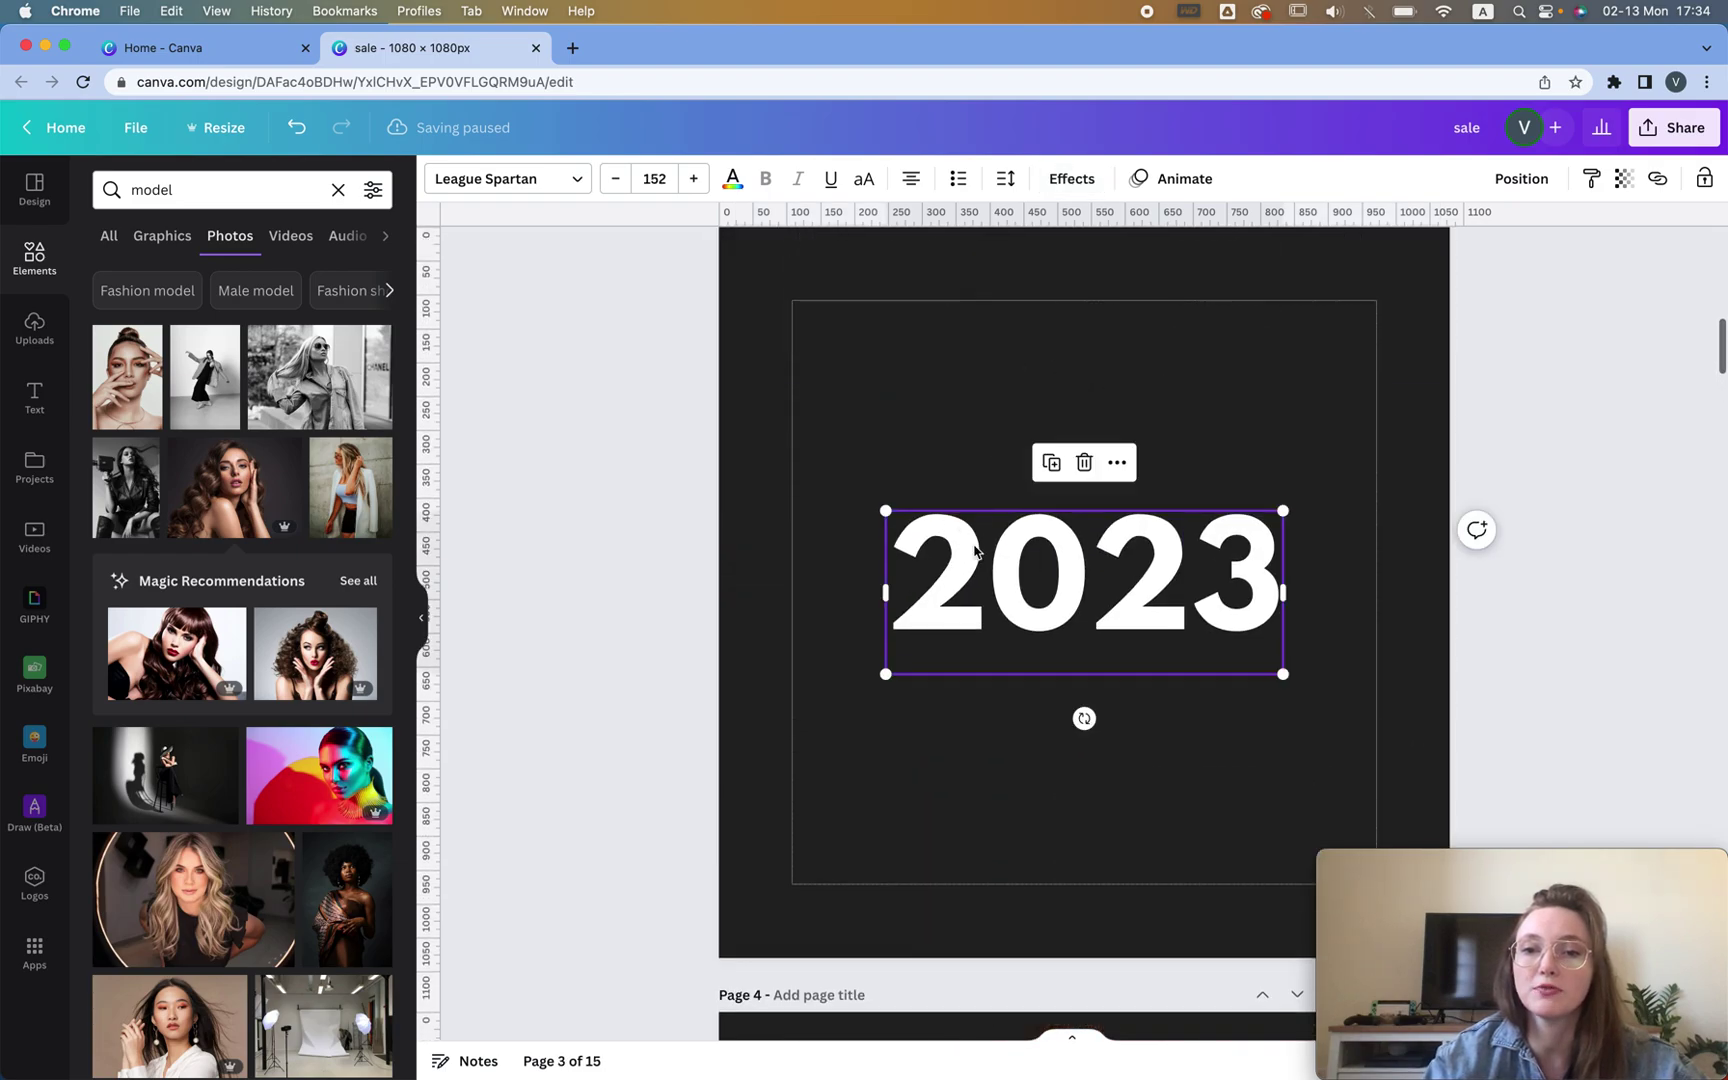
{"action": "scroll", "coordinate": [975, 551], "scroll_direction": "down", "scroll_amount": 15}
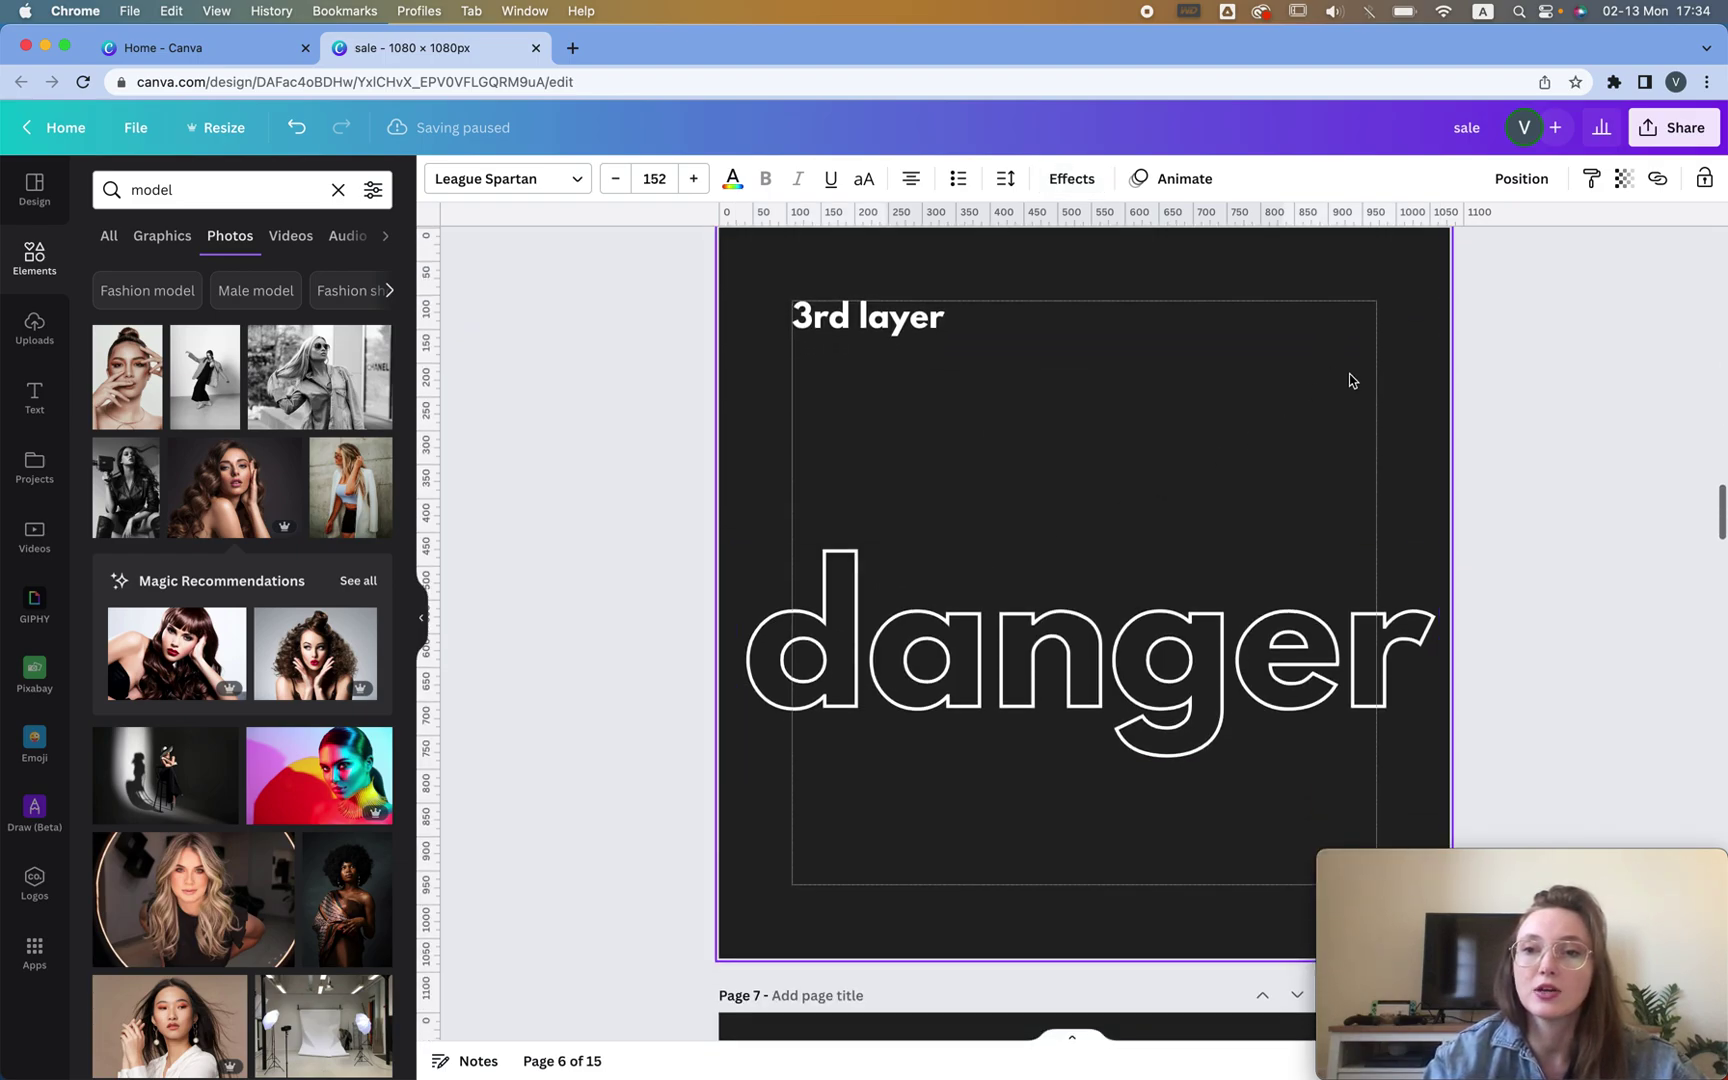
{"action": "scroll", "coordinate": [1349, 380], "scroll_direction": "up", "scroll_amount": 3}
{"action": "key", "text": "cmd+v"}
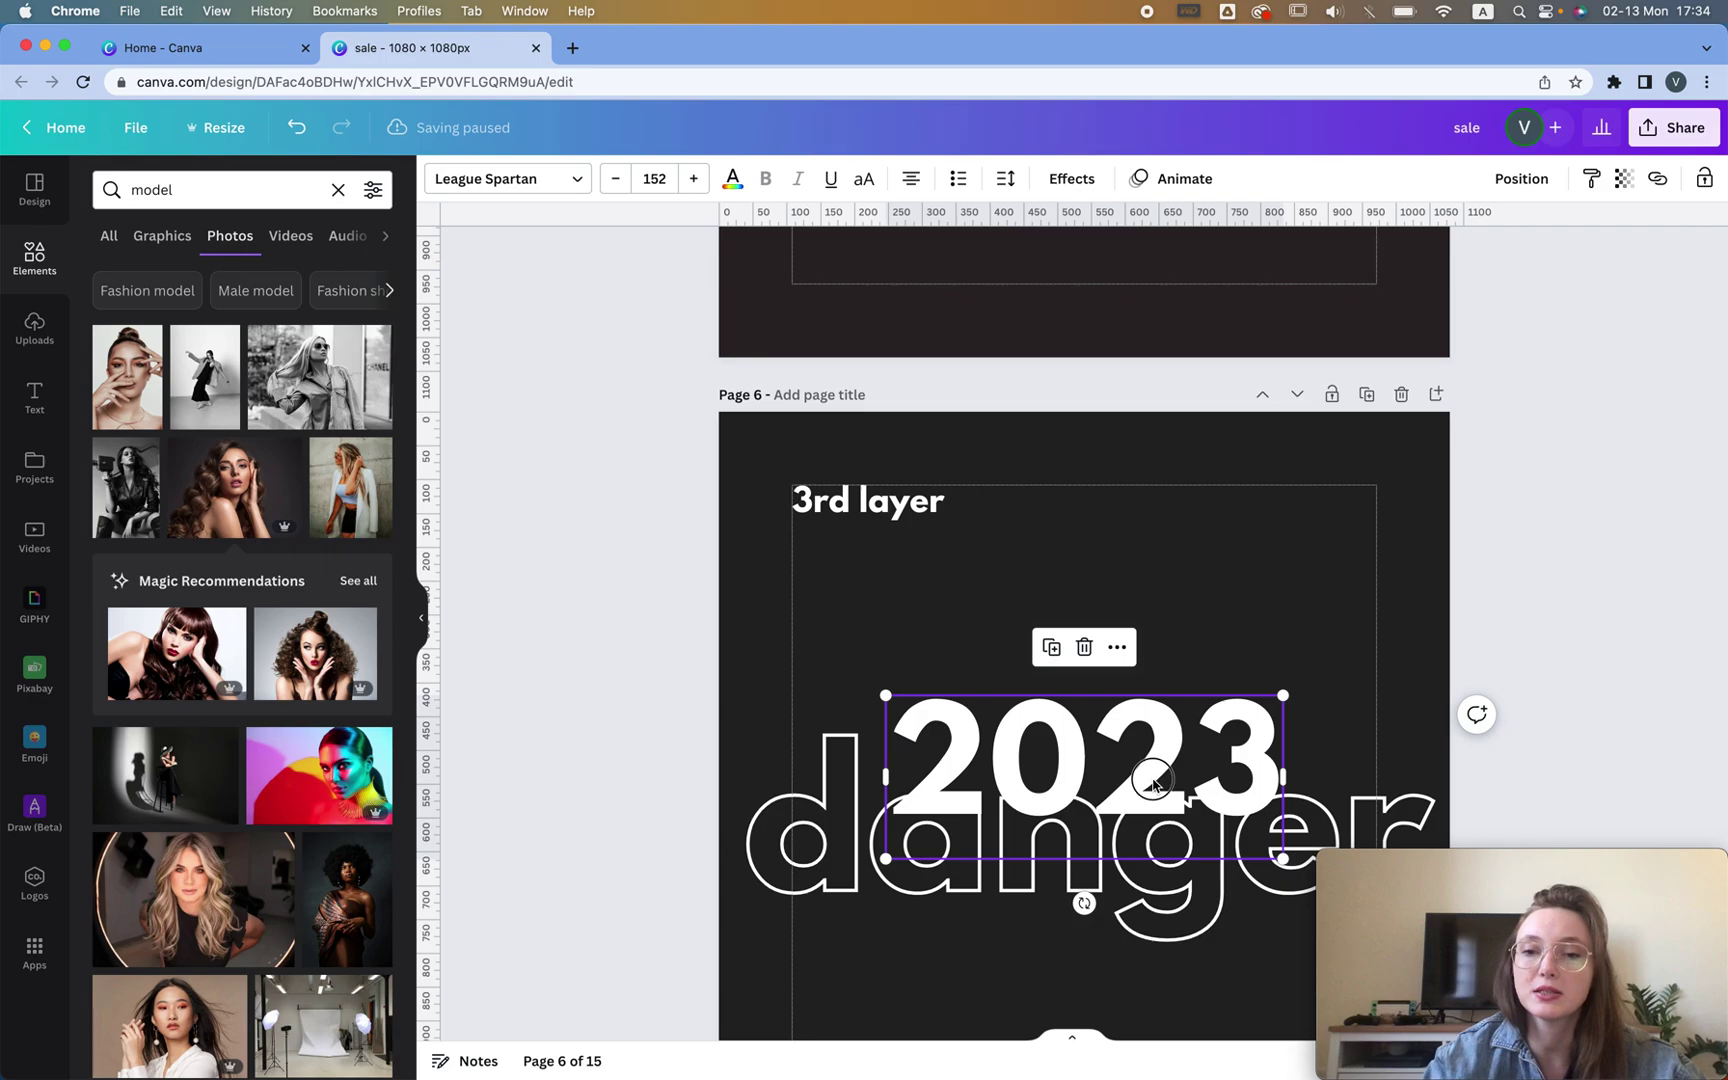
{"action": "left_click_drag", "start_coordinate": [1153, 783], "coordinate": [1152, 672]}
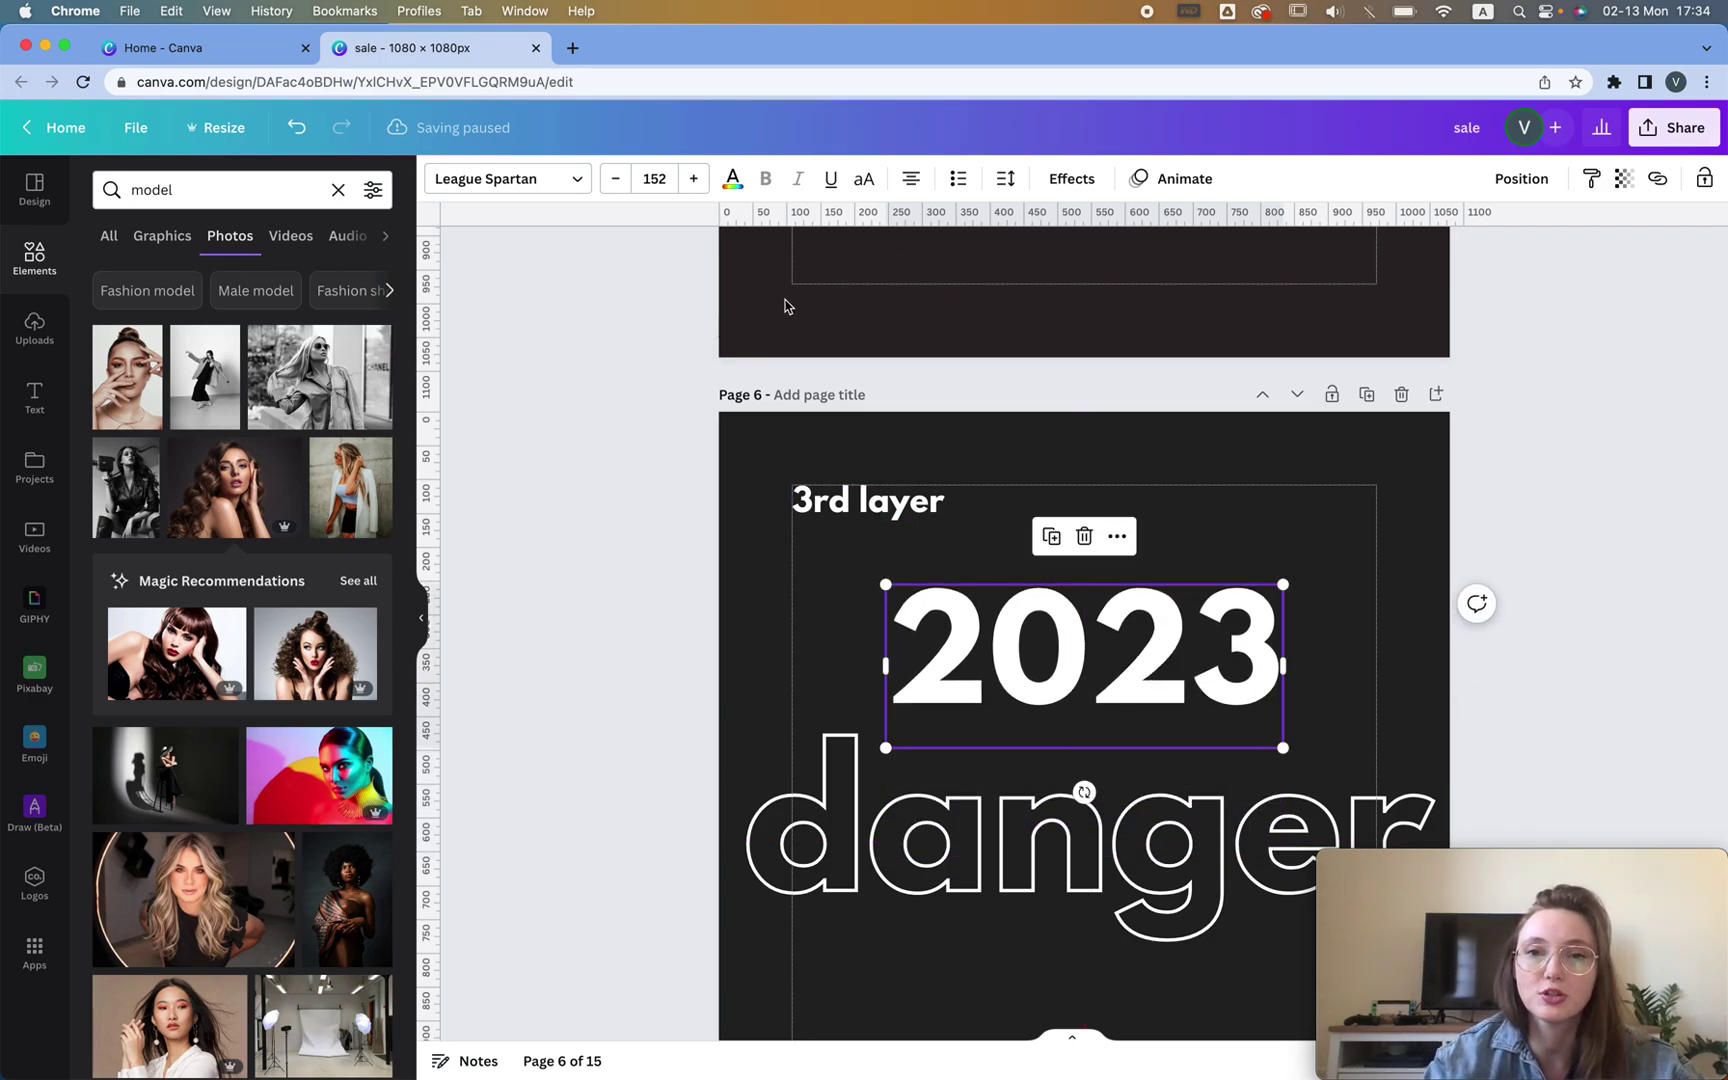
Apply the Hollow effect with thickness 29 to the "2023" text on page 6
{"action": "left_click", "coordinate": [1068, 186]}
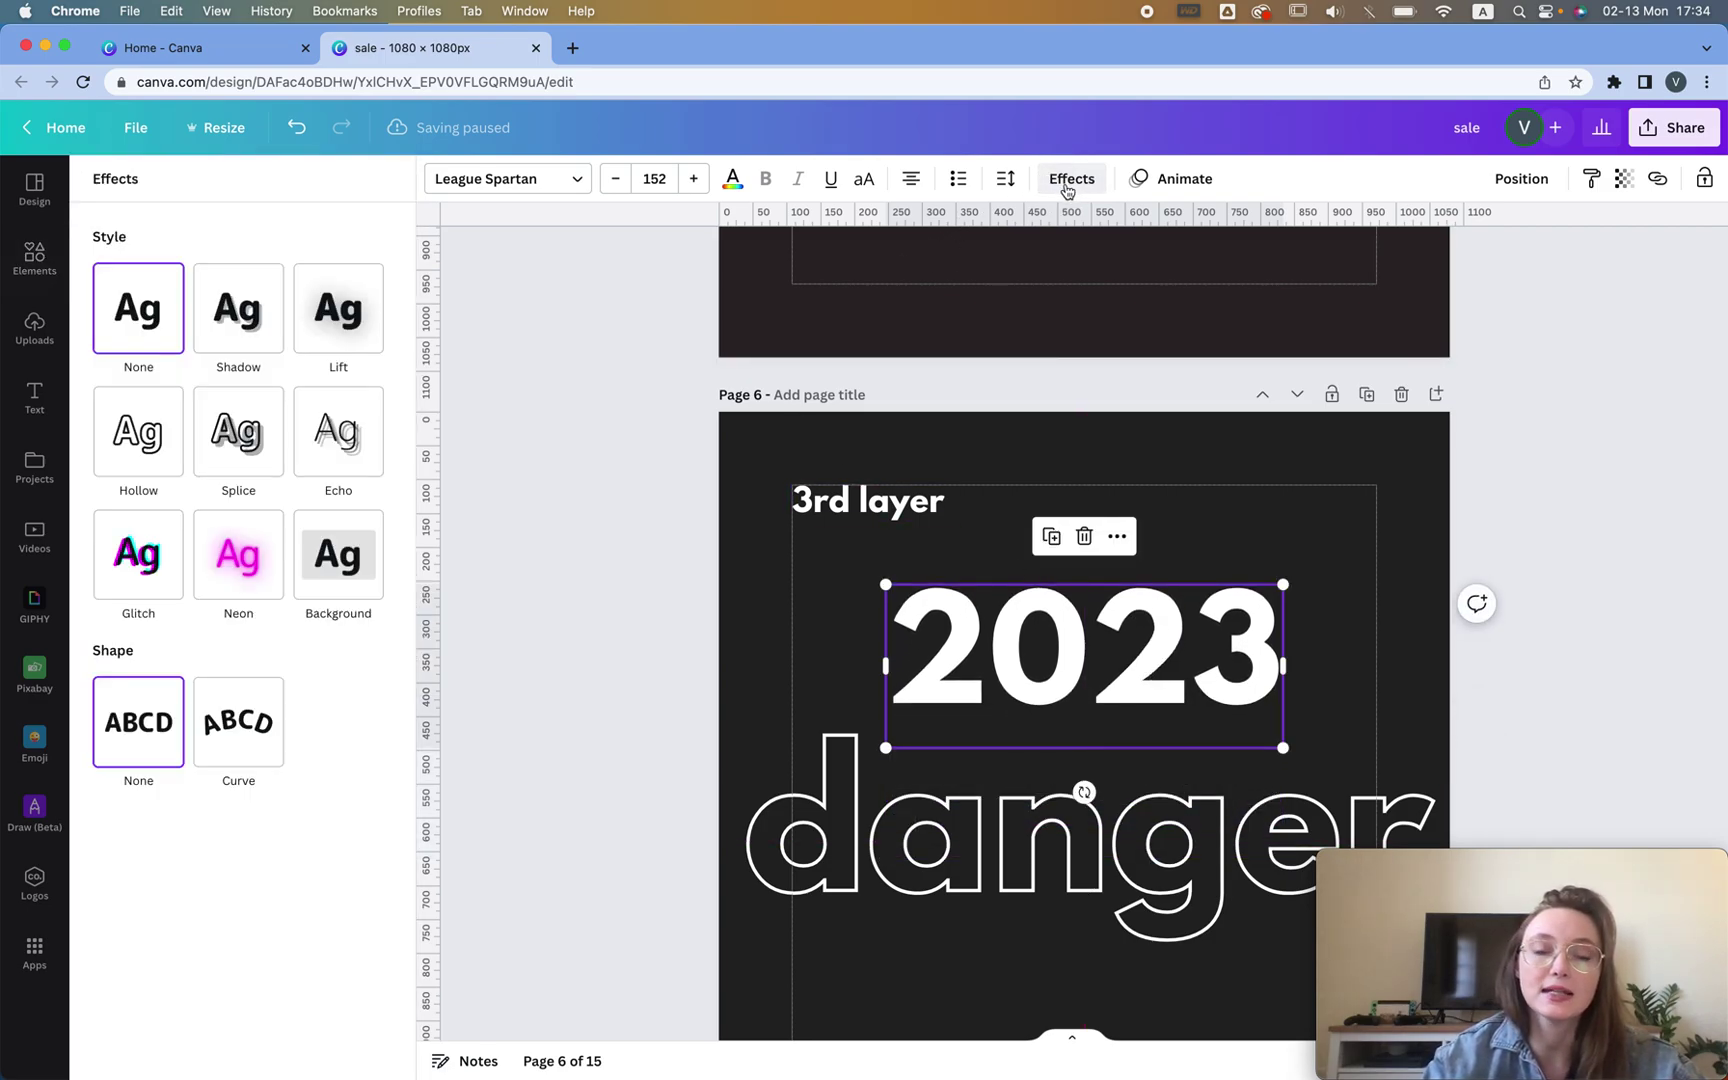
{"action": "left_click", "coordinate": [137, 436]}
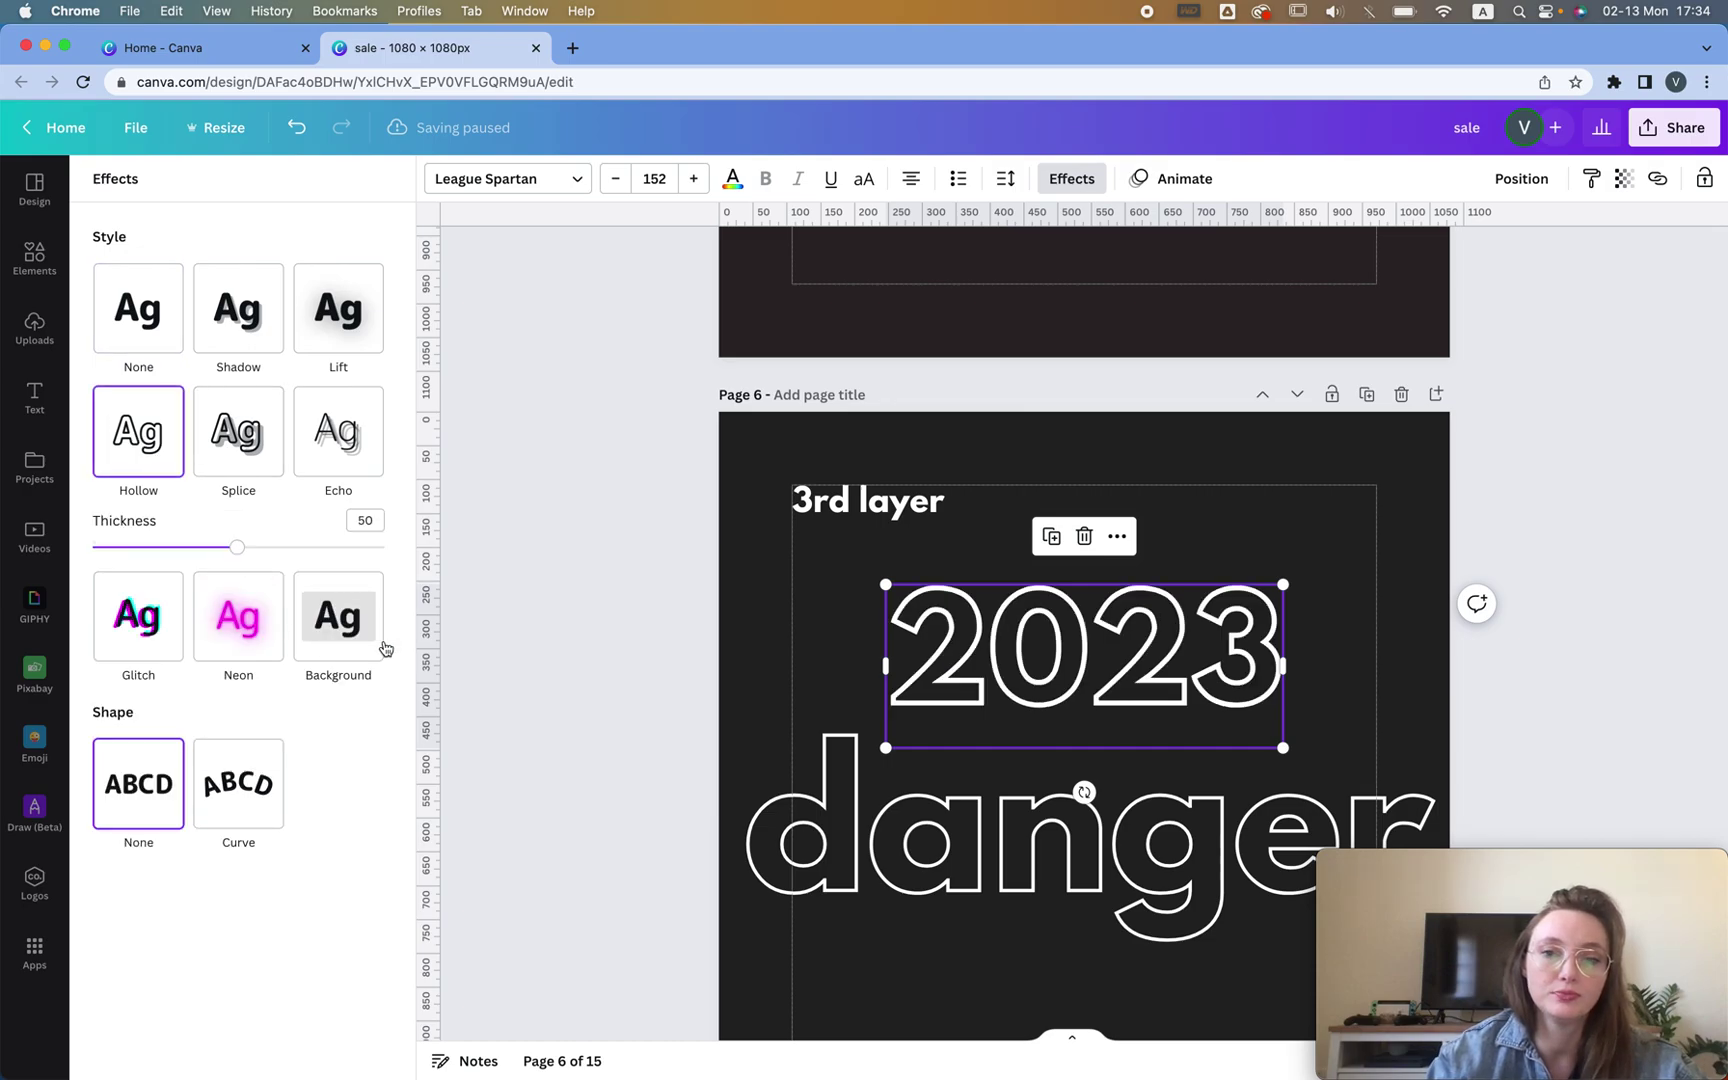
{"action": "mouse_move", "coordinate": [193, 550]}
{"action": "left_mouse_down"}
{"action": "mouse_move", "coordinate": [108, 547]}
{"action": "mouse_move", "coordinate": [176, 552]}
{"action": "left_mouse_up"}
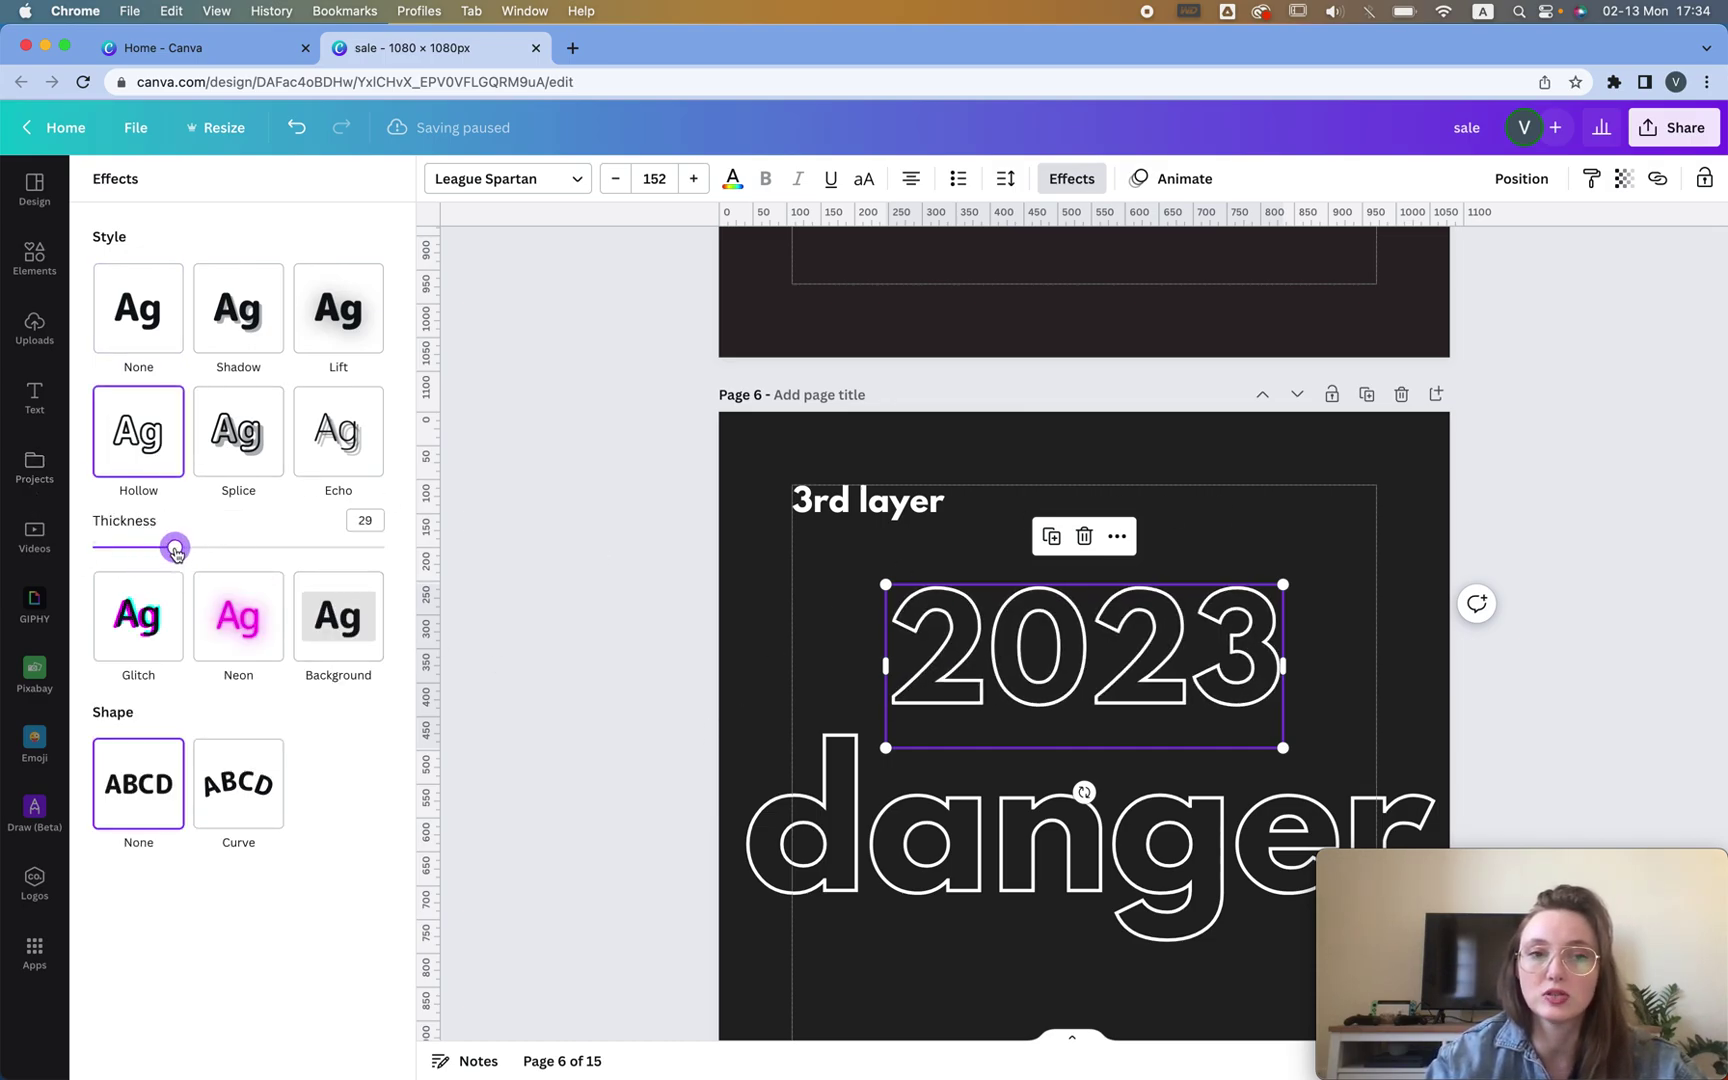
{"action": "left_click", "coordinate": [1384, 510]}
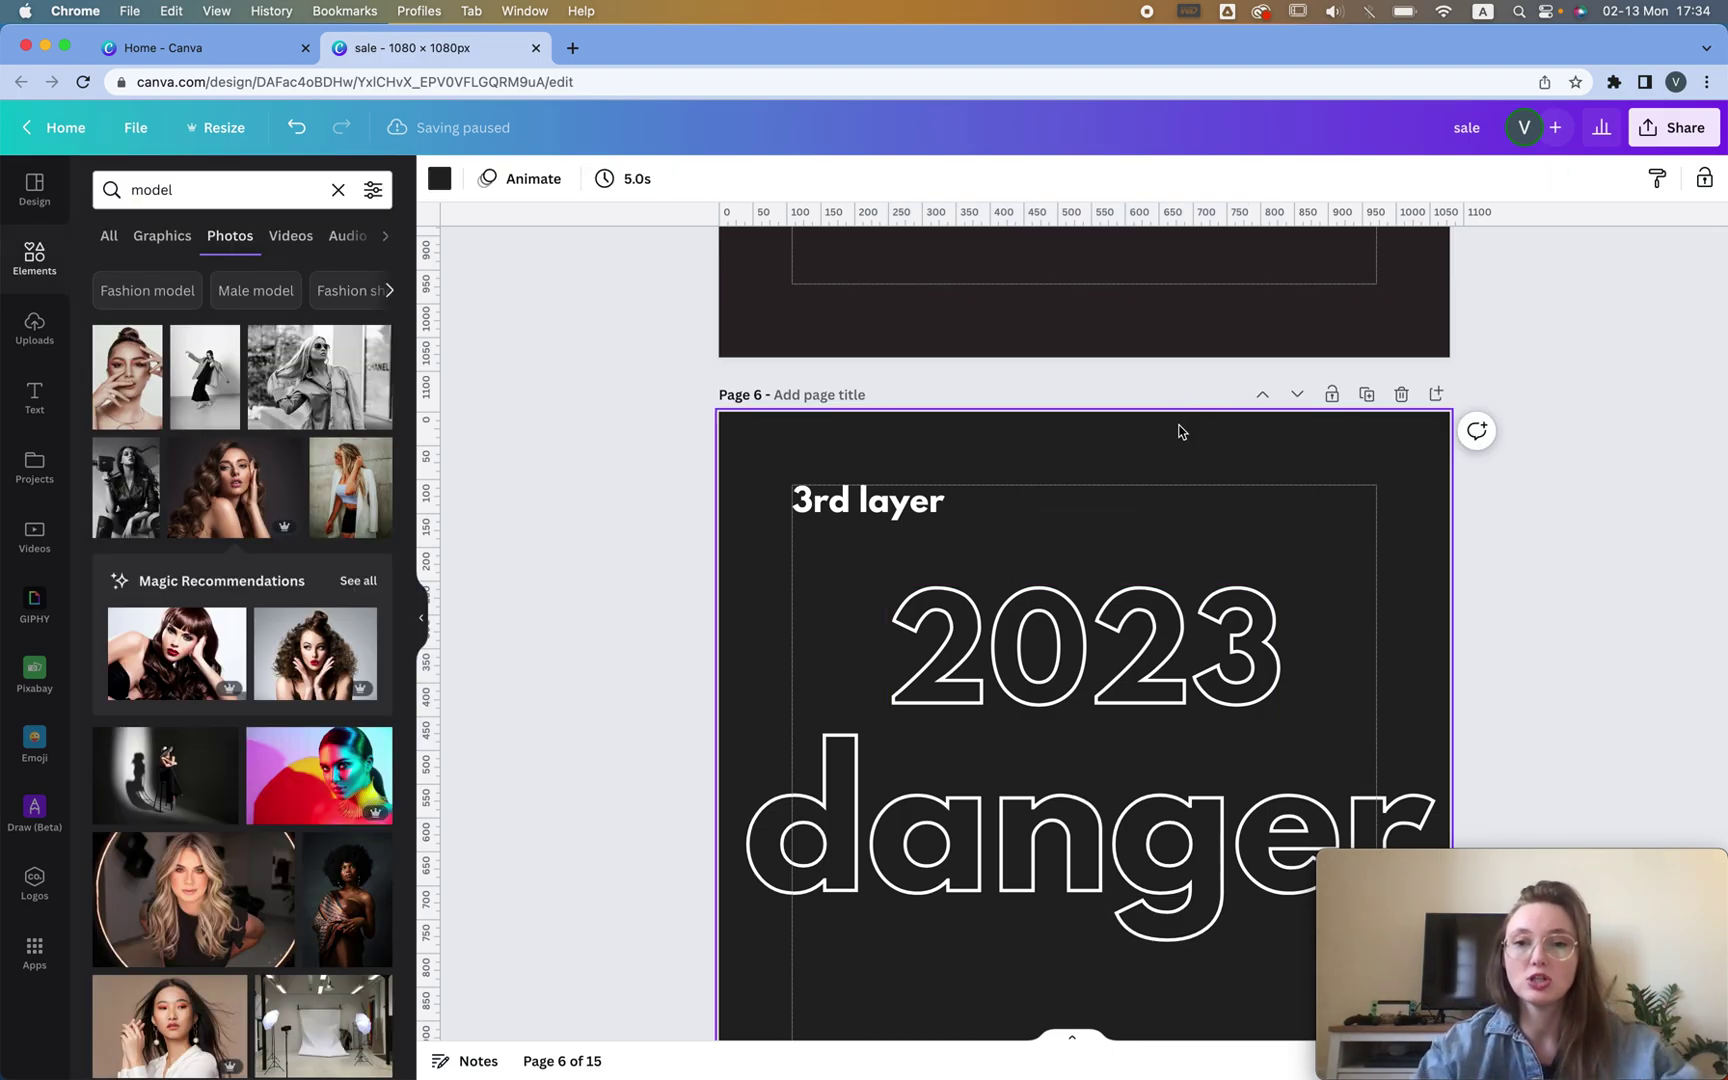
Copy the solid "2023" text from page 3 onto page 5 and position it over the model's face
{"action": "scroll", "coordinate": [1180, 431], "scroll_direction": "up", "scroll_amount": 10}
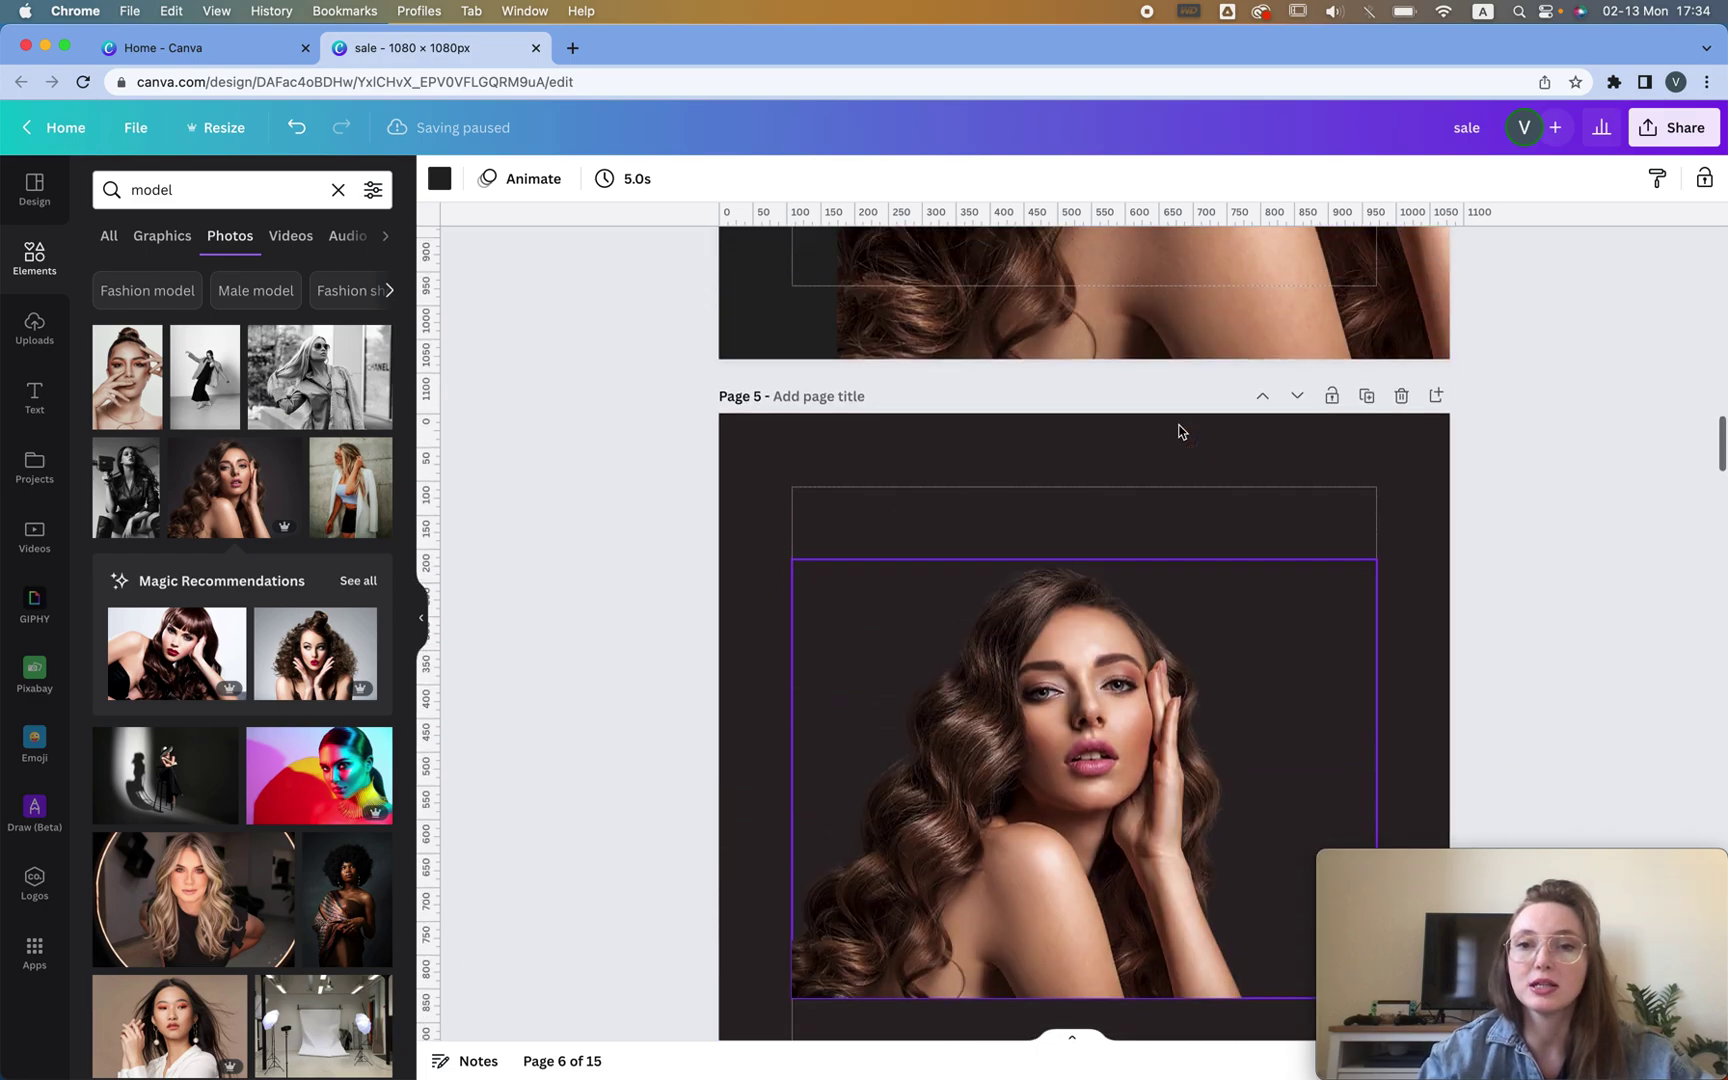
{"action": "scroll", "coordinate": [1180, 431], "scroll_direction": "up", "scroll_amount": 8}
{"action": "scroll", "coordinate": [1179, 432], "scroll_direction": "up", "scroll_amount": 5}
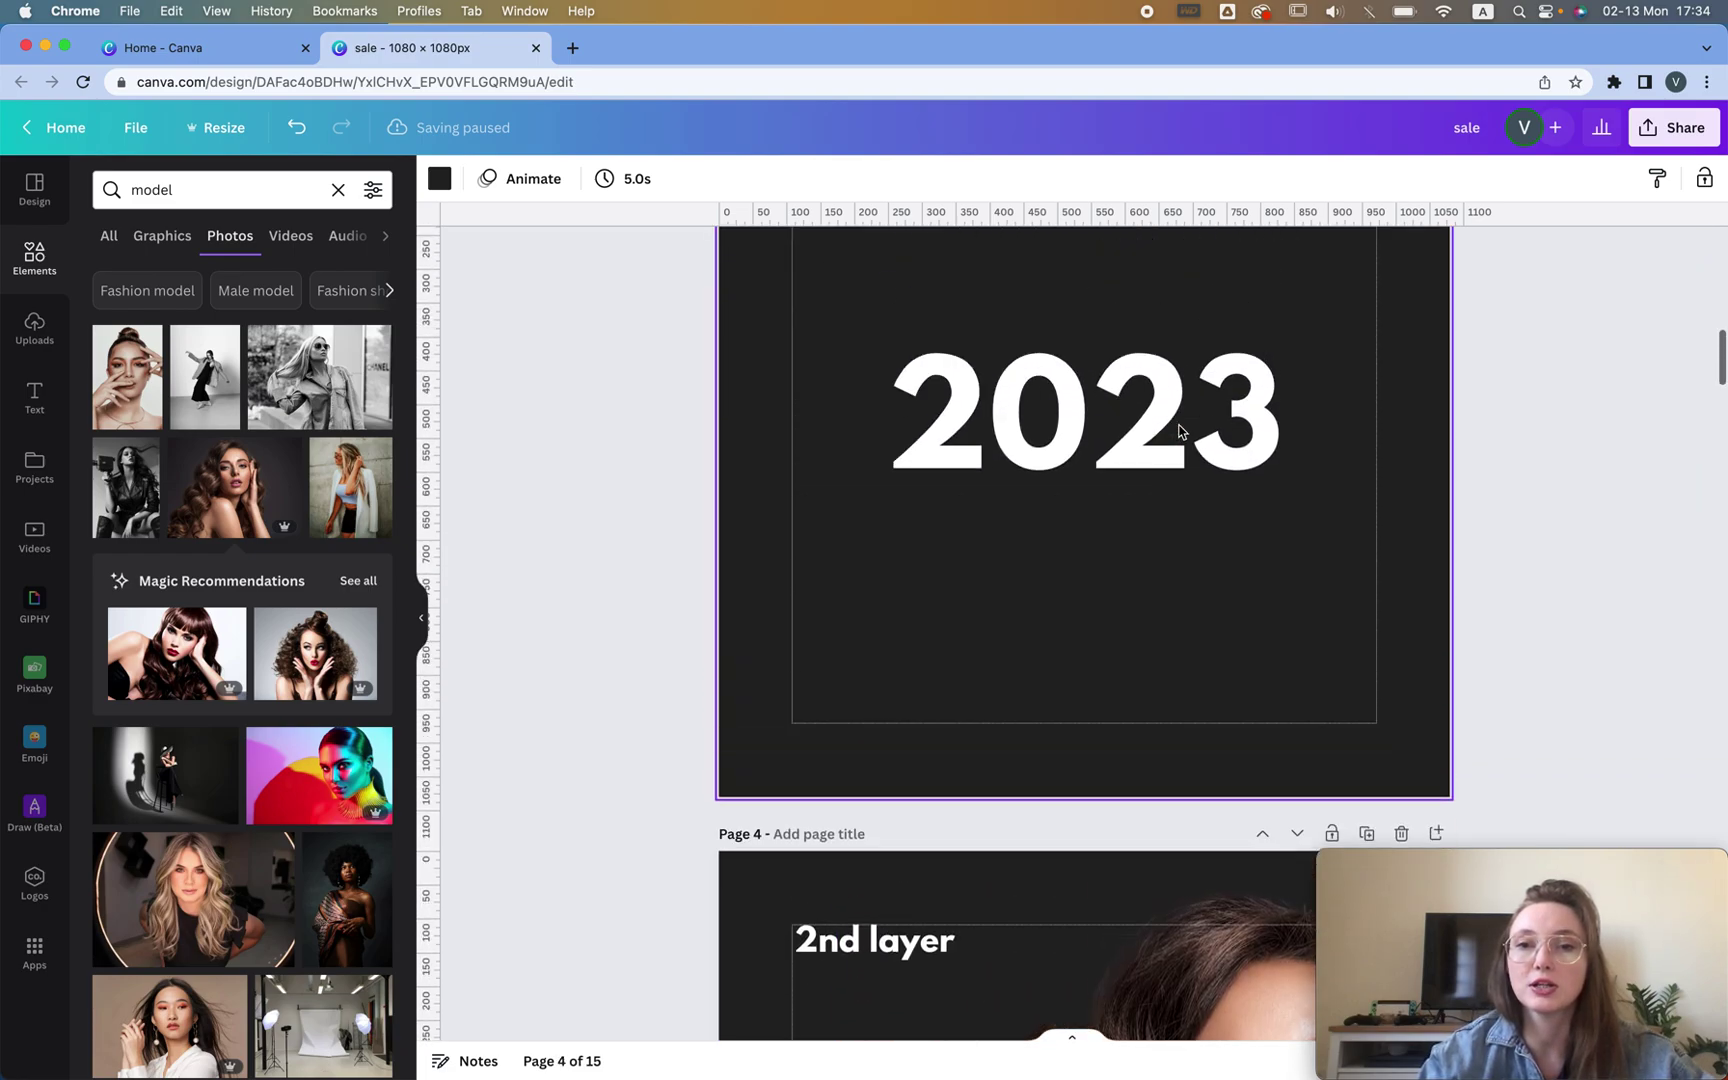
{"action": "left_click", "coordinate": [1112, 545]}
{"action": "scroll", "coordinate": [1105, 540], "scroll_direction": "down", "scroll_amount": 7}
{"action": "scroll", "coordinate": [1100, 537], "scroll_direction": "down", "scroll_amount": 10}
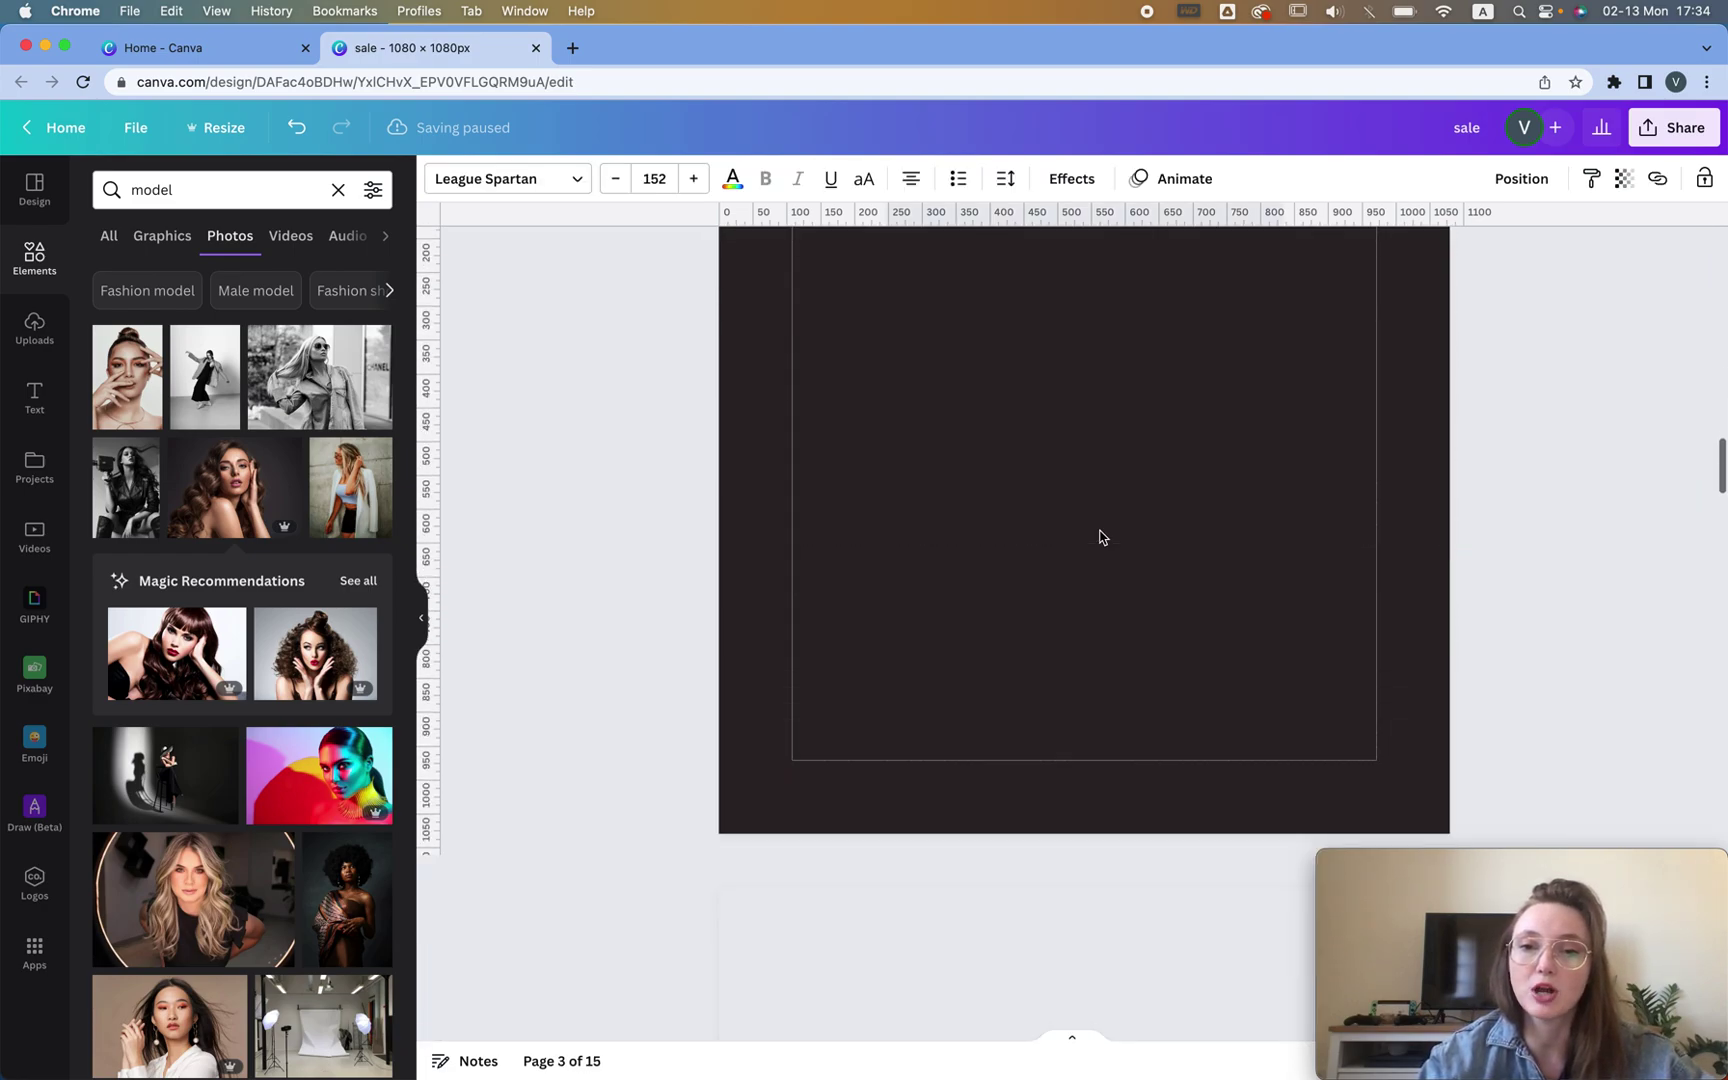
{"action": "scroll", "coordinate": [1026, 367], "scroll_direction": "up", "scroll_amount": 3}
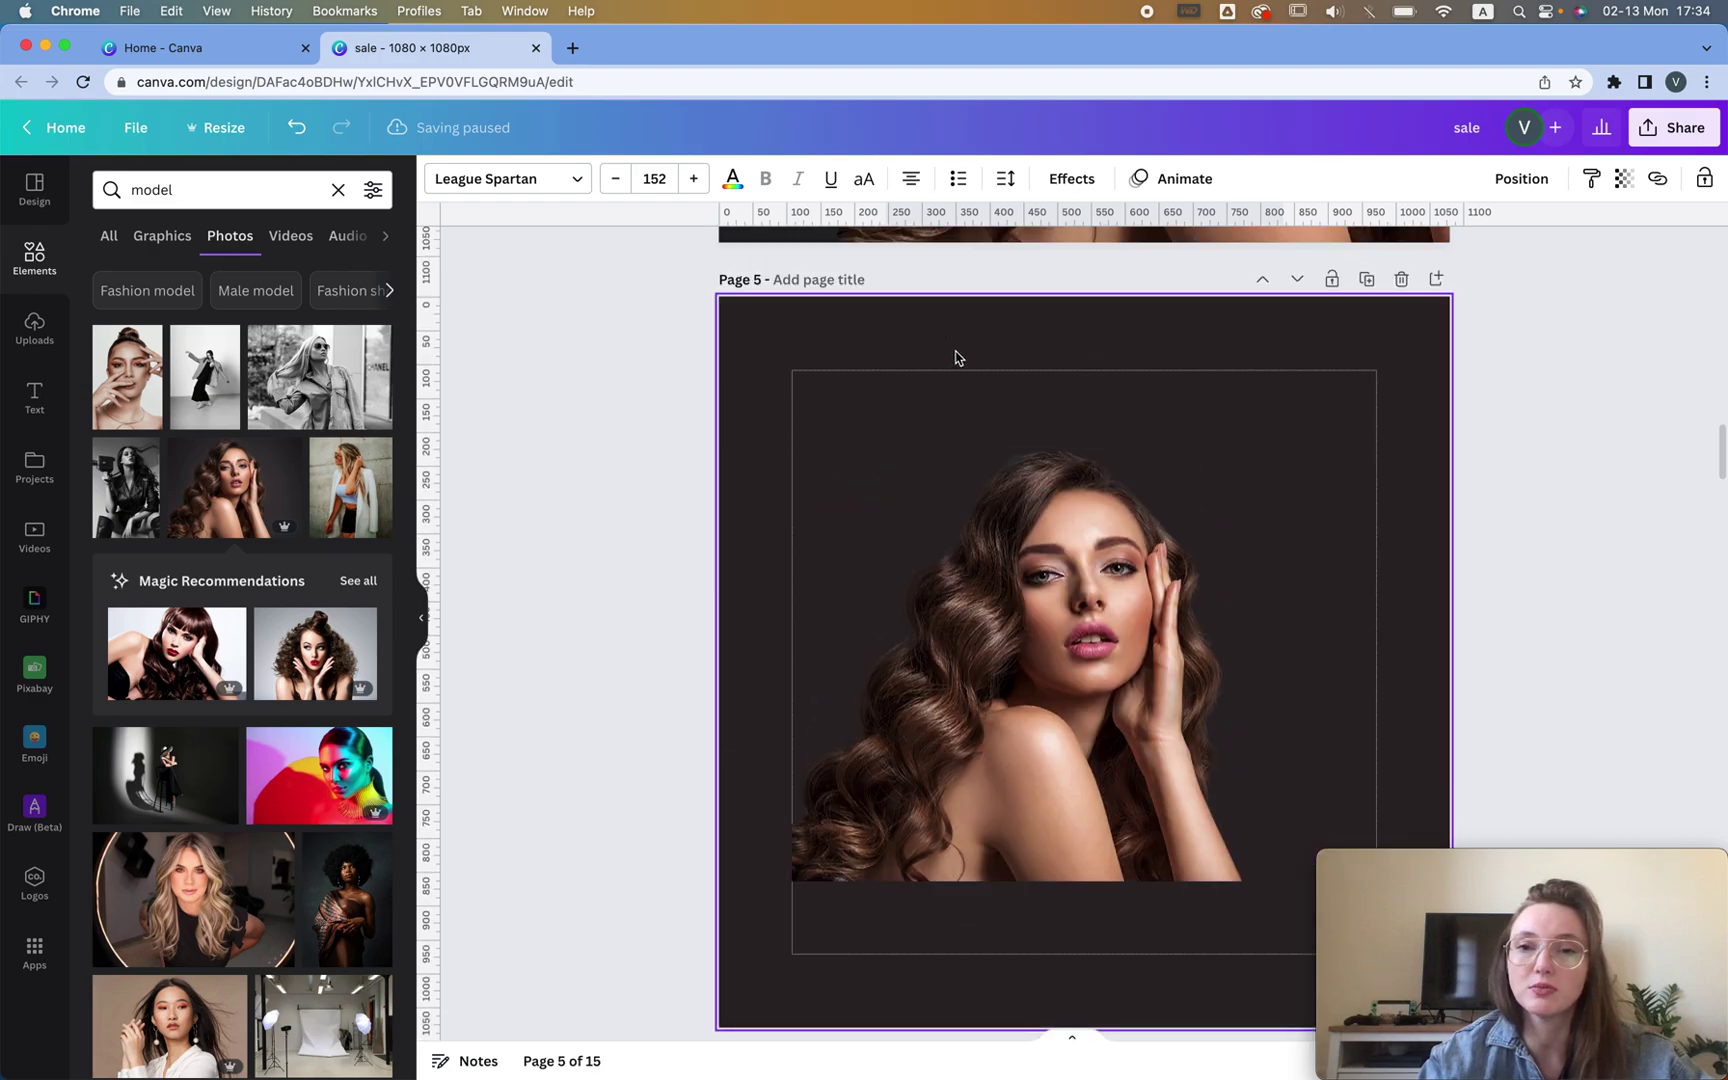
{"action": "key", "text": "super+v"}
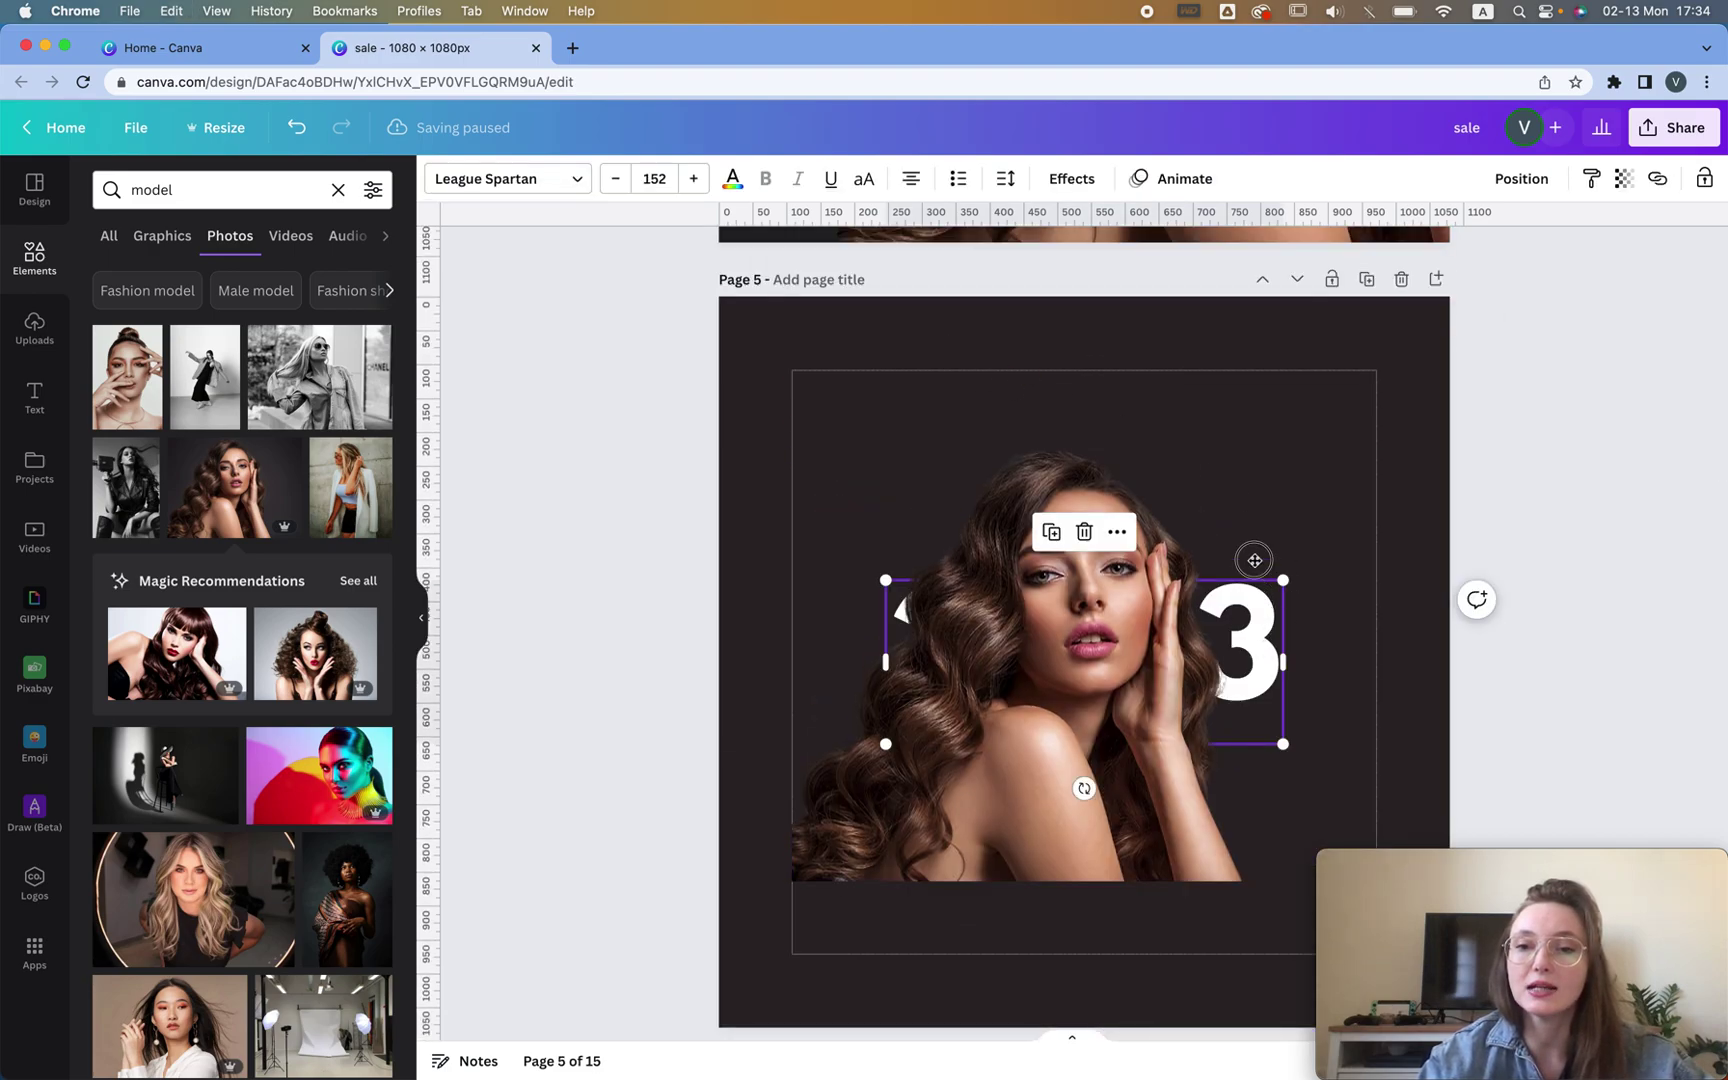
{"action": "mouse_move", "coordinate": [1254, 560]}
{"action": "left_mouse_down"}
{"action": "mouse_move", "coordinate": [1246, 484]}
{"action": "mouse_move", "coordinate": [1220, 579]}
{"action": "mouse_move", "coordinate": [1264, 582]}
{"action": "left_mouse_up"}
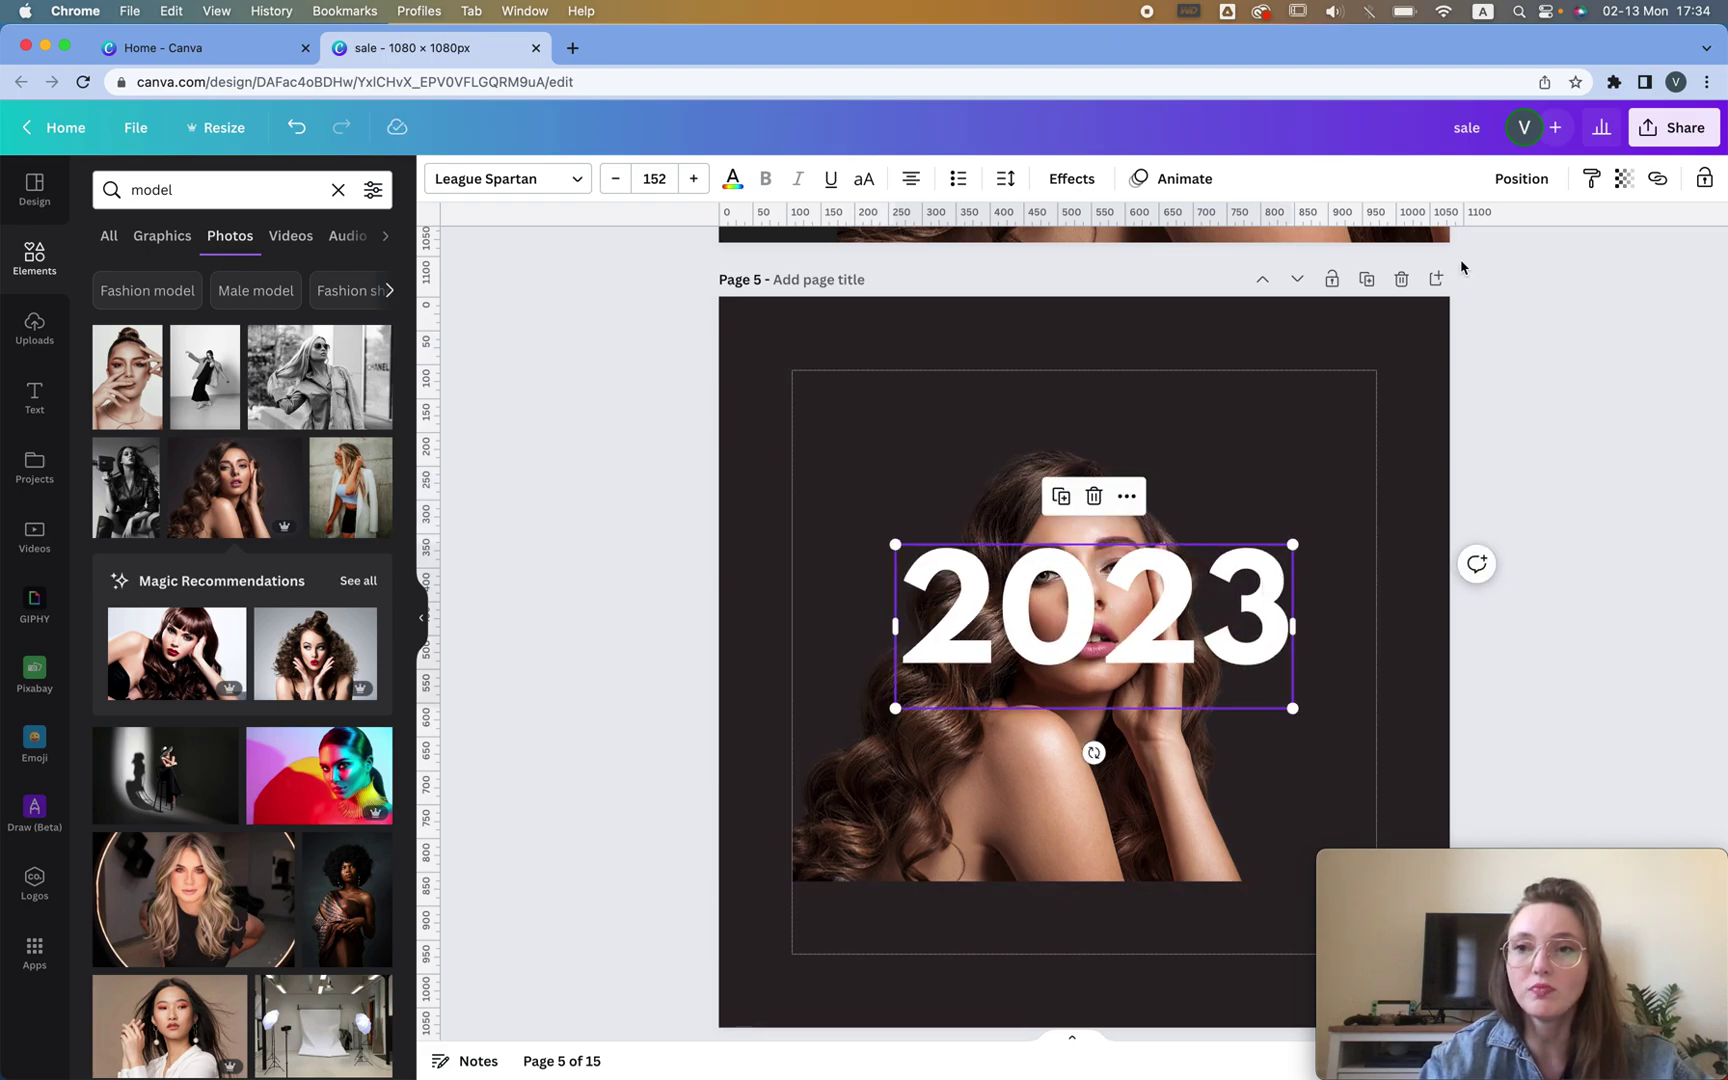
Send the solid "2023" text on page 5 behind the model and enlarge it to nearly the page's width
{"action": "left_click", "coordinate": [1510, 184]}
{"action": "left_click", "coordinate": [1466, 236]}
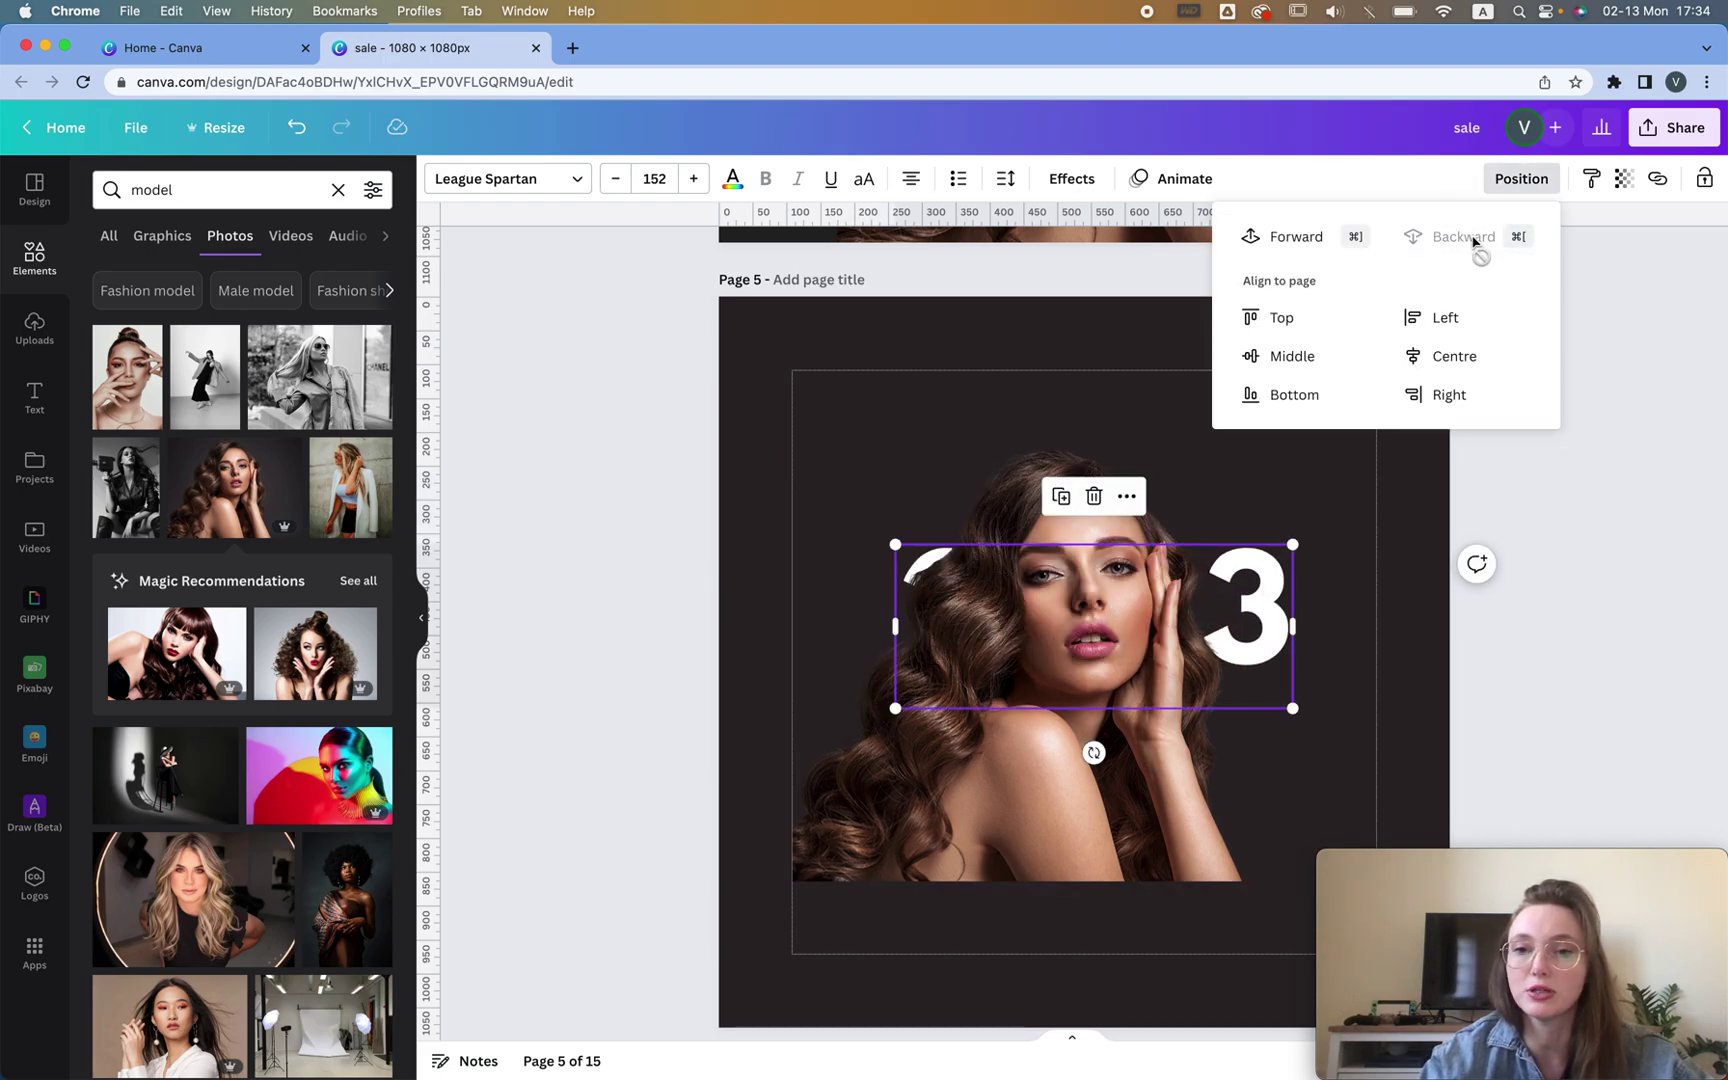
{"action": "left_click_drag", "start_coordinate": [1292, 546], "coordinate": [1412, 457]}
{"action": "left_click", "coordinate": [1577, 419]}
Copy the outlined "2023" text from page 6 onto page 5 and enlarge it to about size 251
{"action": "scroll", "coordinate": [1577, 419], "scroll_direction": "down", "scroll_amount": 10}
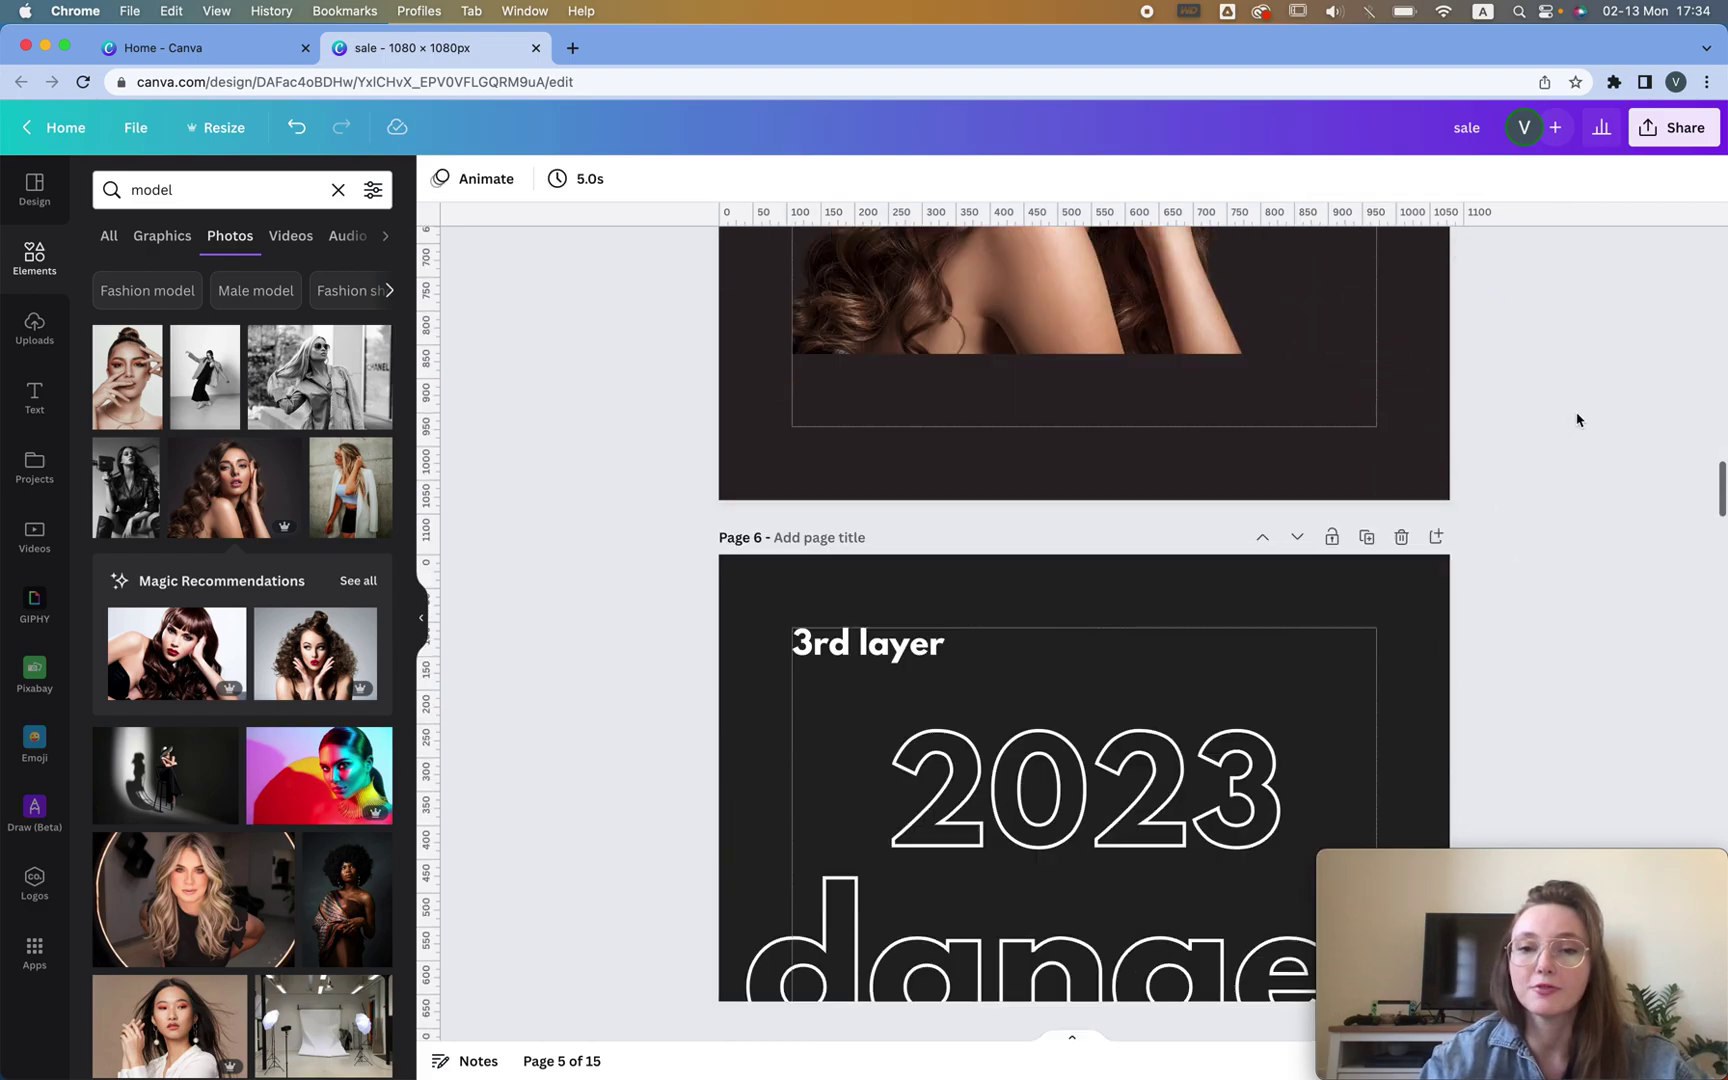
{"action": "left_click", "coordinate": [1190, 525]}
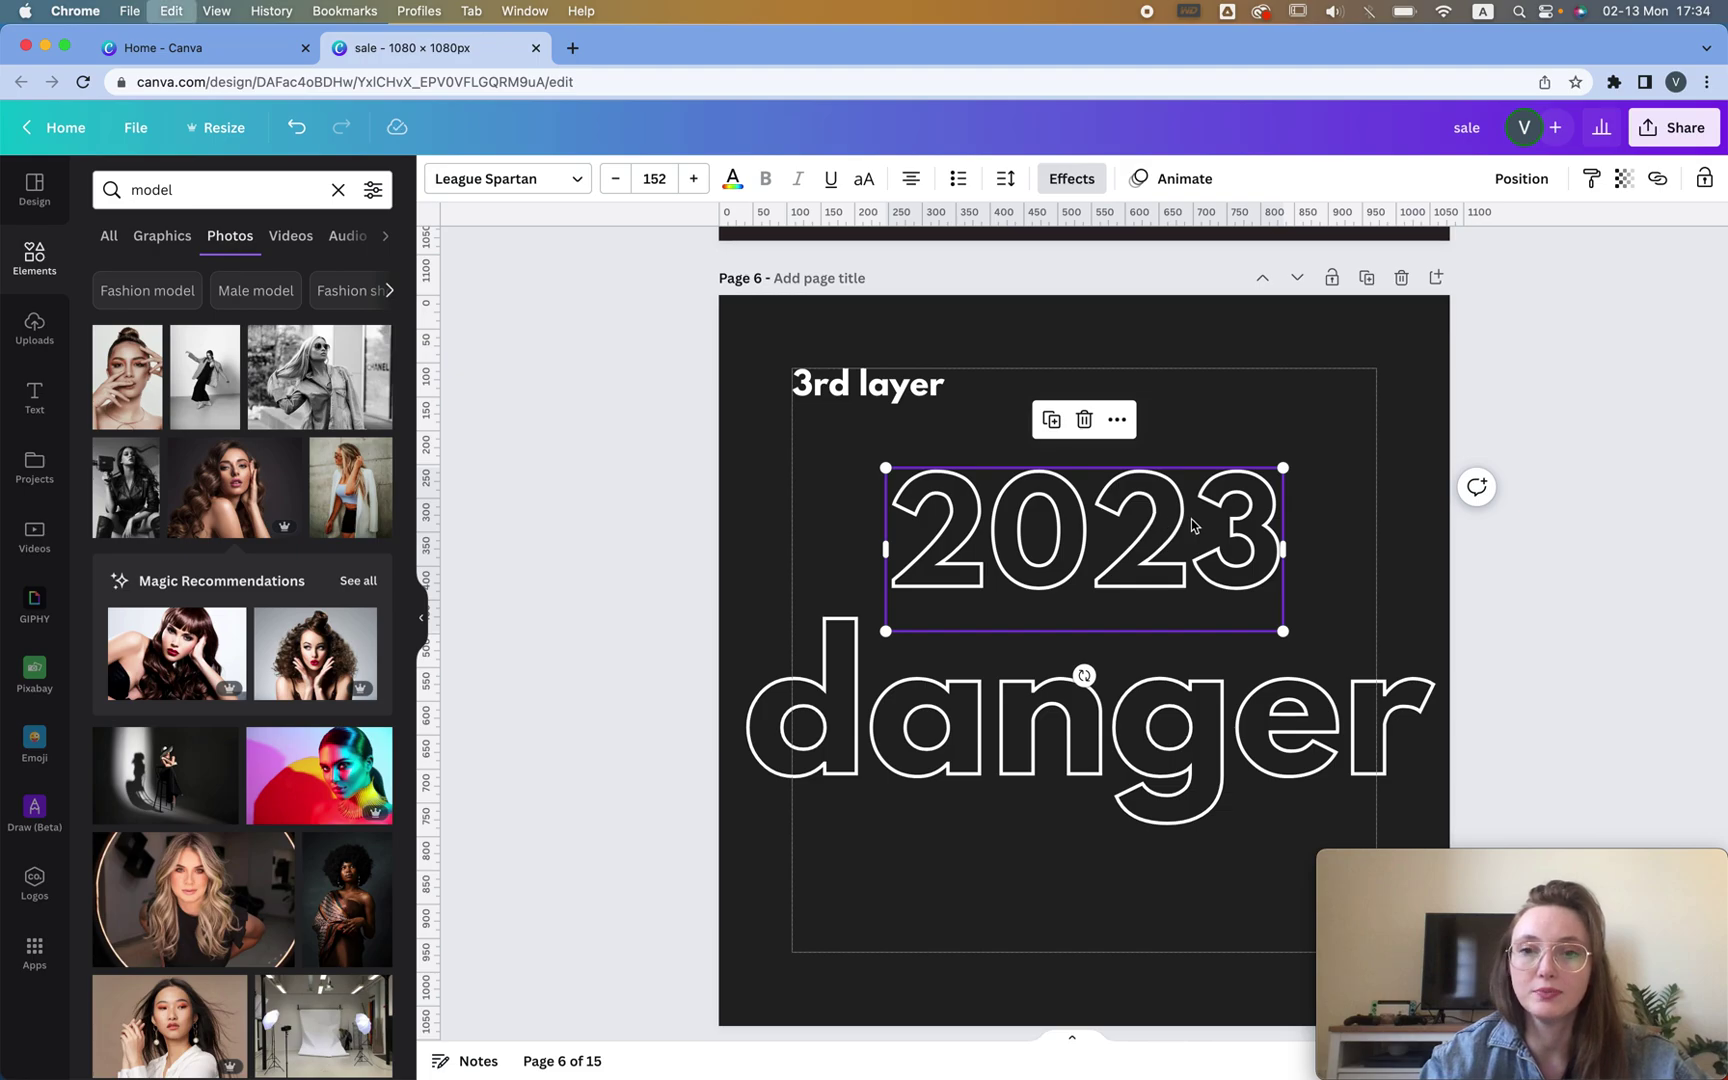
{"action": "key", "text": "cmd+c"}
{"action": "scroll", "coordinate": [1190, 525], "scroll_direction": "up", "scroll_amount": 10}
{"action": "left_click", "coordinate": [1230, 555]}
{"action": "key", "text": "cmd+v"}
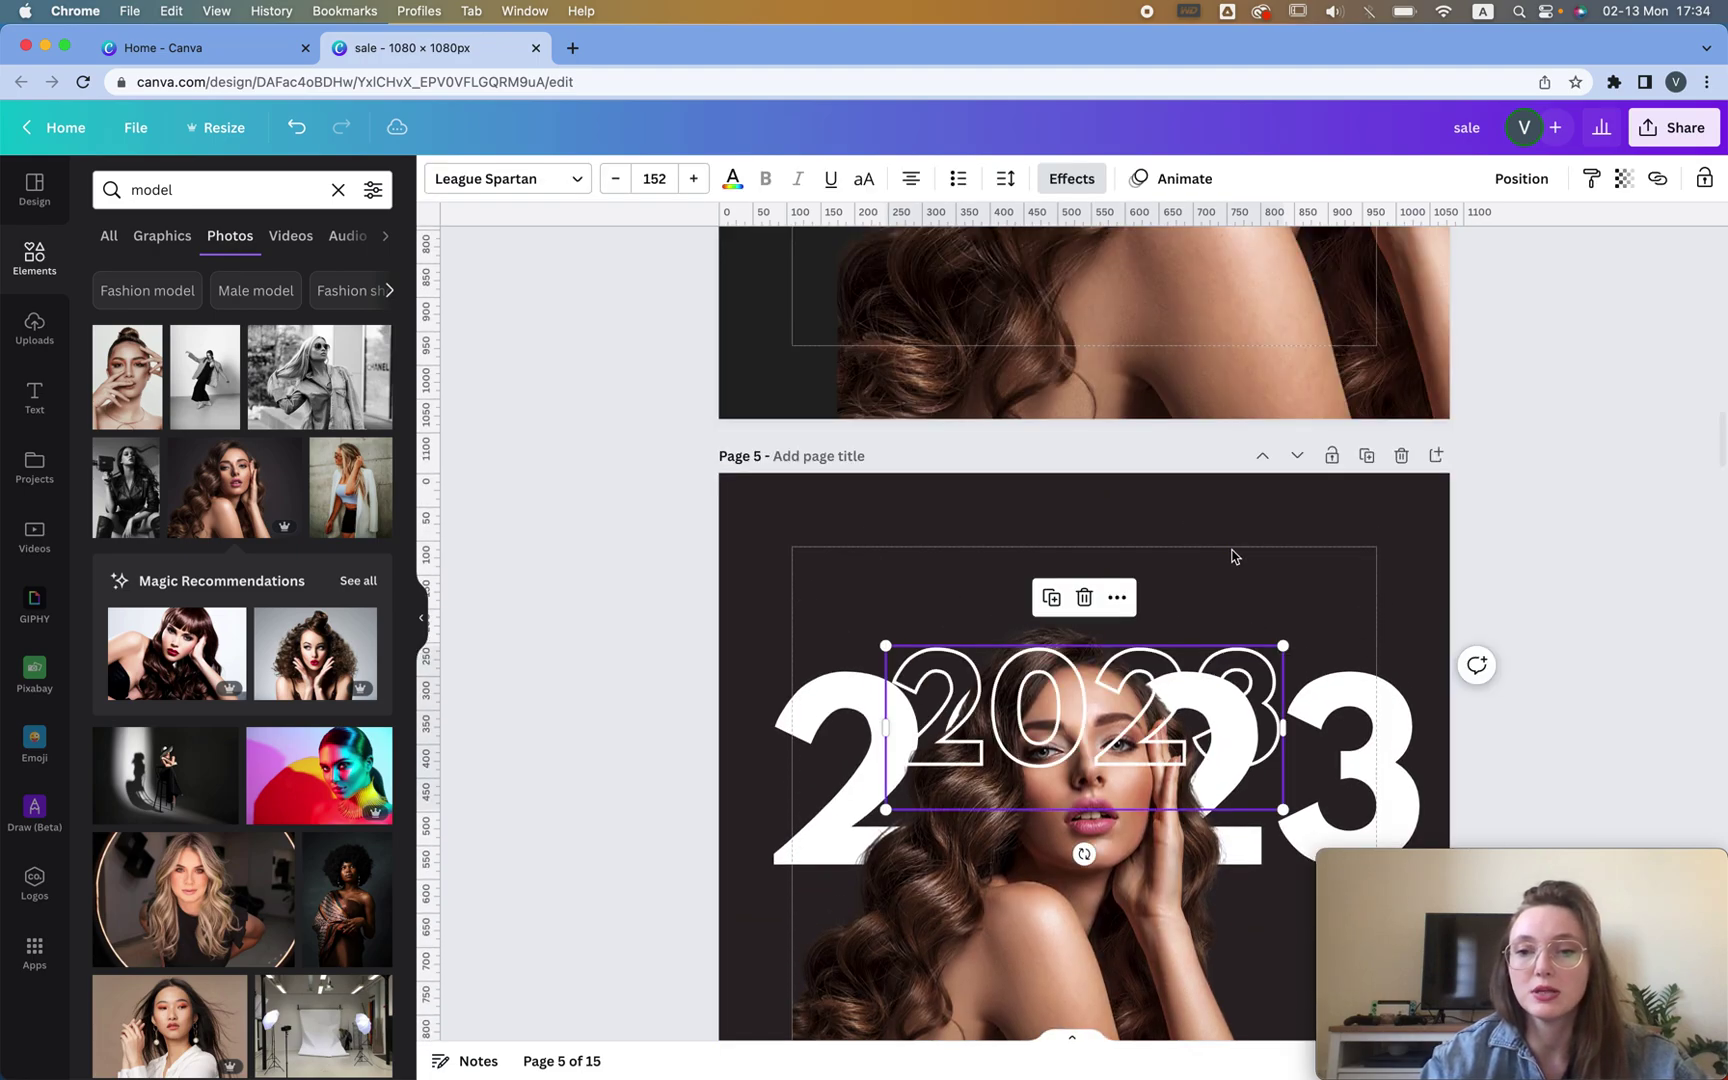
{"action": "left_click_drag", "start_coordinate": [1230, 672], "coordinate": [1434, 661]}
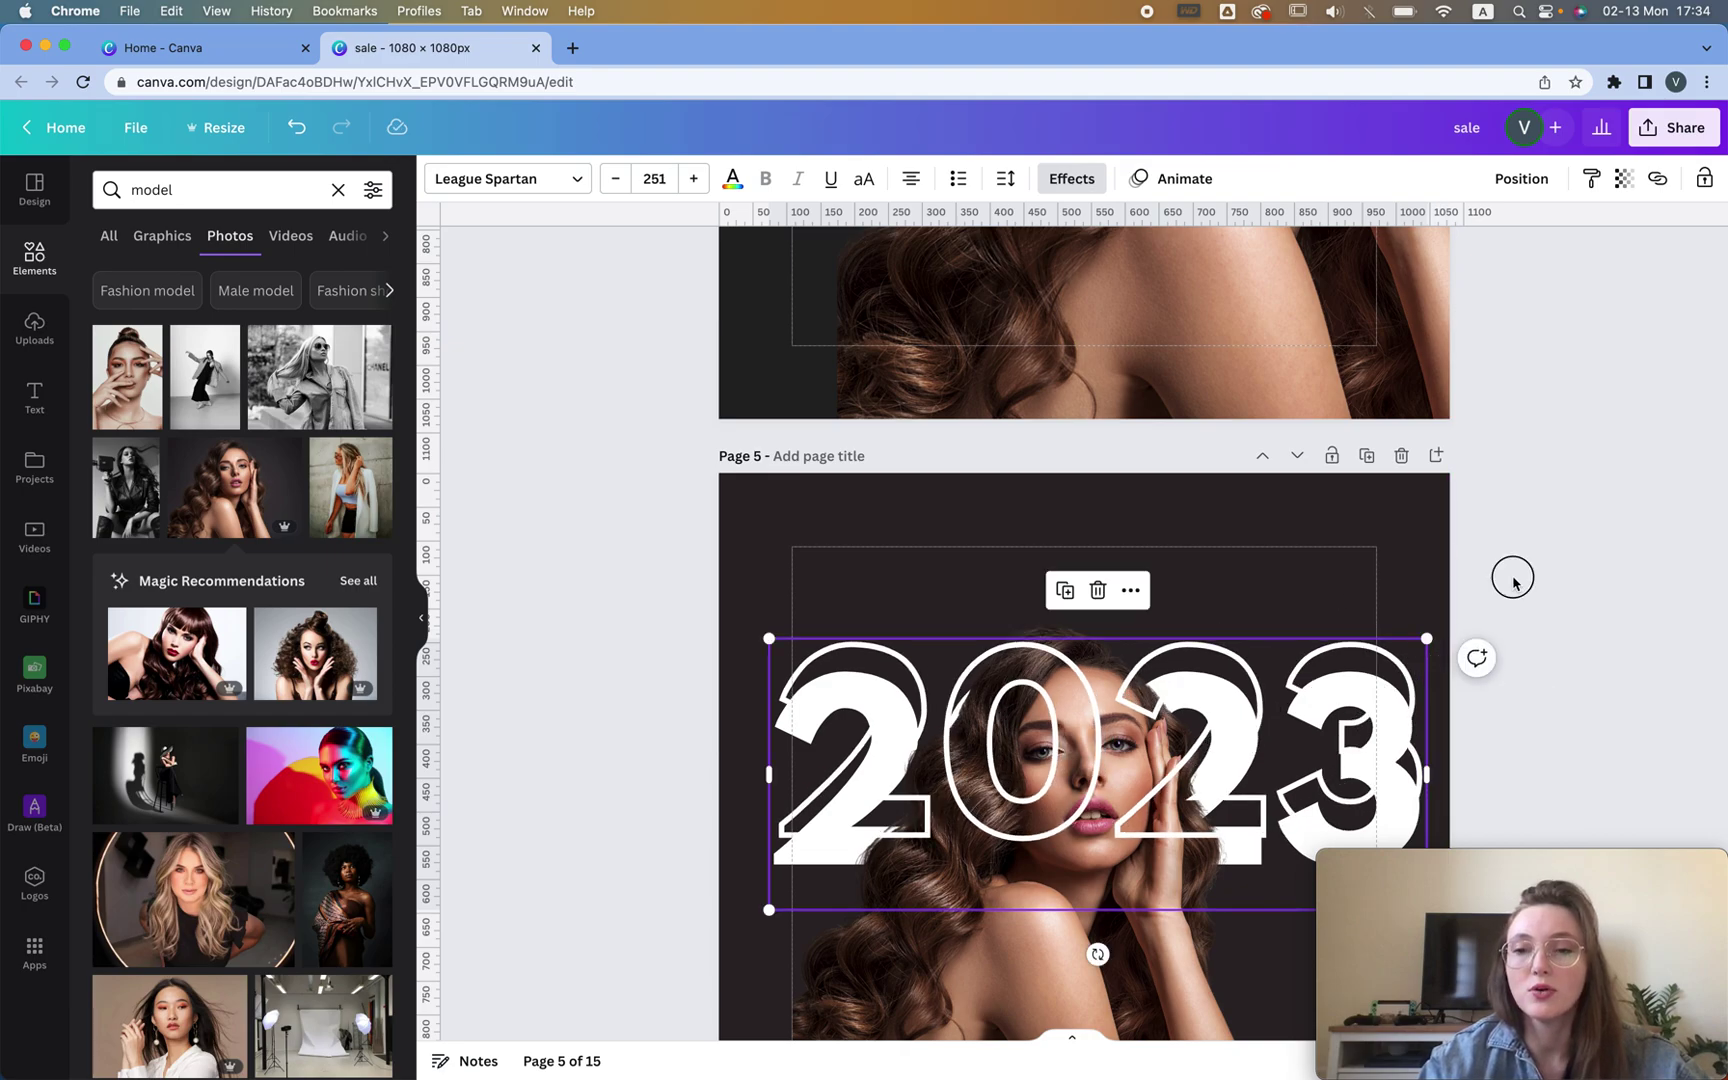
Select both "2023" texts on page 5 and give them a common font size, trying 100 and 300
{"action": "left_click_drag", "start_coordinate": [1511, 584], "coordinate": [1398, 708]}
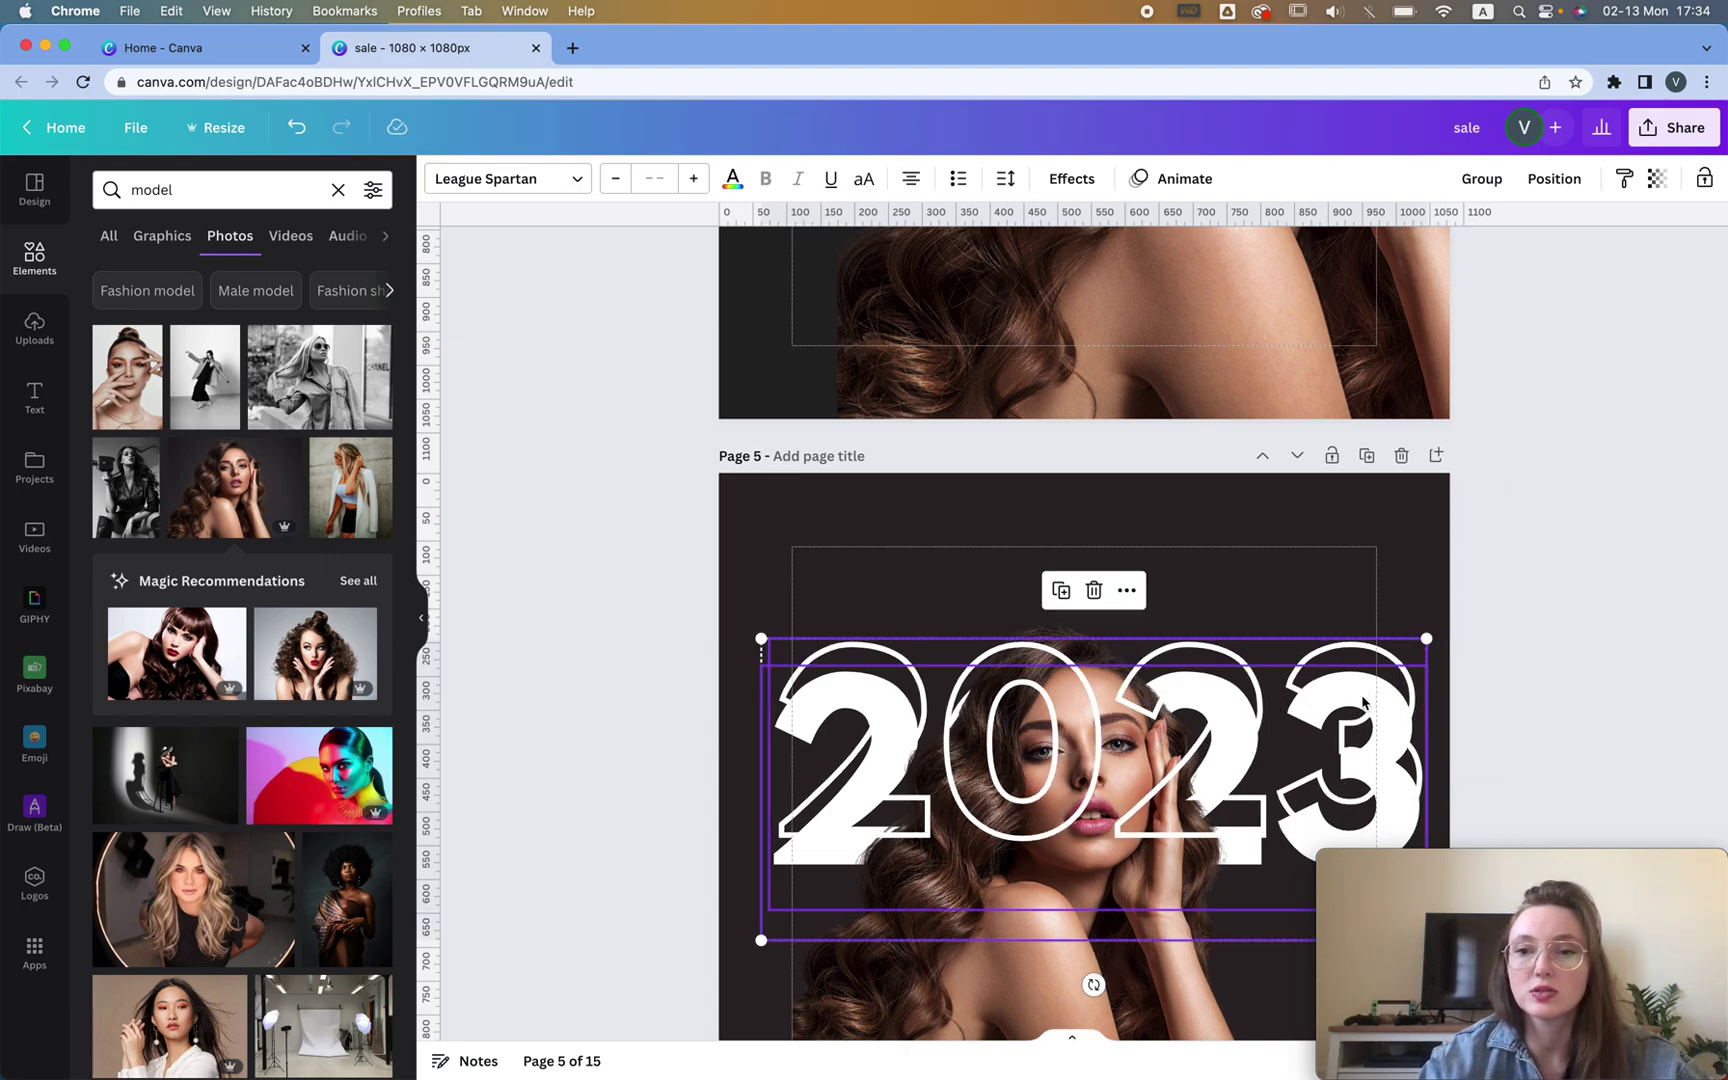
{"action": "left_click", "coordinate": [657, 178]}
{"action": "type", "text": "1"}
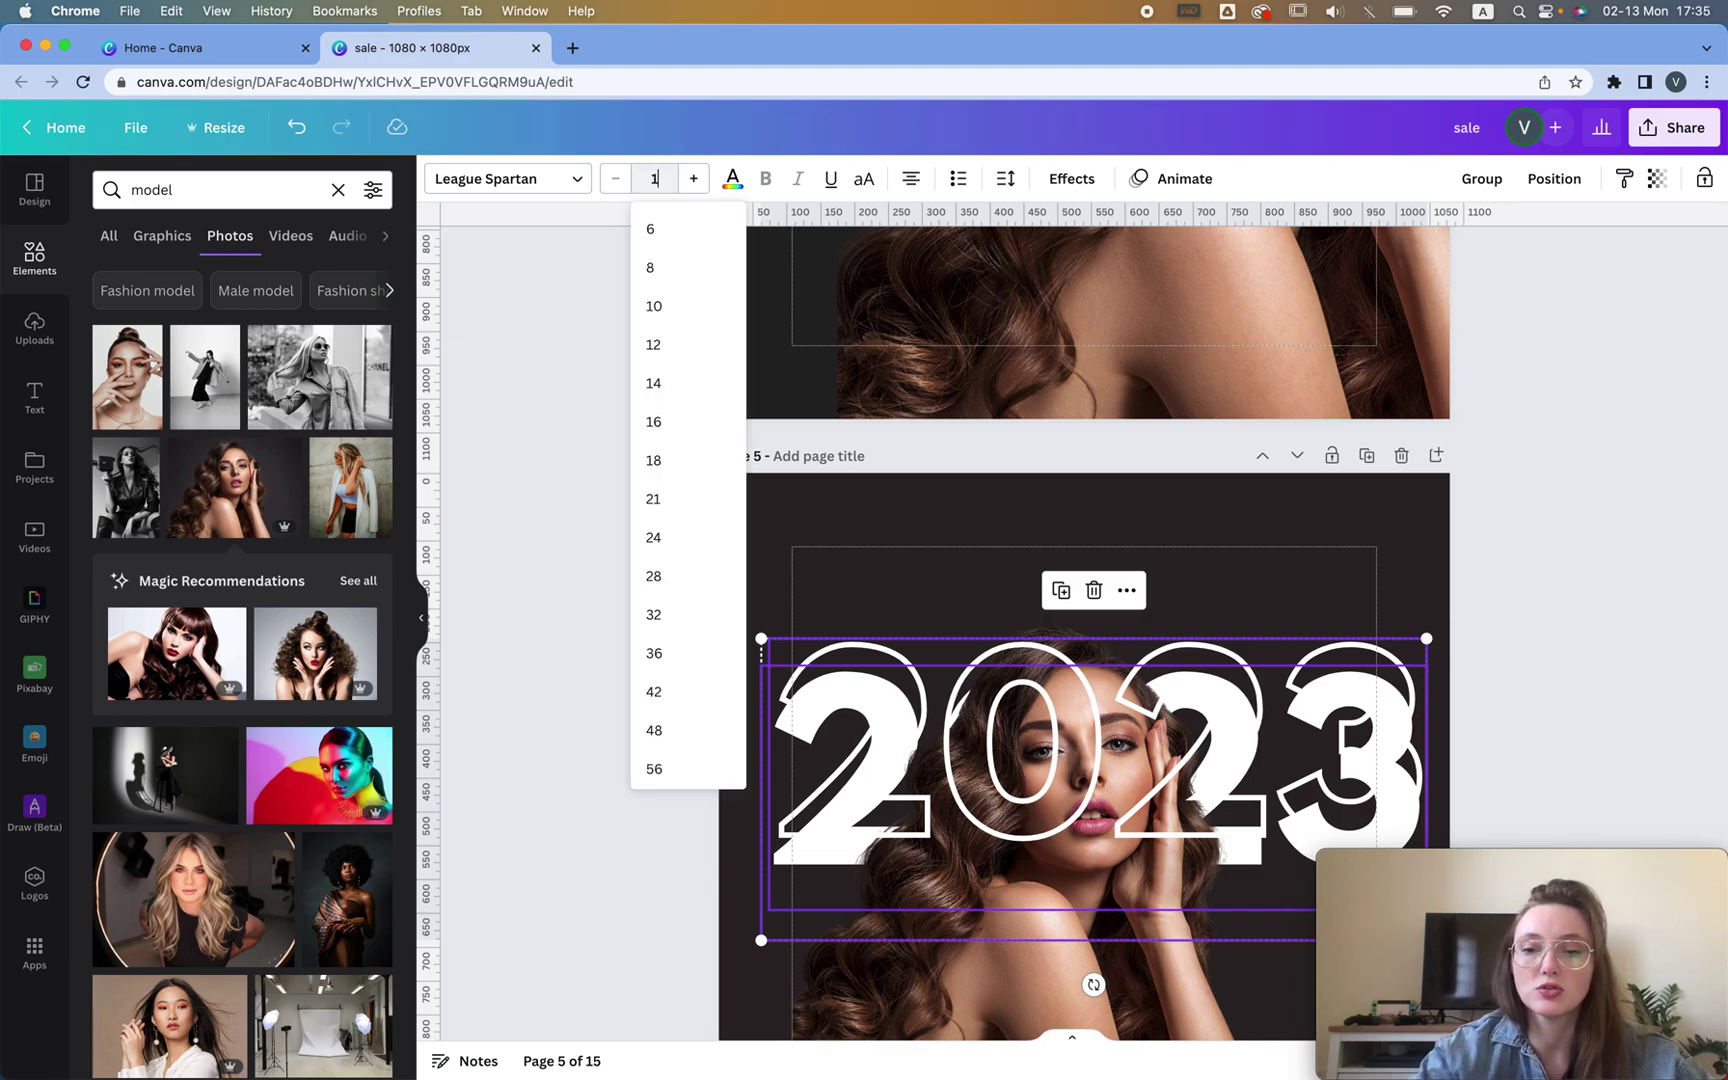
{"action": "type", "text": "00"}
{"action": "key", "text": "Return"}
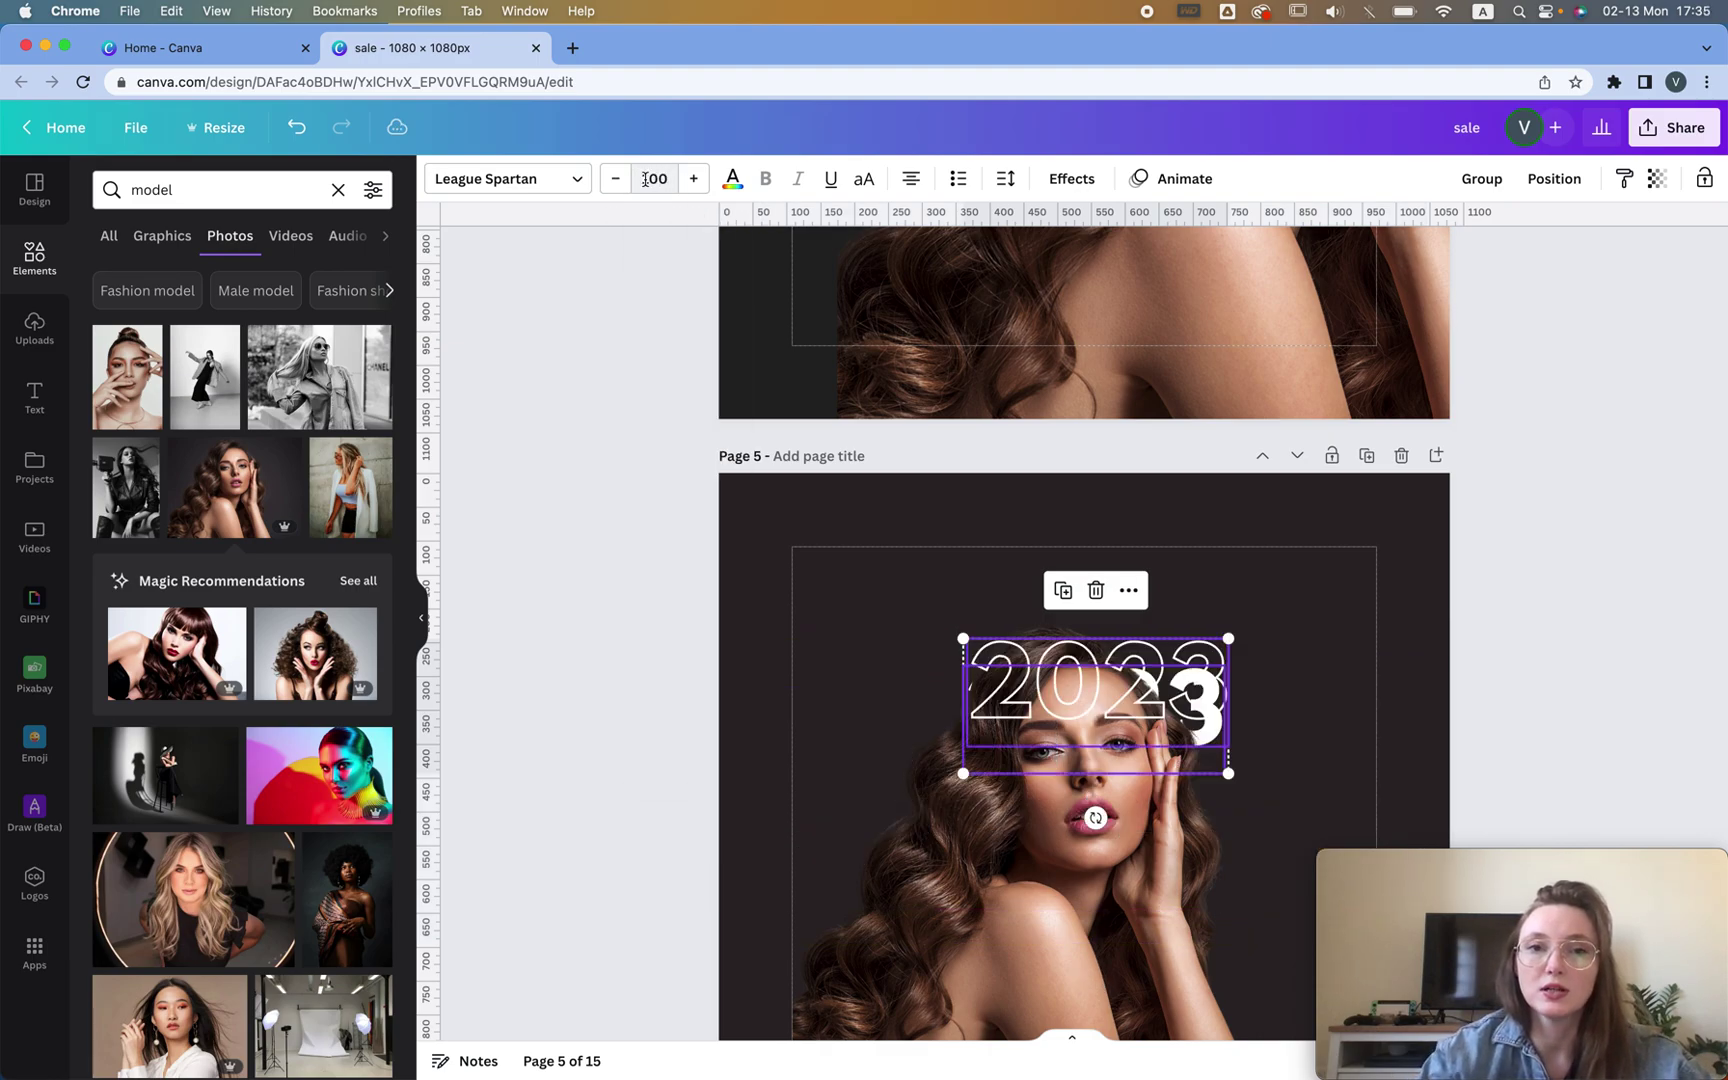
{"action": "double_click", "coordinate": [645, 178]}
{"action": "type", "text": "300"}
{"action": "key", "text": "Return"}
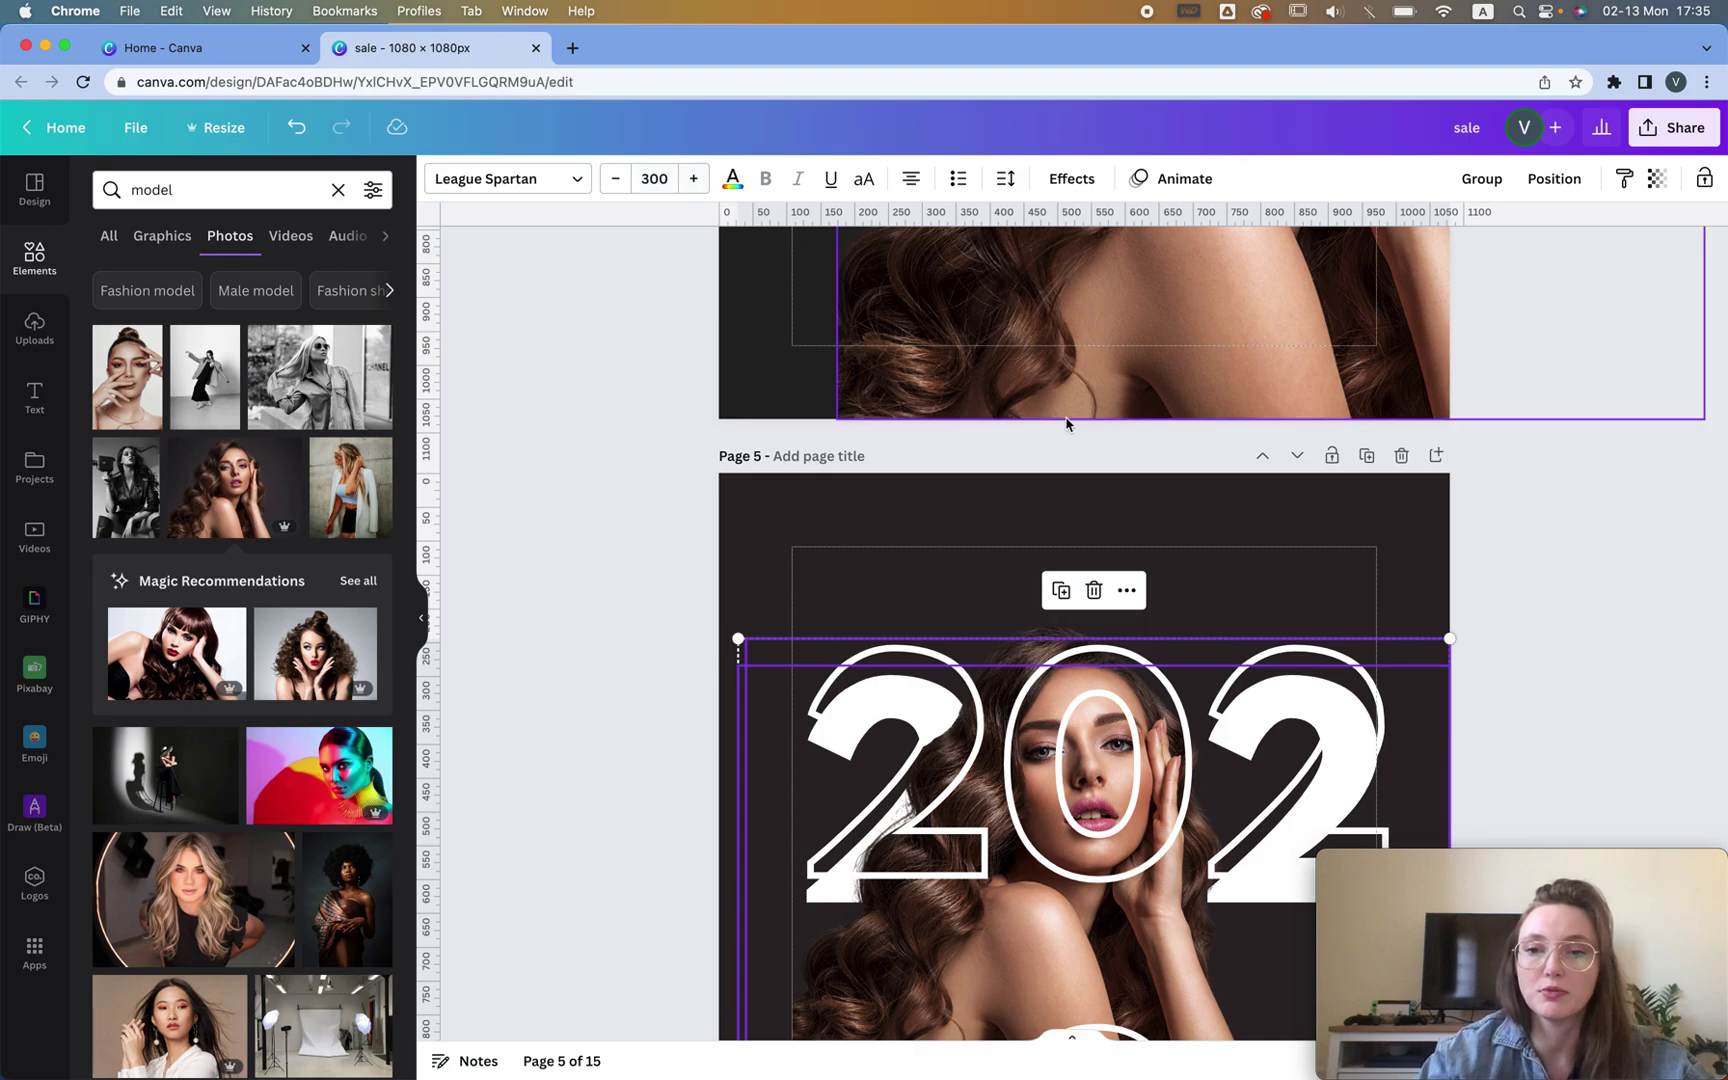
{"action": "mouse_move", "coordinate": [1246, 762]}
{"action": "left_mouse_down"}
{"action": "mouse_move", "coordinate": [1323, 760]}
{"action": "mouse_move", "coordinate": [1236, 755]}
{"action": "left_mouse_up"}
Reduce the font size of both selected "2023" texts to 248 so each fits on one line
{"action": "left_click", "coordinate": [633, 178]}
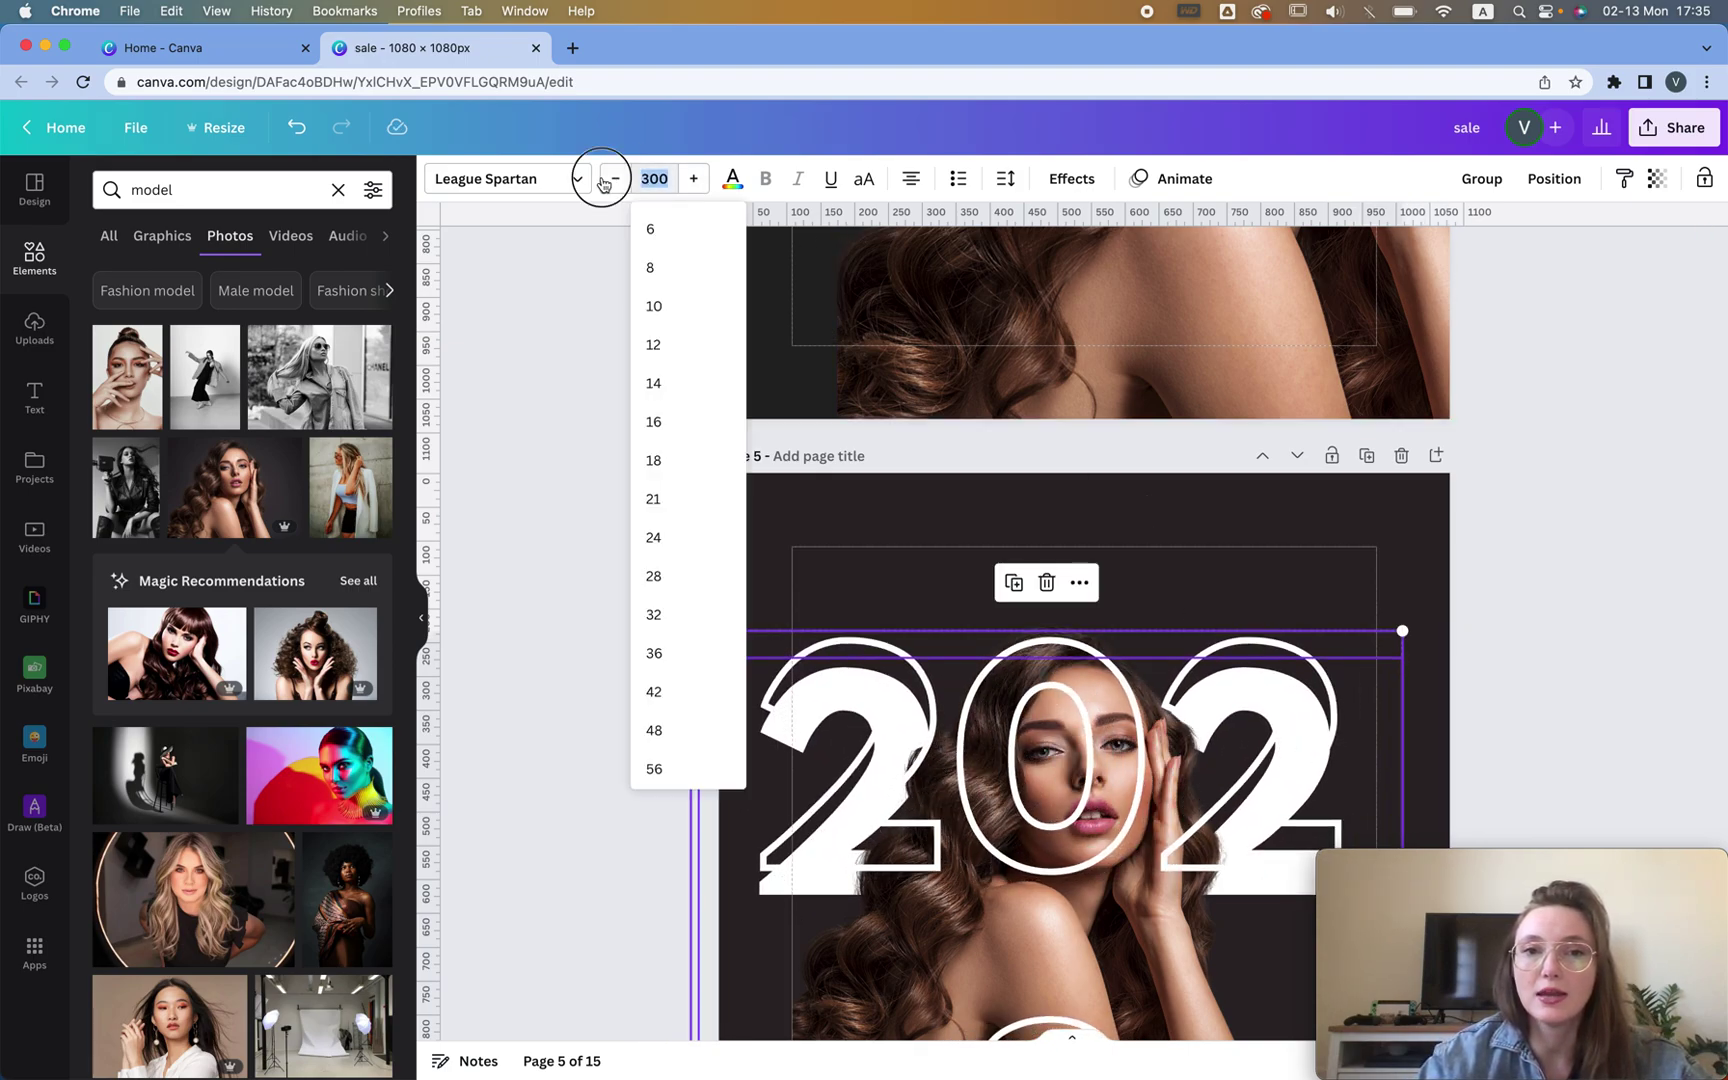
{"action": "left_click", "coordinate": [603, 181]}
{"action": "left_click", "coordinate": [603, 181]}
{"action": "left_click", "coordinate": [603, 181]}
{"action": "left_click", "coordinate": [603, 181]}
{"action": "left_click", "coordinate": [603, 183]}
{"action": "left_click", "coordinate": [603, 181]}
{"action": "left_click", "coordinate": [603, 181]}
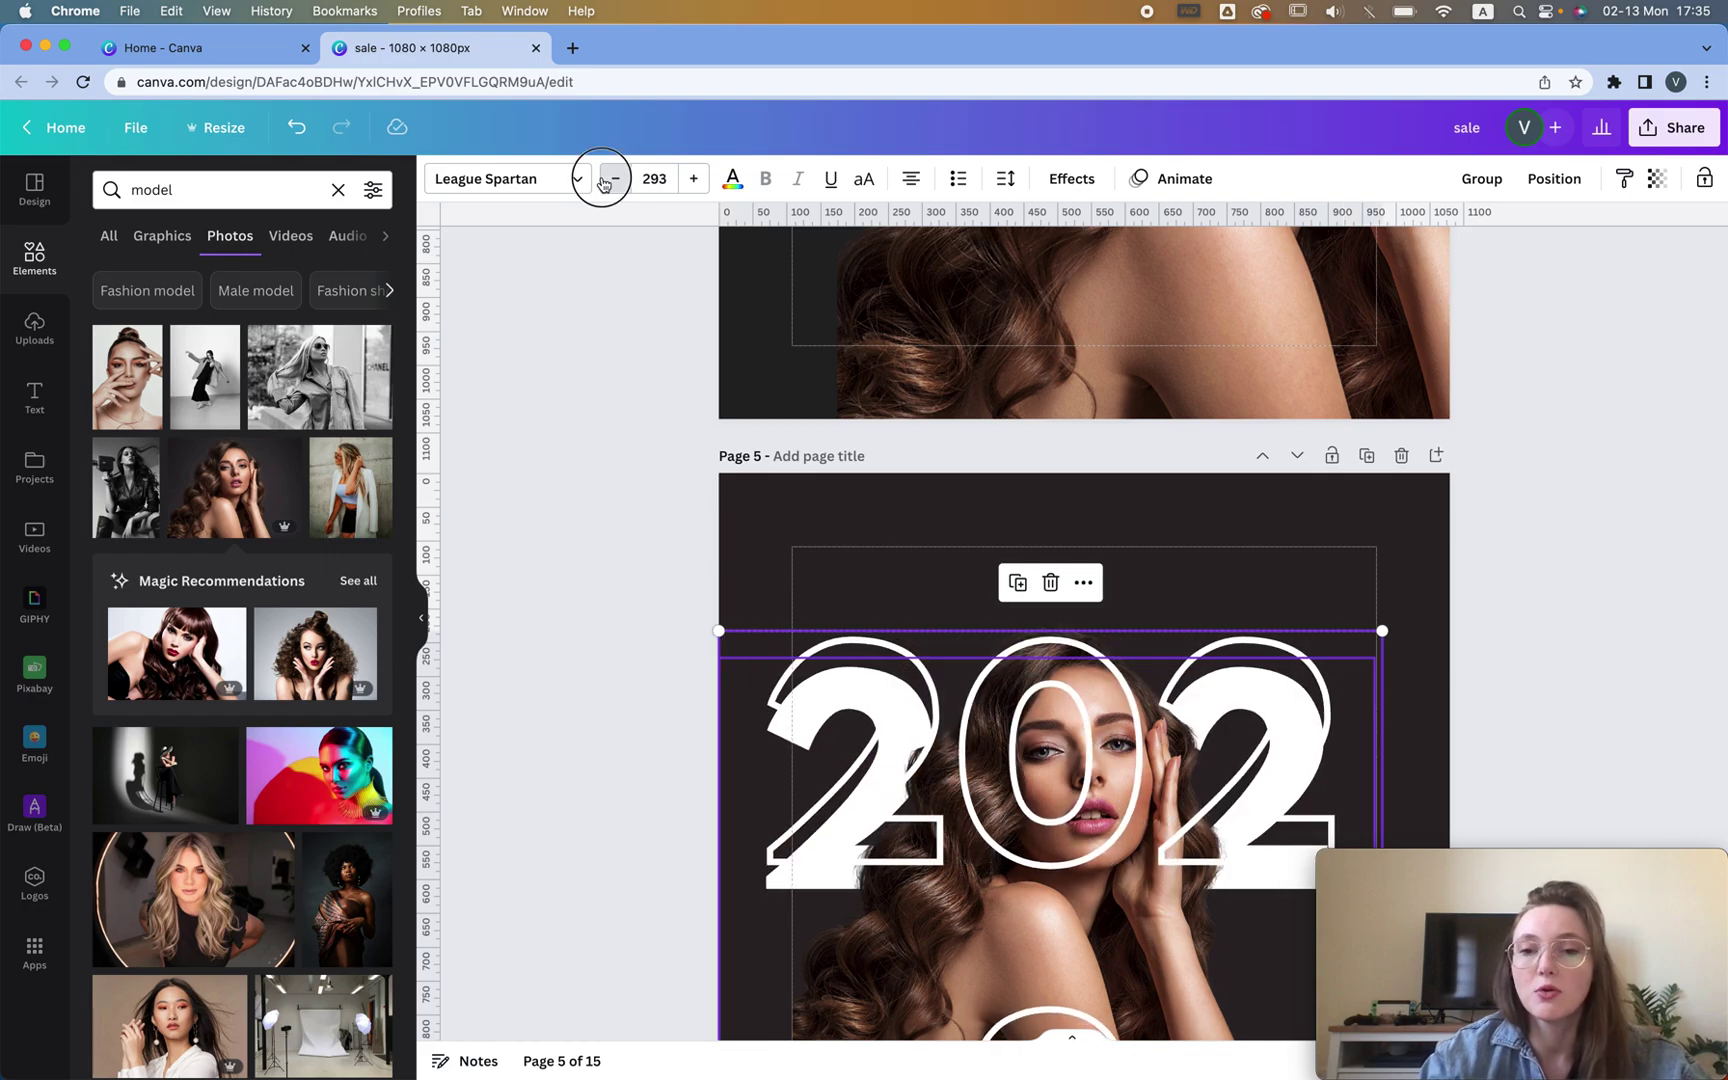
{"action": "left_click", "coordinate": [603, 181]}
{"action": "left_click", "coordinate": [603, 181]}
{"action": "left_click", "coordinate": [603, 181]}
{"action": "left_click", "coordinate": [603, 181]}
{"action": "left_click", "coordinate": [603, 181]}
{"action": "left_click", "coordinate": [603, 181]}
{"action": "left_click", "coordinate": [603, 181]}
{"action": "left_click", "coordinate": [603, 181]}
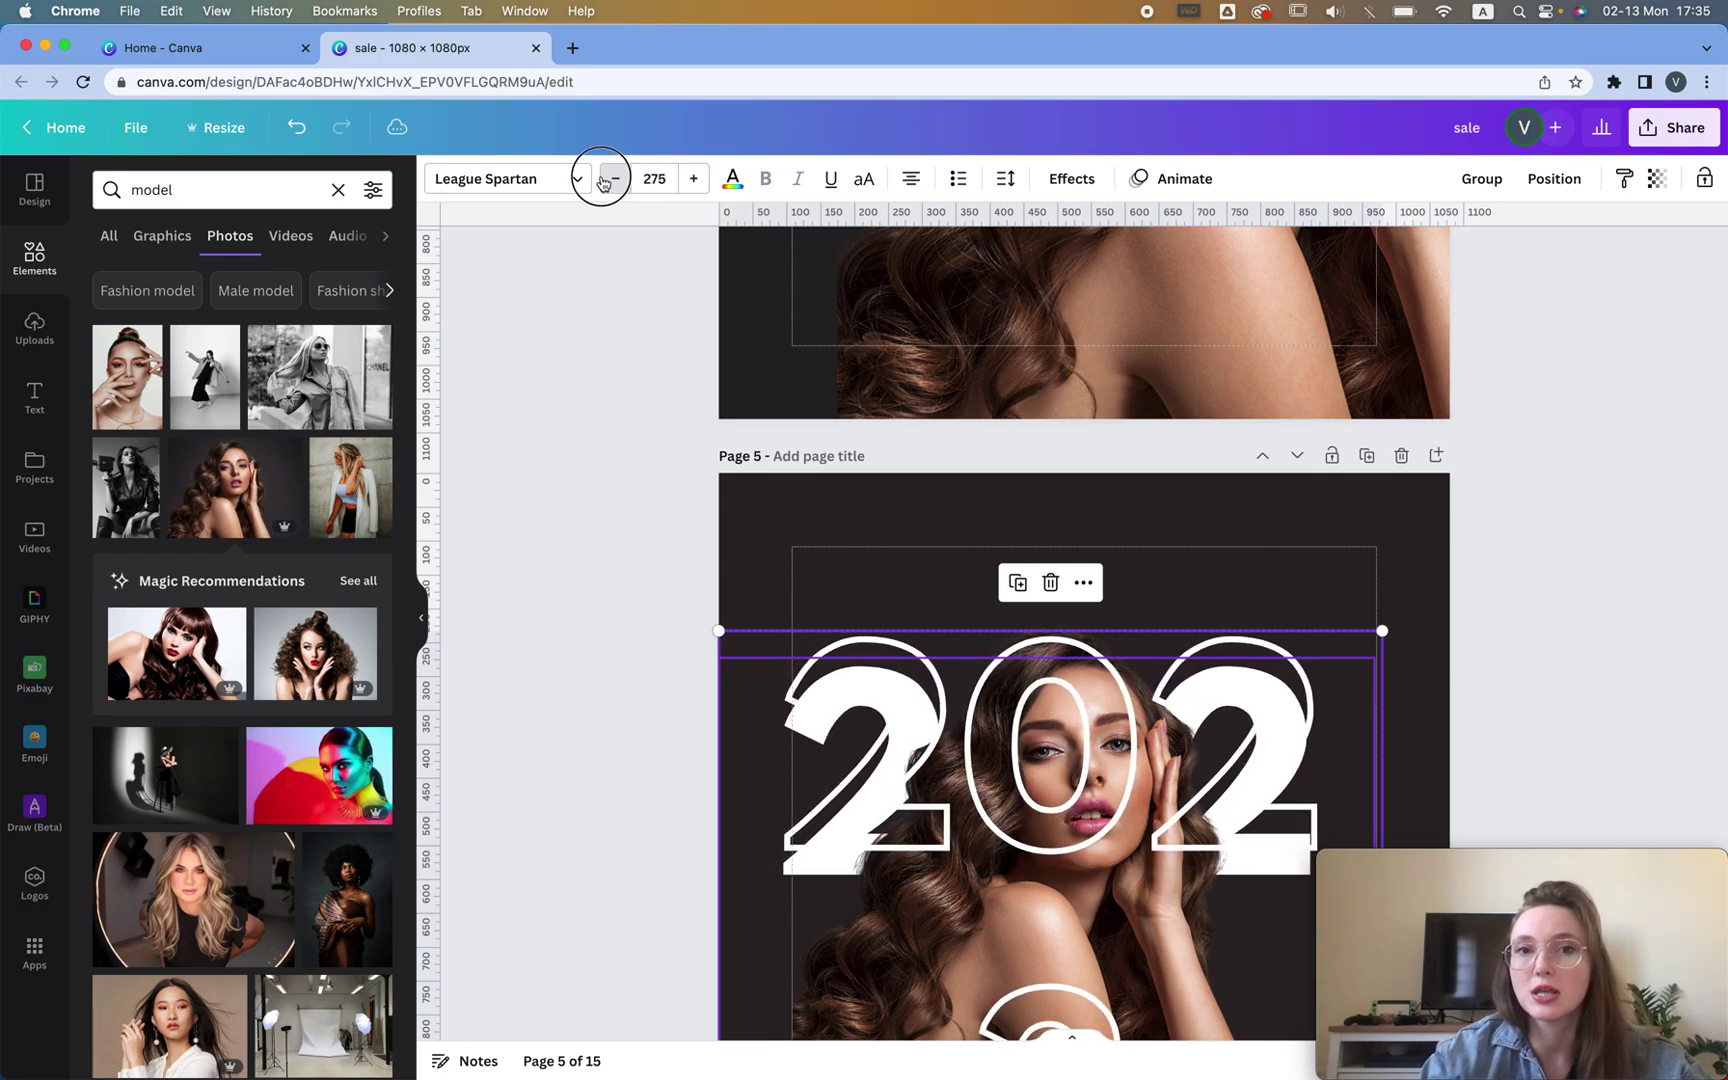
{"action": "left_click", "coordinate": [603, 181]}
{"action": "left_click", "coordinate": [603, 181]}
{"action": "left_click", "coordinate": [603, 181]}
{"action": "left_click", "coordinate": [603, 181]}
{"action": "left_click", "coordinate": [603, 181]}
{"action": "left_click", "coordinate": [603, 181]}
{"action": "left_click", "coordinate": [603, 181]}
{"action": "left_click", "coordinate": [603, 181]}
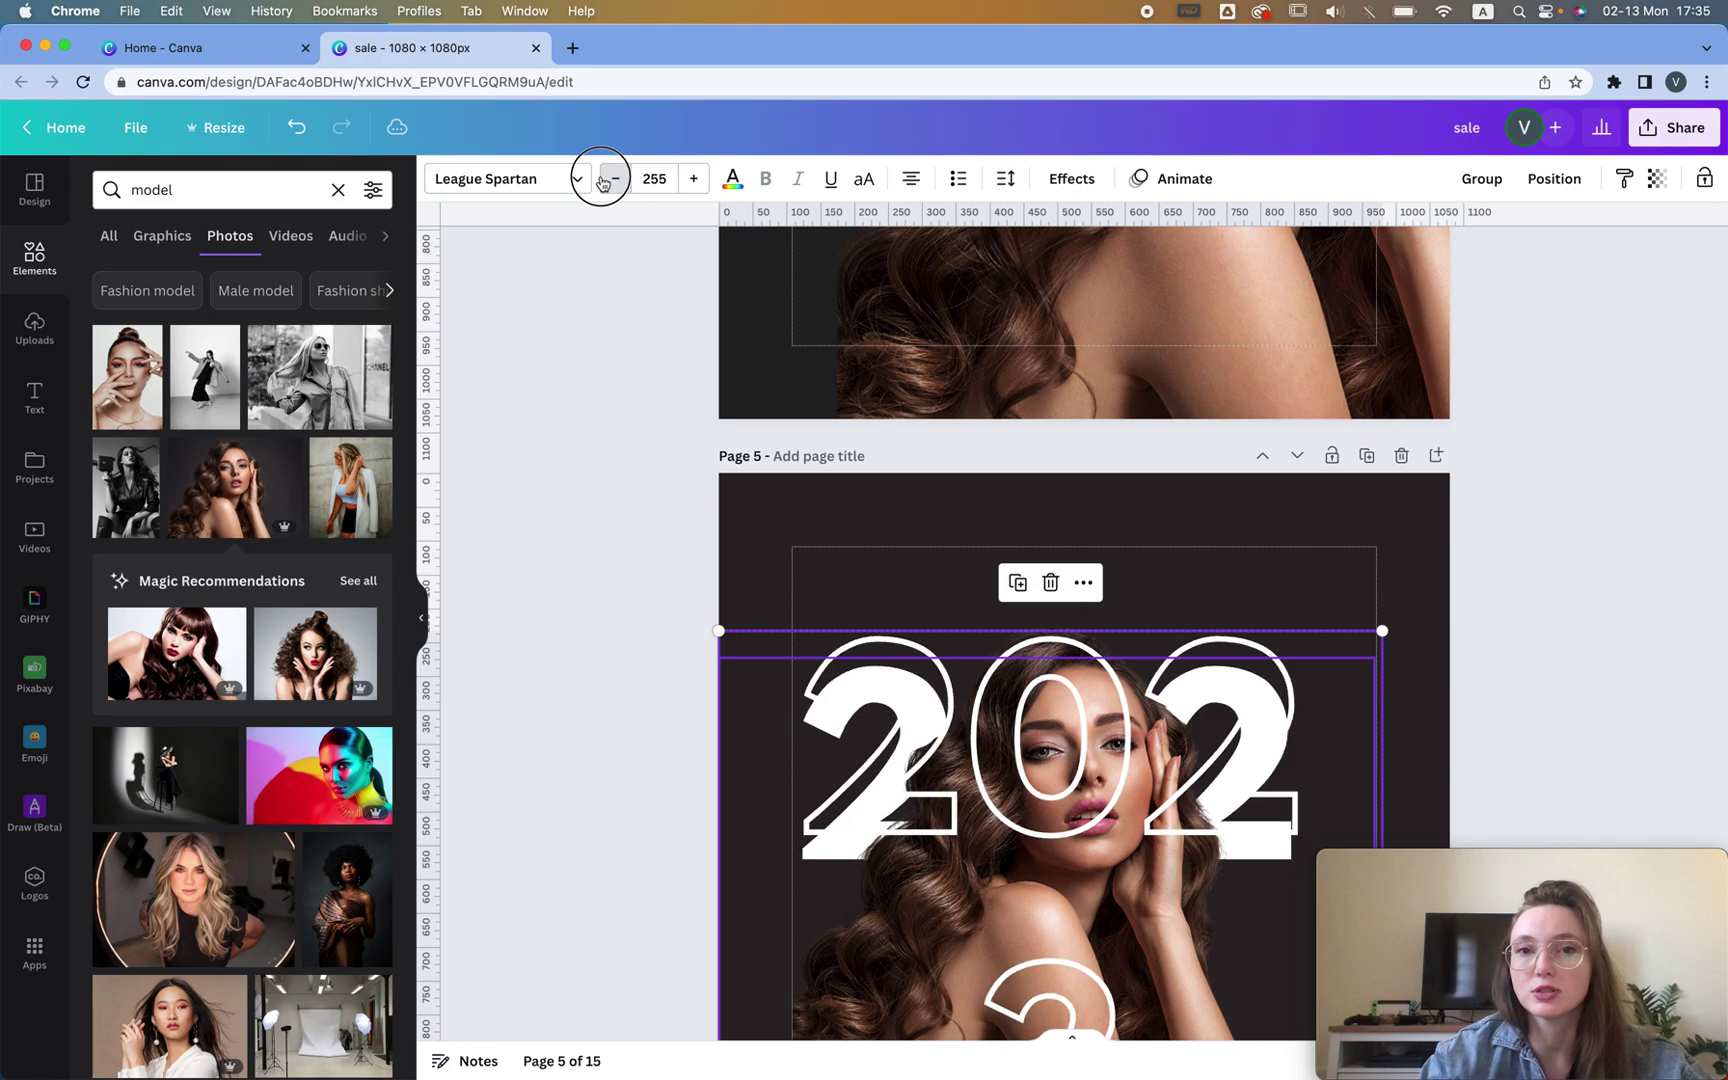
{"action": "left_click", "coordinate": [603, 181]}
{"action": "left_click", "coordinate": [603, 181]}
{"action": "left_click", "coordinate": [603, 181]}
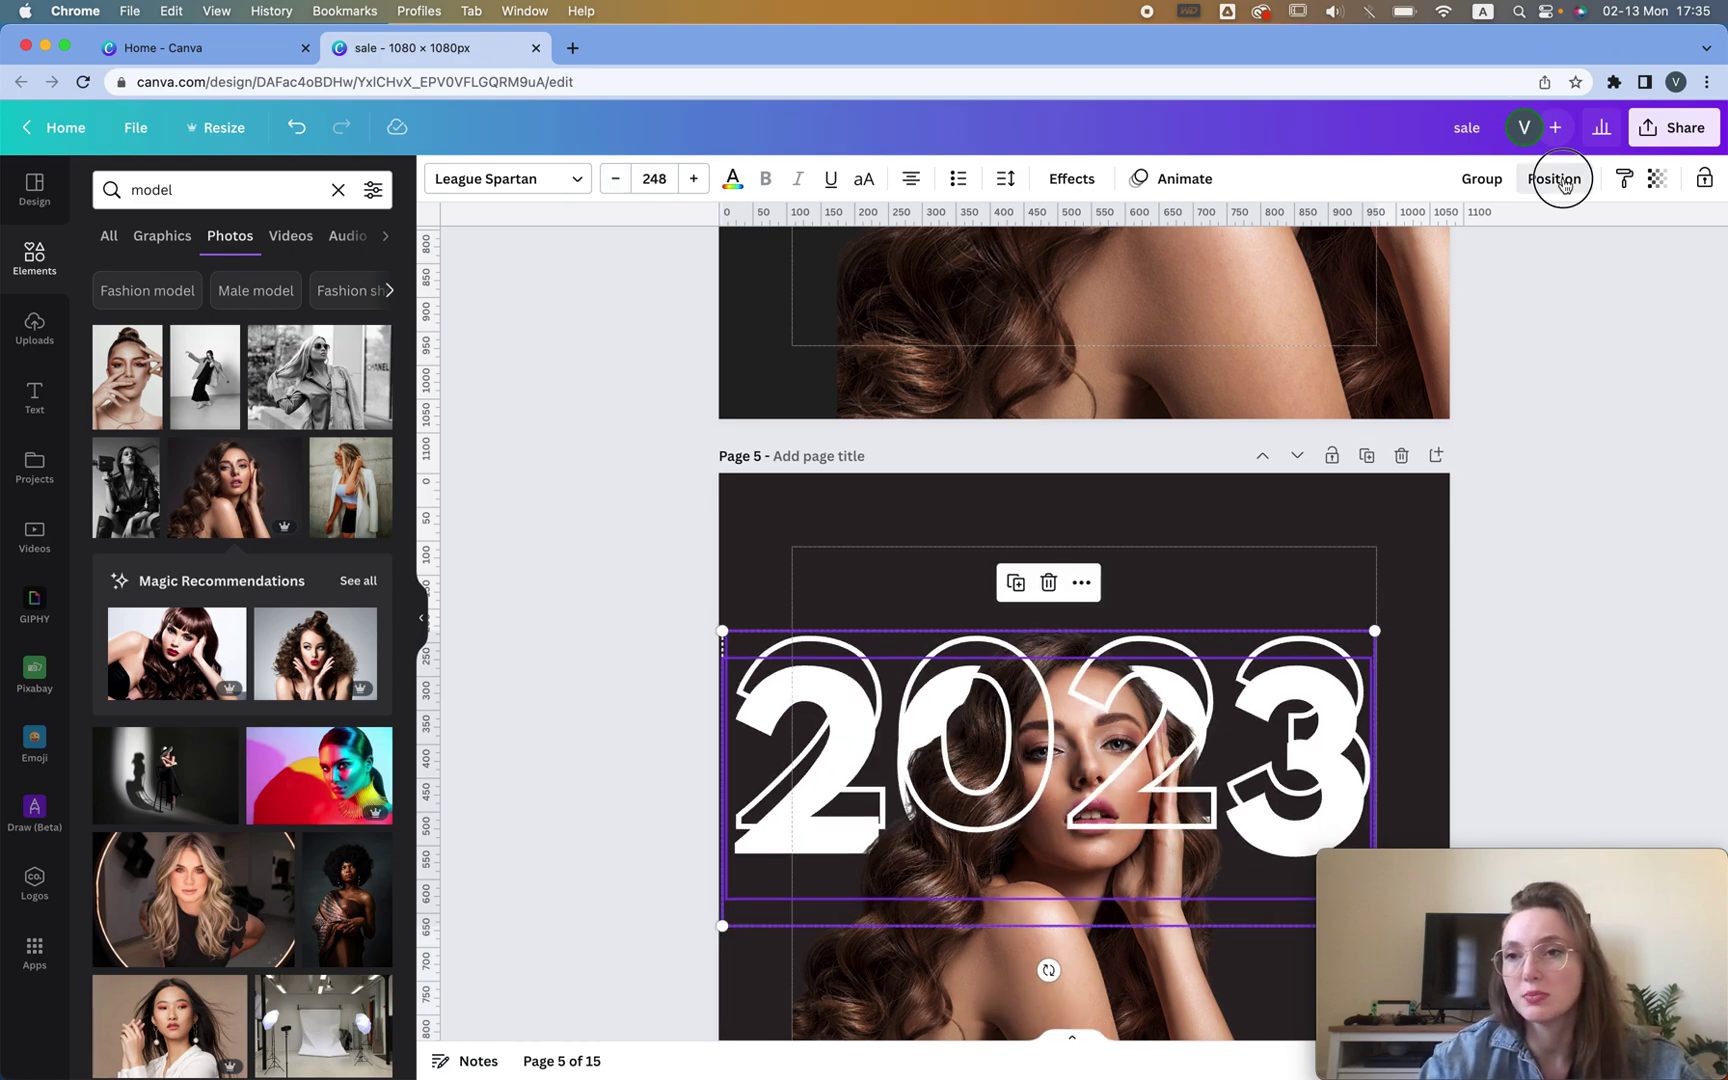
Align the solid and outlined "2023" texts by middle and centre, and move them together across the model's face
{"action": "left_click", "coordinate": [1563, 182]}
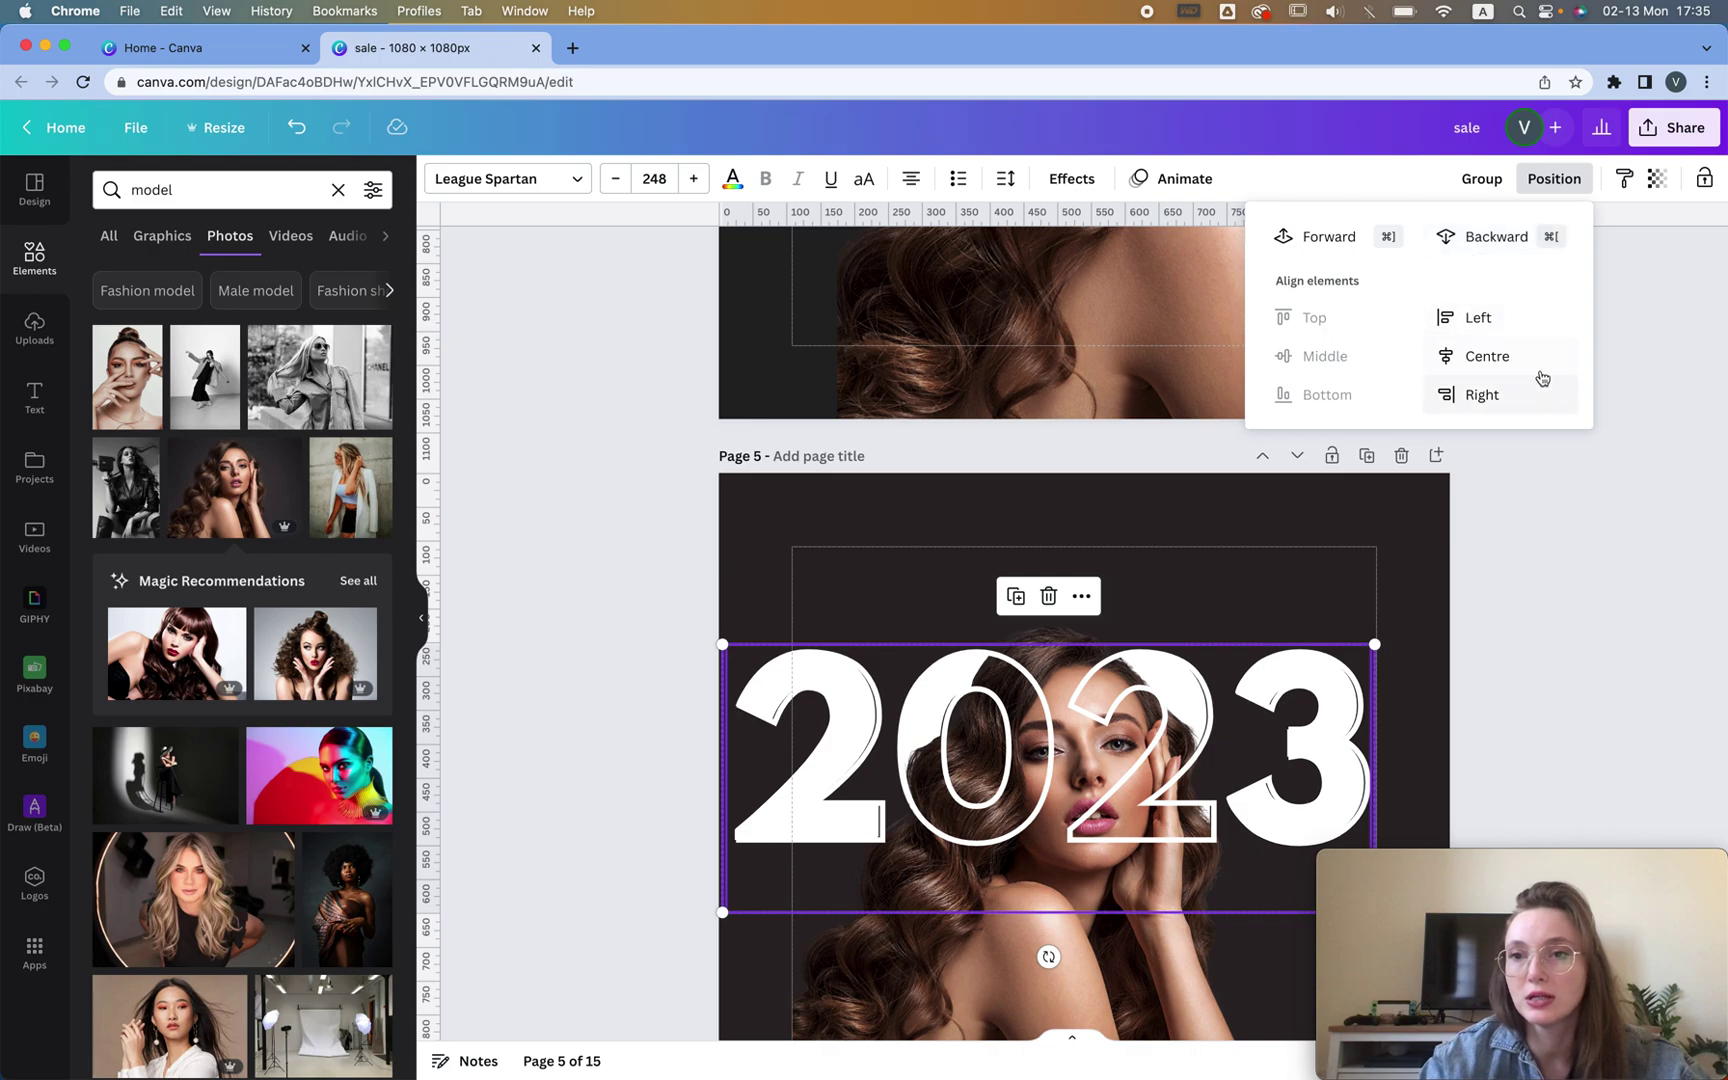
{"action": "left_click", "coordinate": [1498, 360]}
{"action": "mouse_move", "coordinate": [1343, 802]}
{"action": "left_mouse_down"}
{"action": "mouse_move", "coordinate": [1378, 825]}
{"action": "mouse_move", "coordinate": [1355, 852]}
{"action": "mouse_move", "coordinate": [1352, 797]}
{"action": "left_mouse_up"}
{"action": "left_click", "coordinate": [1521, 744]}
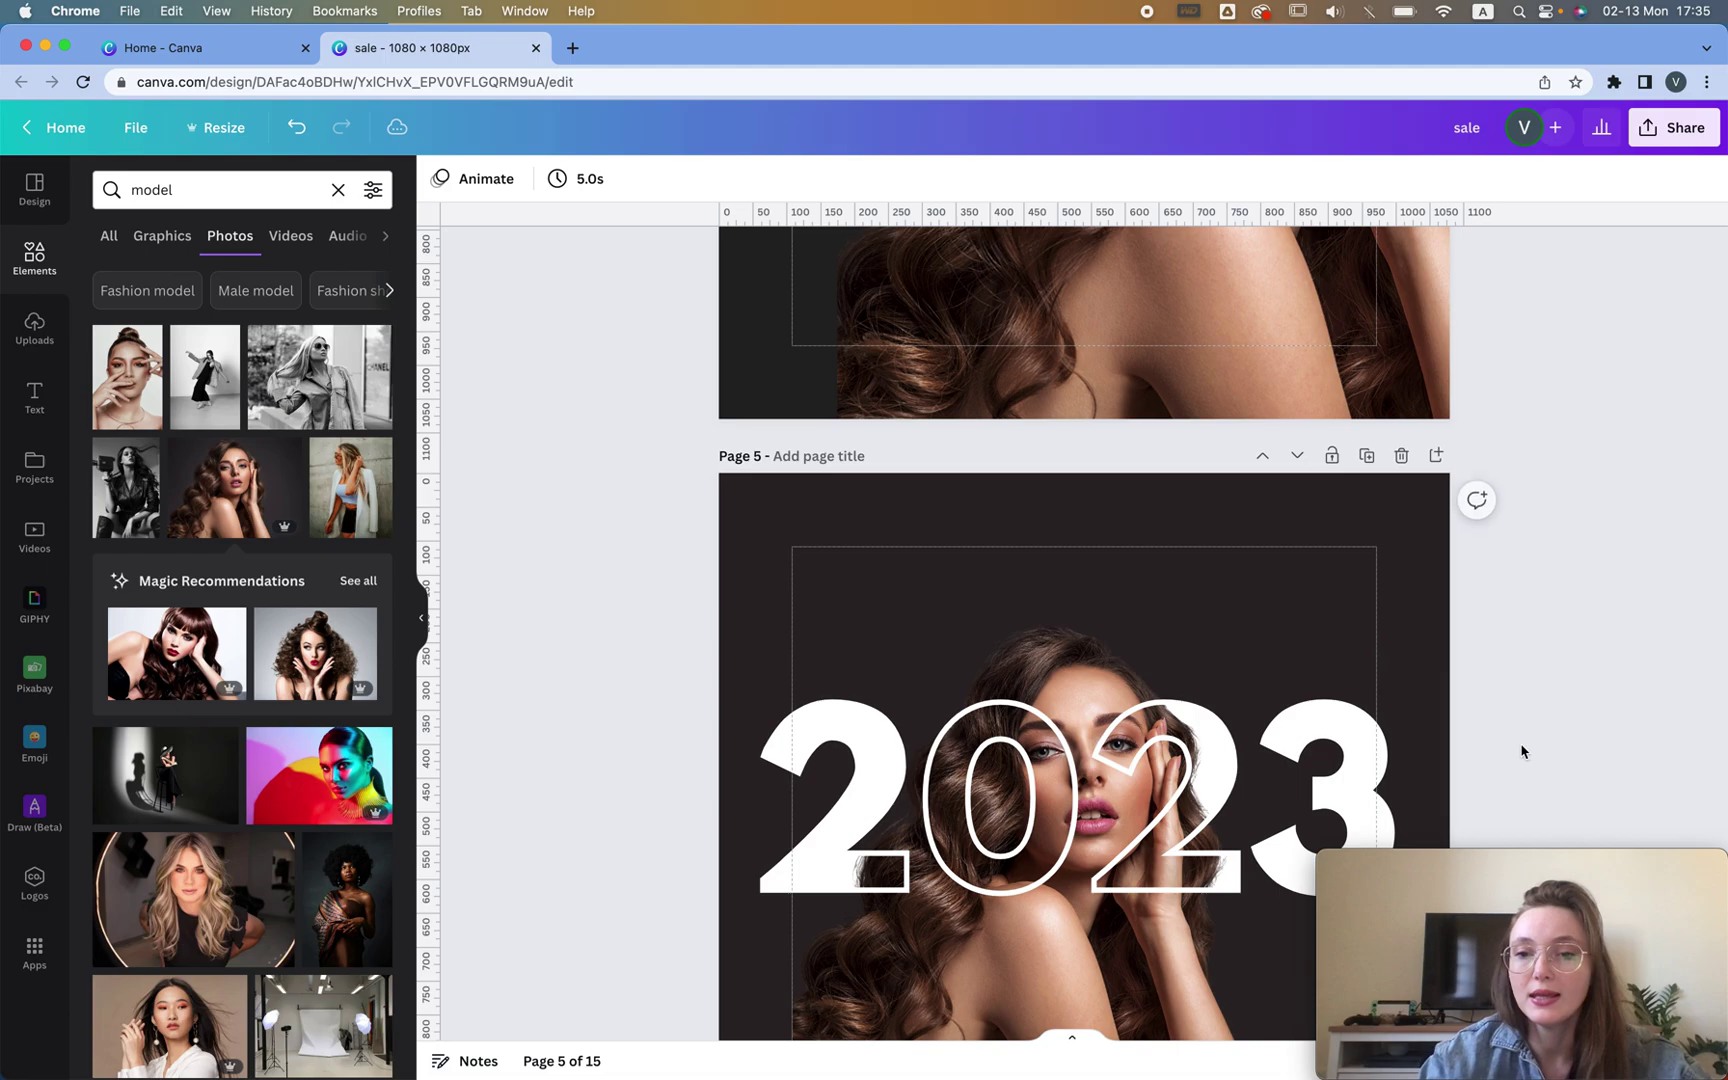
Enlarge the model photo on page 5 beyond the page width and reposition it so the figure meets the page's bottom edge
{"action": "scroll", "coordinate": [1335, 629], "scroll_direction": "down", "scroll_amount": 3}
{"action": "left_click", "coordinate": [1203, 552]}
{"action": "mouse_move", "coordinate": [1203, 552]}
{"action": "left_mouse_down"}
{"action": "mouse_move", "coordinate": [1203, 367]}
{"action": "mouse_move", "coordinate": [1228, 573]}
{"action": "left_mouse_up"}
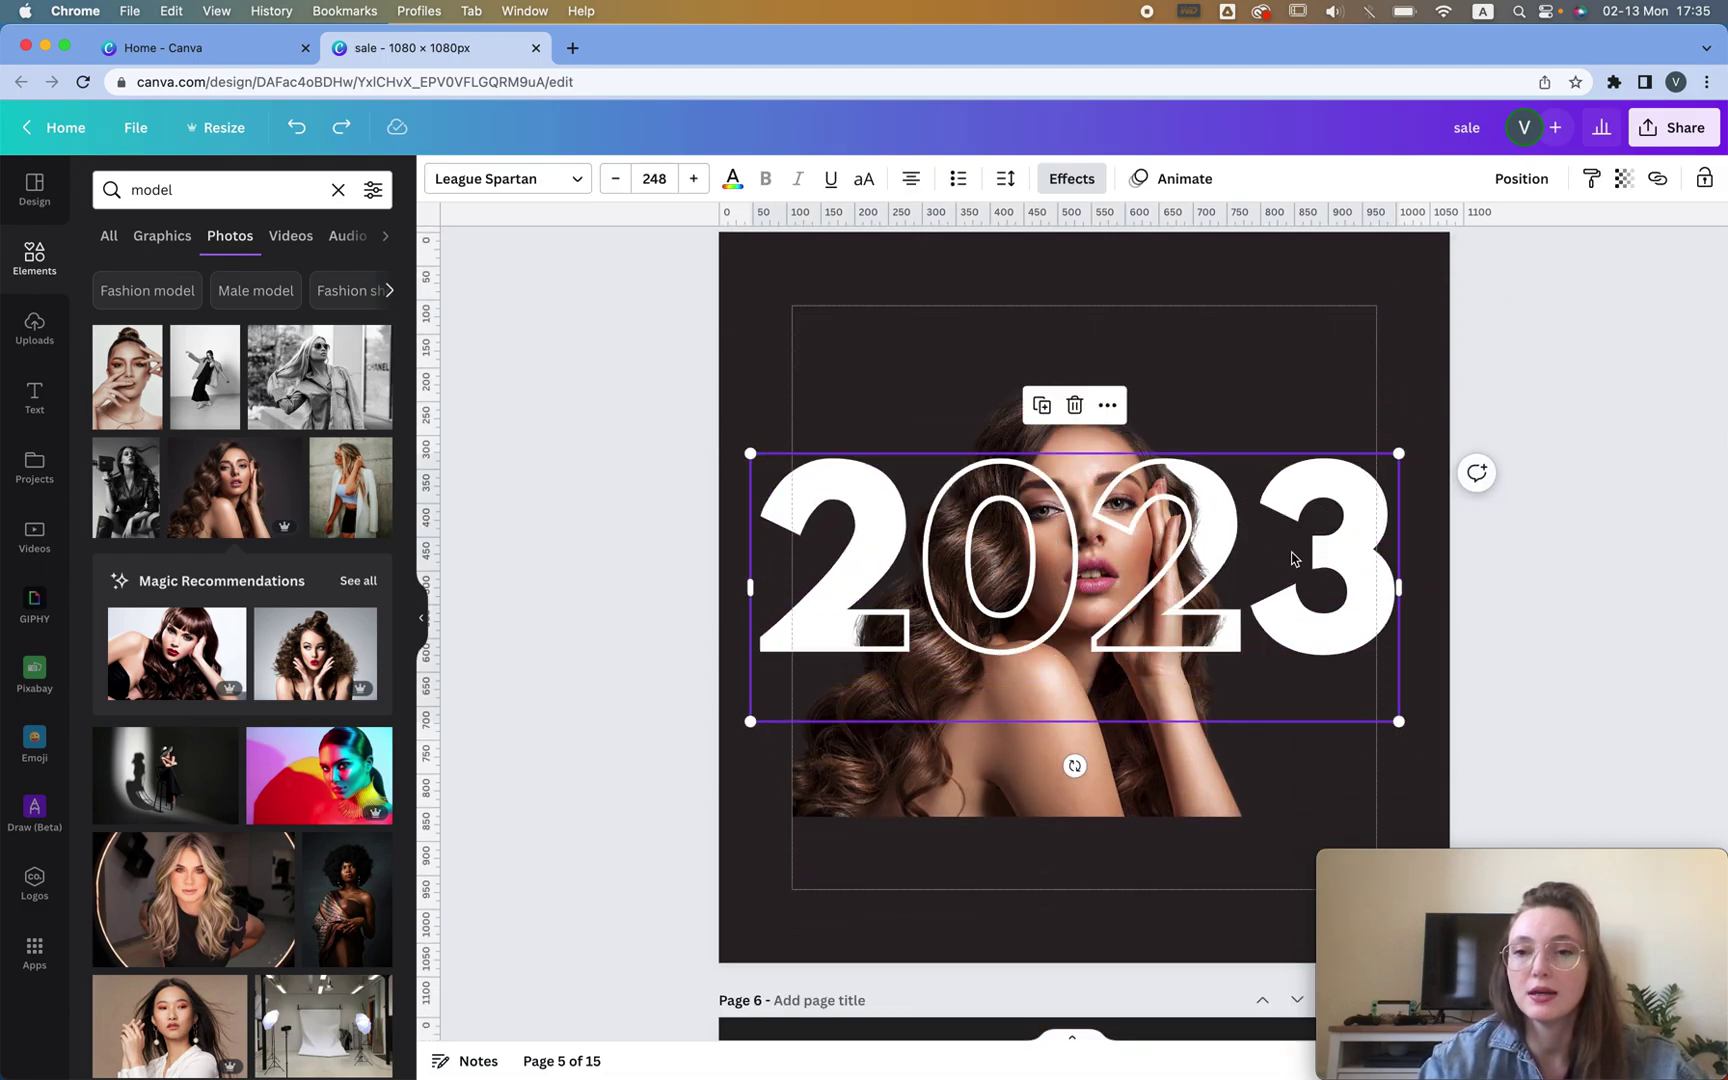
{"action": "left_click", "coordinate": [1004, 408]}
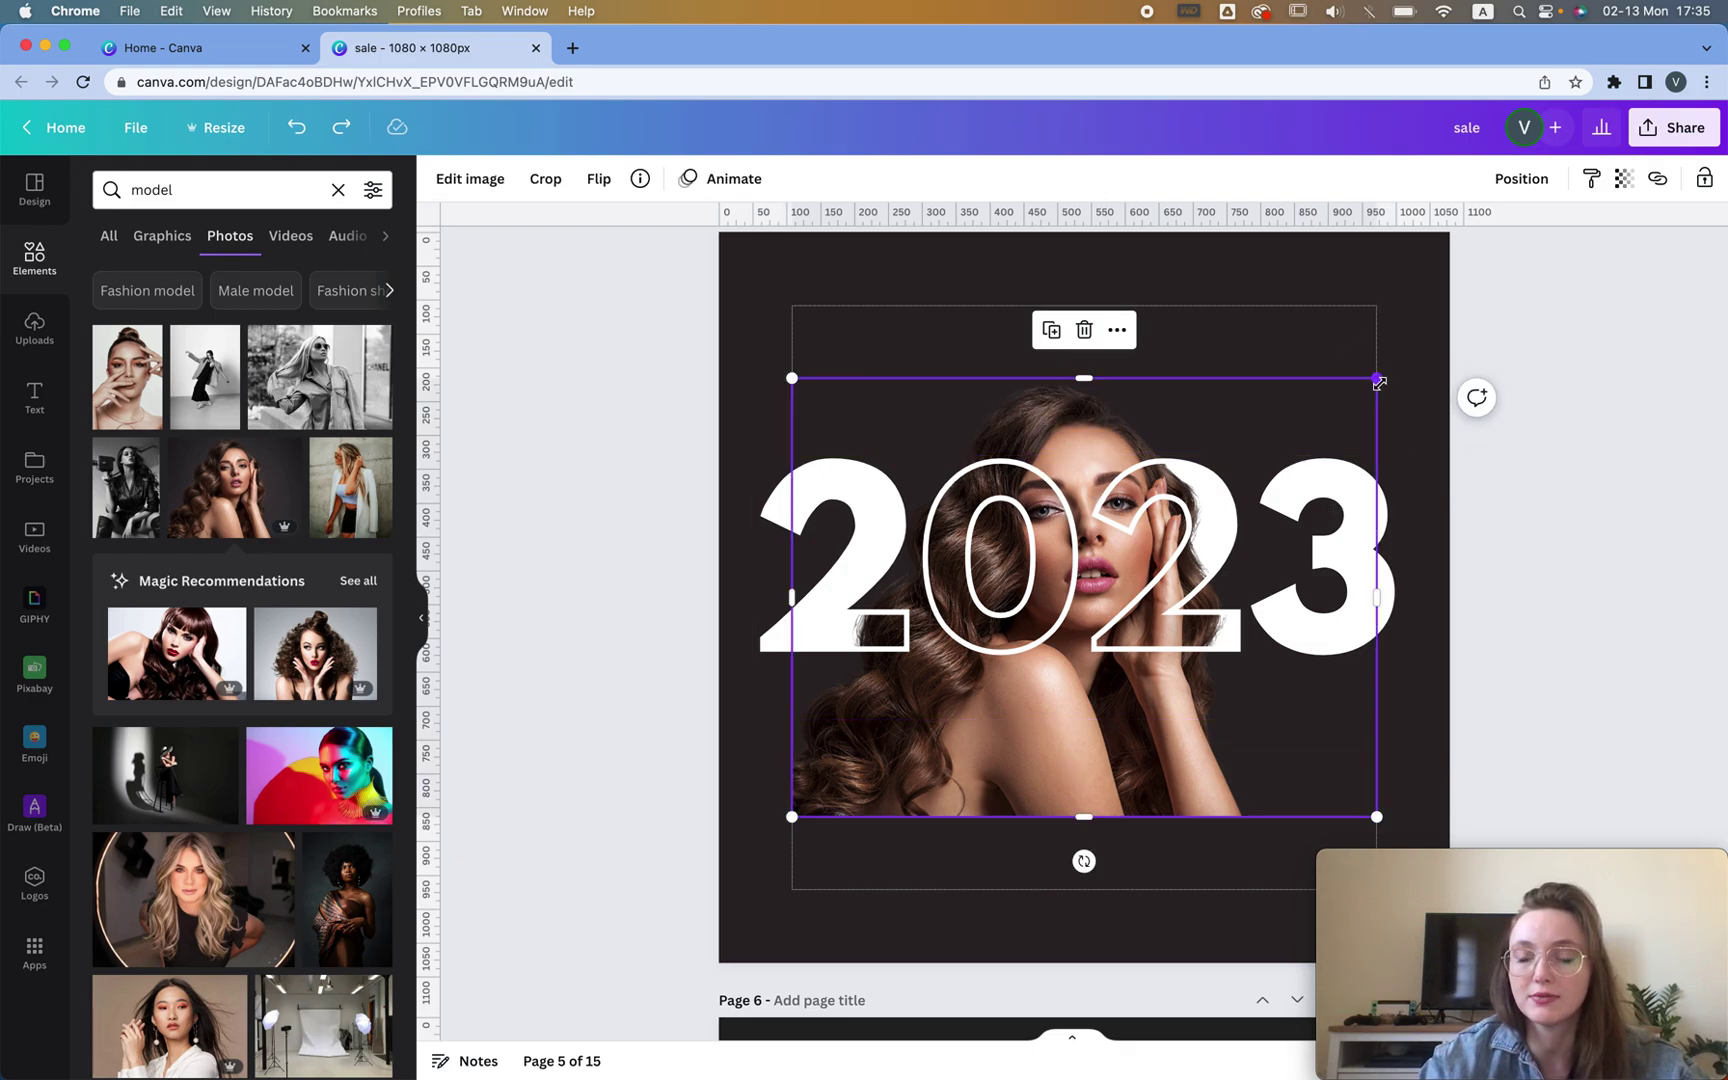
{"action": "left_click_drag", "start_coordinate": [1379, 381], "coordinate": [1415, 272]}
{"action": "left_click_drag", "start_coordinate": [1316, 355], "coordinate": [1311, 401]}
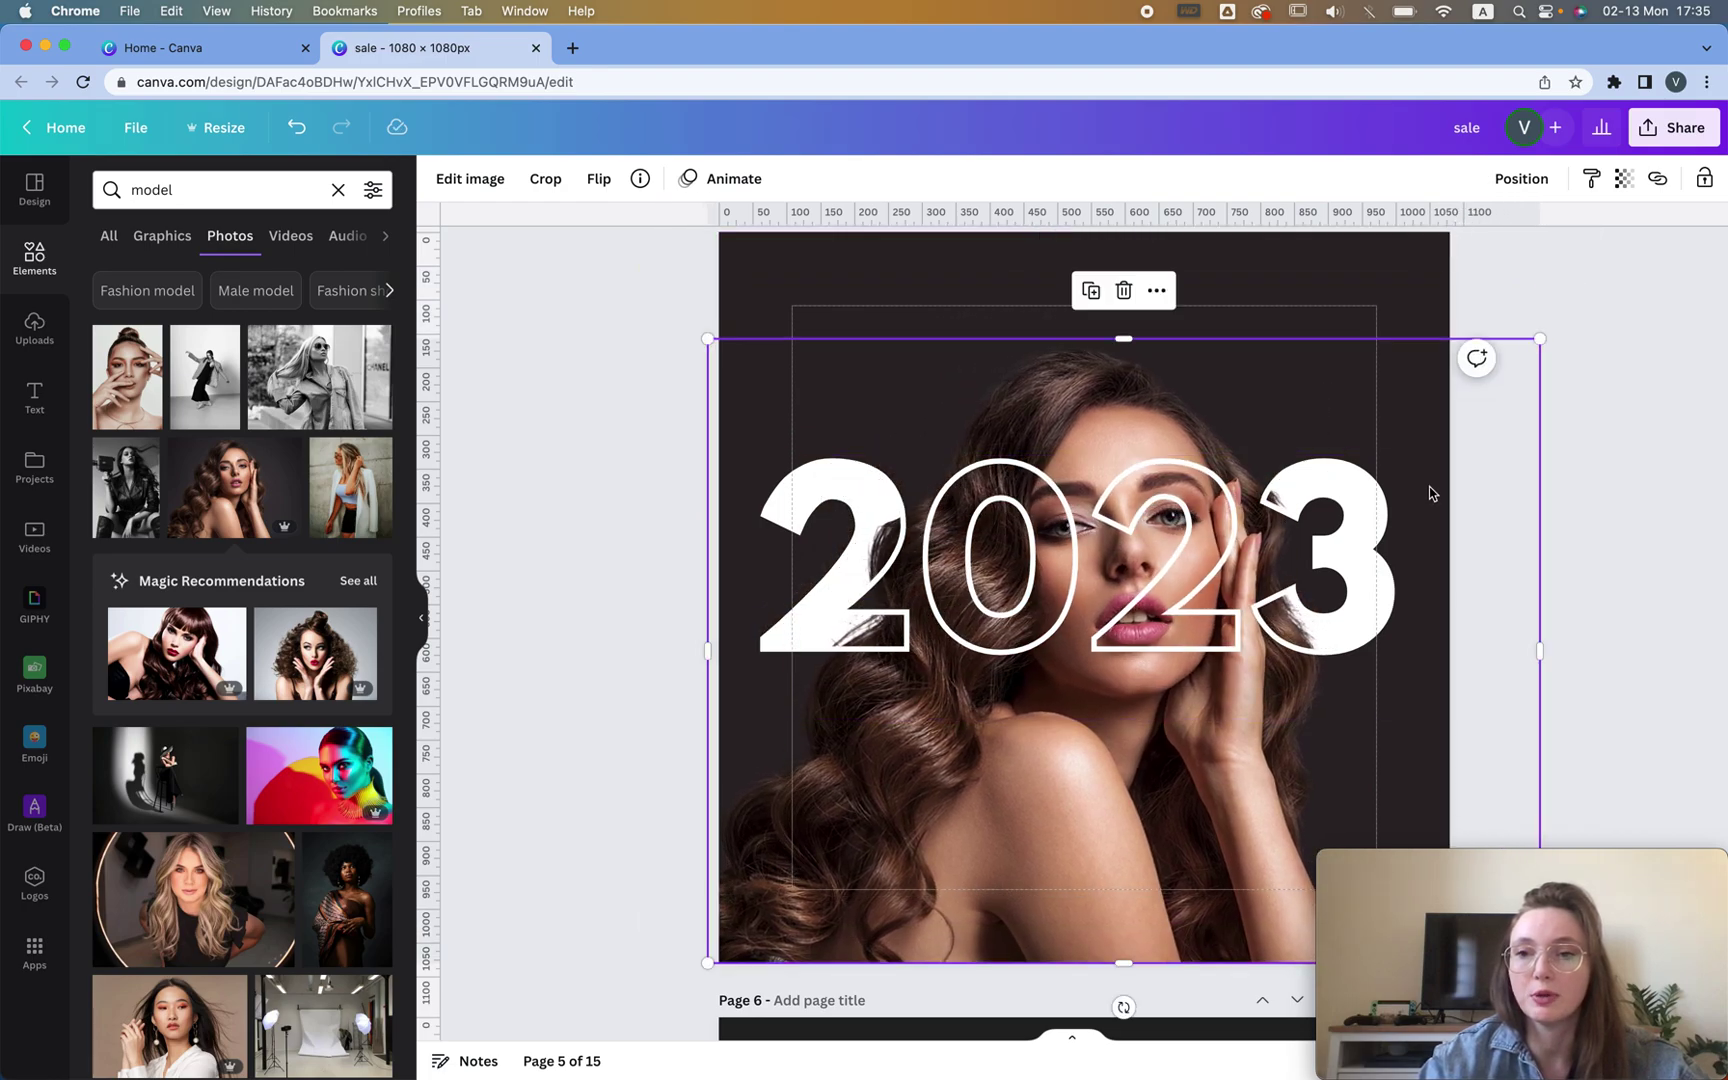
Shift the enlarged model photo slightly and crop its right side to a width of about 970
{"action": "mouse_move", "coordinate": [1429, 492]}
{"action": "left_mouse_down"}
{"action": "mouse_move", "coordinate": [1392, 486]}
{"action": "mouse_move", "coordinate": [1424, 486]}
{"action": "left_mouse_up"}
{"action": "mouse_move", "coordinate": [1368, 645]}
{"action": "left_mouse_down"}
{"action": "mouse_move", "coordinate": [1404, 640]}
{"action": "mouse_move", "coordinate": [1364, 640]}
{"action": "left_mouse_up"}
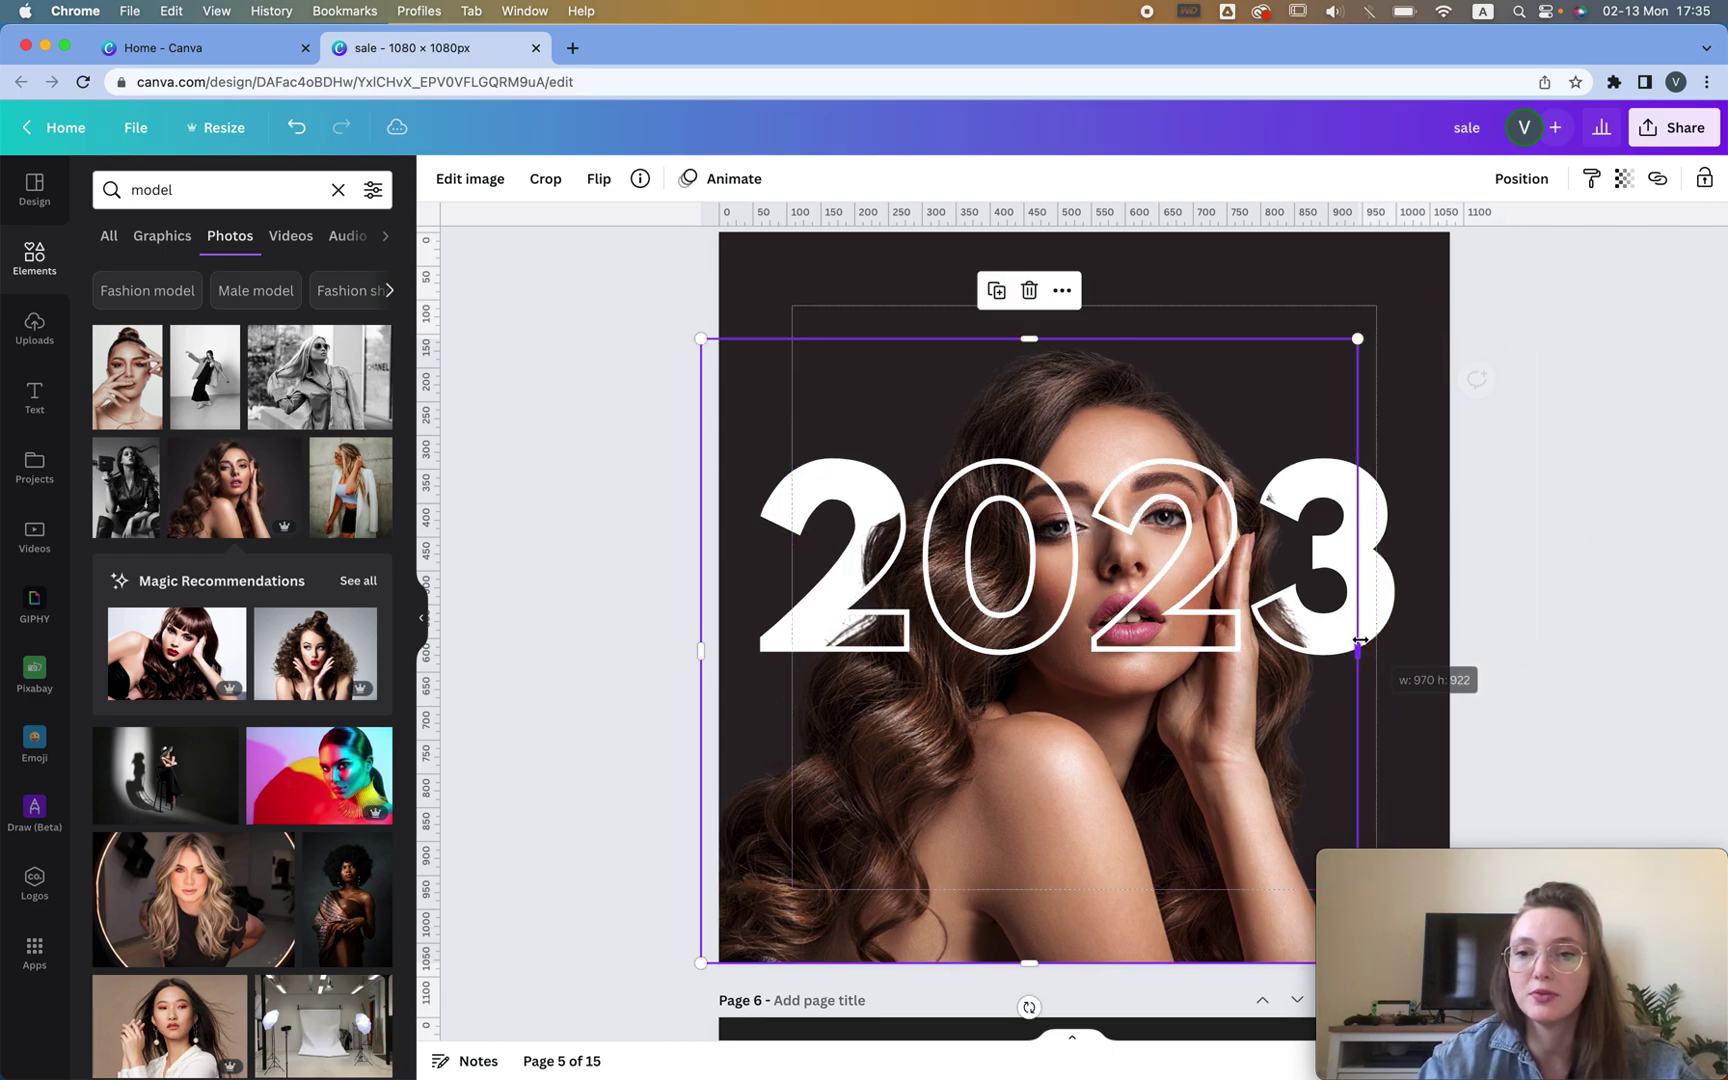
{"action": "left_click", "coordinate": [1422, 630]}
Try grouping the solid and outlined "2023" texts on page 5, and undo the grouping
{"action": "left_click", "coordinate": [1392, 568]}
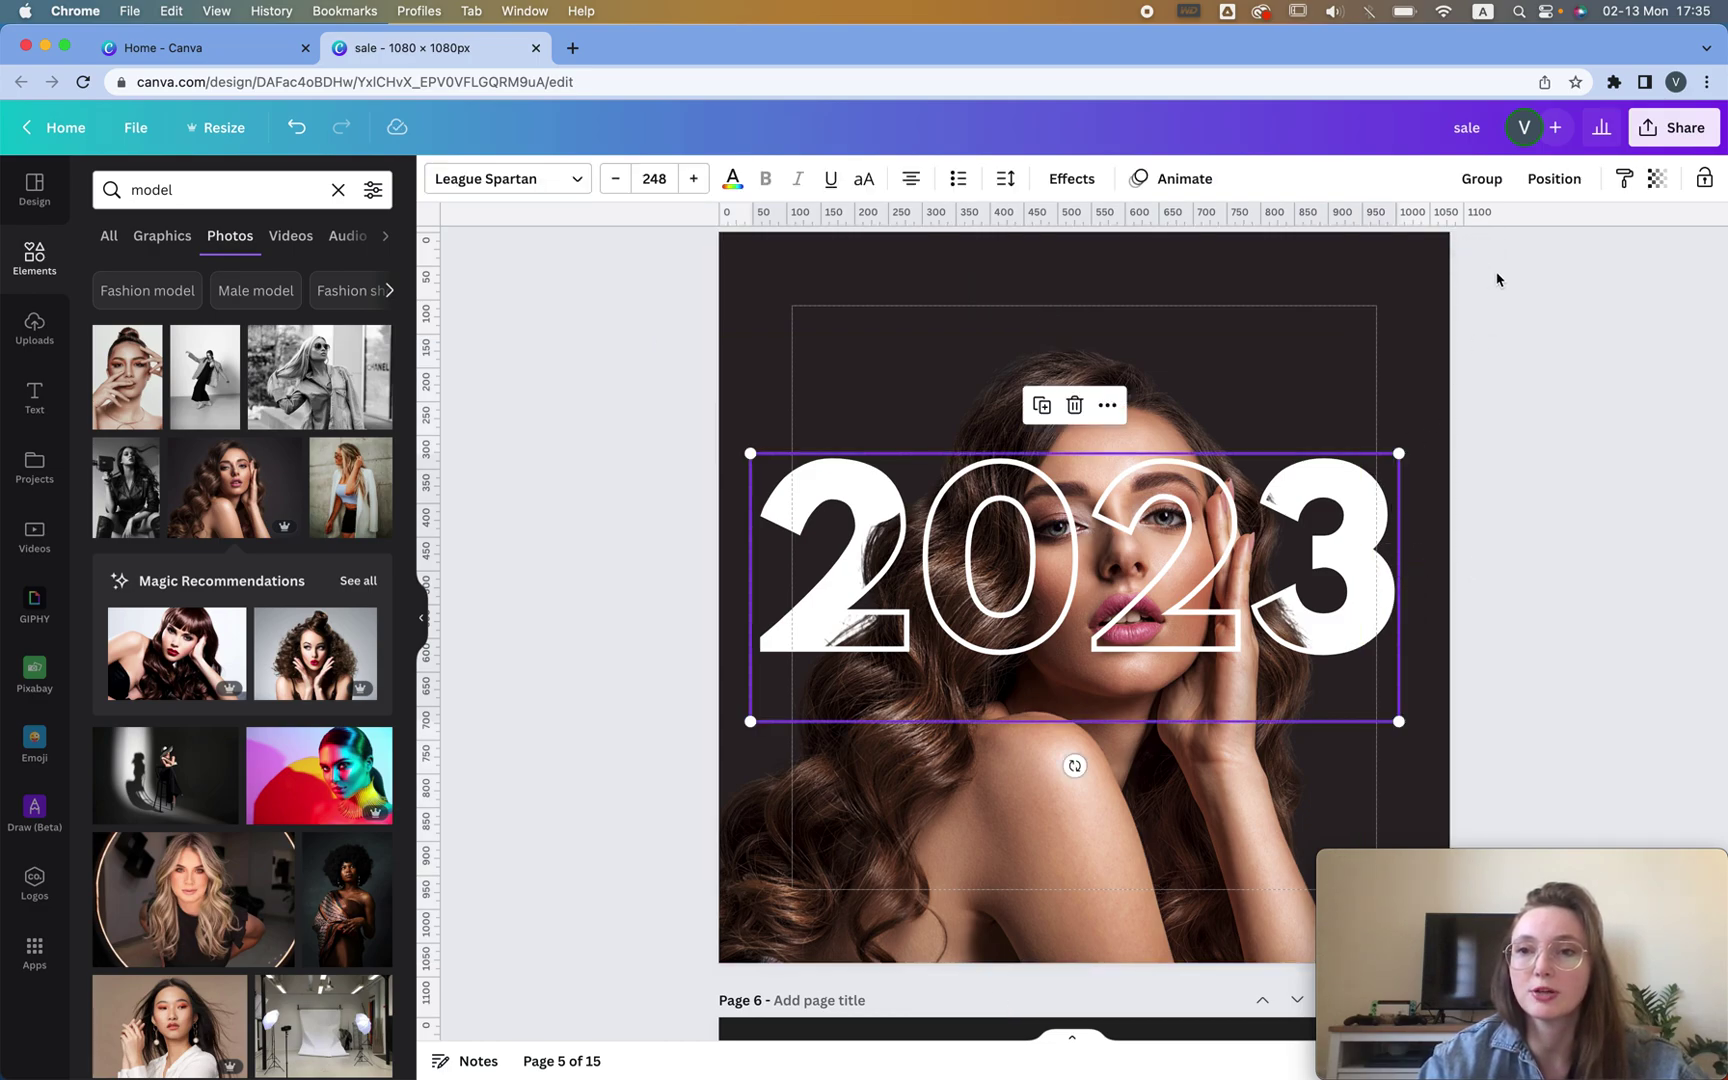
{"action": "left_click", "coordinate": [1465, 190]}
{"action": "left_click", "coordinate": [1454, 540]}
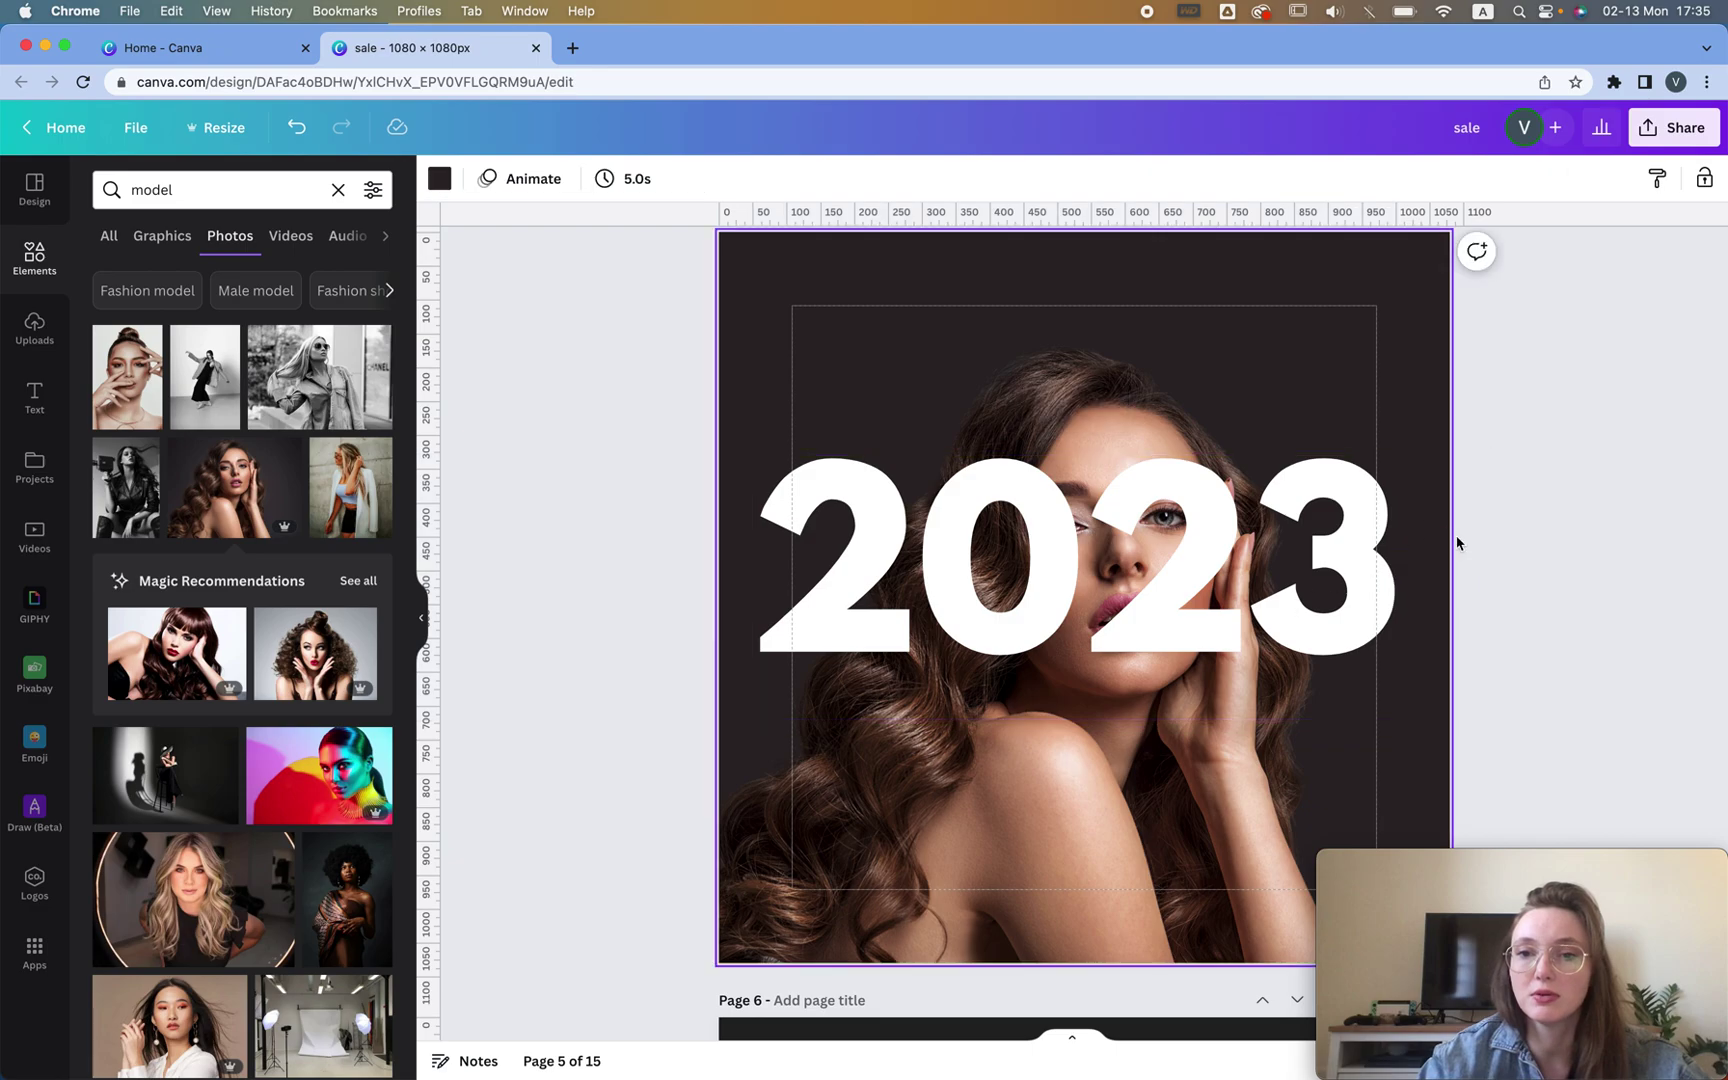
{"action": "key", "text": "super+z"}
Move the solid and outlined "2023" texts together down across the model's shoulder, roughly centred on the page
{"action": "left_click", "coordinate": [1341, 614]}
{"action": "left_click_drag", "start_coordinate": [1341, 614], "coordinate": [1351, 747]}
{"action": "left_click", "coordinate": [1380, 557], "text": "shift"}
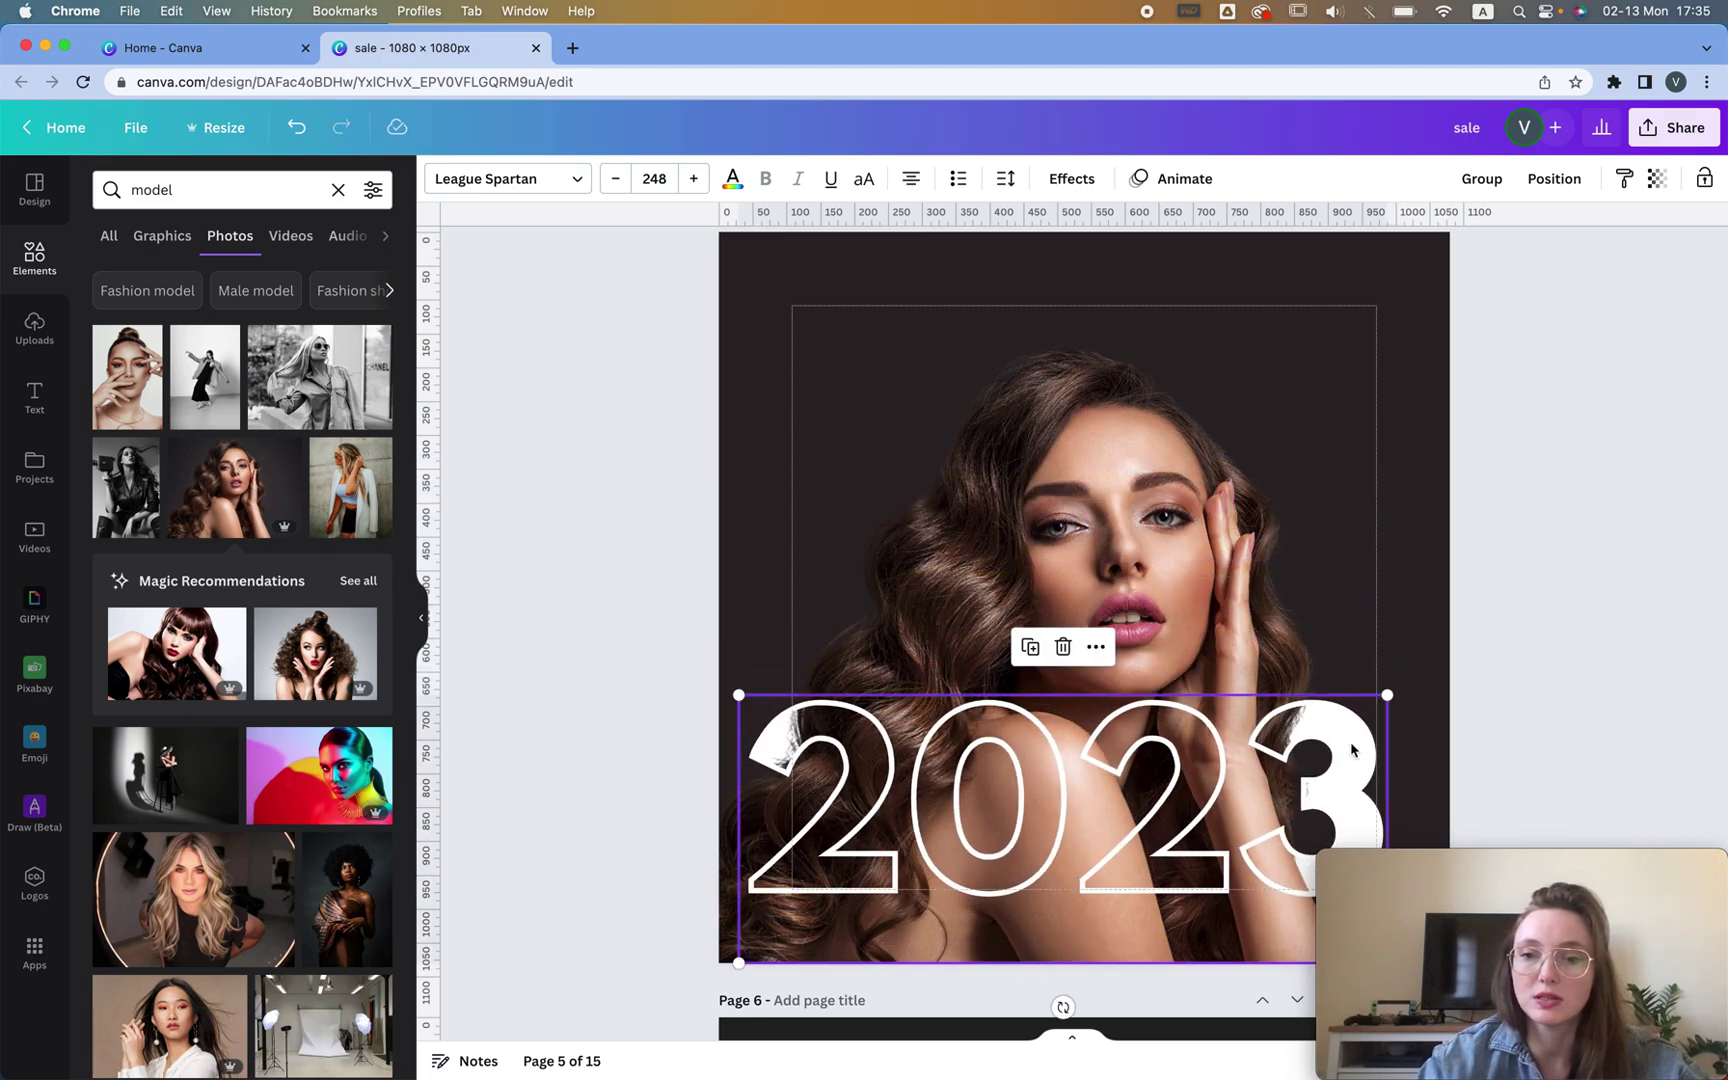
{"action": "scroll", "coordinate": [1517, 663], "scroll_direction": "down", "scroll_amount": 4}
{"action": "left_click", "coordinate": [1538, 572]}
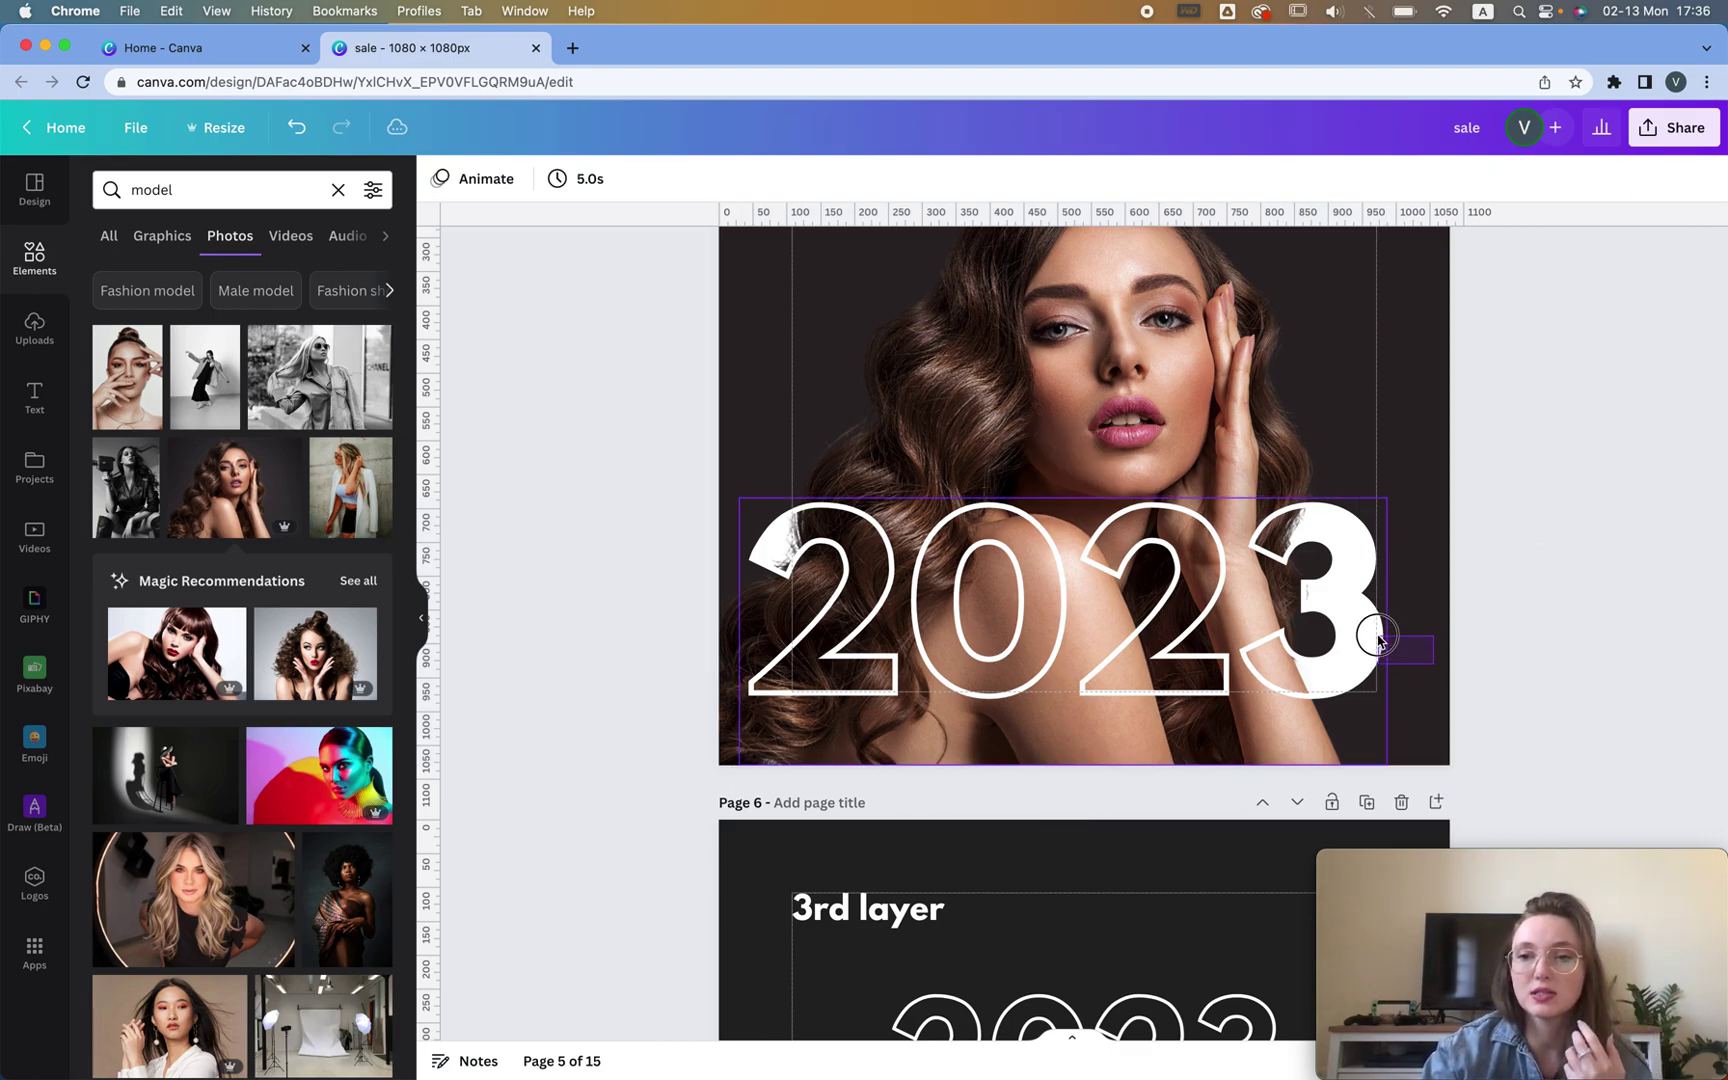
{"action": "left_click", "coordinate": [1366, 626]}
{"action": "mouse_move", "coordinate": [1365, 625]}
{"action": "left_mouse_down"}
{"action": "mouse_move", "coordinate": [1404, 637]}
{"action": "mouse_move", "coordinate": [1384, 636]}
{"action": "left_mouse_up"}
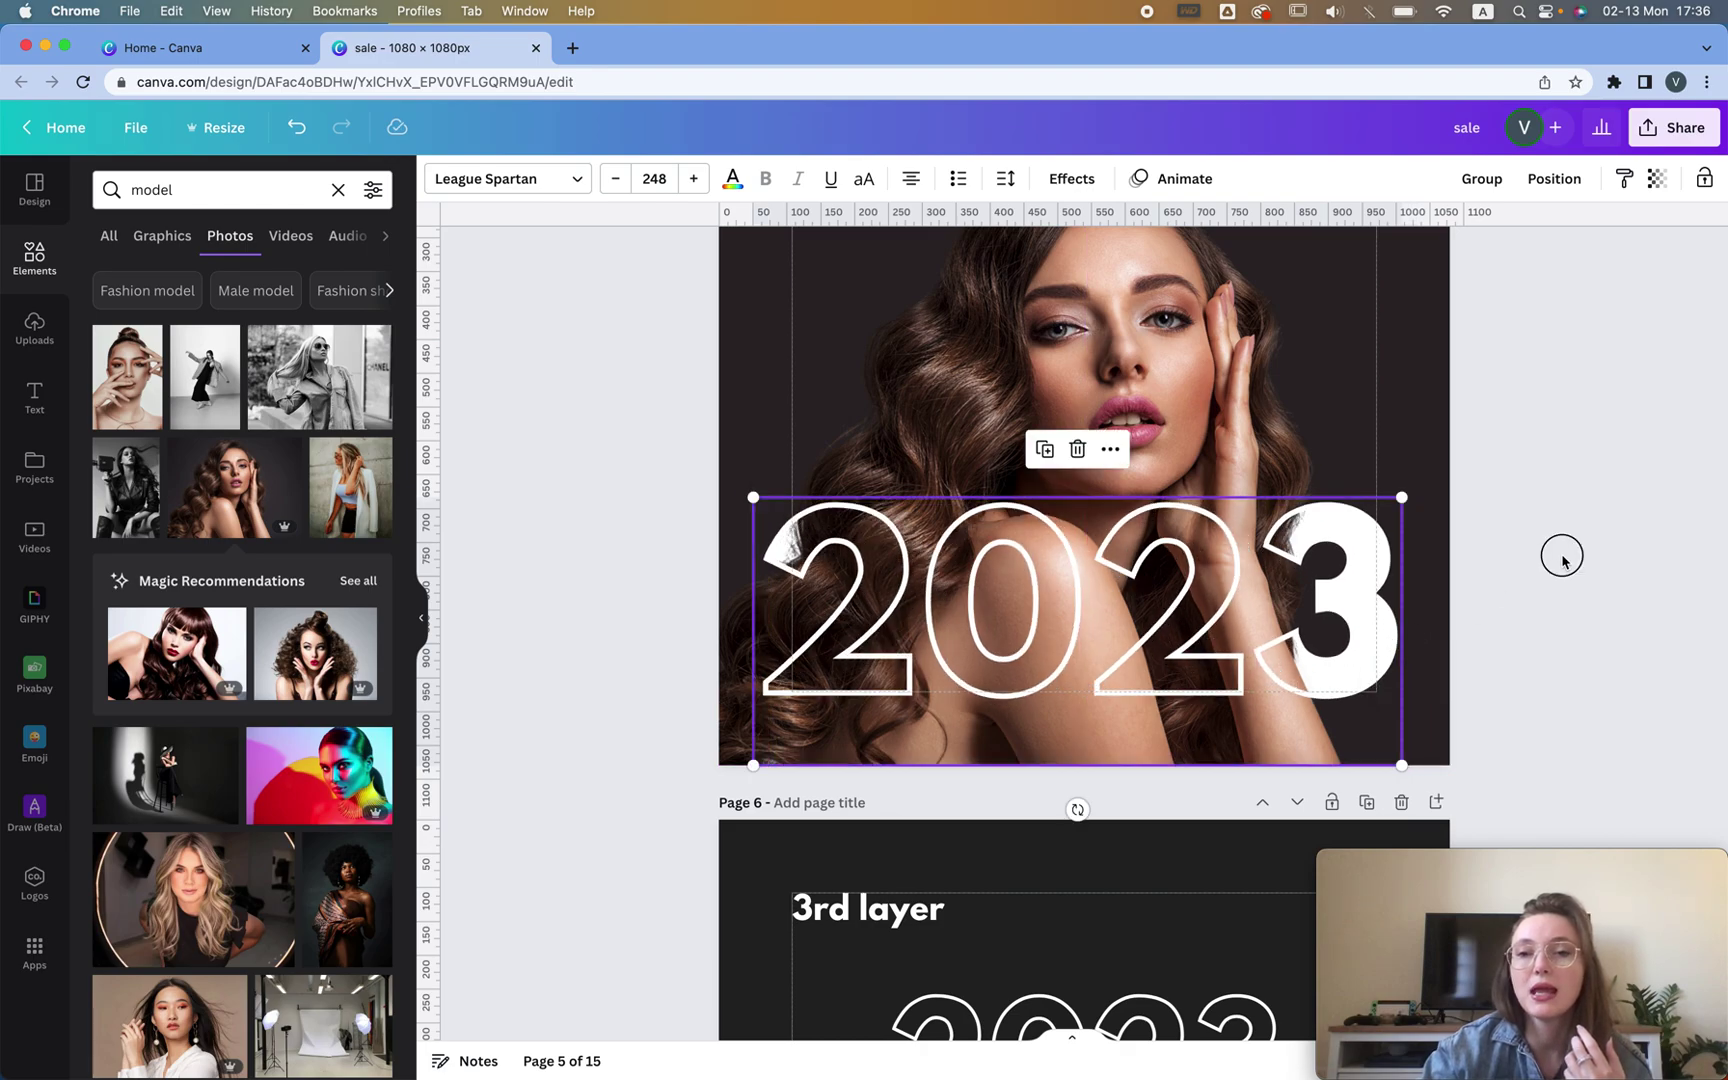
{"action": "left_click", "coordinate": [1562, 556]}
Search the elements library for "dried flower" and try one of the dried flower graphics on the "danger" design on page 7
{"action": "scroll", "coordinate": [1563, 562], "scroll_direction": "down", "scroll_amount": 1}
{"action": "scroll", "coordinate": [1562, 560], "scroll_direction": "down", "scroll_amount": 15}
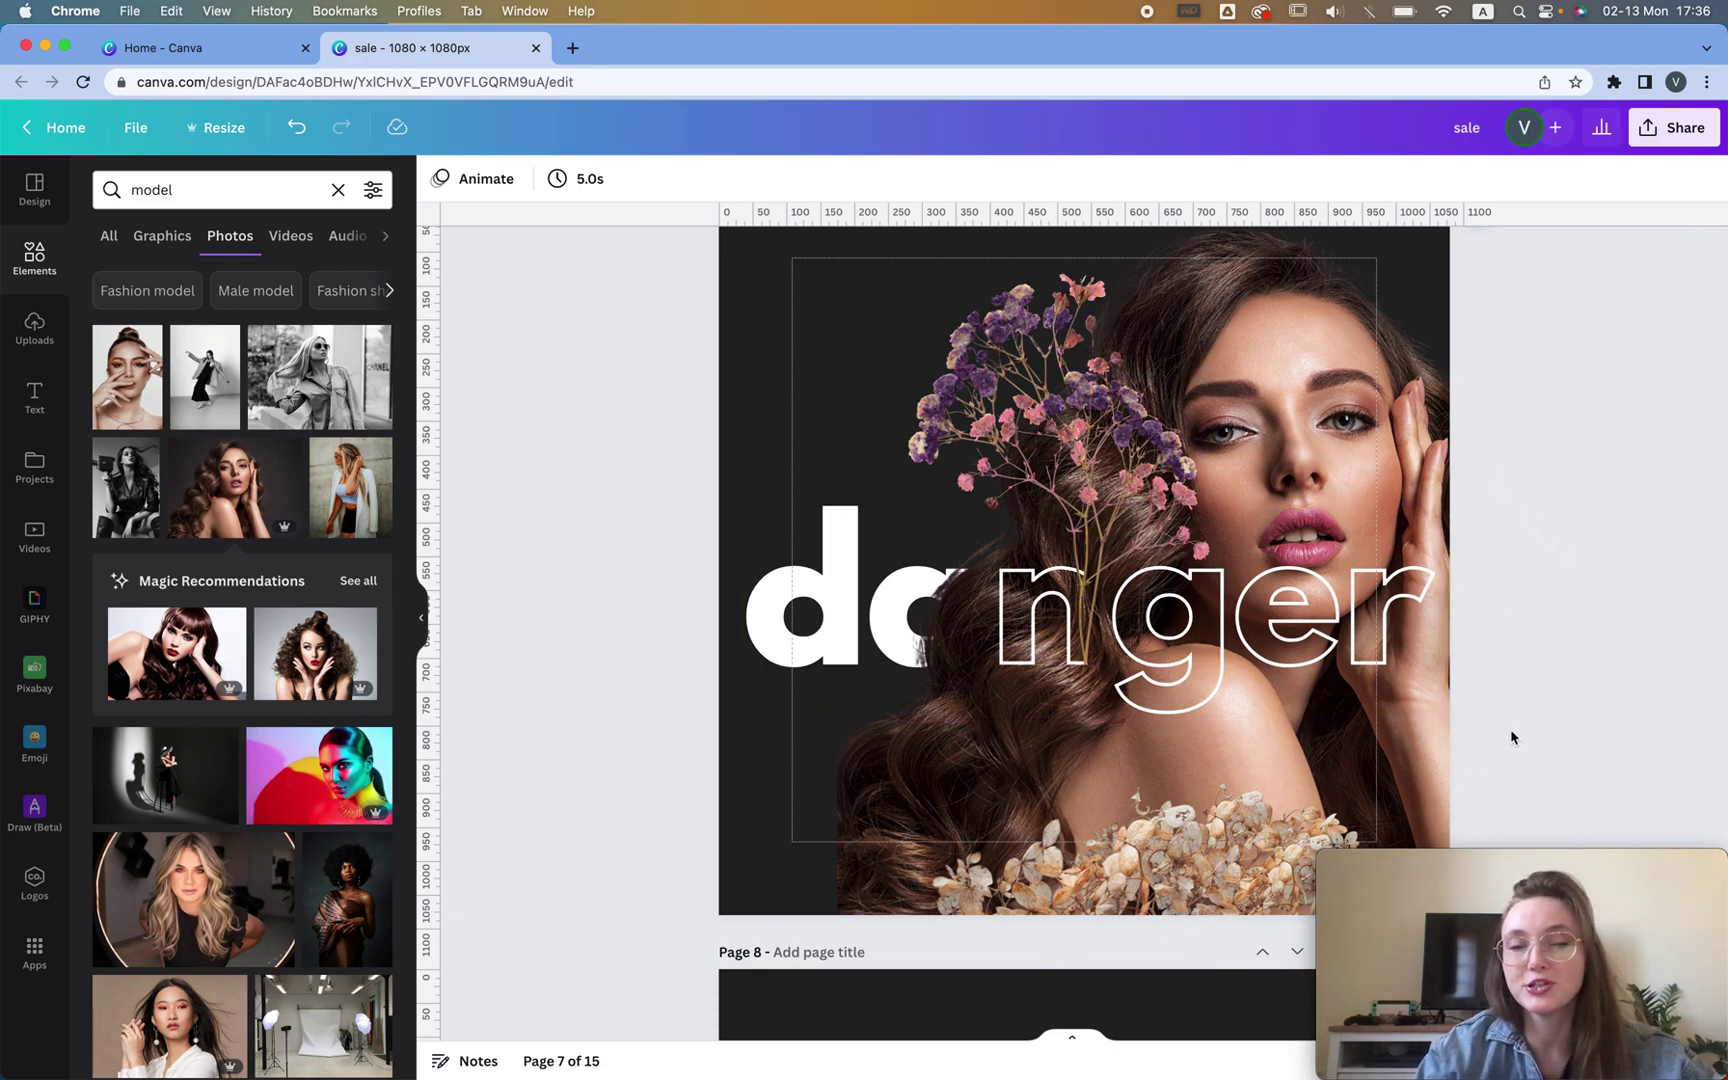
{"action": "left_click", "coordinate": [35, 252]}
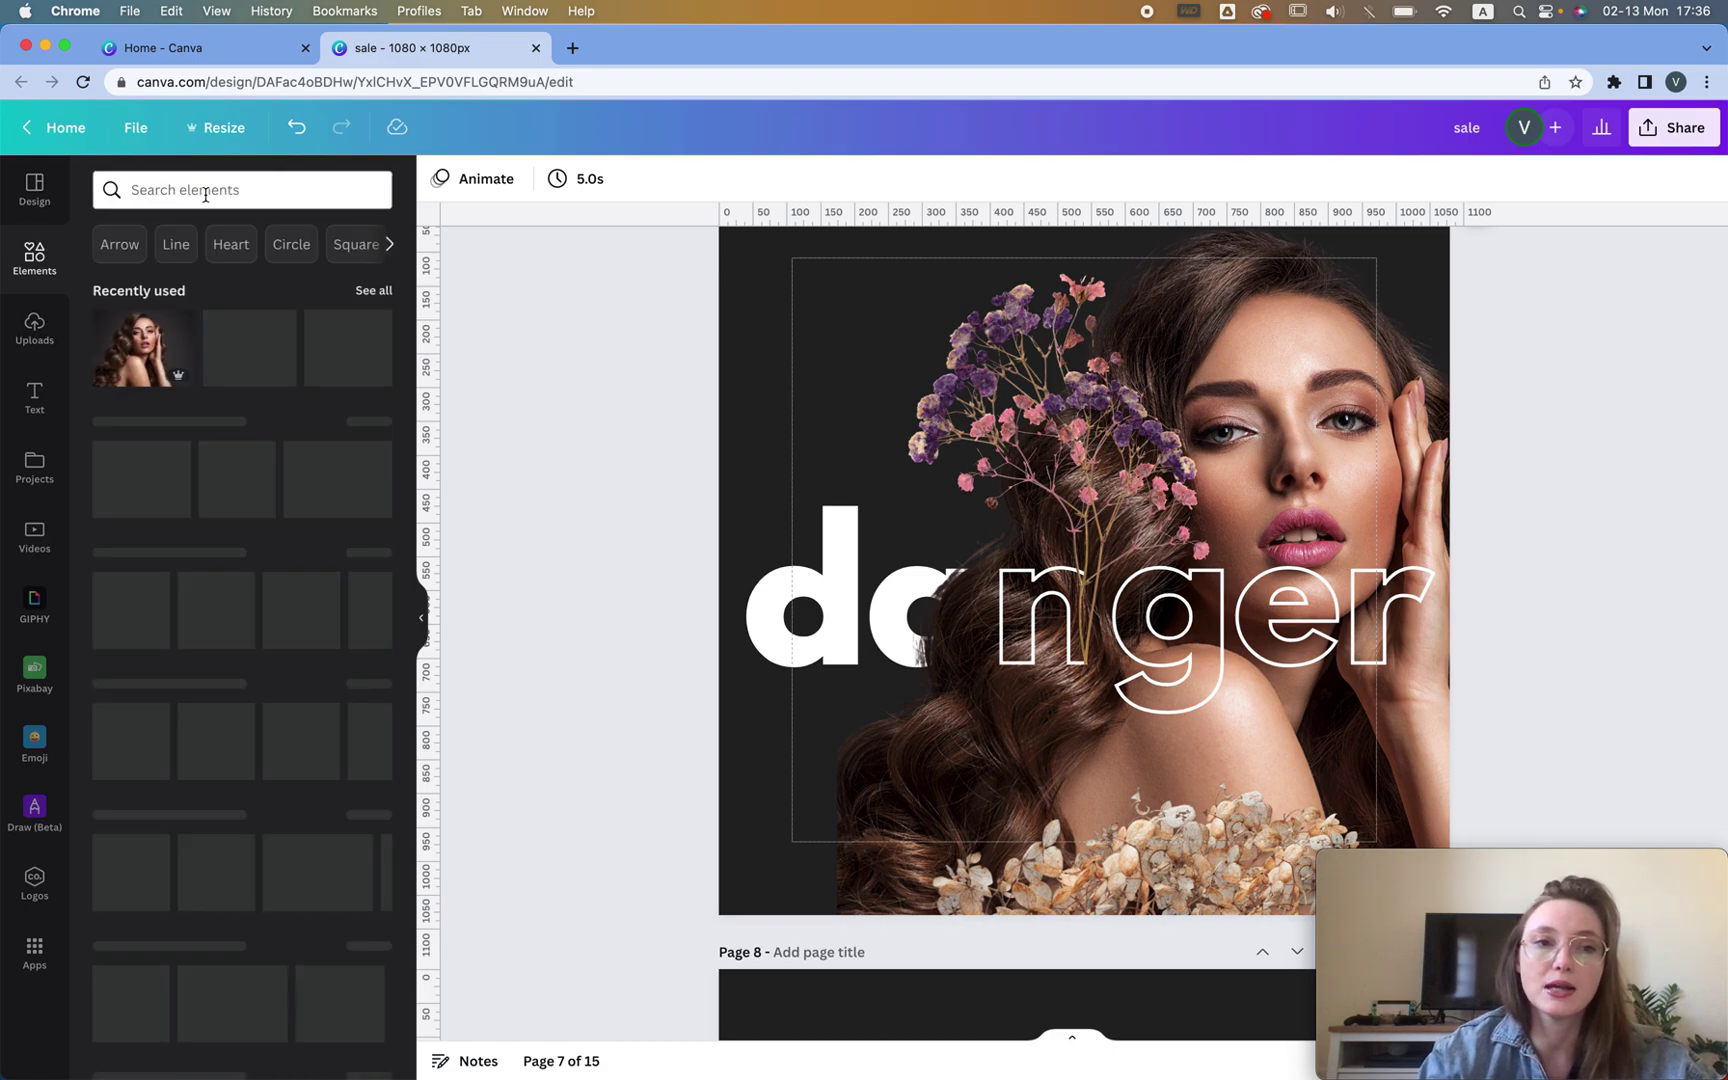
{"action": "left_click", "coordinate": [193, 189]}
{"action": "type", "text": "drie"}
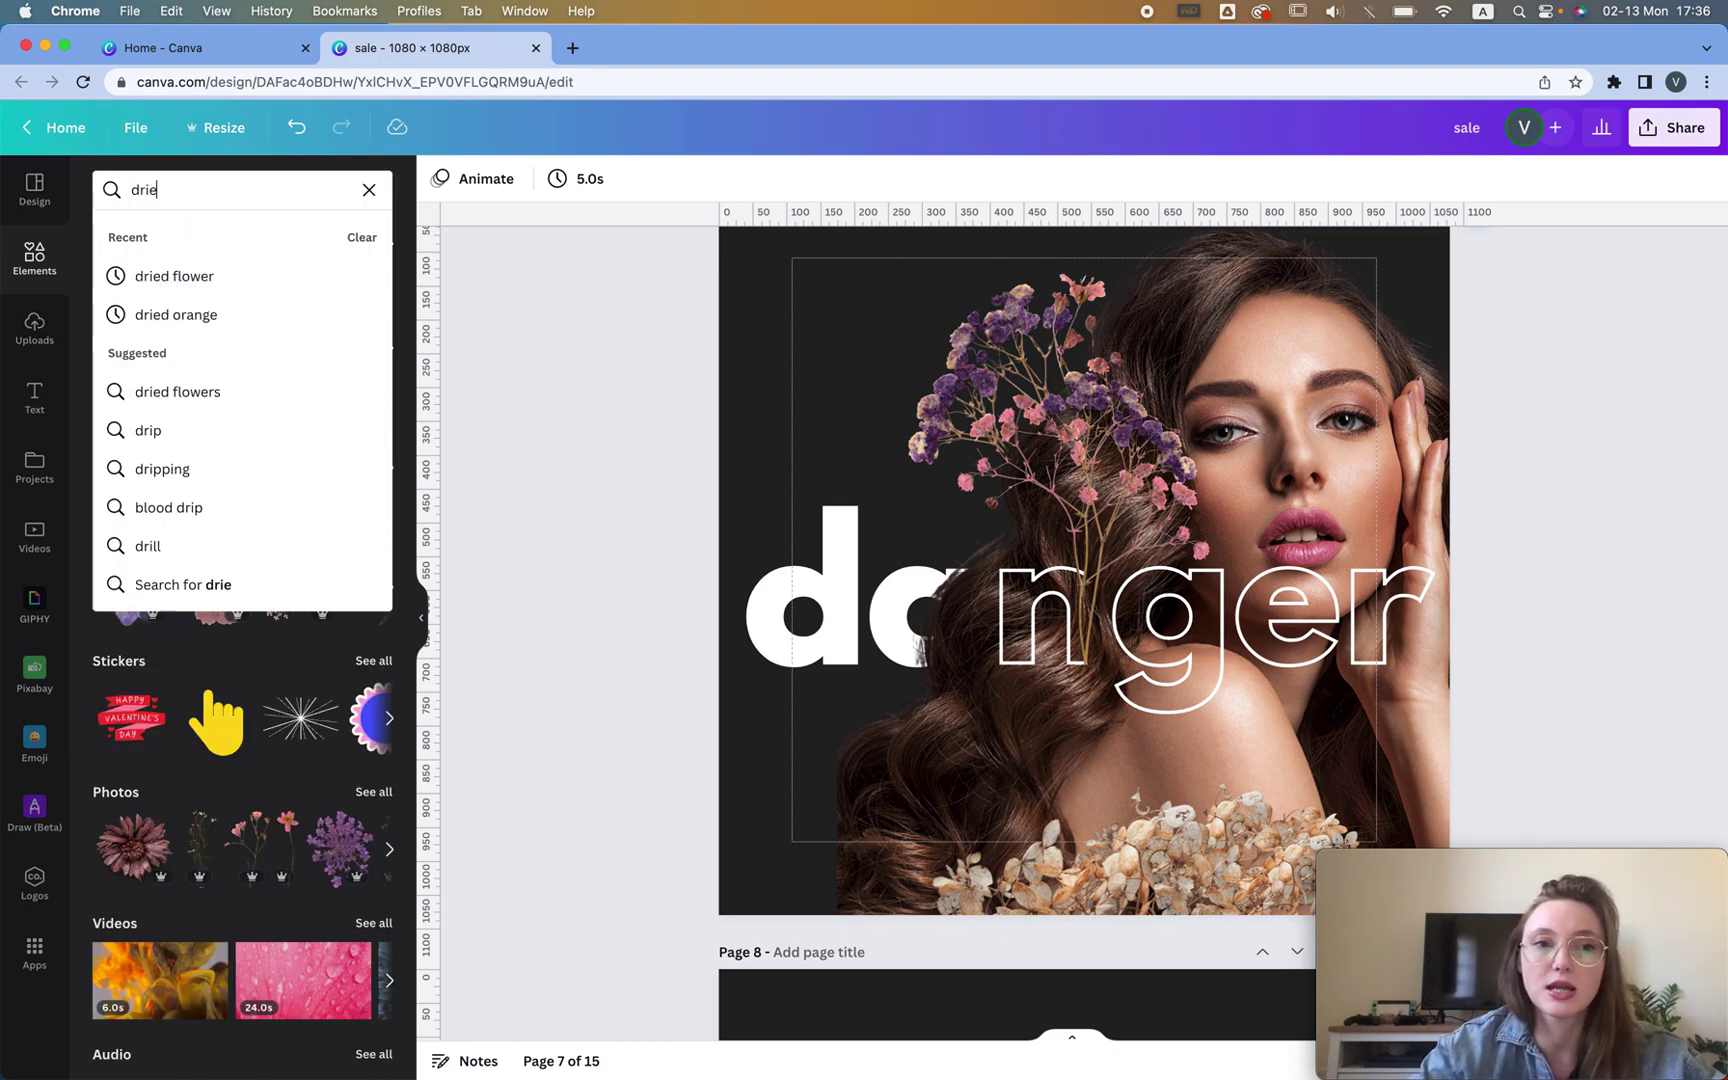
{"action": "type", "text": "d flower"}
{"action": "key", "text": "Return"}
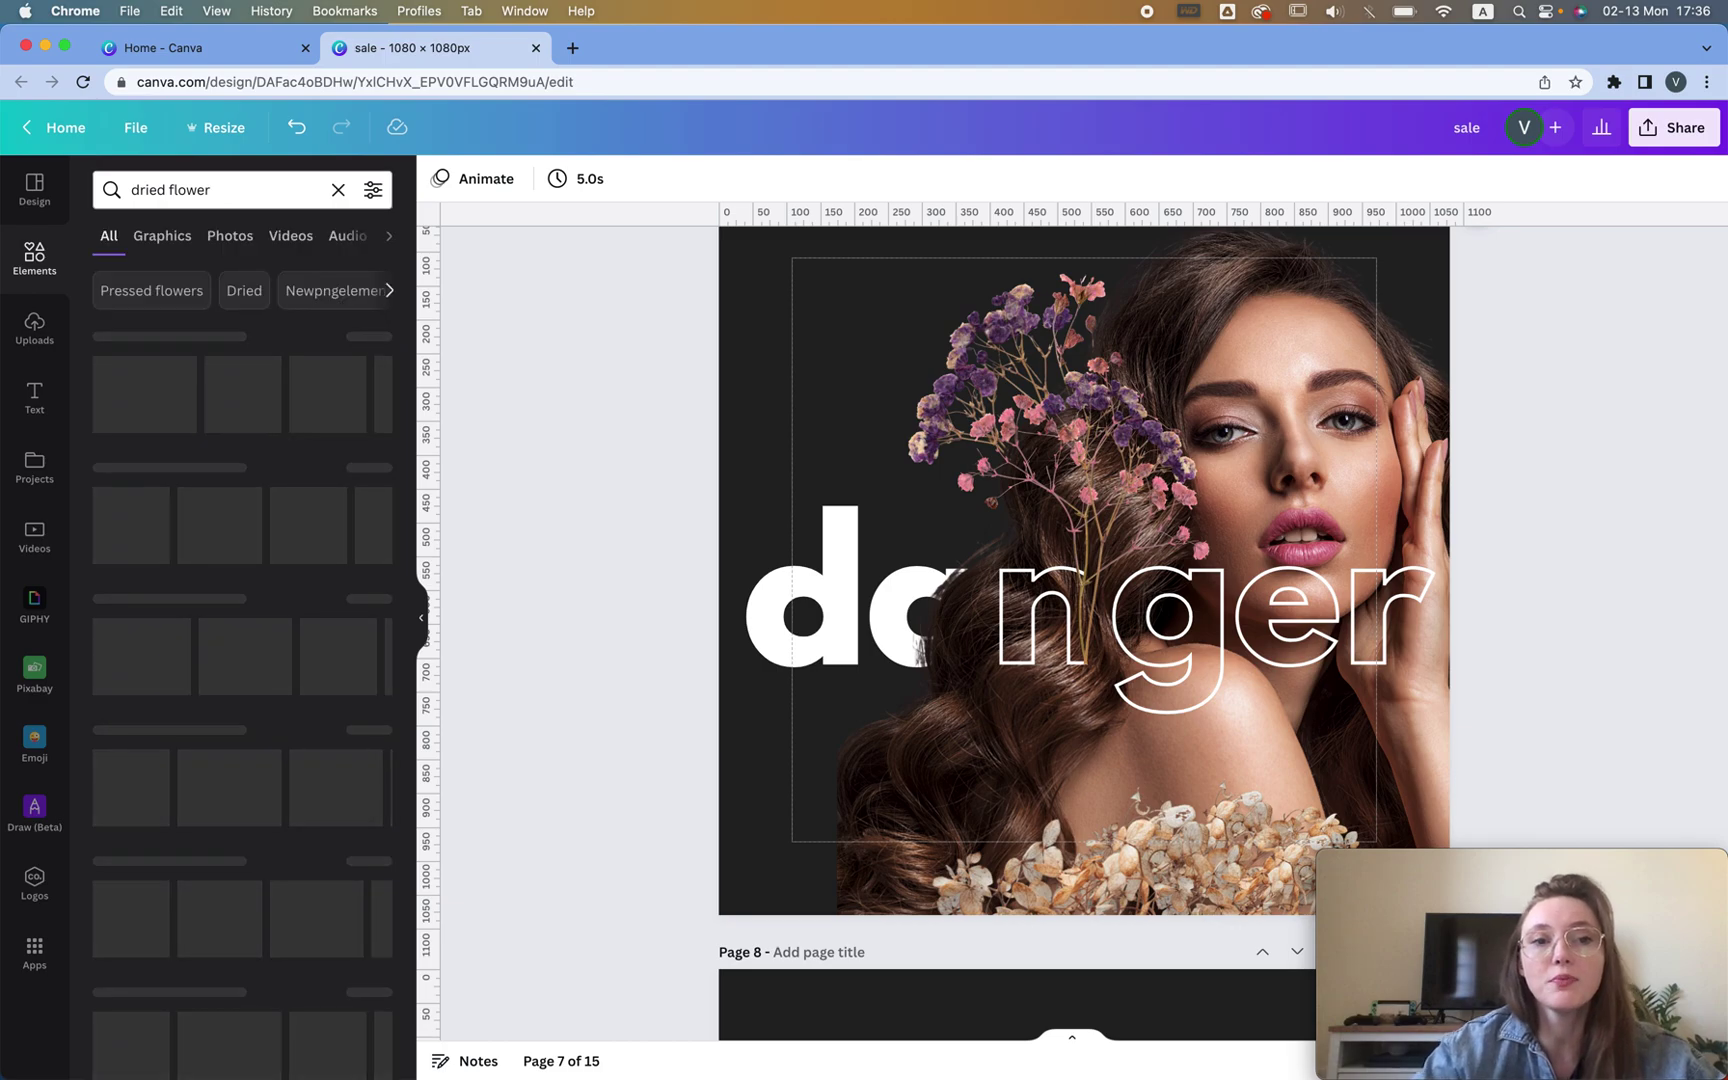
{"action": "left_click", "coordinate": [213, 400]}
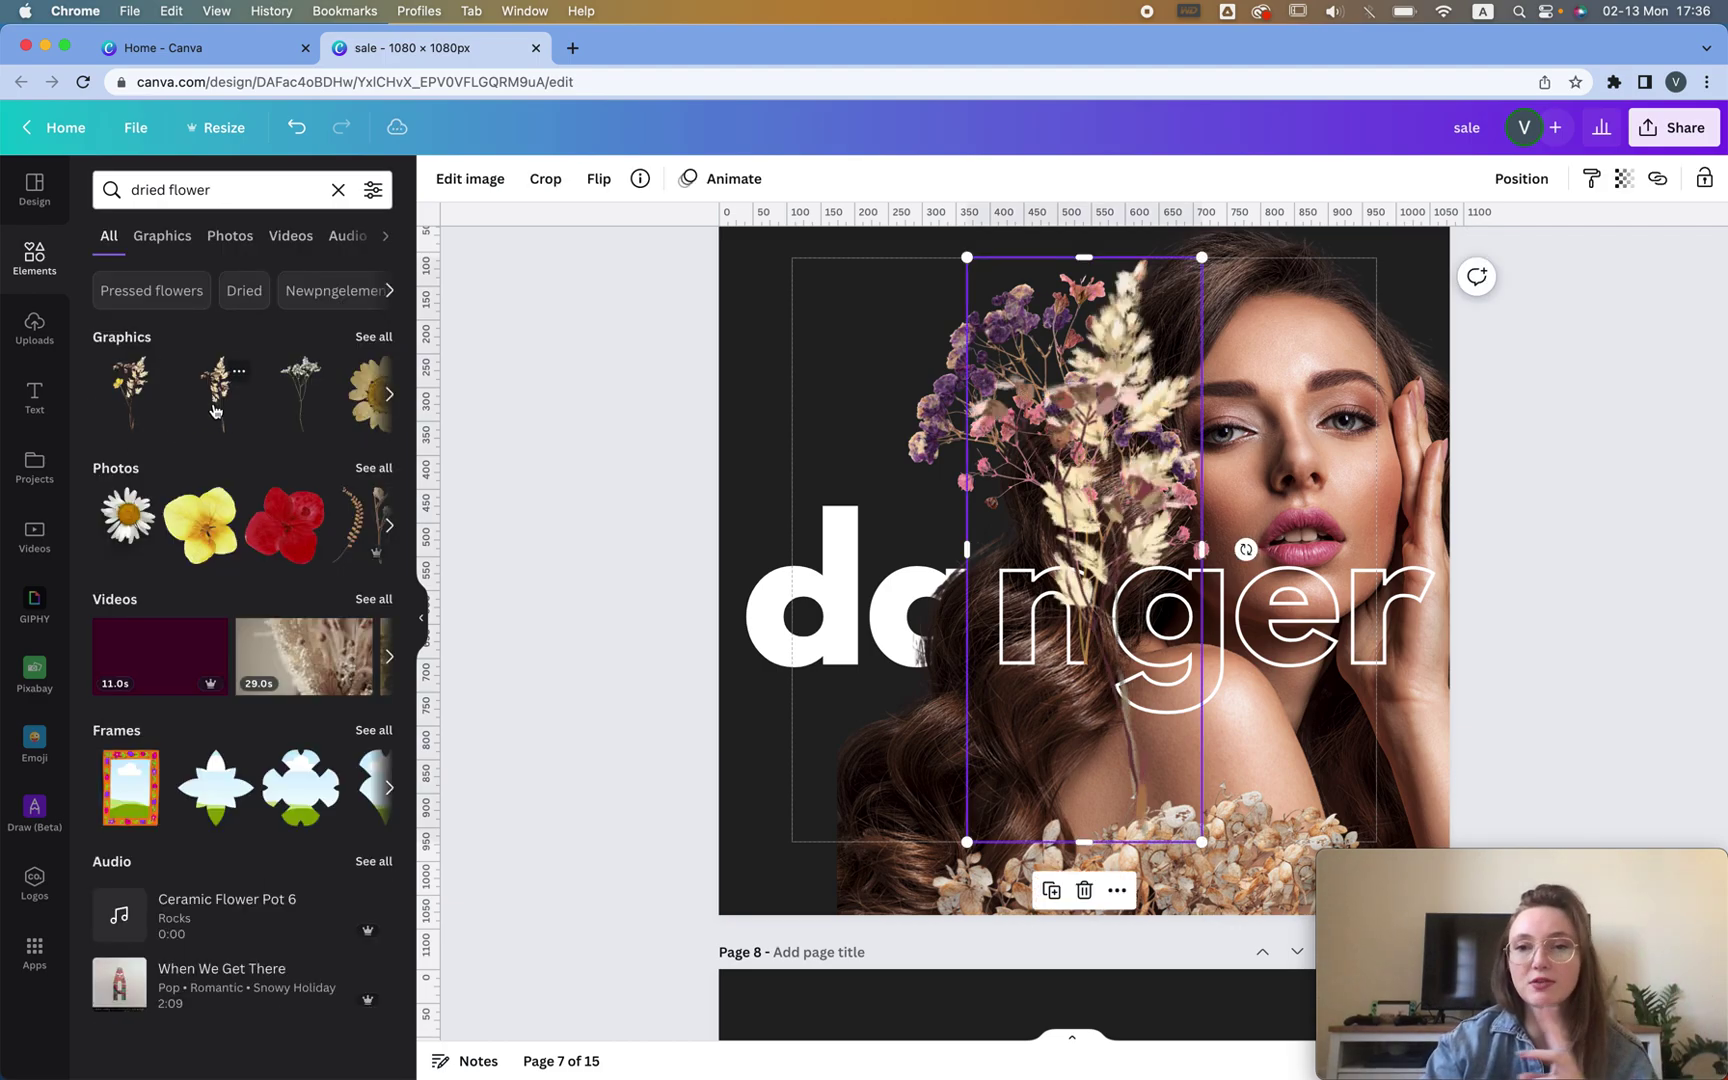
{"action": "key", "text": "Delete"}
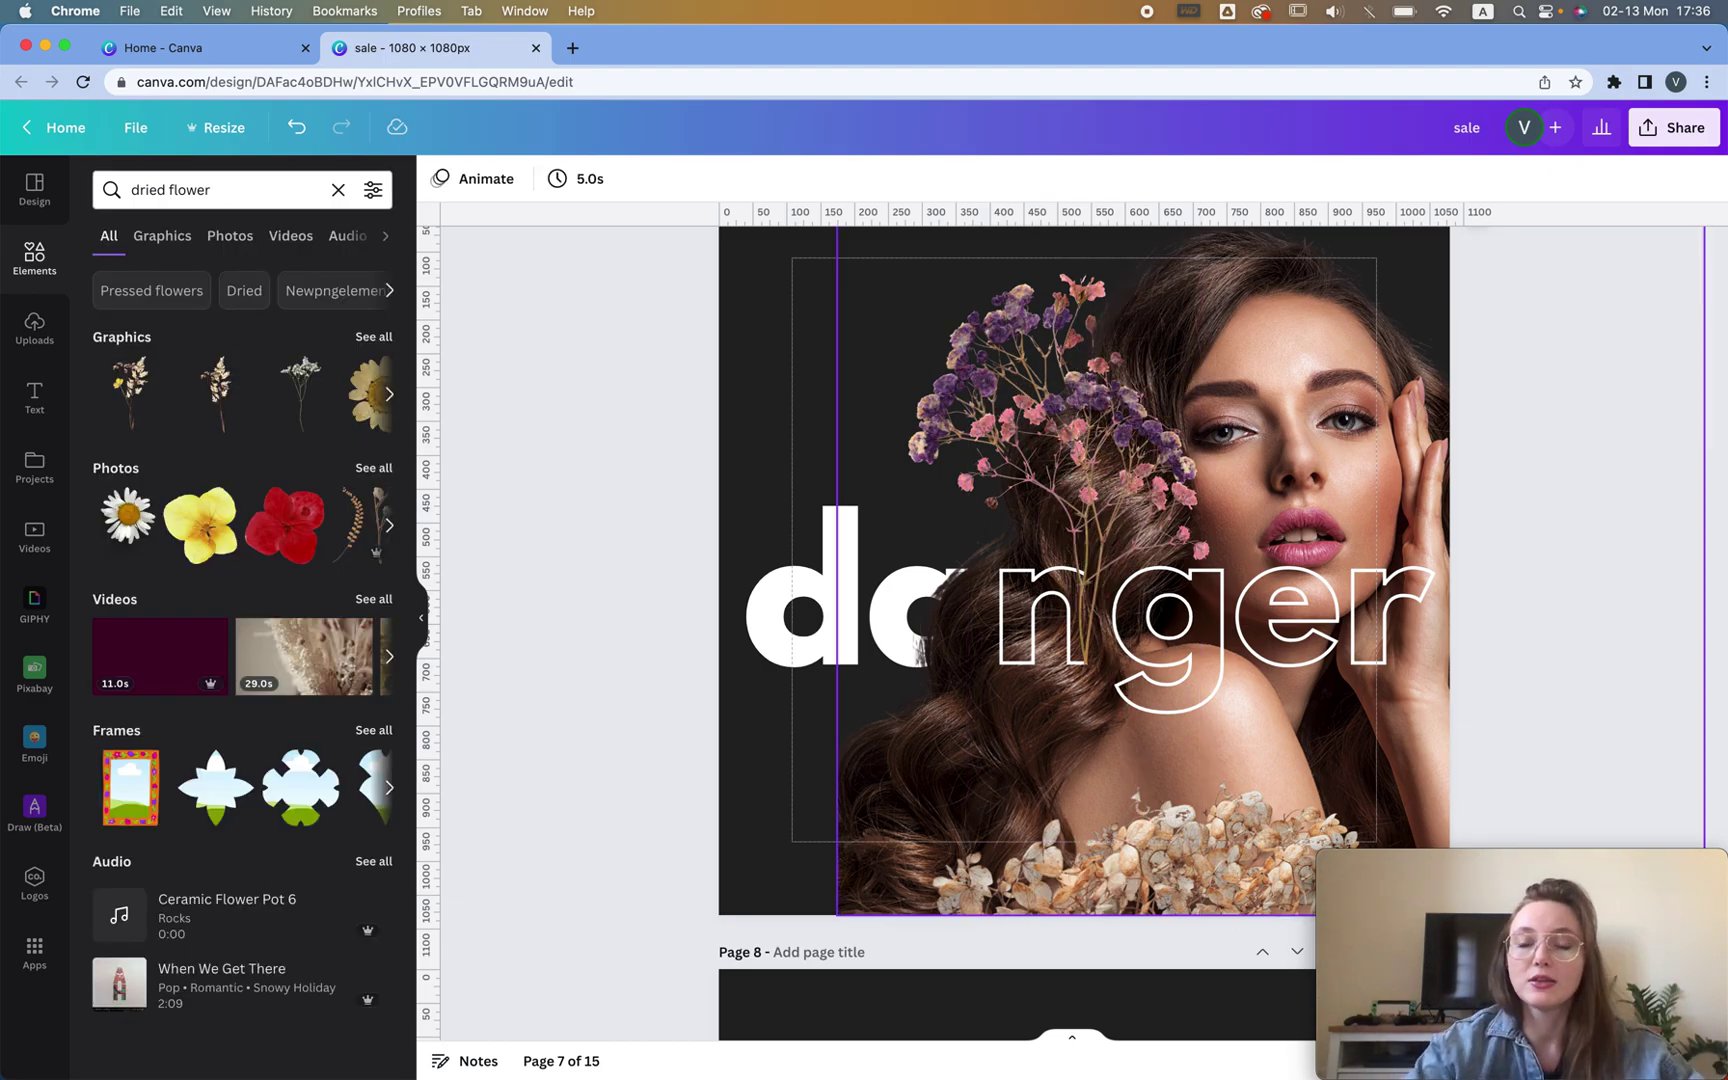
Duplicate page 7 with the "danger" design
{"action": "left_click", "coordinate": [1144, 425]}
{"action": "scroll", "coordinate": [1384, 317], "scroll_direction": "up", "scroll_amount": 2}
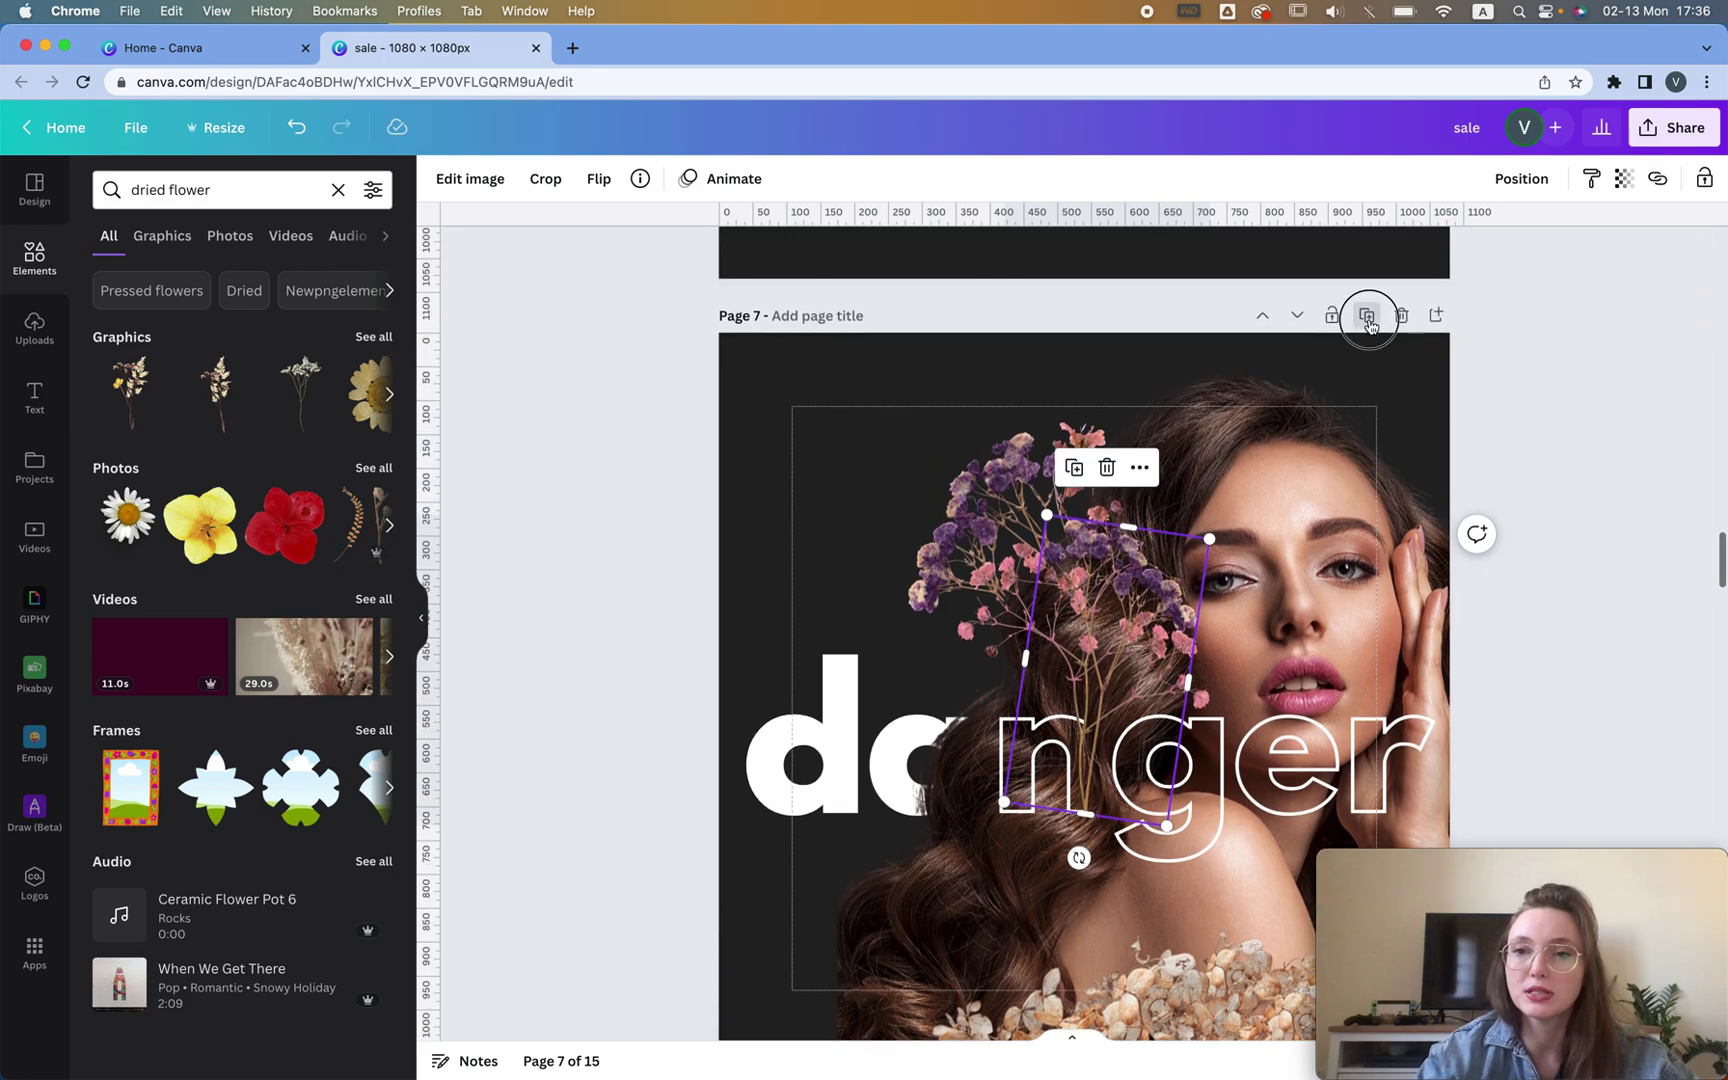
{"action": "left_click", "coordinate": [1366, 310]}
Delete the dried flower images lying in front of the model's hair on page 8, keeping the flowers behind her
{"action": "left_click", "coordinate": [1066, 472]}
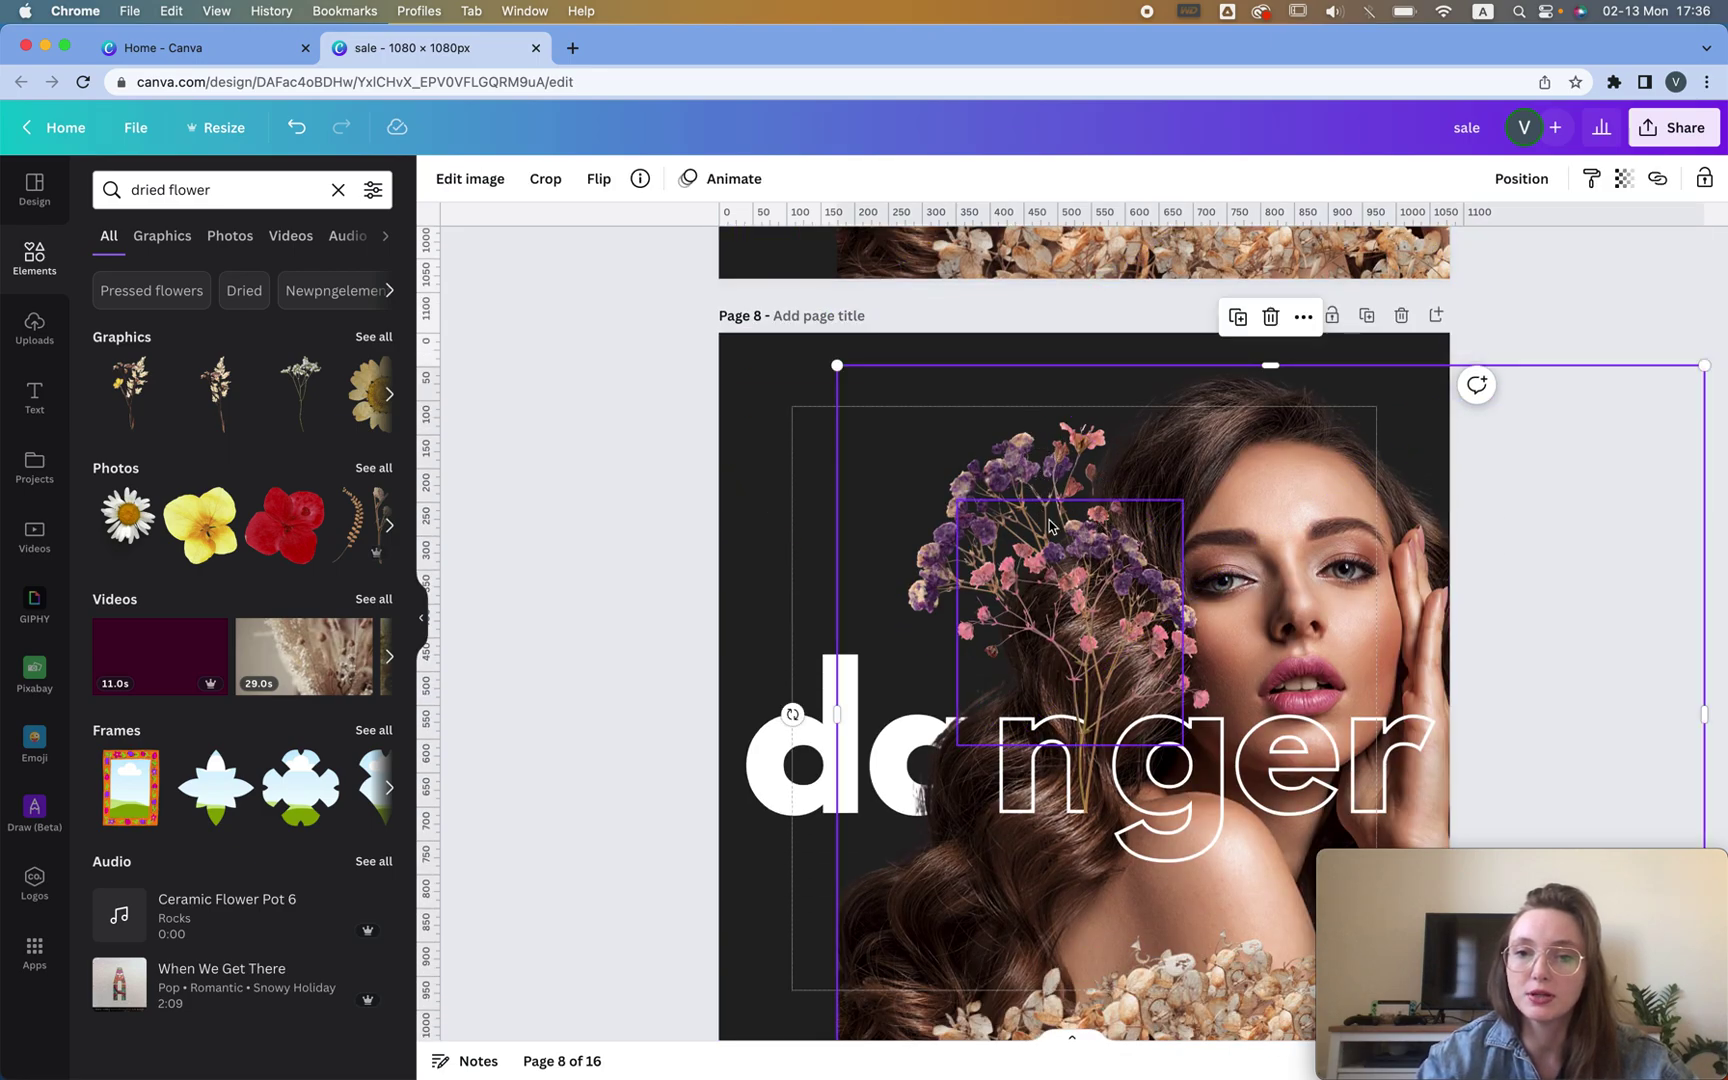
{"action": "key", "text": "Delete"}
{"action": "left_click", "coordinate": [1068, 645]}
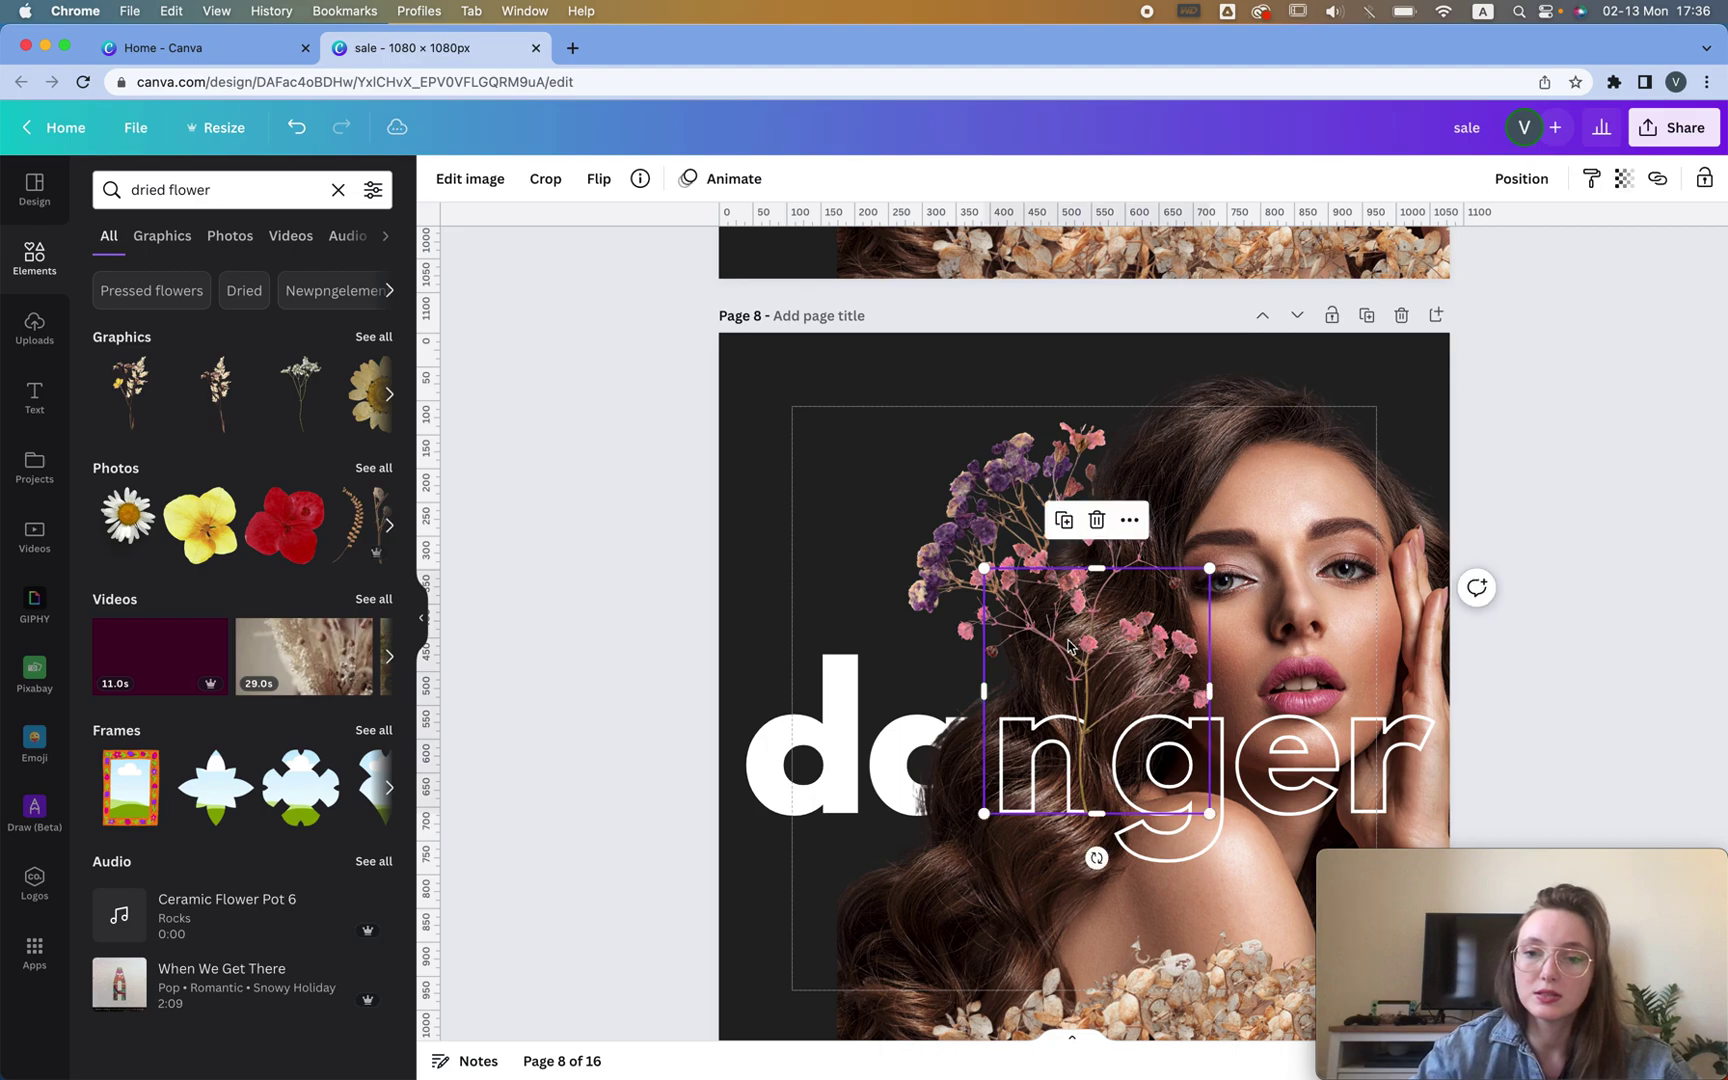
{"action": "key", "text": "Delete"}
{"action": "left_click", "coordinate": [1072, 650]}
{"action": "key", "text": "Delete"}
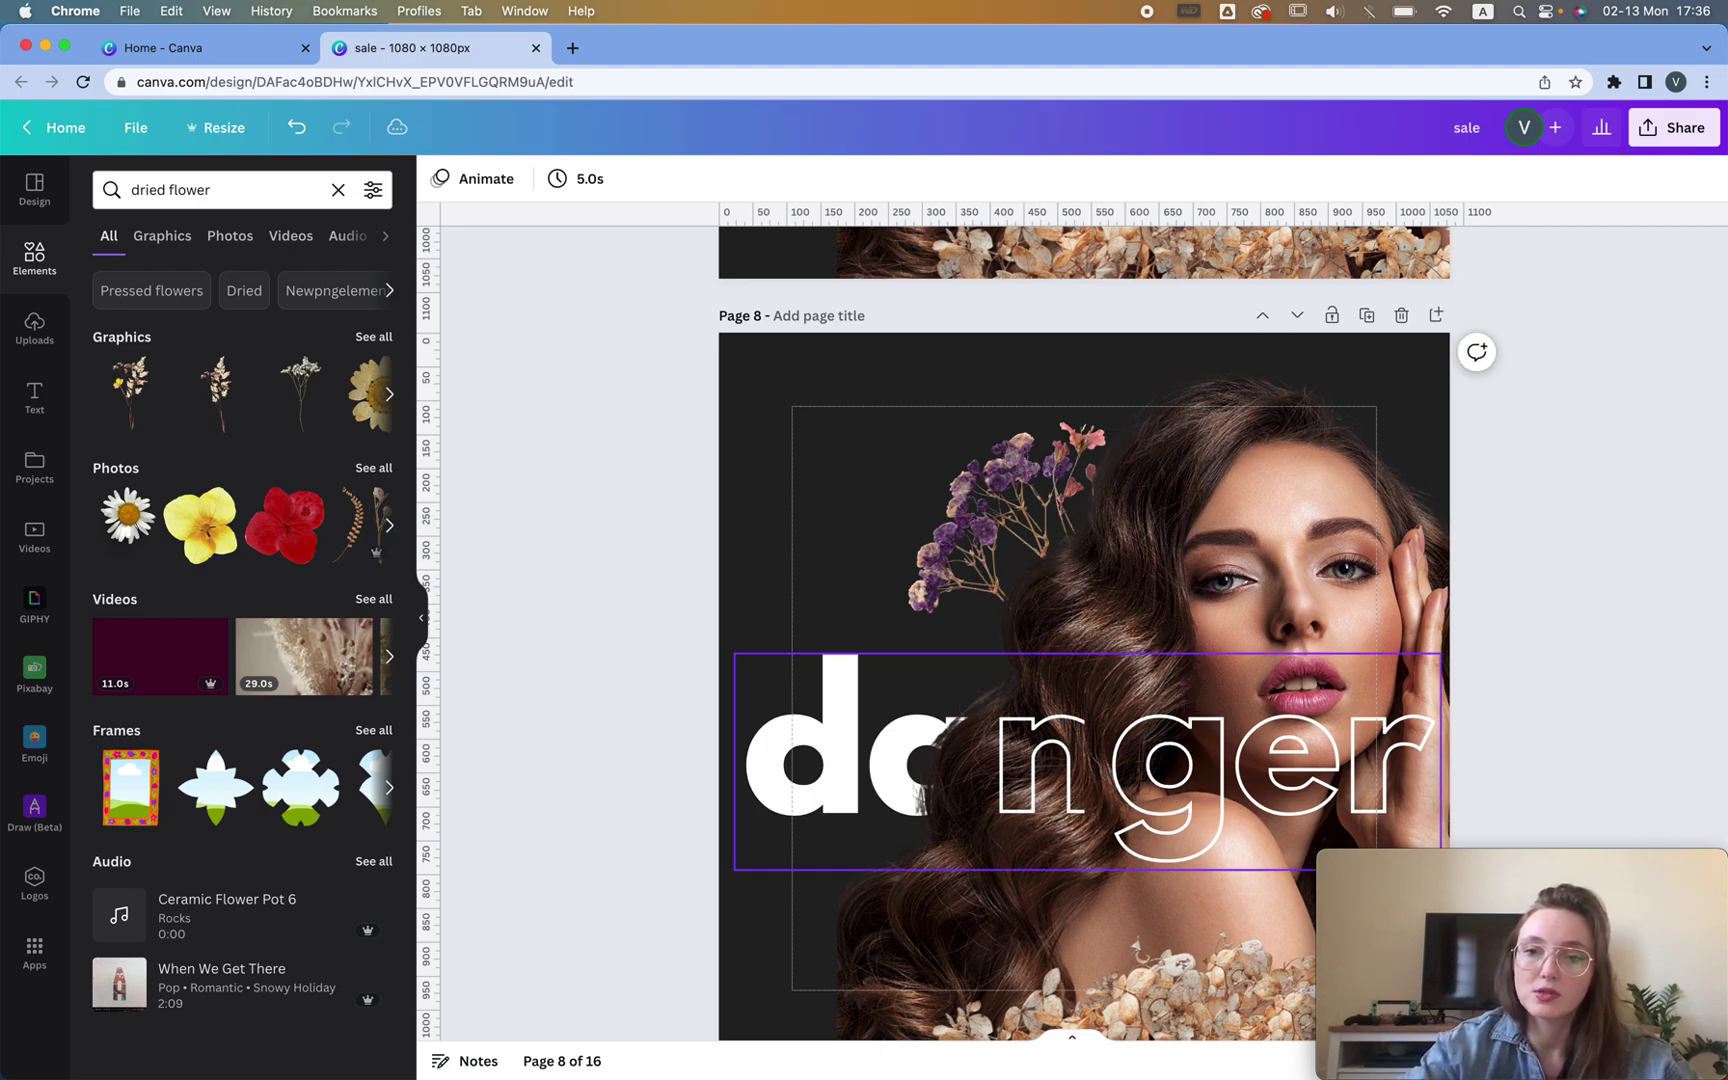
Duplicate the model photo over the original on page 8 and crop the copy to a vertical strip covering the letter "a"
{"action": "left_click", "coordinate": [940, 785]}
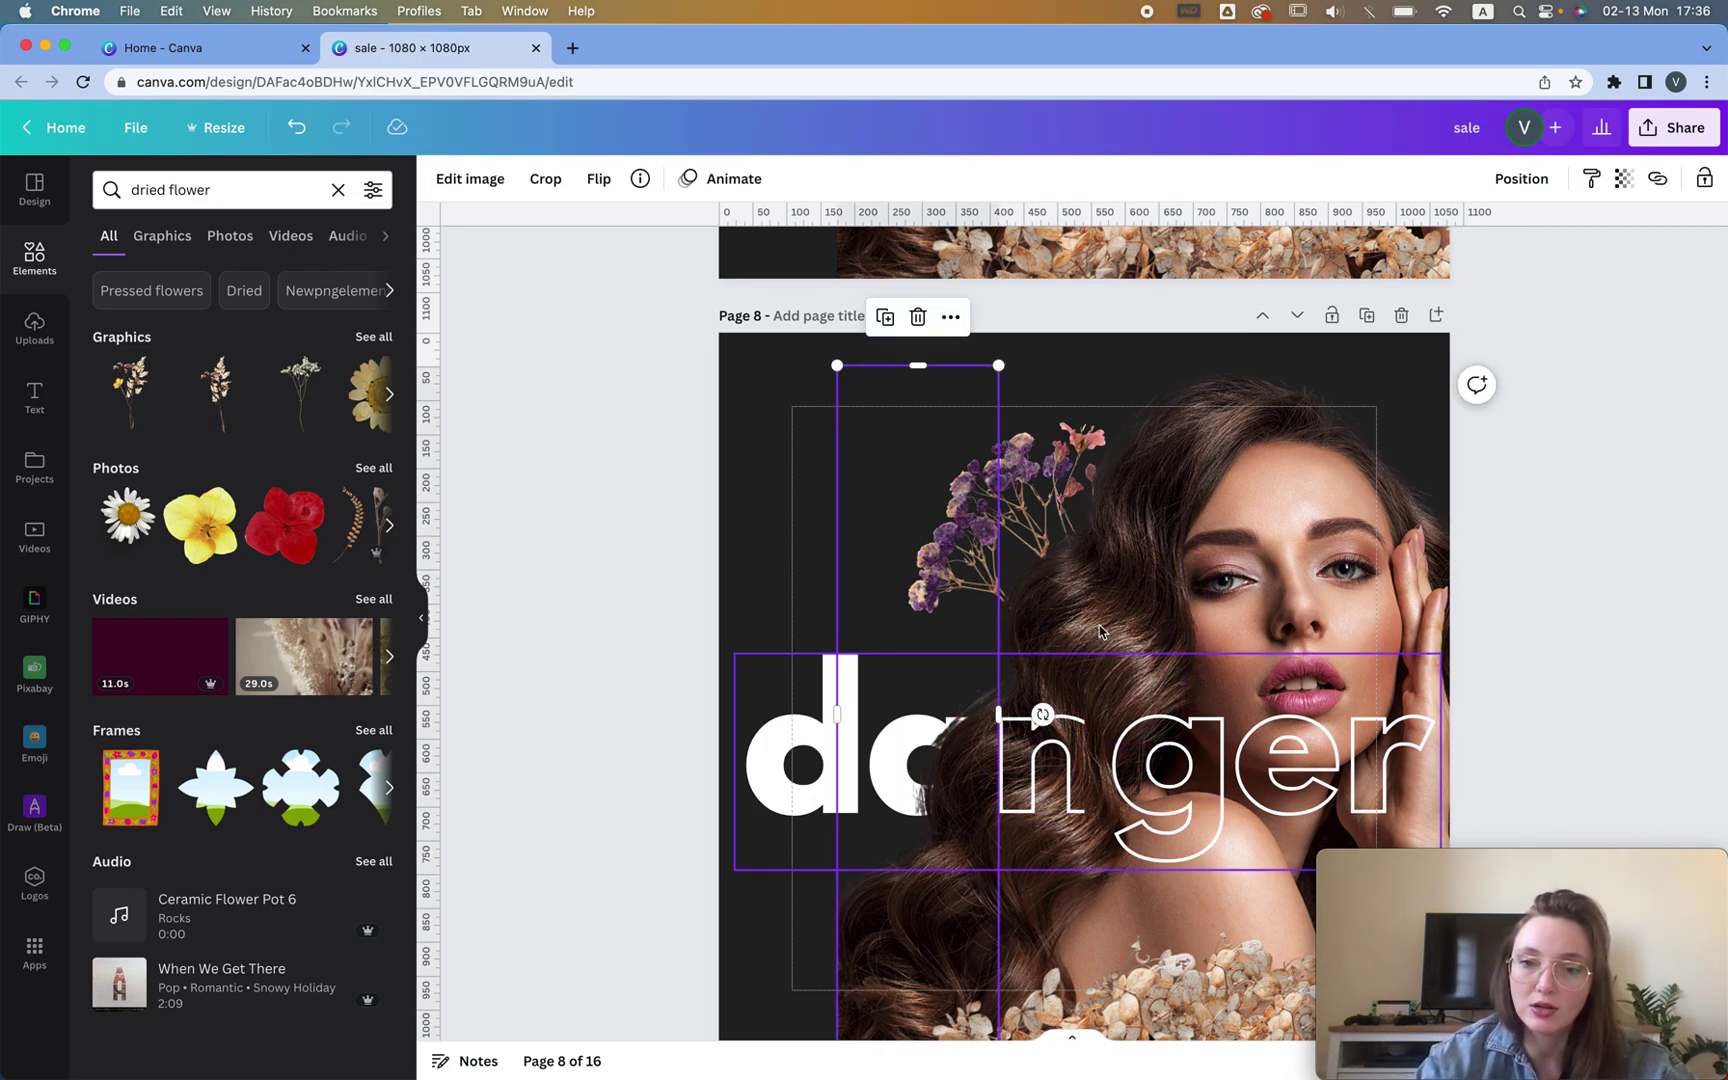
{"action": "left_click", "coordinate": [1243, 463]}
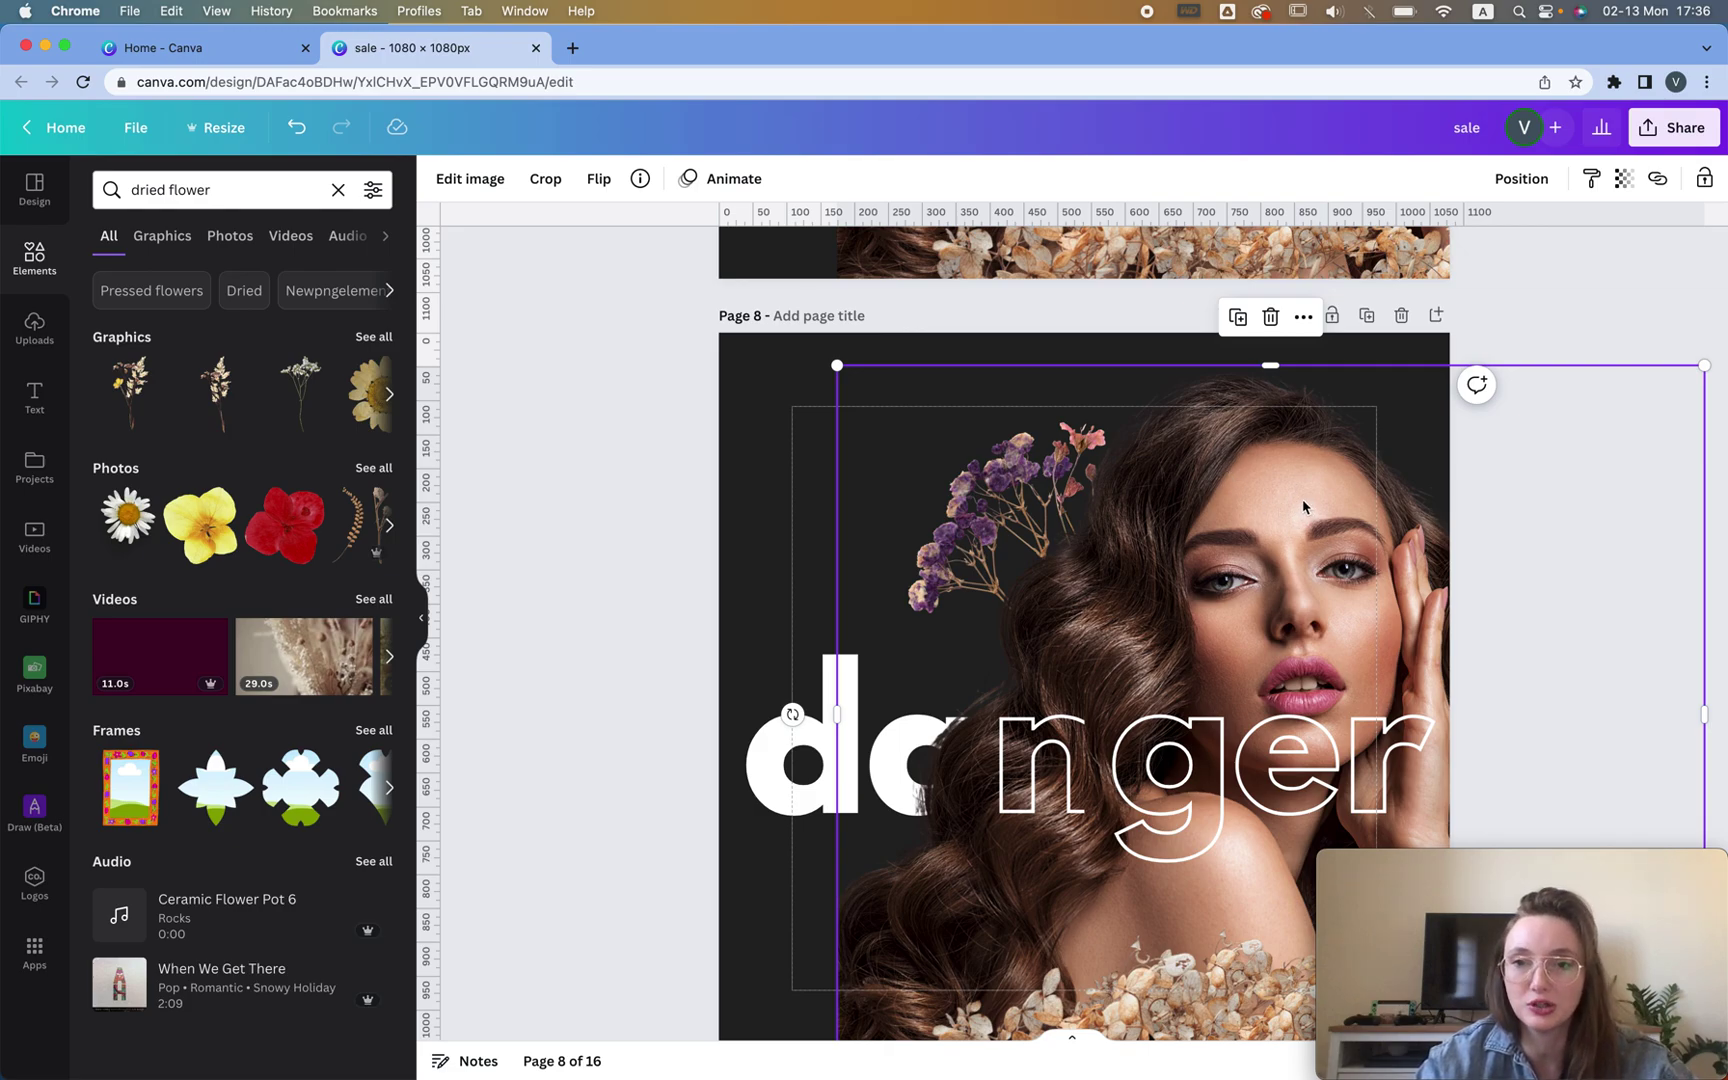
{"action": "key", "text": "super+d"}
{"action": "left_click_drag", "start_coordinate": [1271, 556], "coordinate": [1258, 547]}
{"action": "scroll", "coordinate": [1556, 628], "scroll_direction": "down", "scroll_amount": 4}
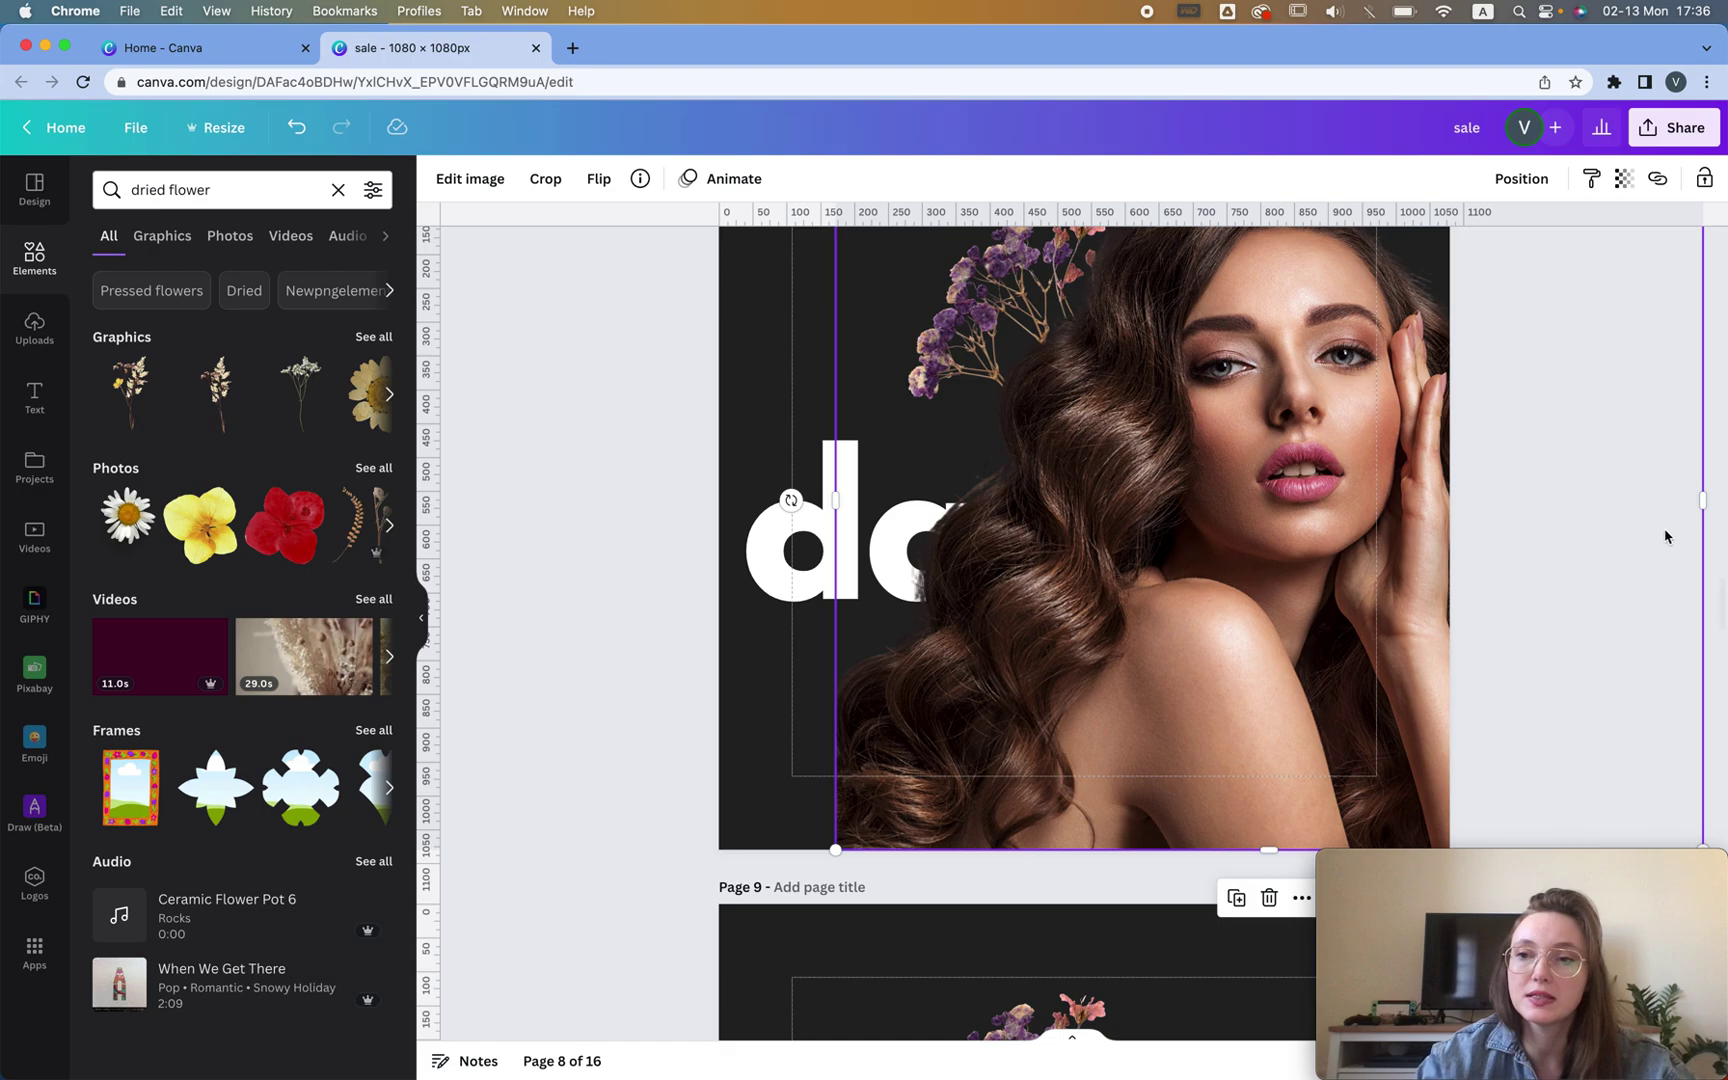
{"action": "left_click_drag", "start_coordinate": [1448, 500], "coordinate": [987, 548]}
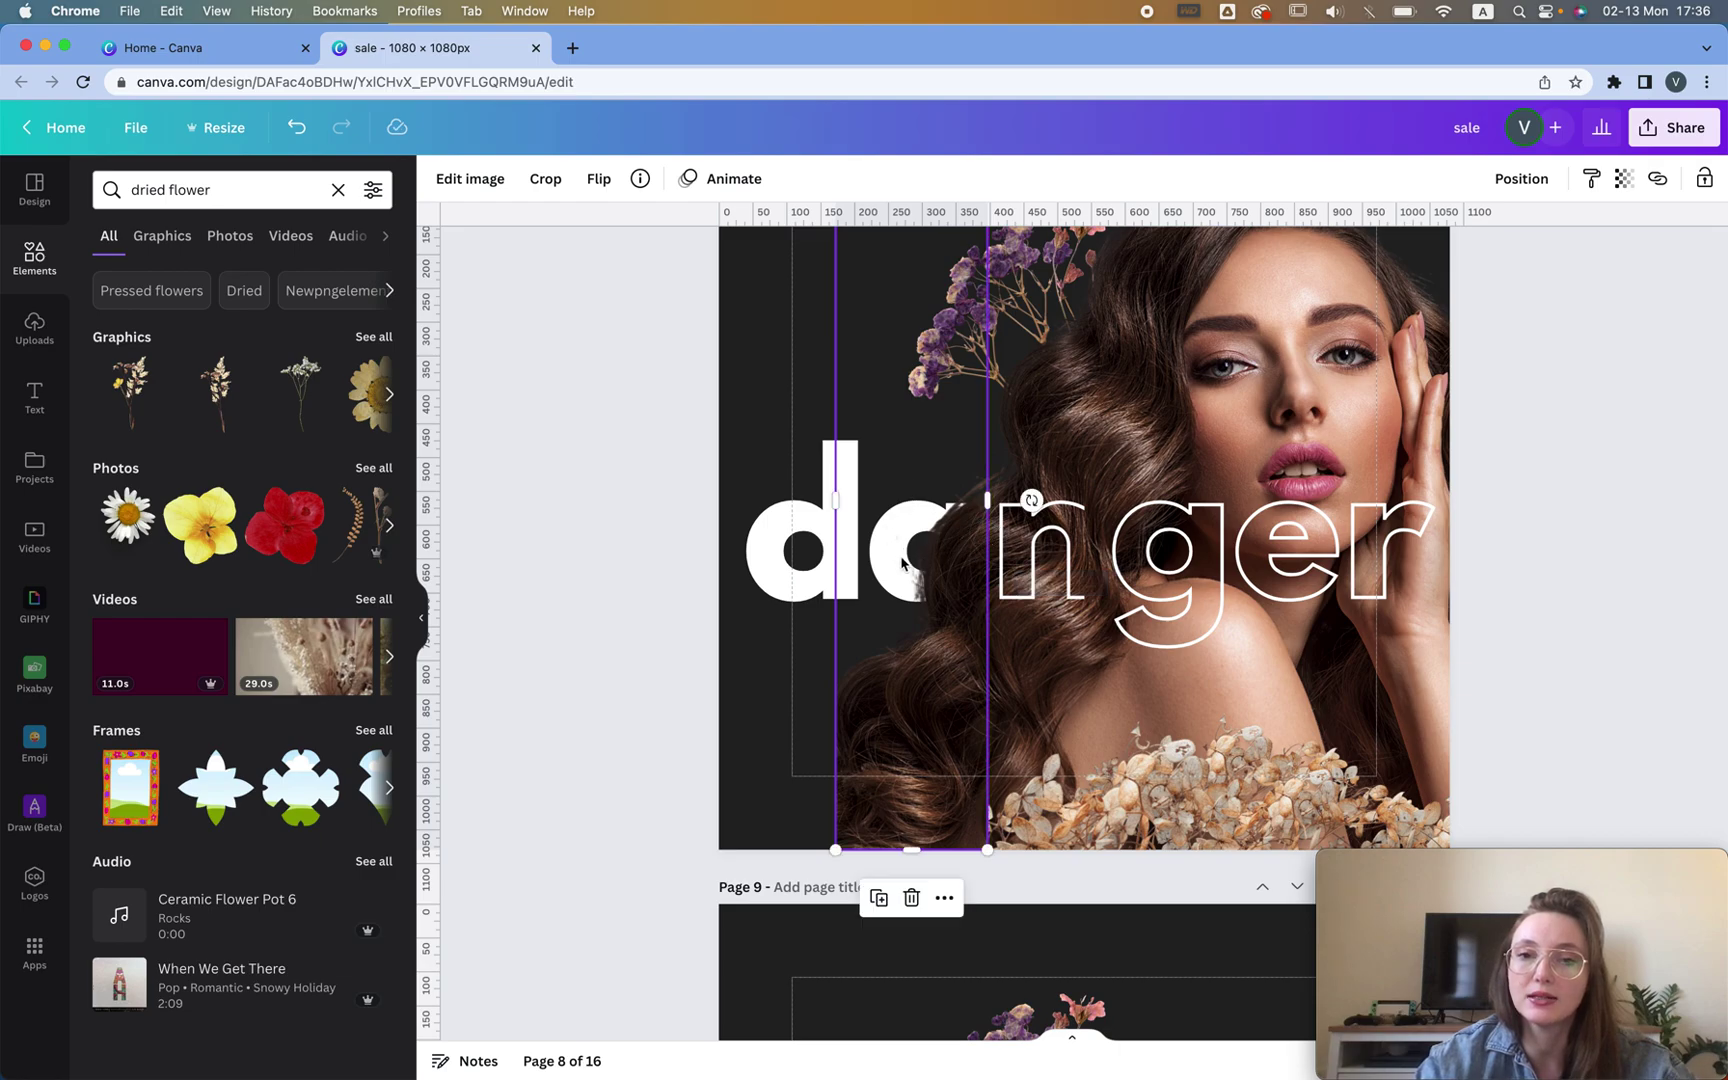
{"action": "scroll", "coordinate": [928, 540], "scroll_direction": "up", "scroll_amount": 3}
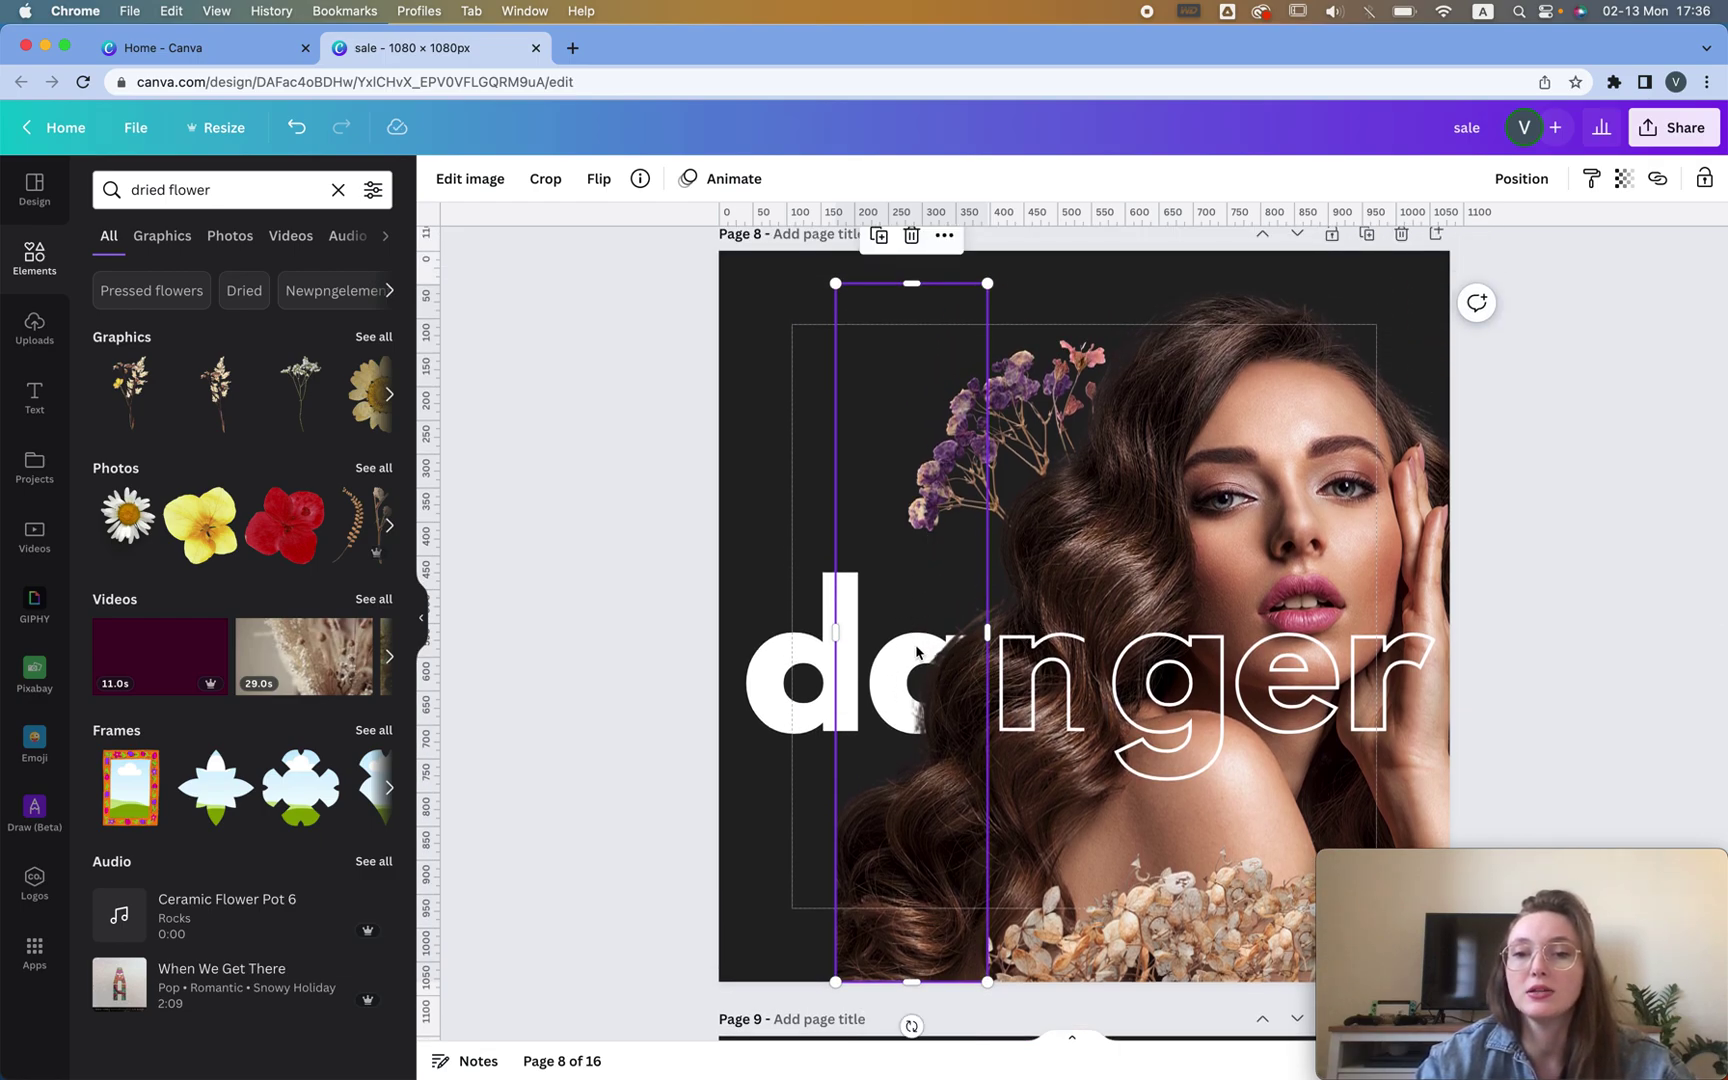
Try moving the cropped photo strip over the letter "g", undo the move and remove the strip
{"action": "left_click_drag", "start_coordinate": [1060, 647], "coordinate": [1171, 647]}
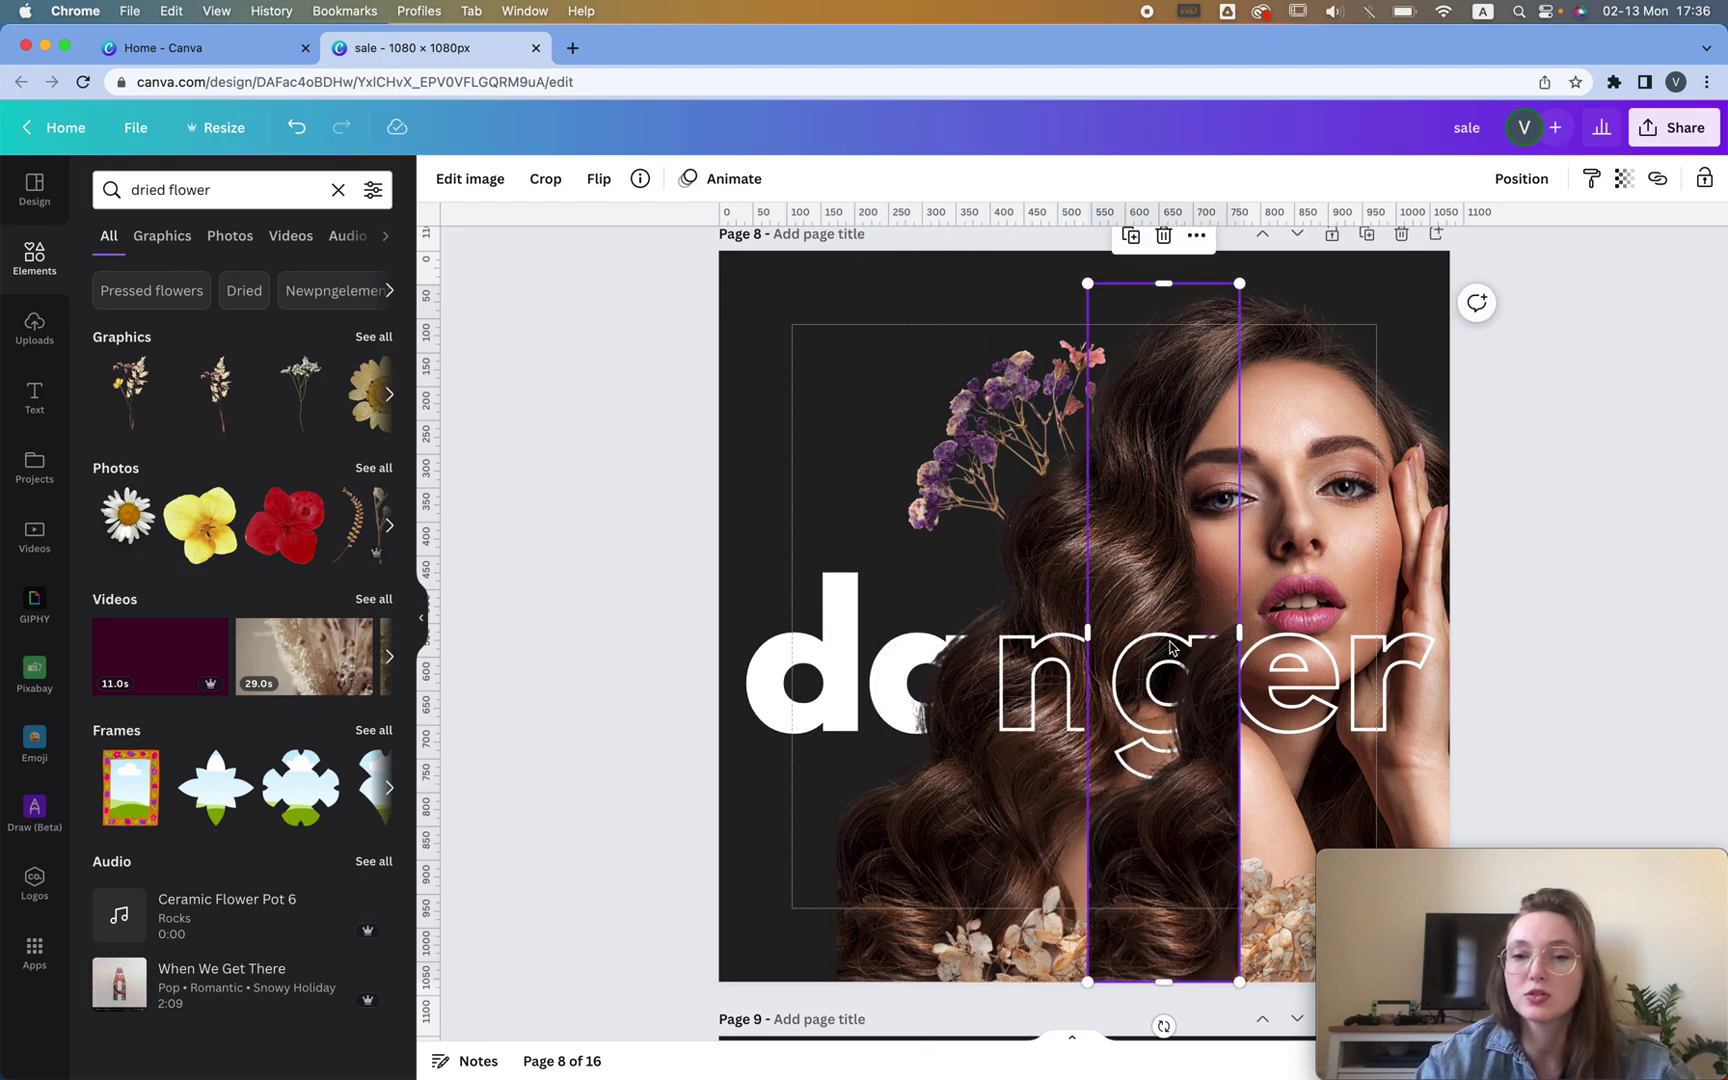
{"action": "key", "text": "super+z"}
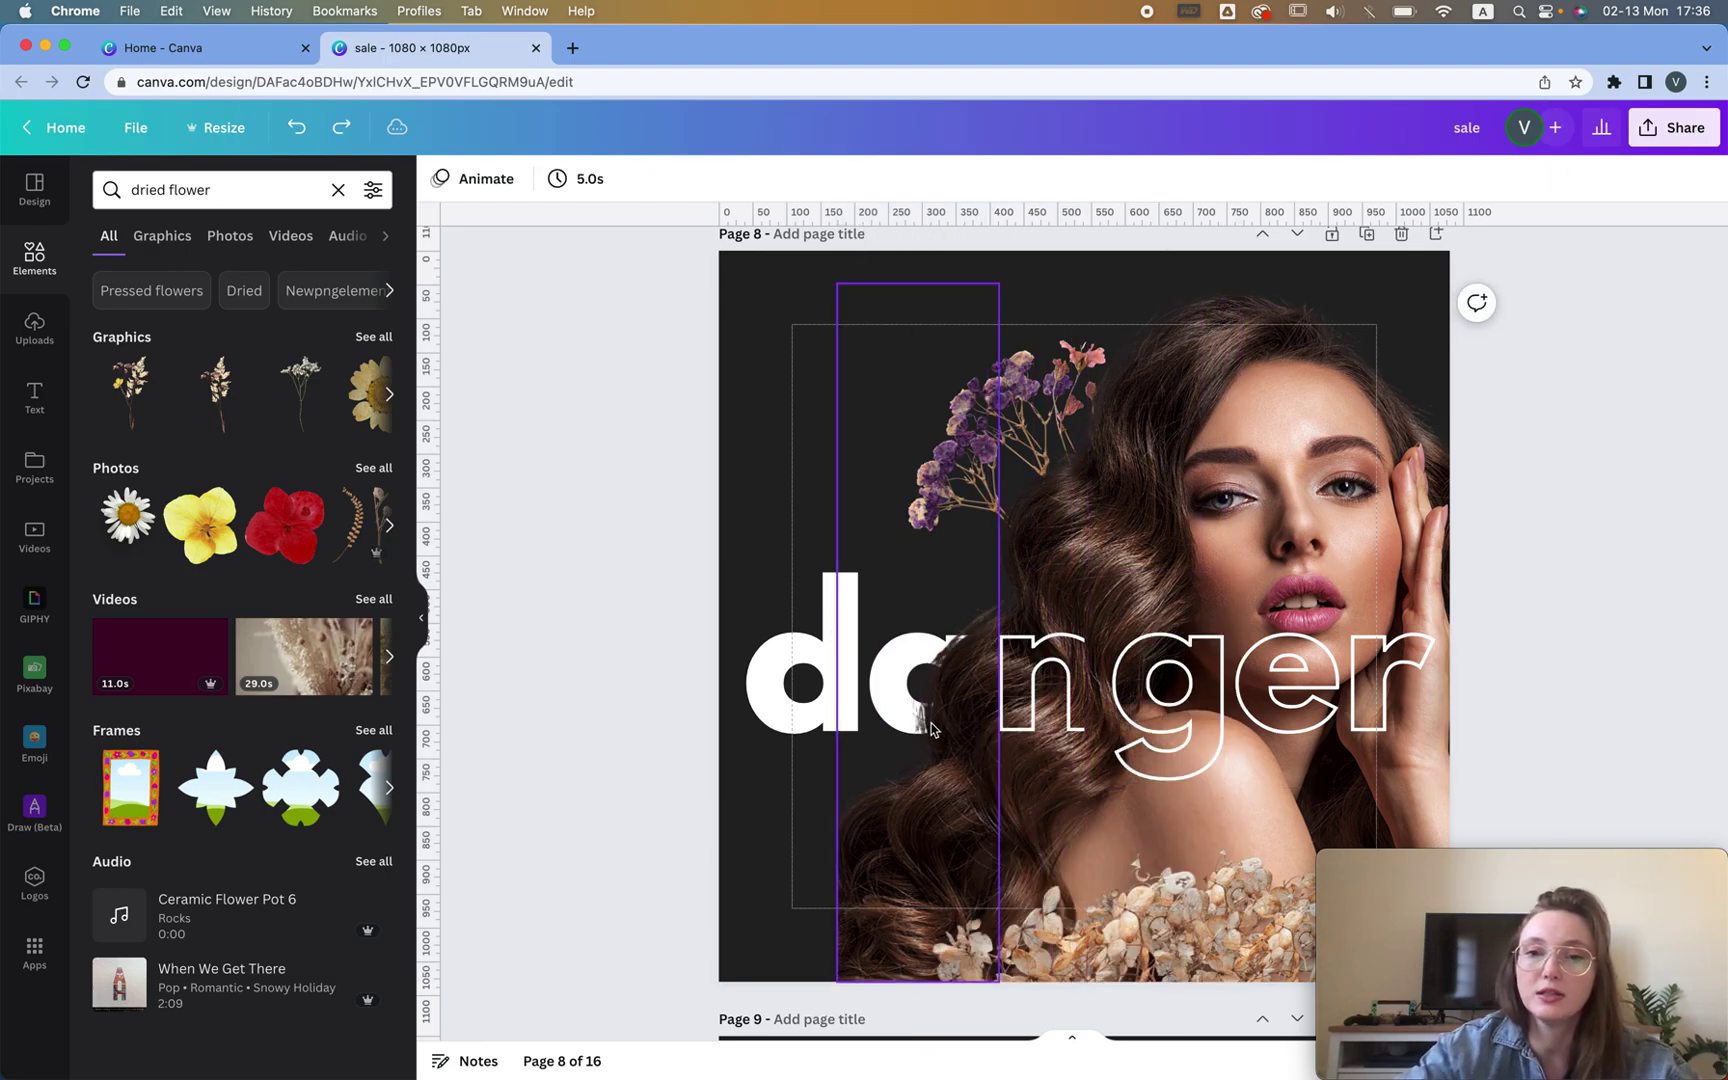
{"action": "key", "text": "Delete"}
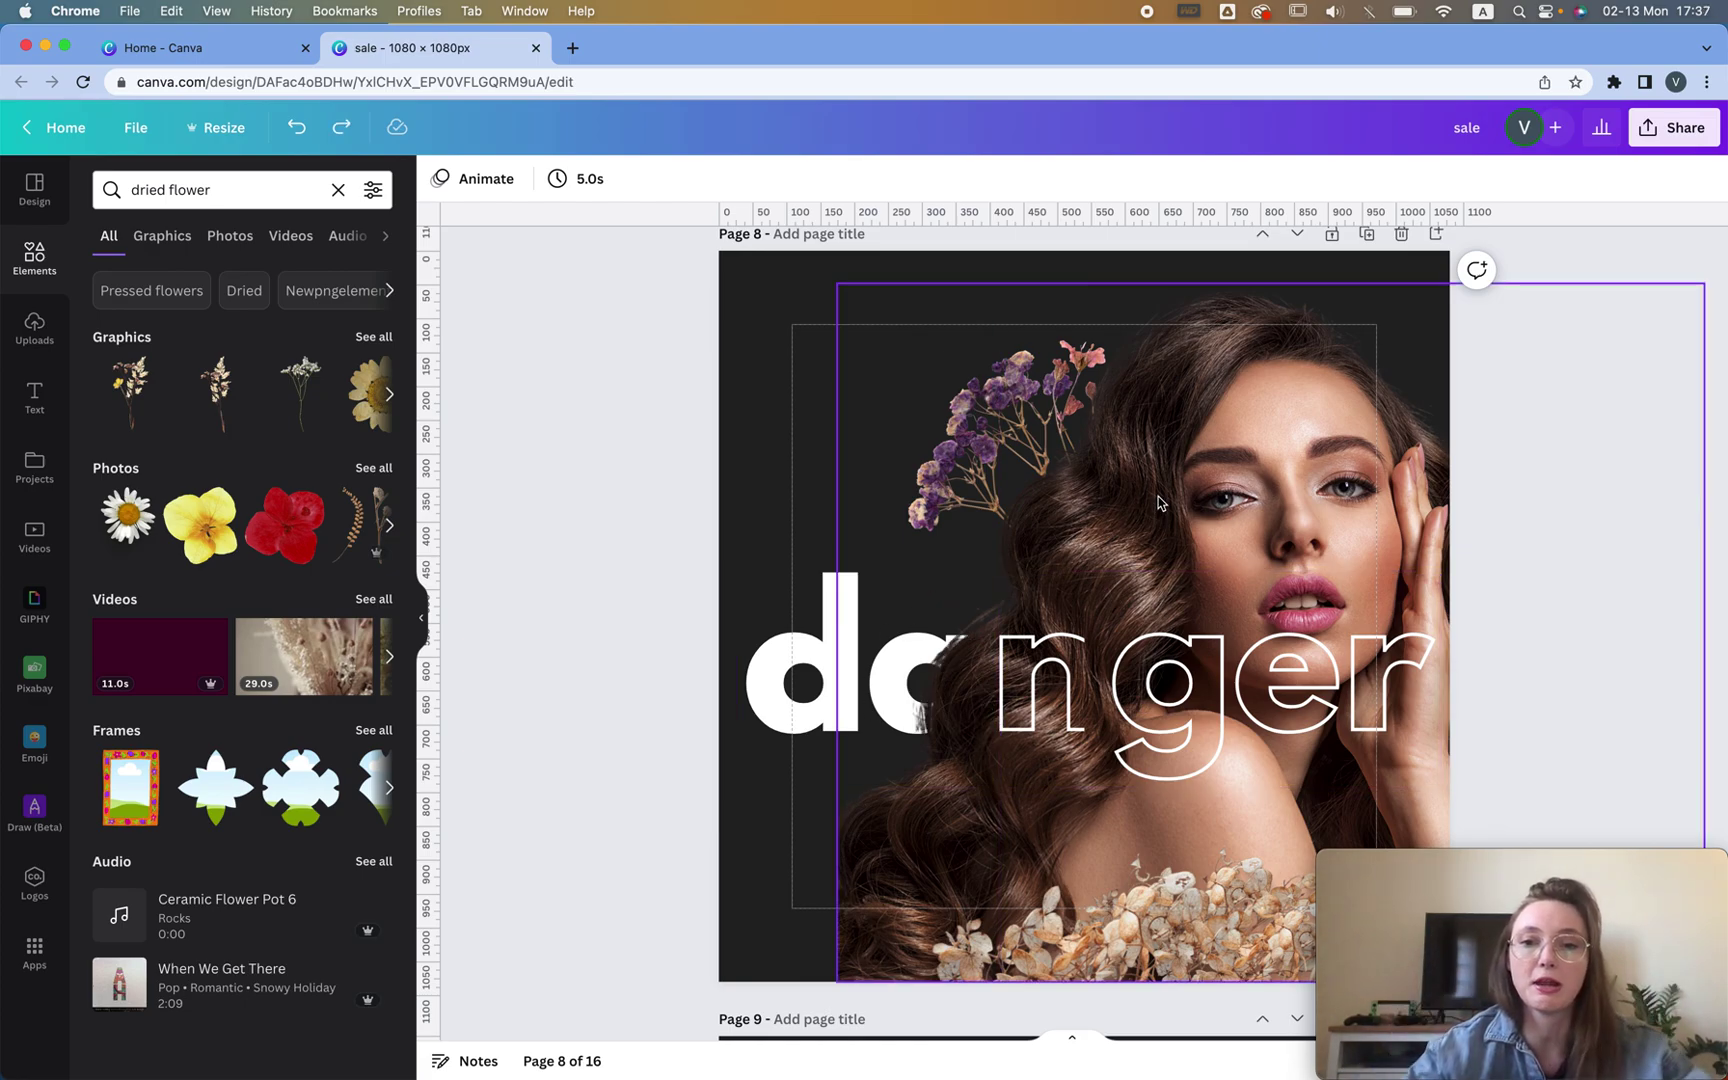
Place a copy of the model photo over page 8 and crop it to a thin vertical strip beside the letter "n"
{"action": "left_click", "coordinate": [1103, 648]}
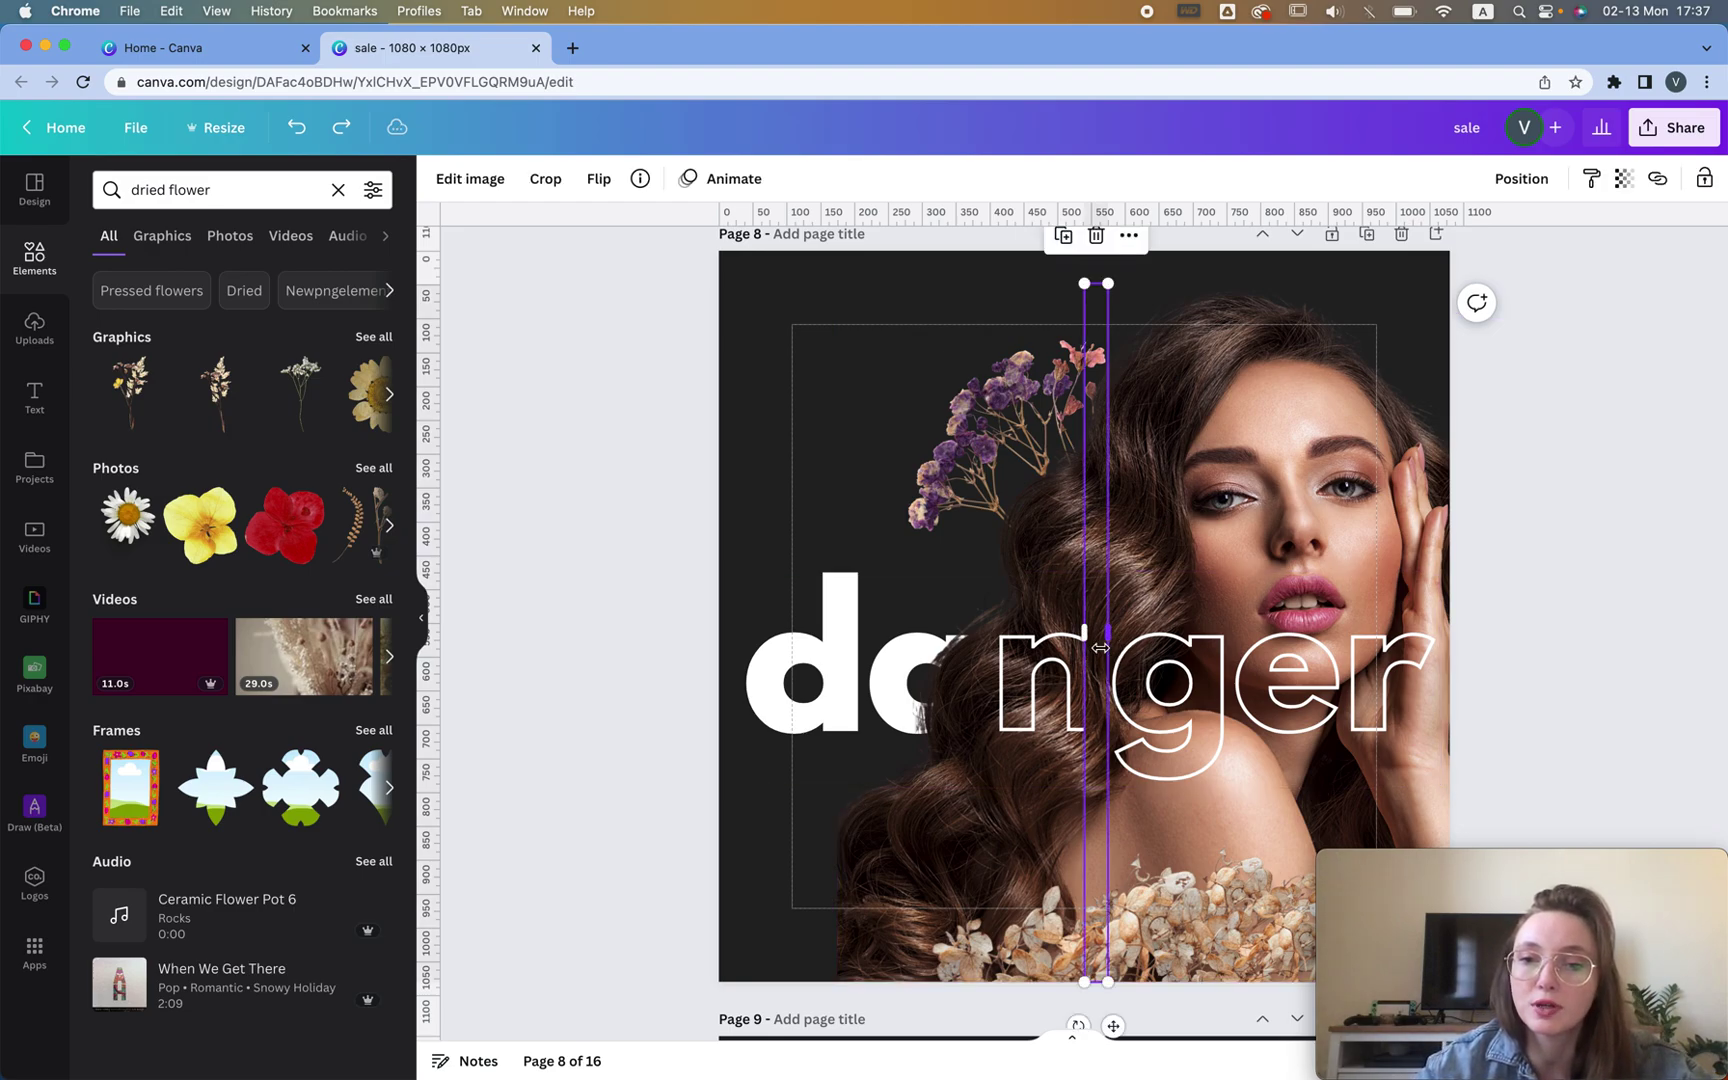
{"action": "left_click_drag", "start_coordinate": [1164, 549], "coordinate": [1205, 544]}
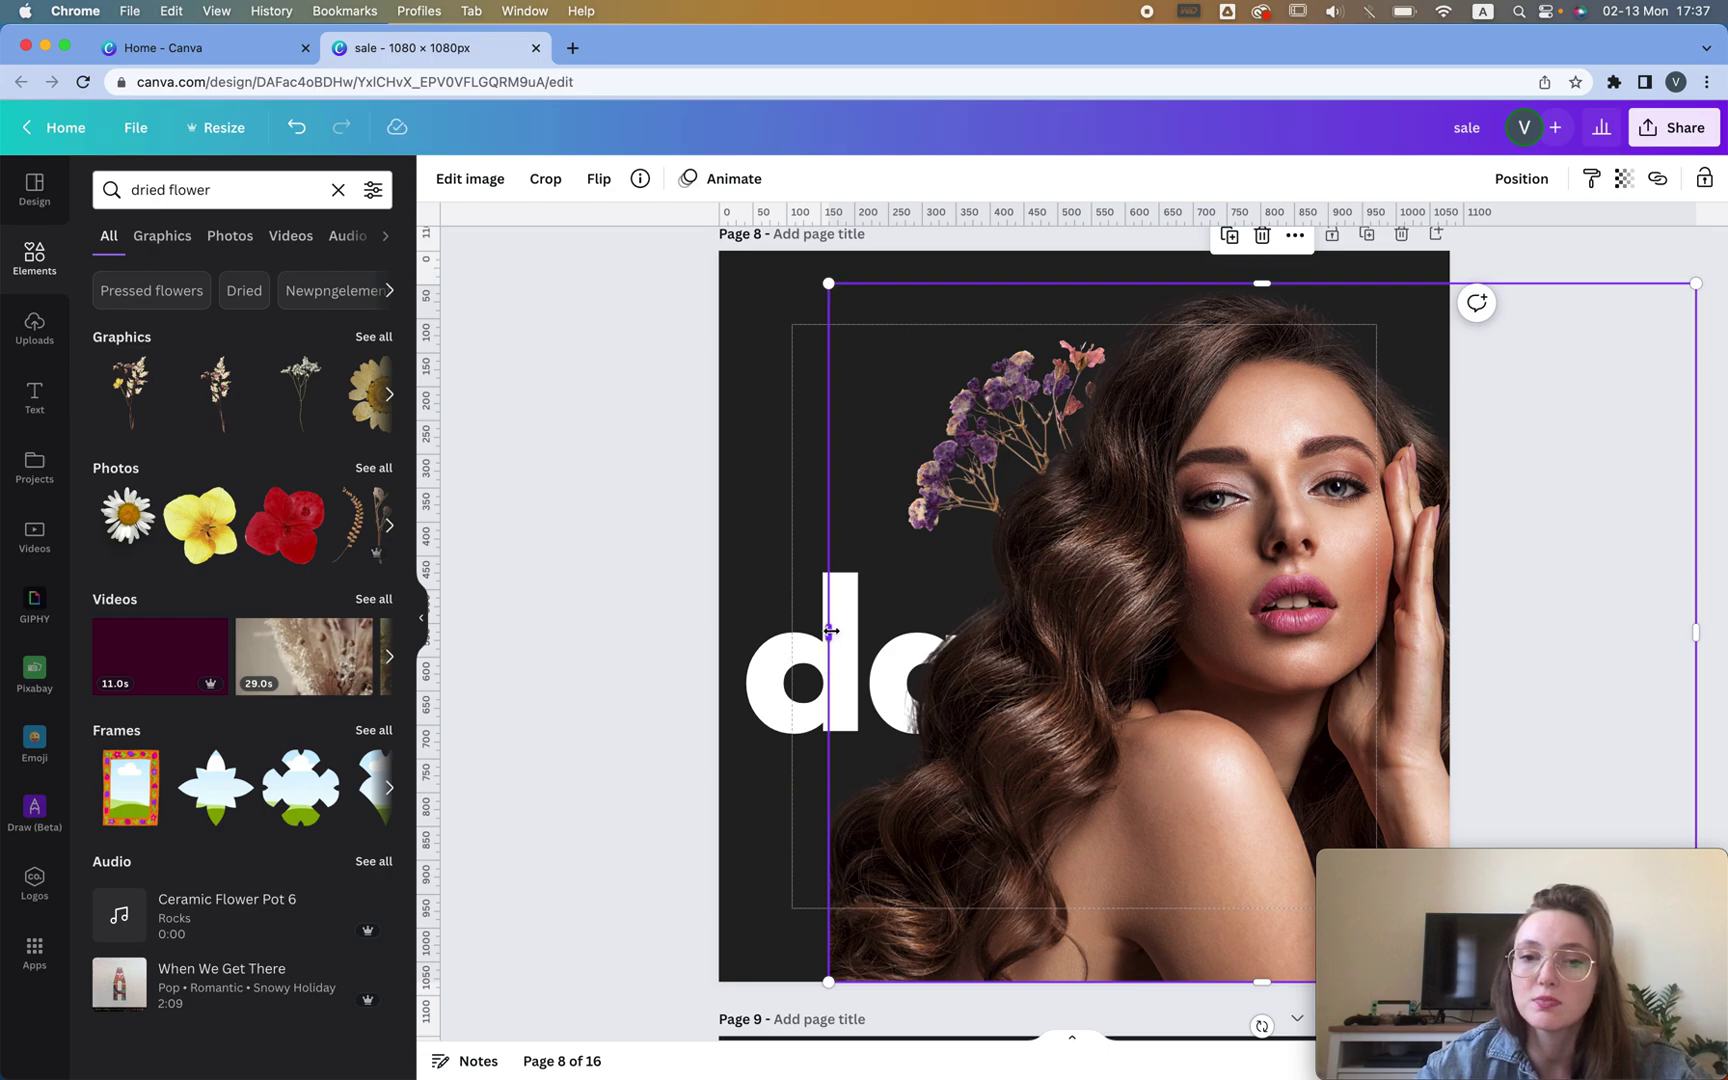
{"action": "left_click_drag", "start_coordinate": [830, 630], "coordinate": [1084, 631]}
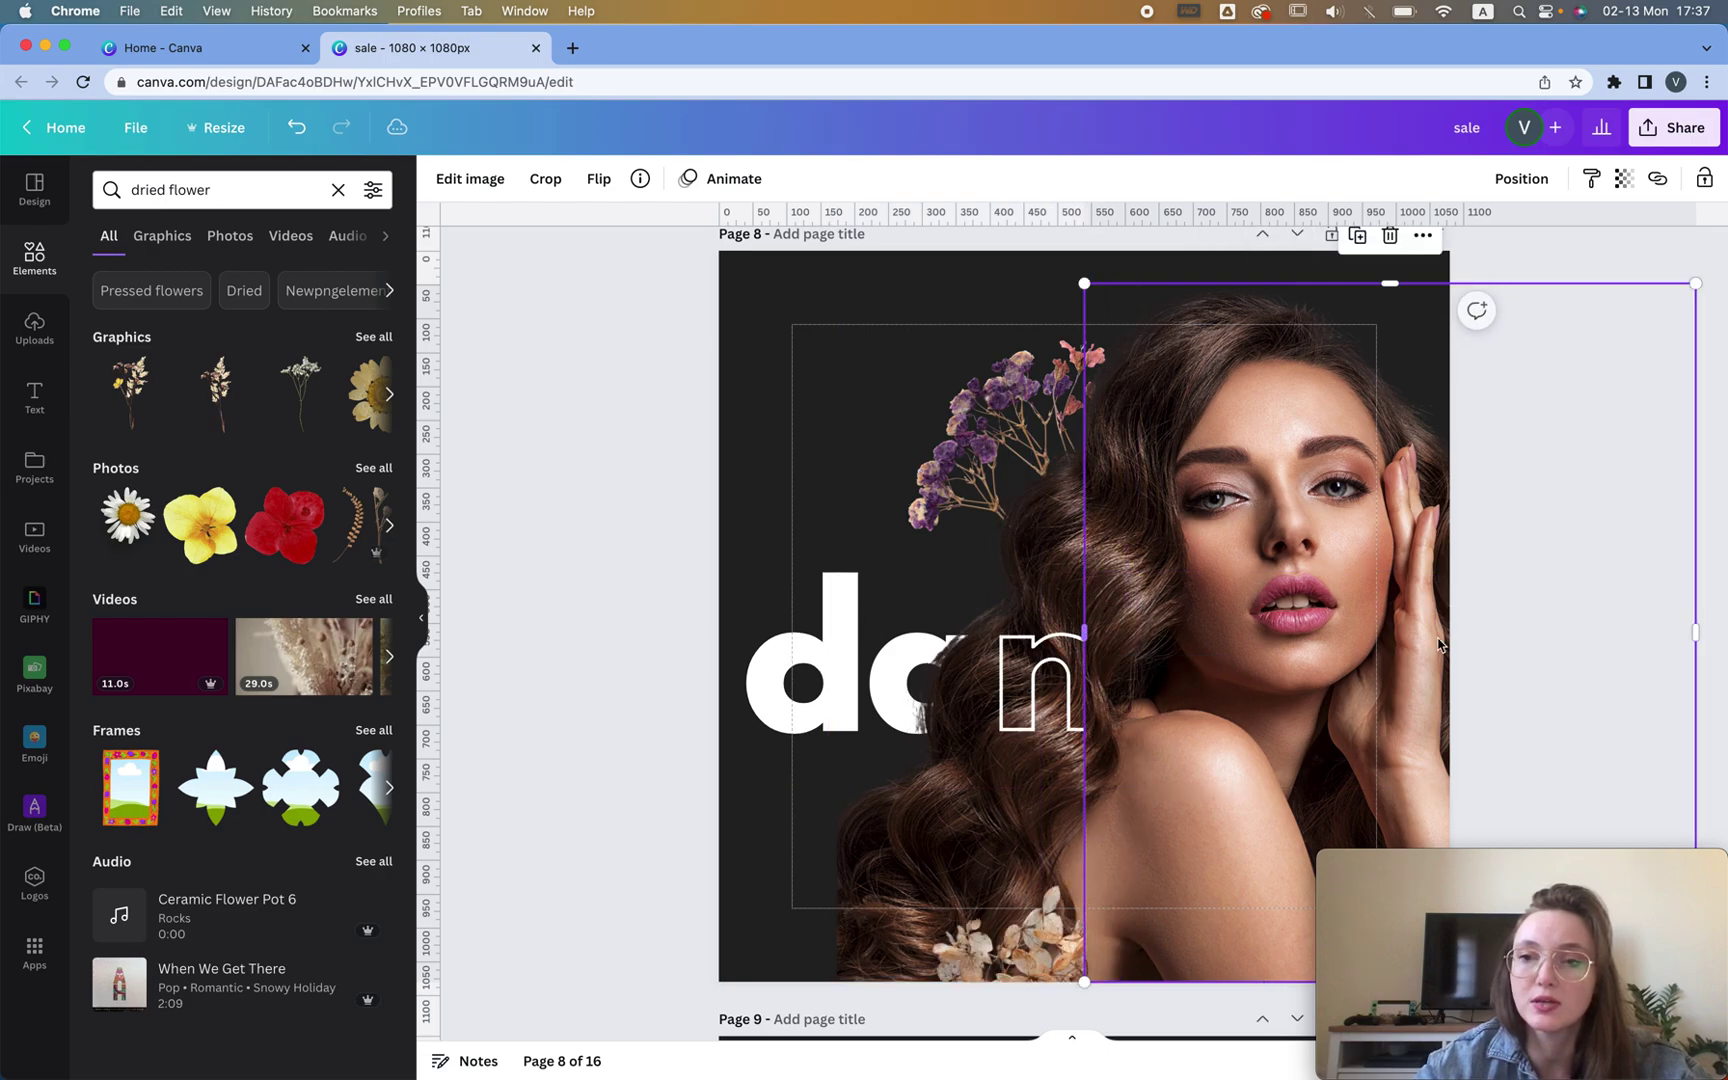
{"action": "left_click_drag", "start_coordinate": [1699, 636], "coordinate": [1104, 660]}
{"action": "left_click", "coordinate": [1512, 490]}
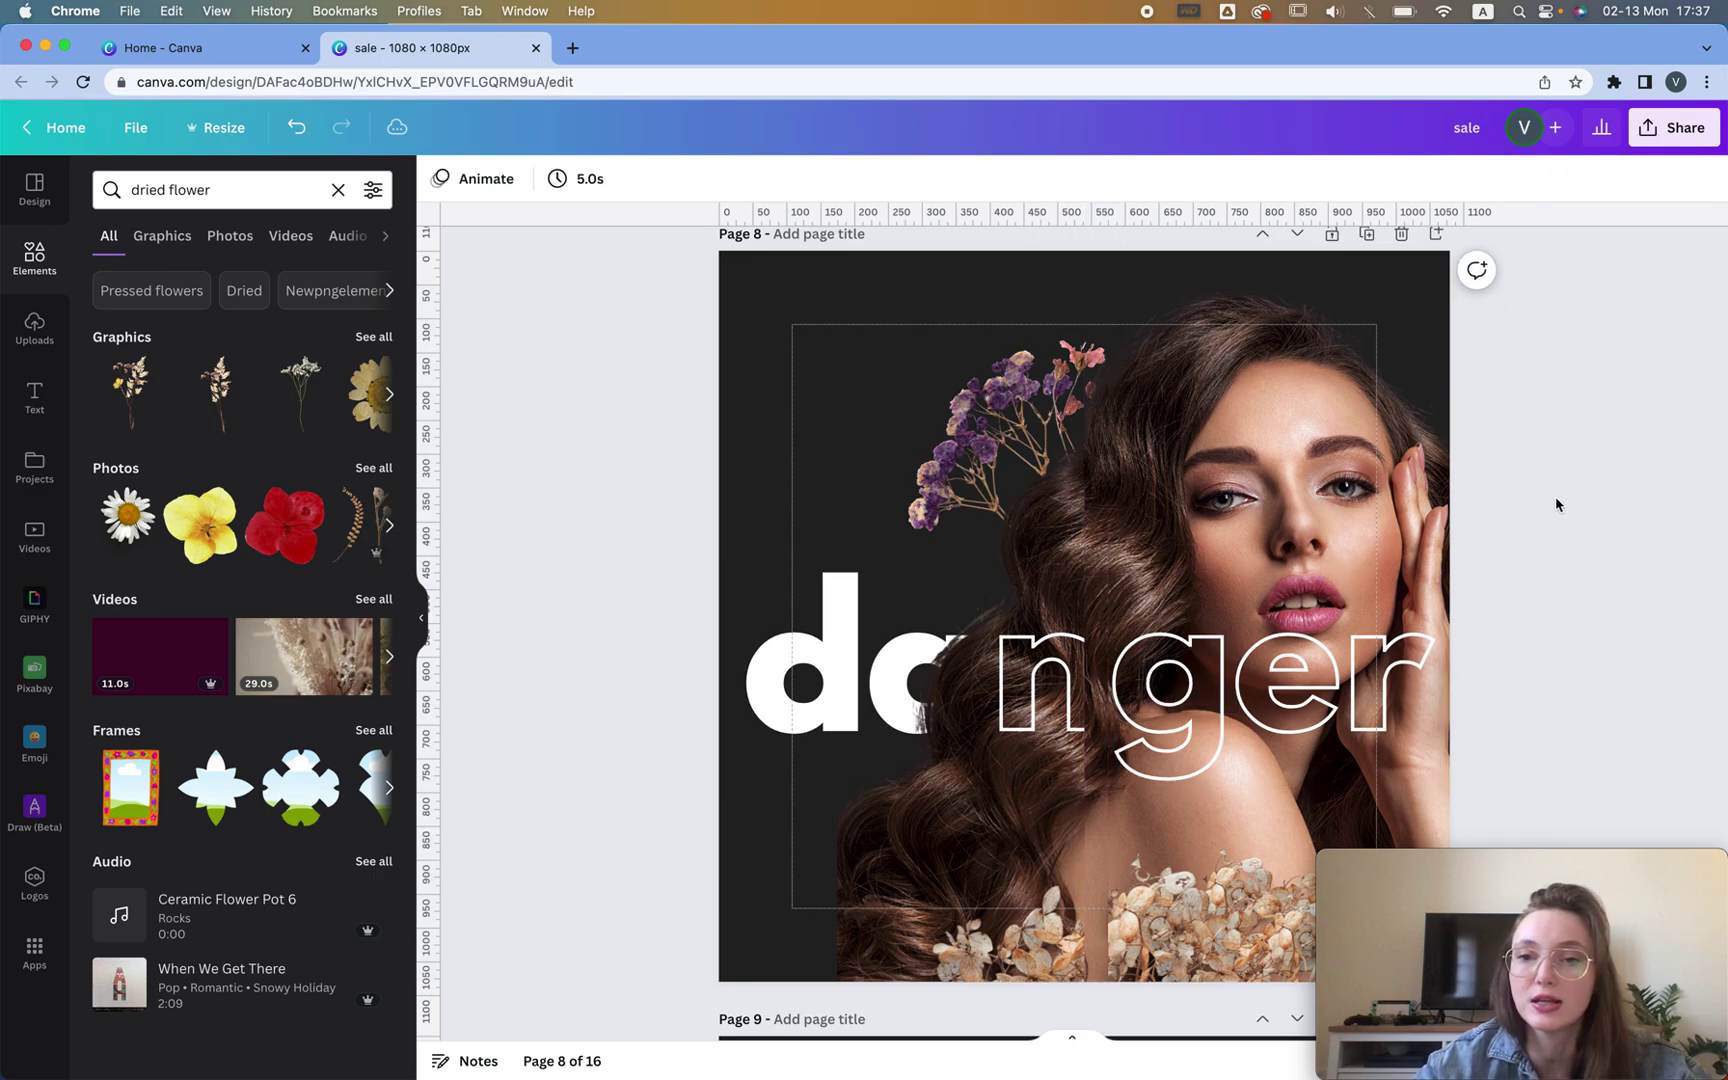
Nudge the thin photo strip sideways, select it together with the full model photo and align both by centre
{"action": "left_click", "coordinate": [1093, 583]}
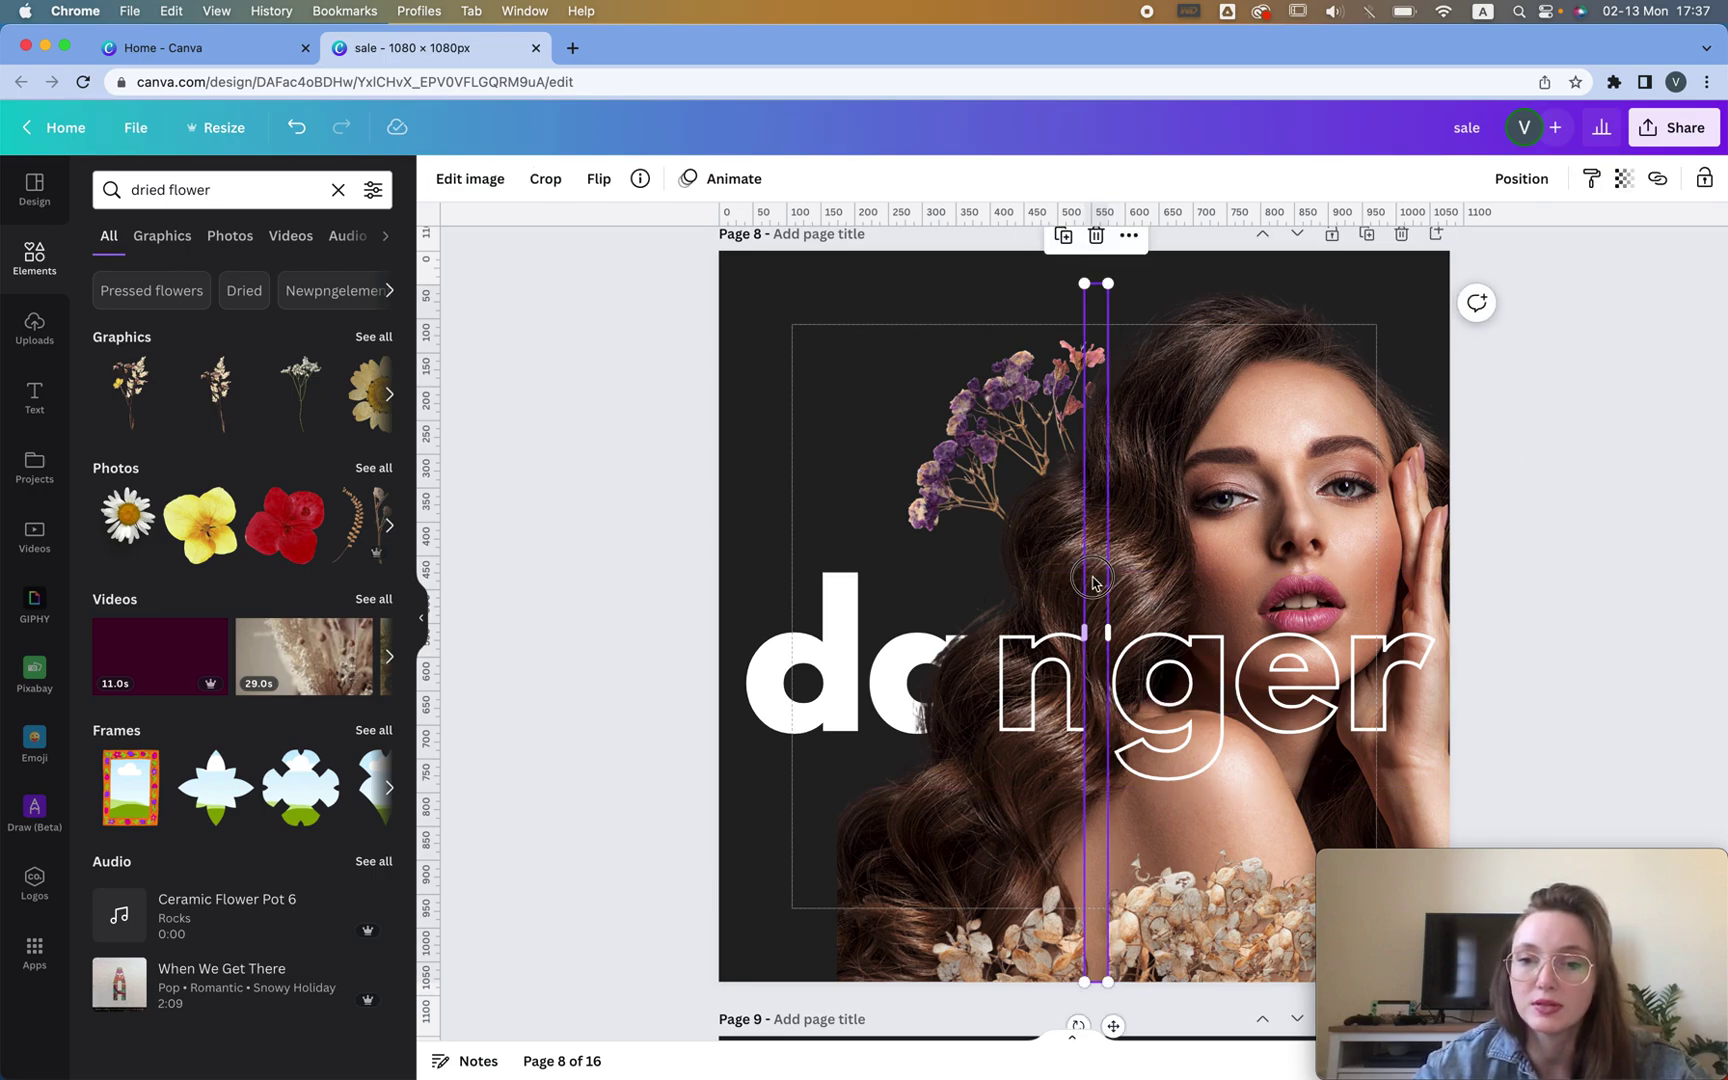
{"action": "left_click_drag", "start_coordinate": [1095, 575], "coordinate": [1098, 575]}
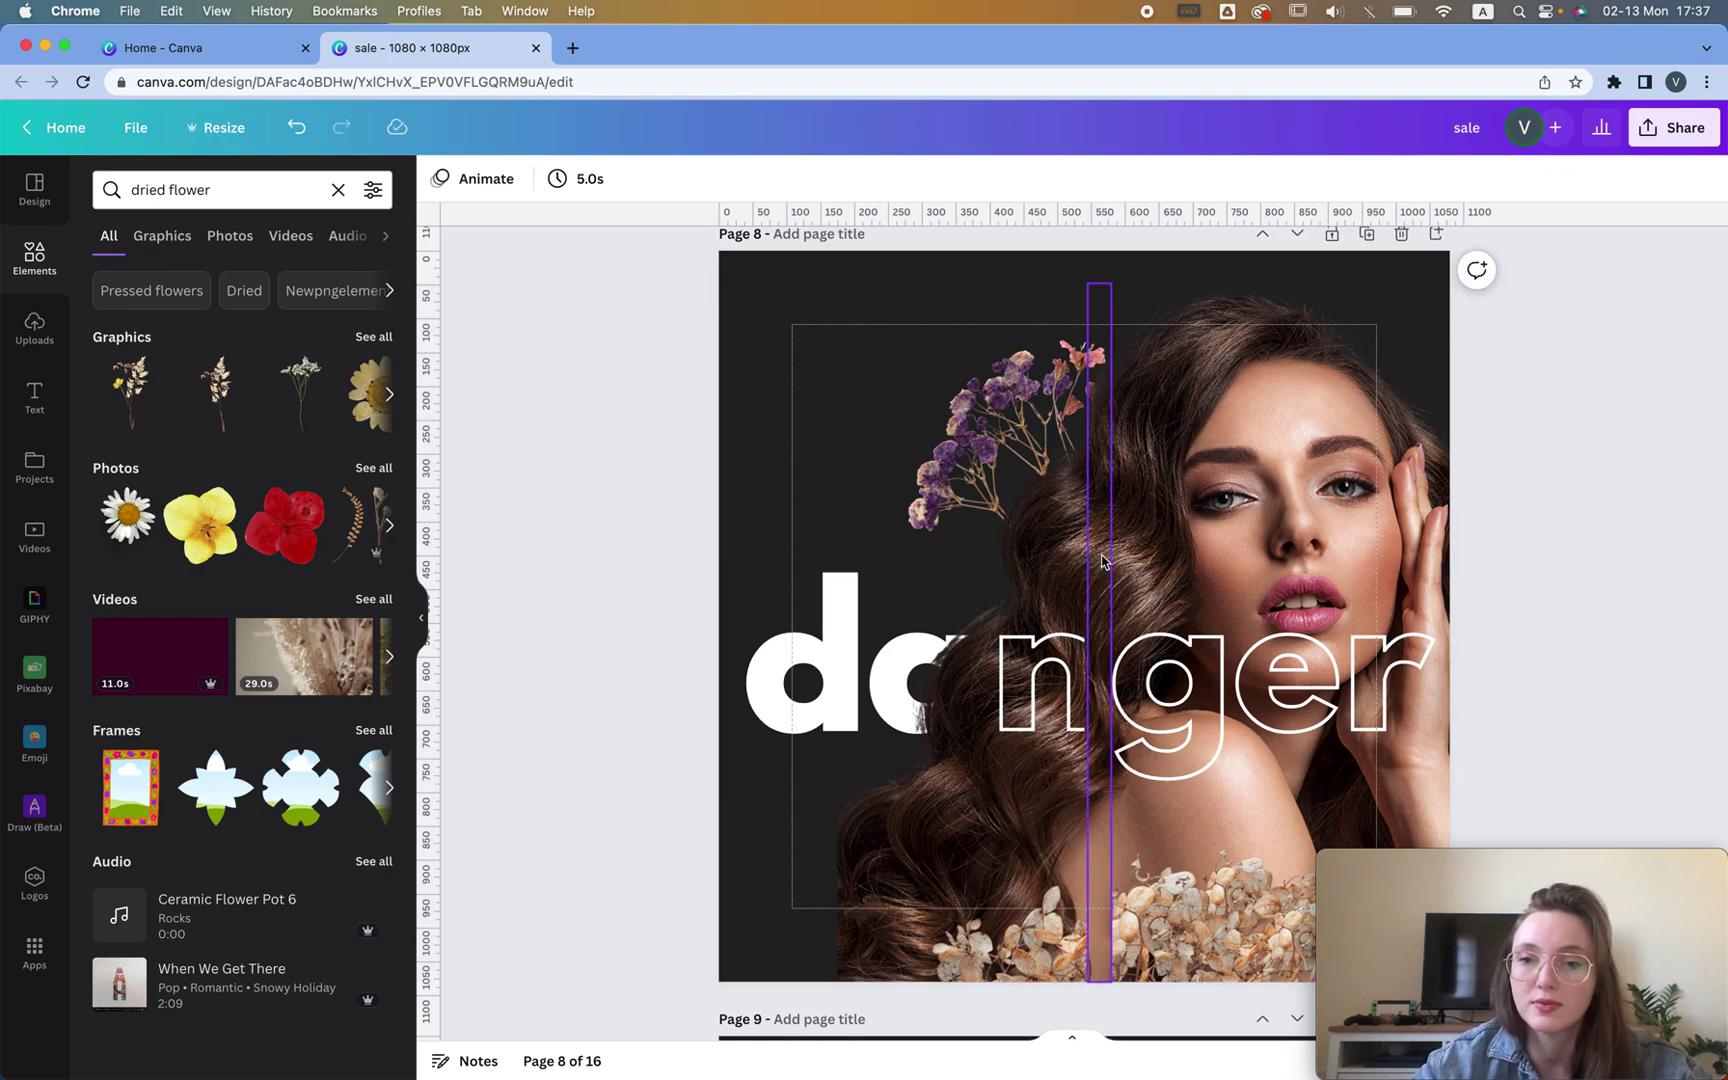
{"action": "left_click", "coordinate": [1266, 518], "text": "shift"}
{"action": "left_click", "coordinate": [1535, 170]}
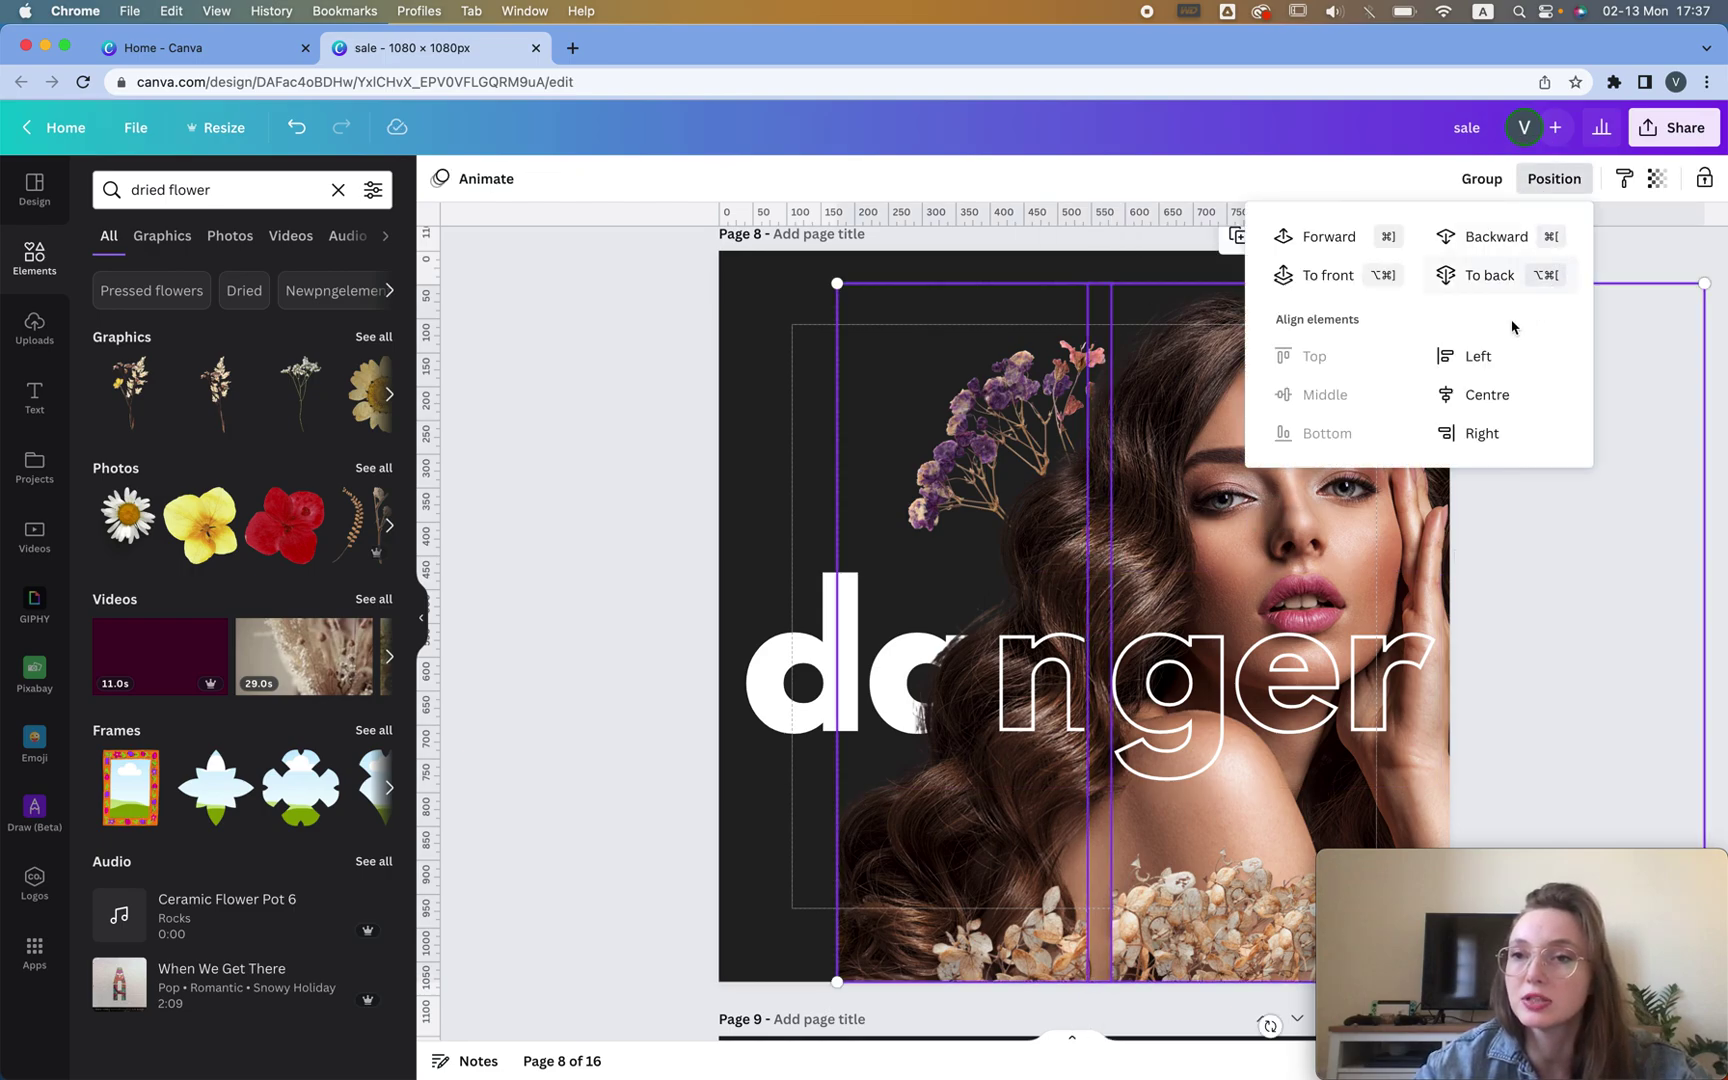
{"action": "left_click", "coordinate": [1485, 395]}
{"action": "left_click", "coordinate": [1428, 597]}
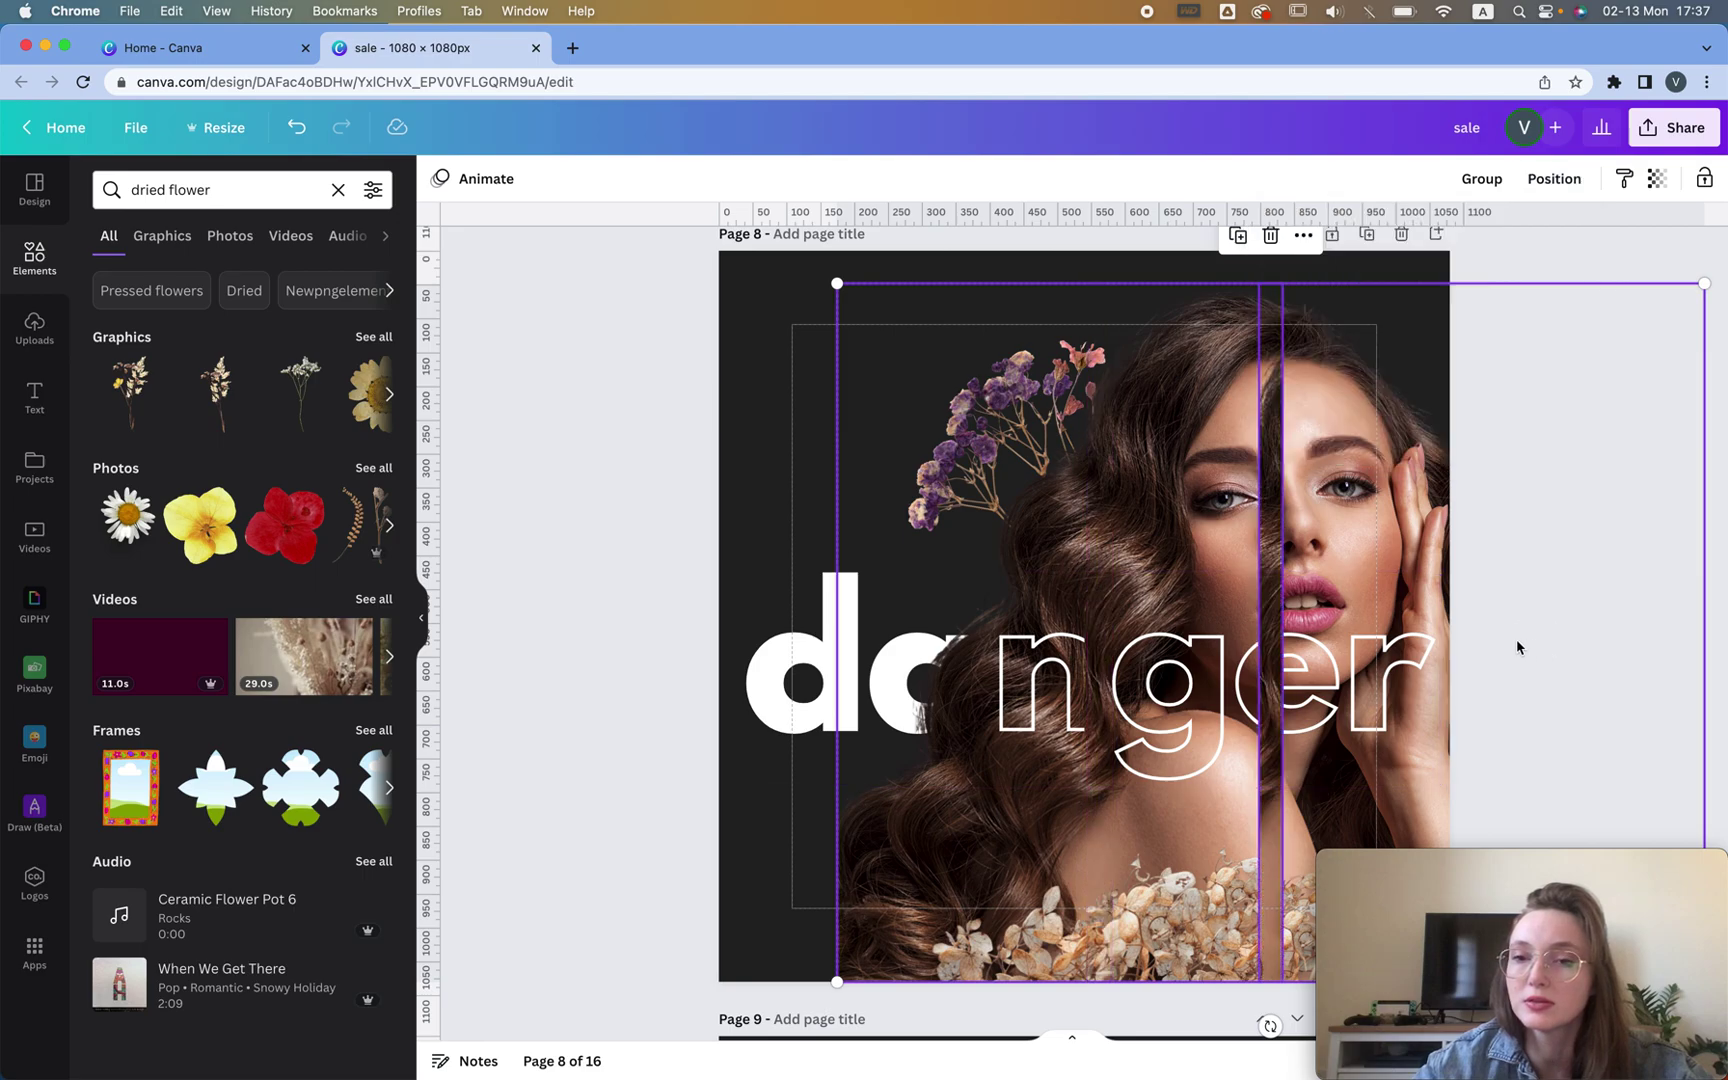
Delete the thin photo strip on page 8 and crop a fresh overlaid copy of the model photo to a narrow vertical strip between "n" and "g"
{"action": "left_click", "coordinate": [1516, 644]}
{"action": "left_click", "coordinate": [1270, 300]}
{"action": "key", "text": "Delete"}
{"action": "left_click", "coordinate": [1258, 473]}
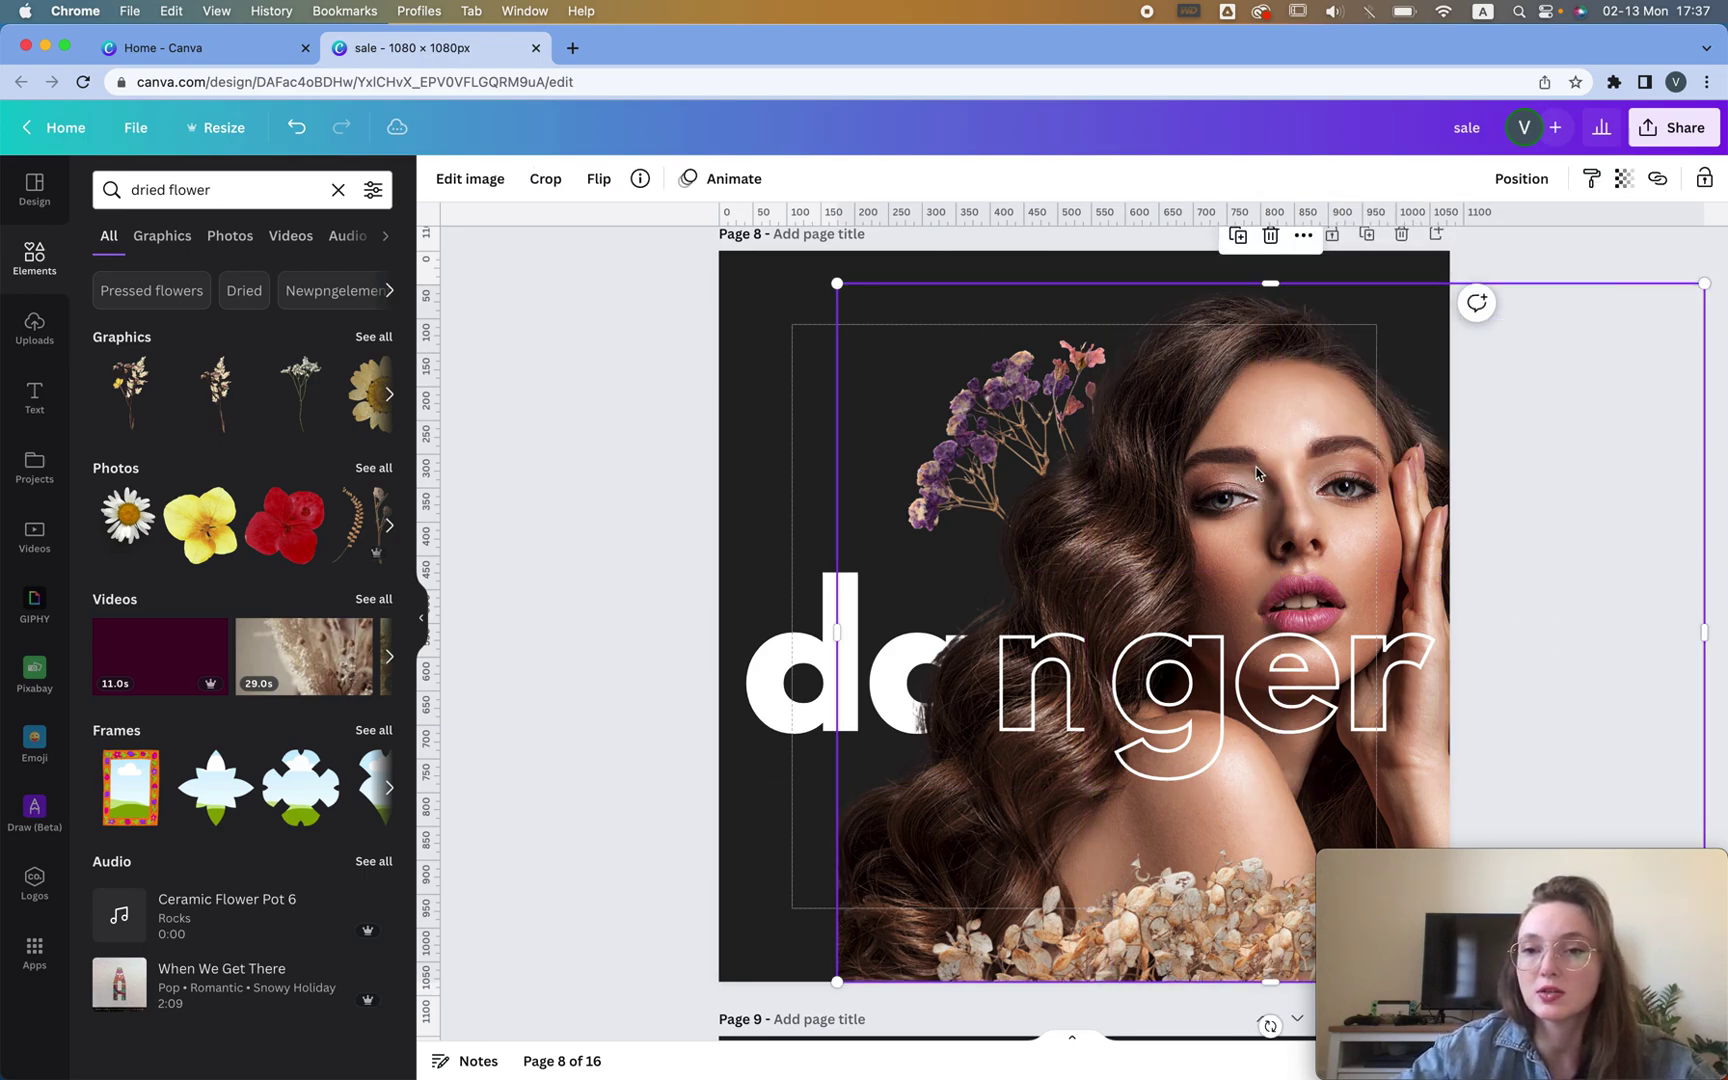
{"action": "key", "text": "ctrl+d"}
{"action": "left_click_drag", "start_coordinate": [1265, 512], "coordinate": [1251, 498]}
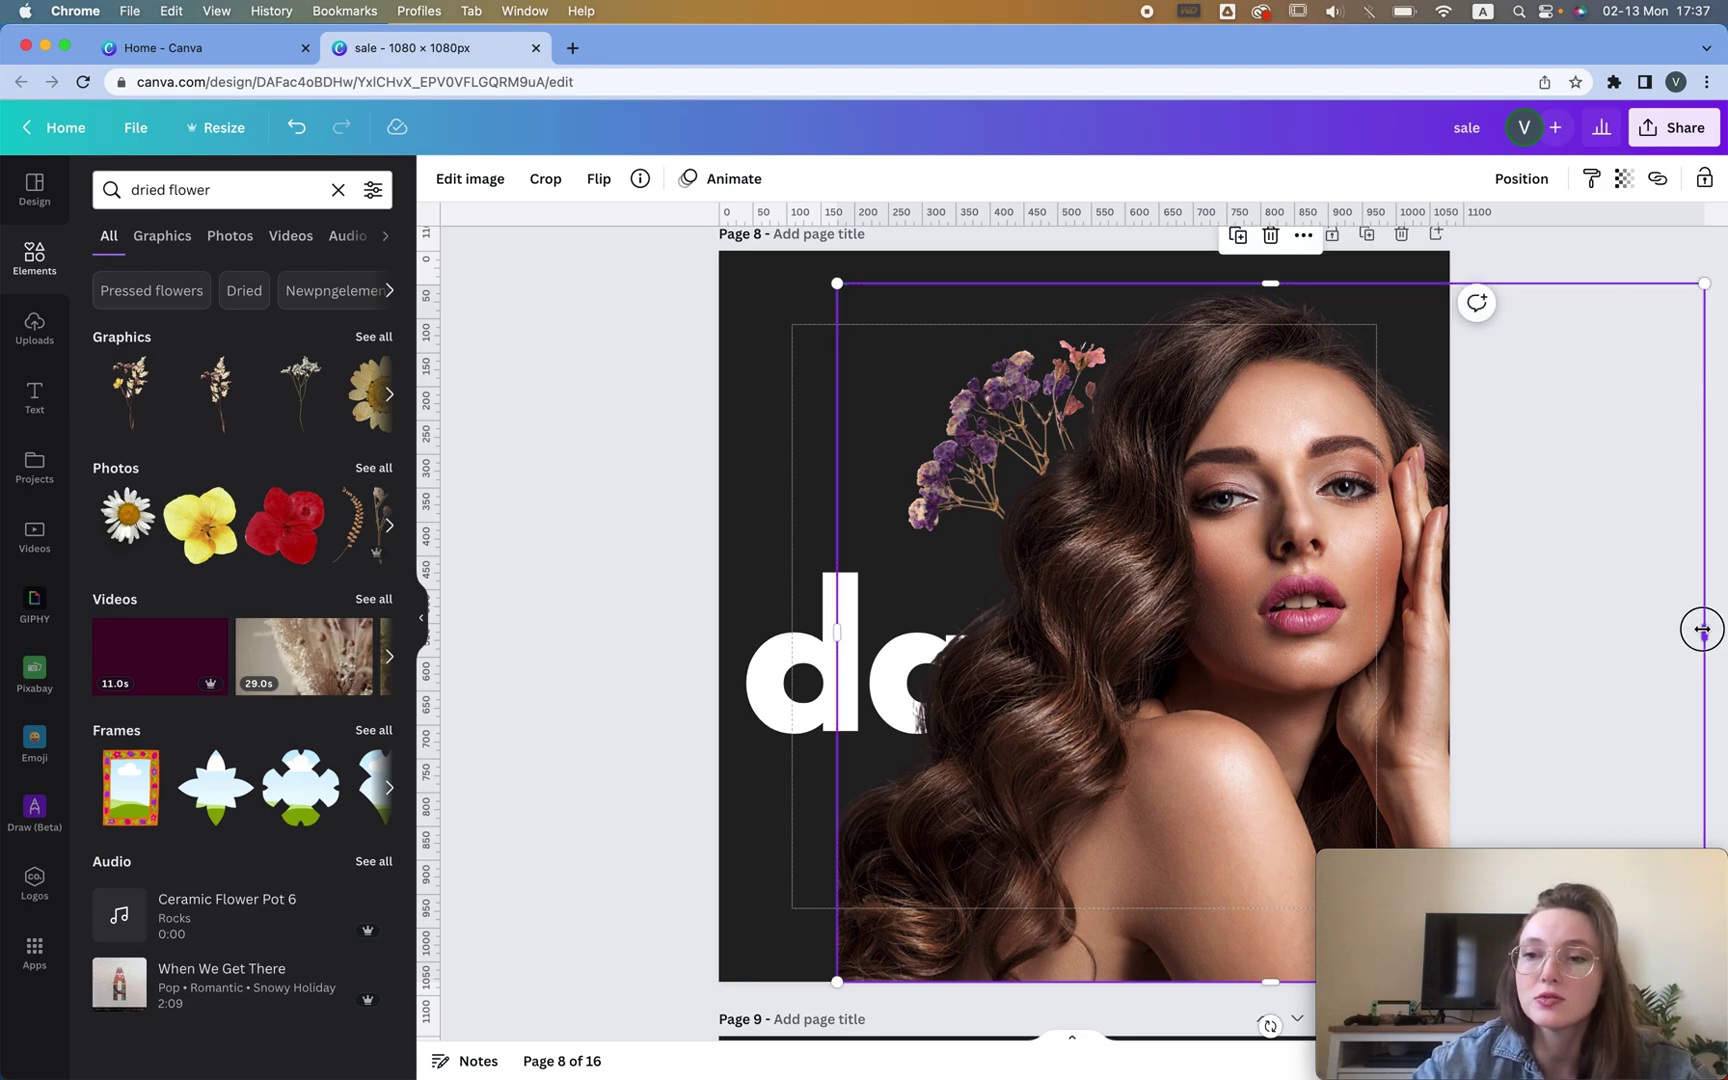
{"action": "left_click_drag", "start_coordinate": [1702, 629], "coordinate": [1099, 646]}
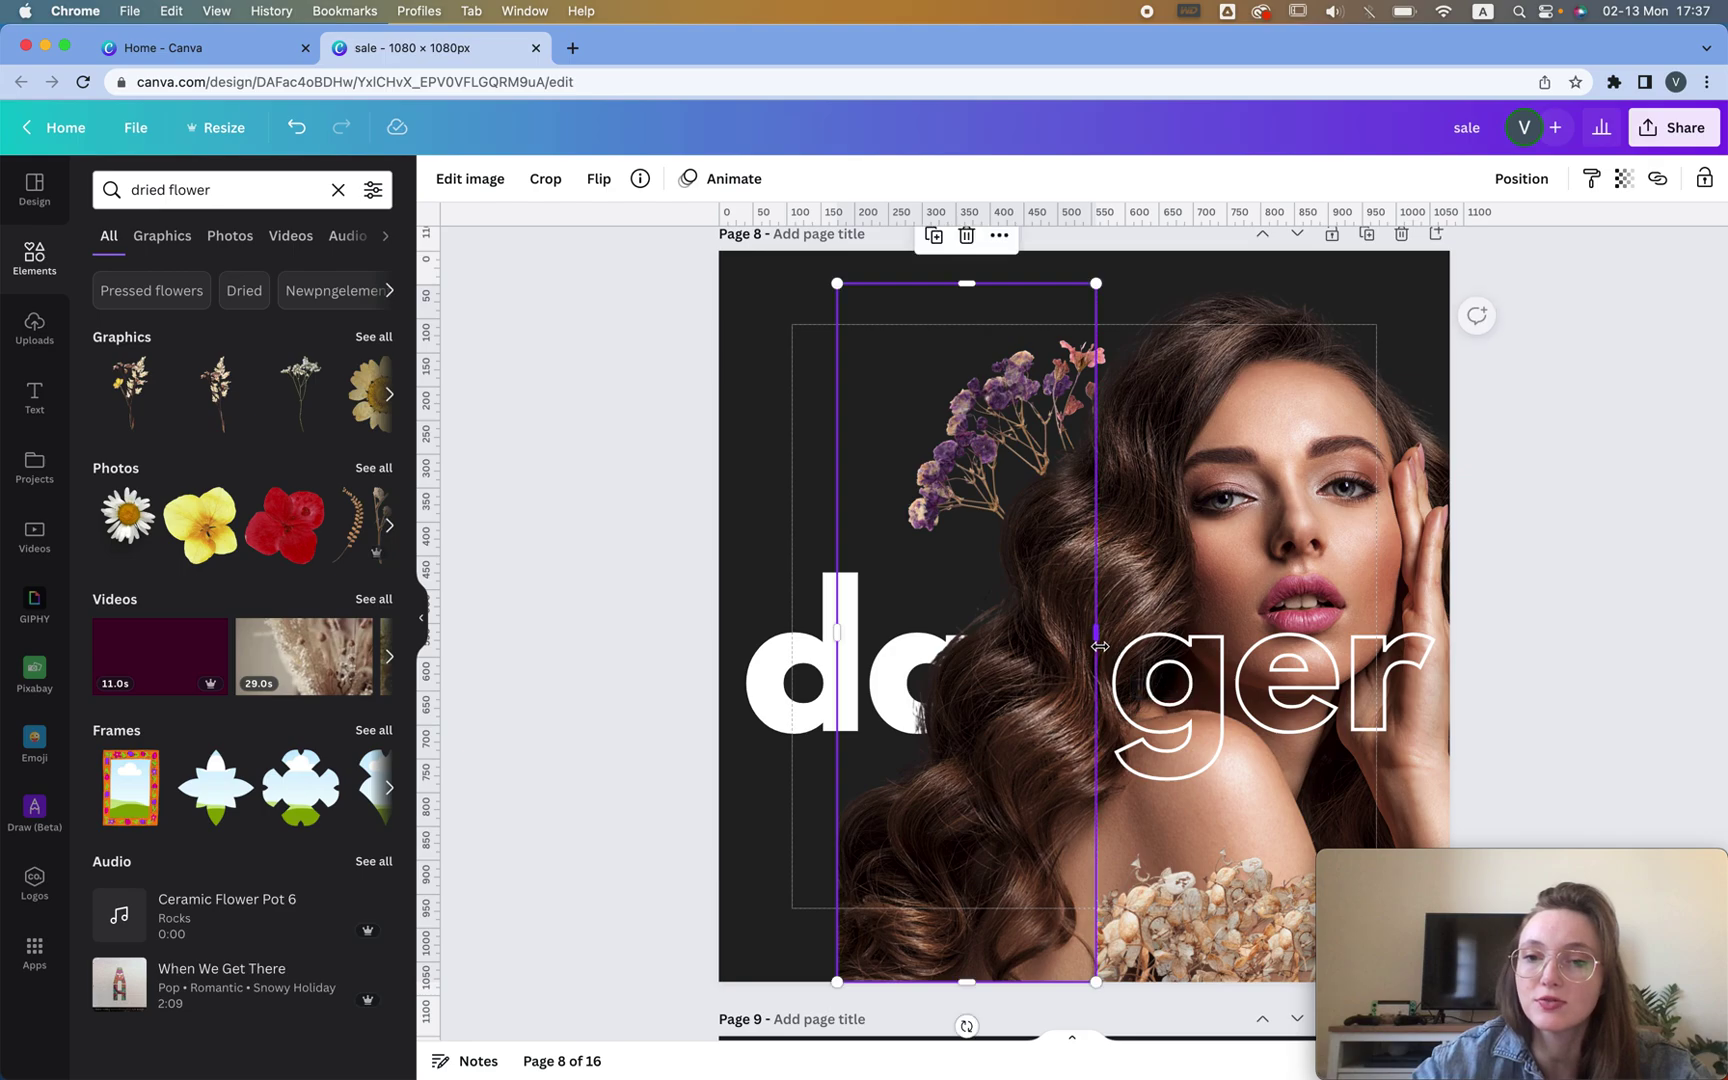
{"action": "left_click_drag", "start_coordinate": [841, 635], "coordinate": [1110, 622]}
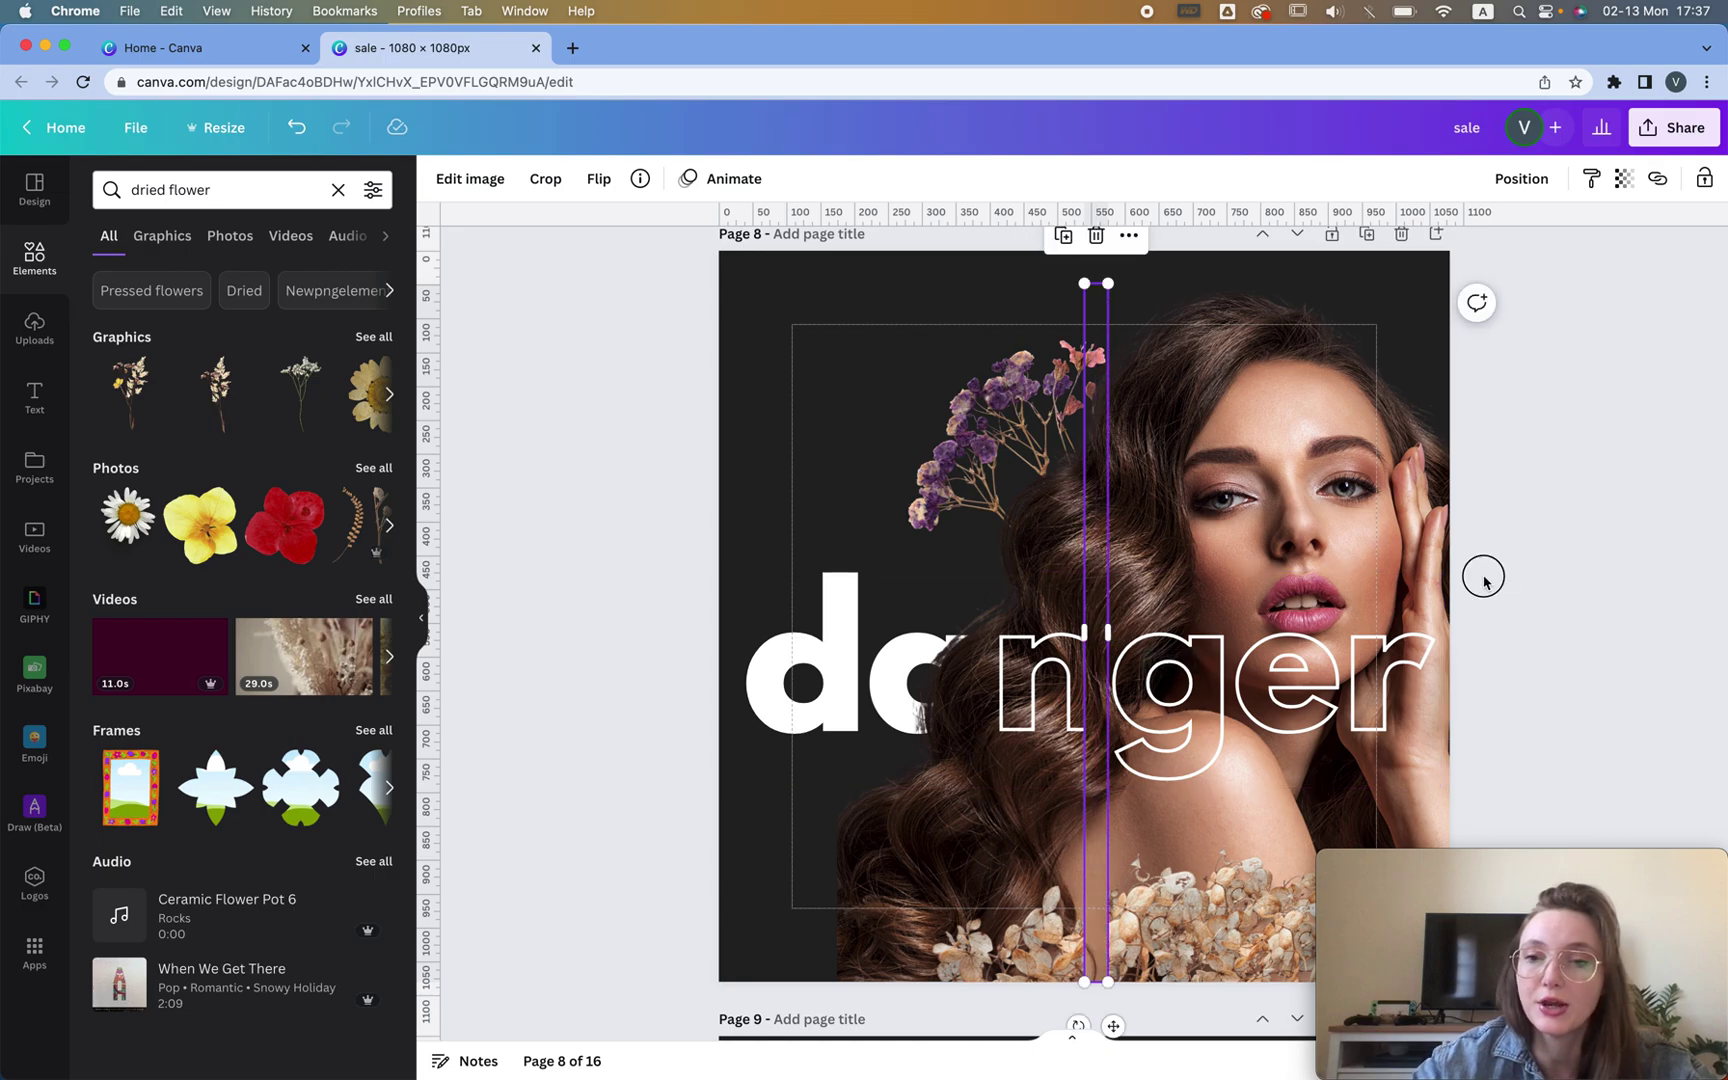
{"action": "left_click", "coordinate": [1484, 582]}
Go to the 2023 design on page 16 and search the elements library for "gradient"
{"action": "scroll", "coordinate": [1451, 574], "scroll_direction": "down", "scroll_amount": 10}
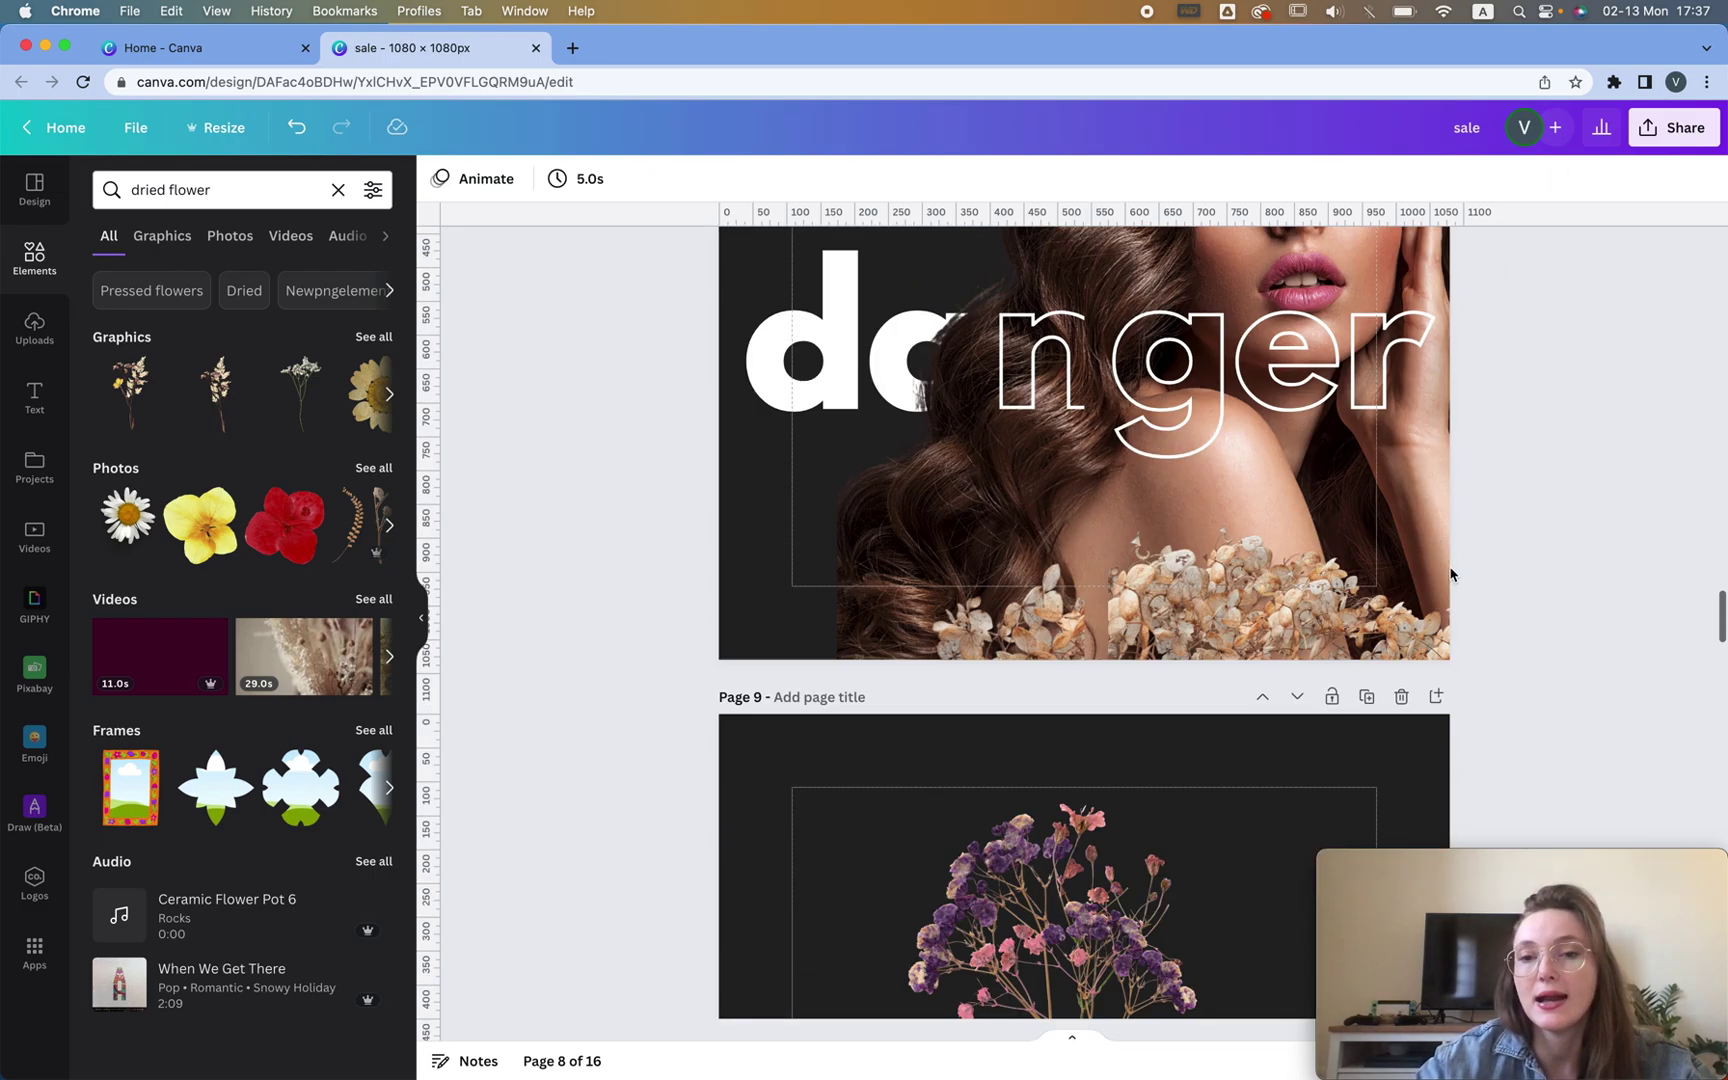
{"action": "scroll", "coordinate": [1451, 574], "scroll_direction": "down", "scroll_amount": 20}
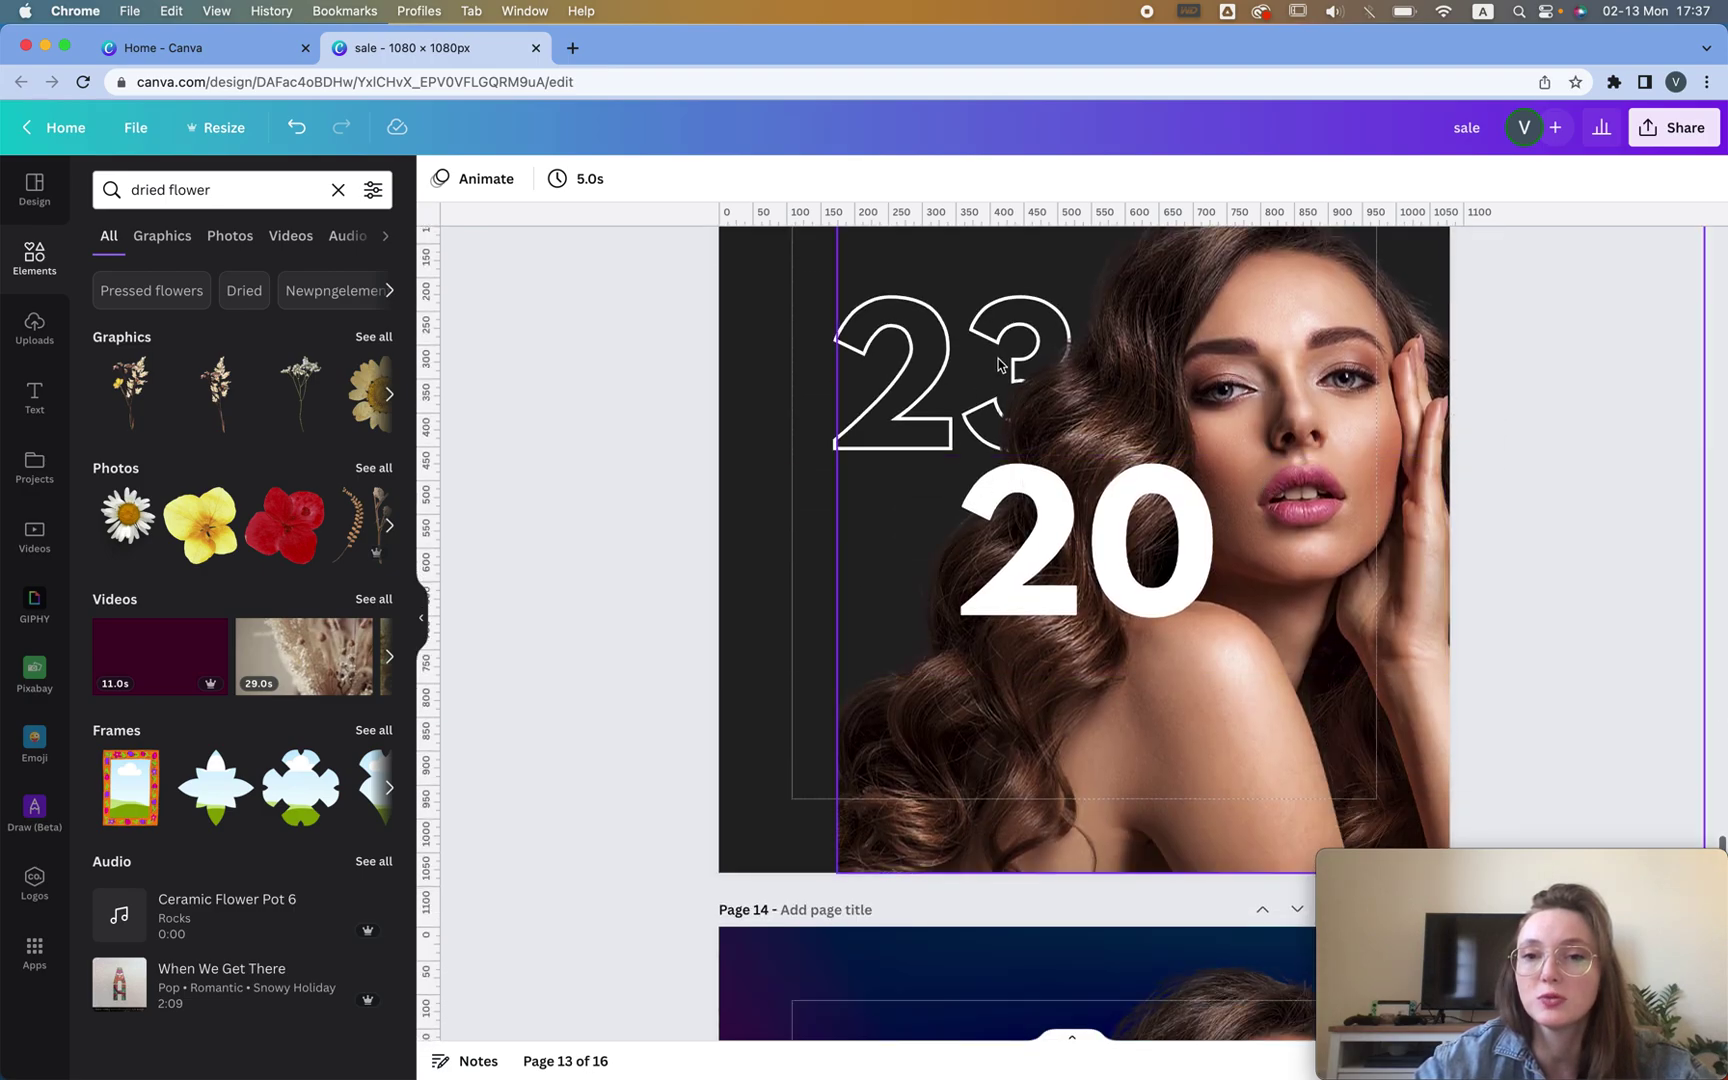
{"action": "scroll", "coordinate": [1008, 421], "scroll_direction": "up", "scroll_amount": 2}
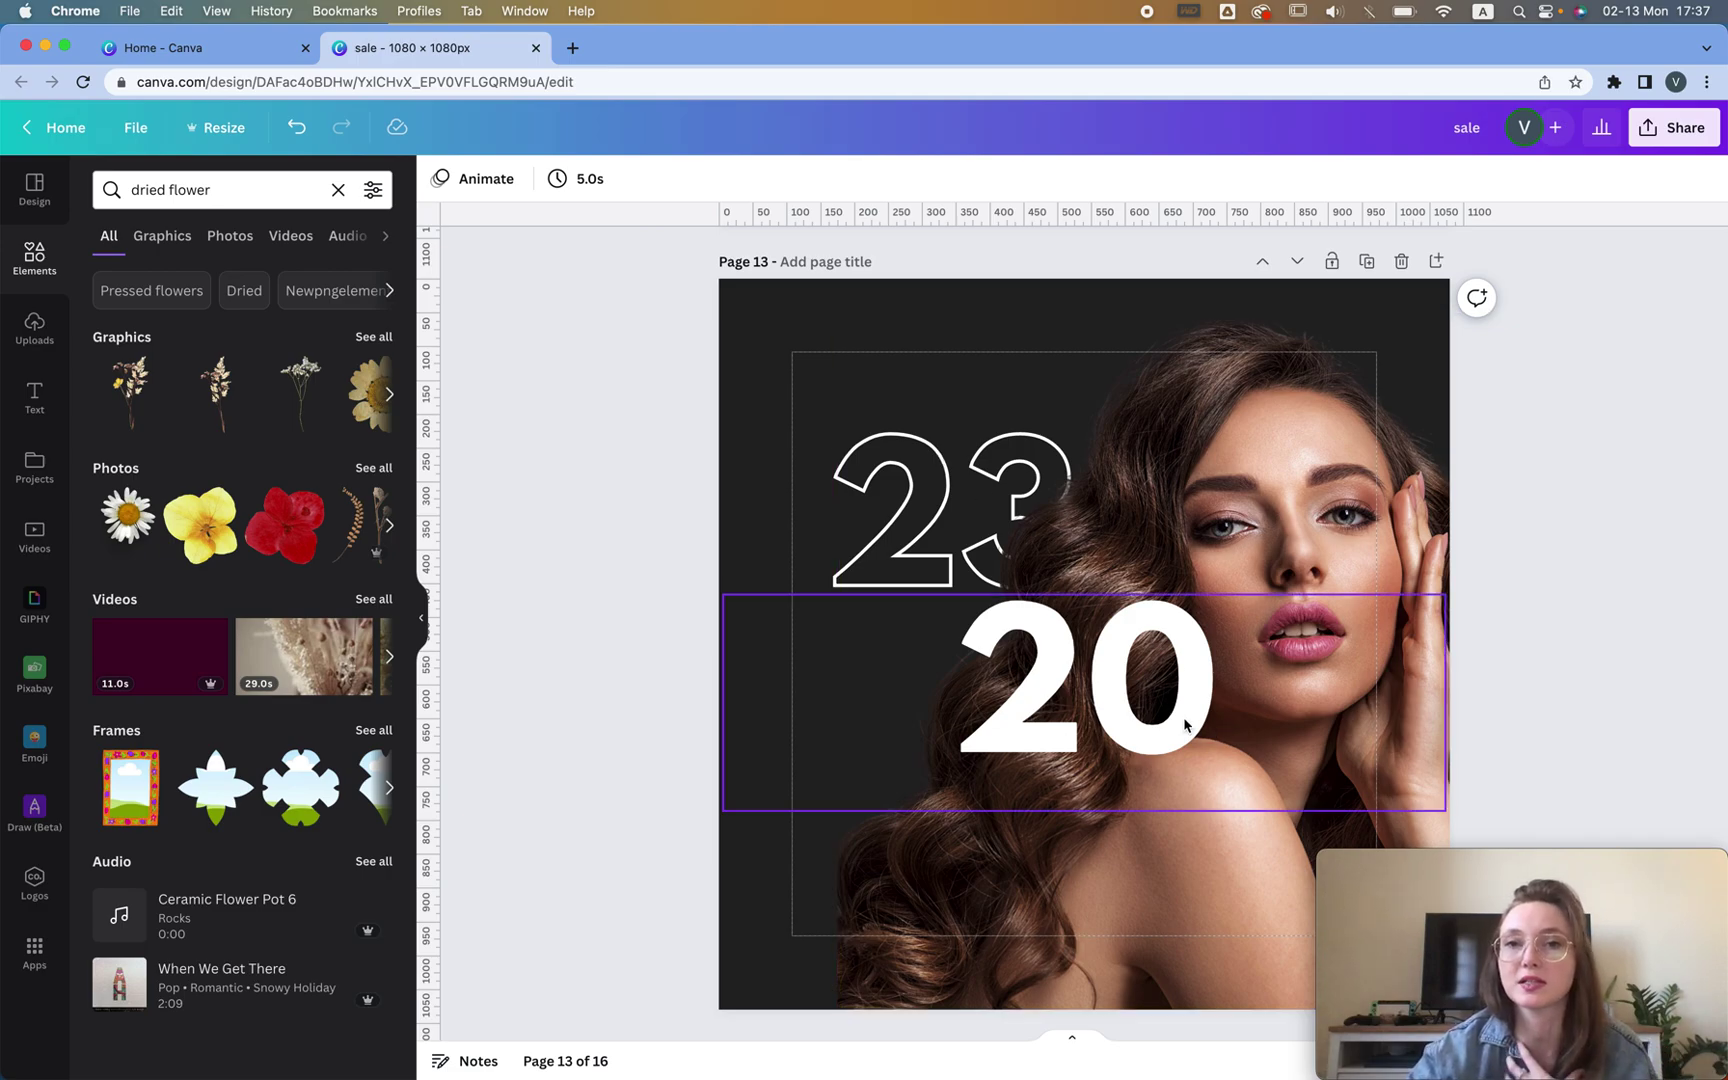
{"action": "scroll", "coordinate": [1185, 724], "scroll_direction": "down", "scroll_amount": 15}
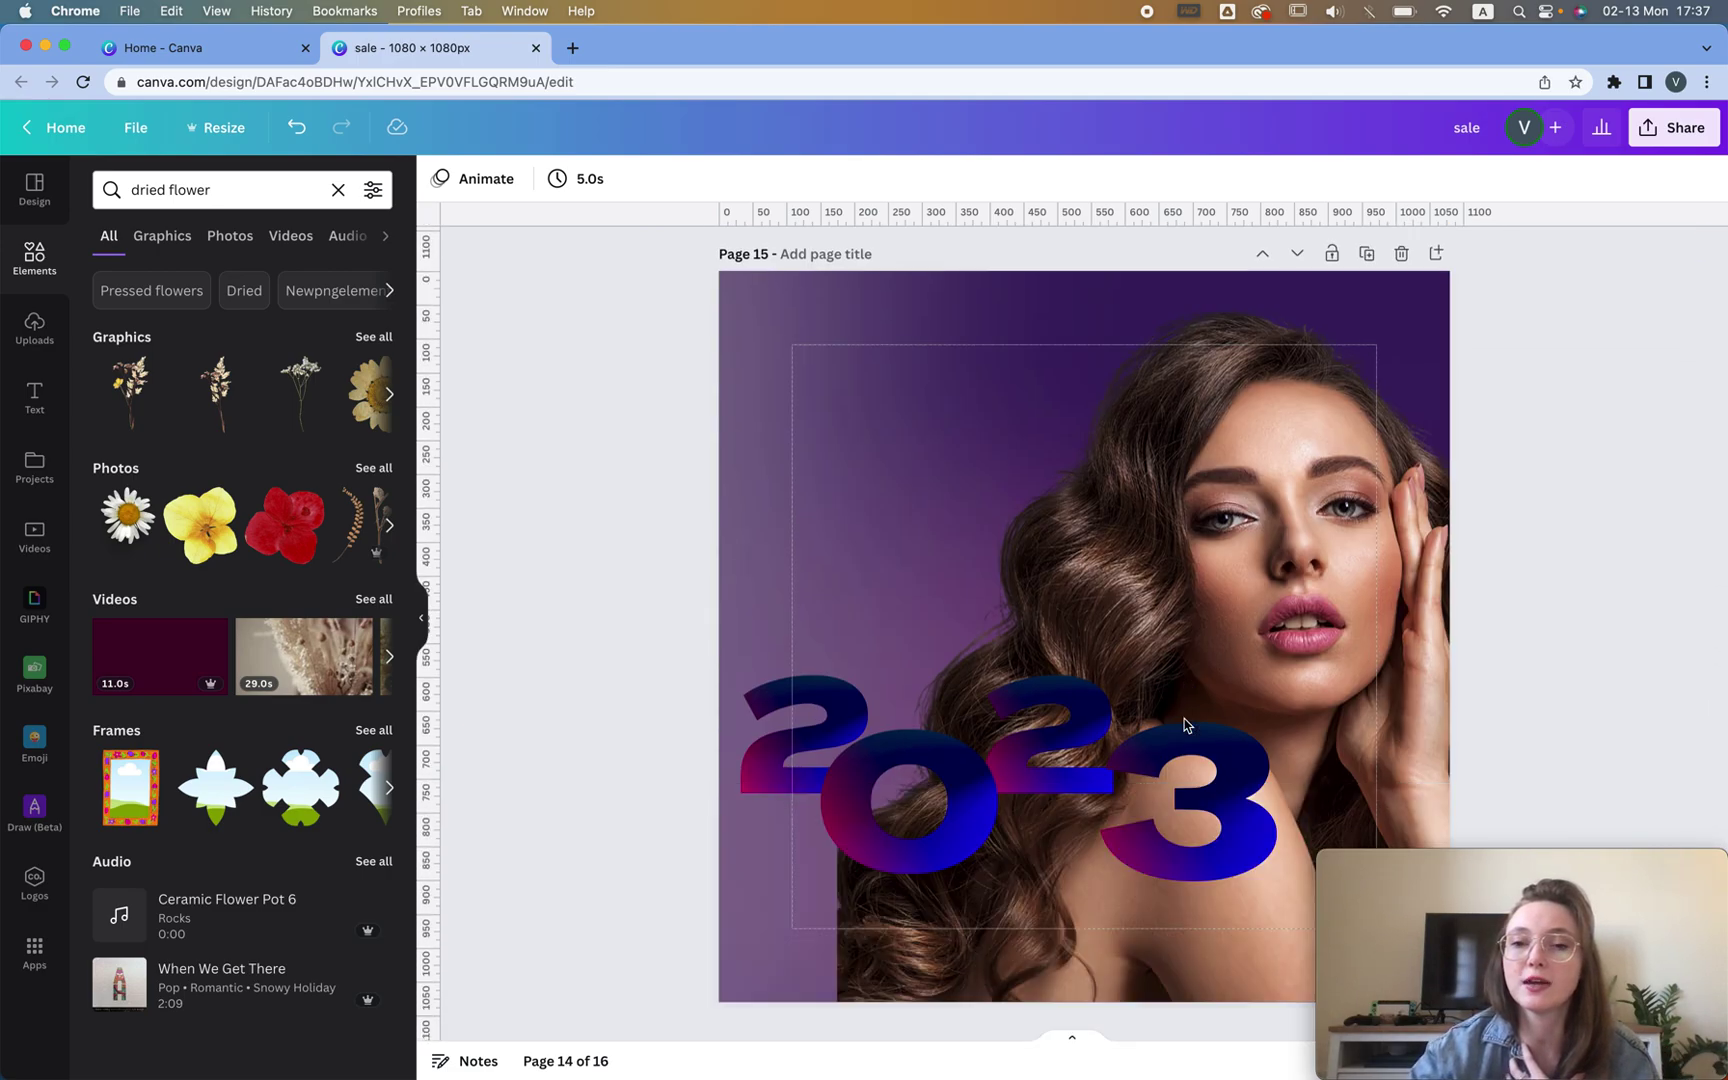
{"action": "scroll", "coordinate": [1185, 724], "scroll_direction": "down", "scroll_amount": 8}
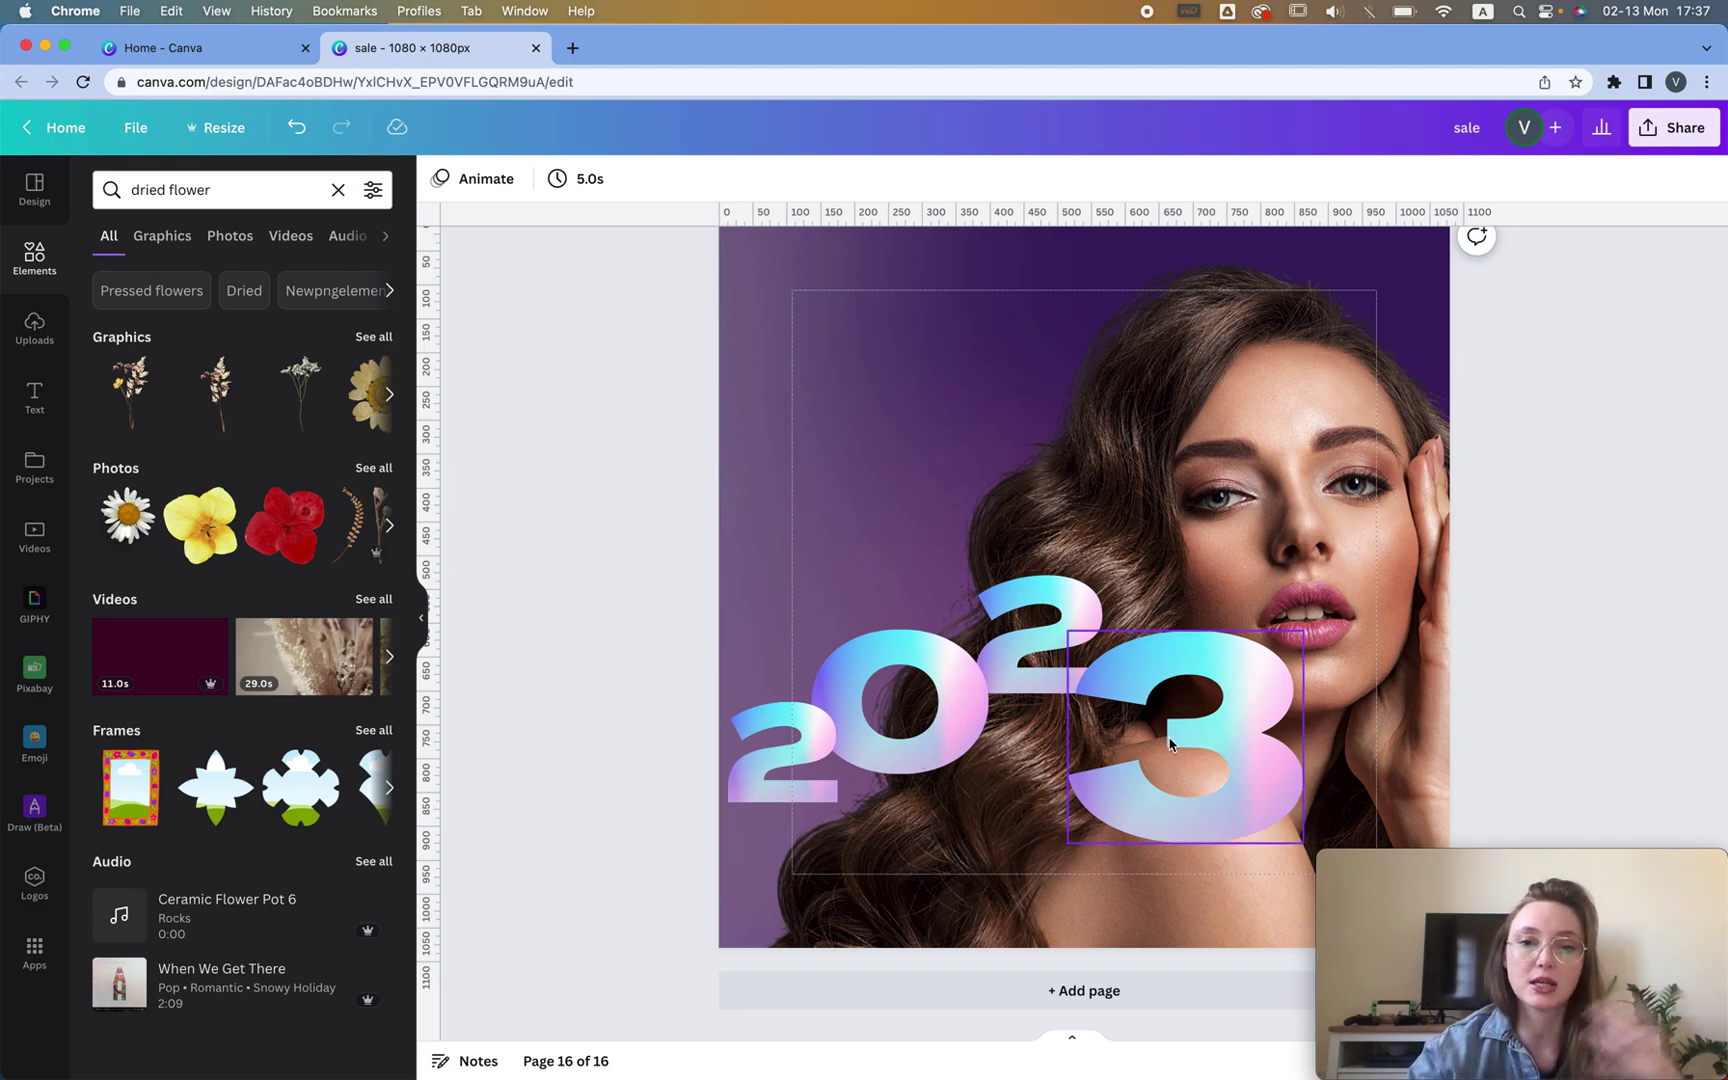
{"action": "double_click", "coordinate": [141, 193]}
{"action": "triple_click", "coordinate": [141, 193]}
{"action": "type", "text": "gradient"}
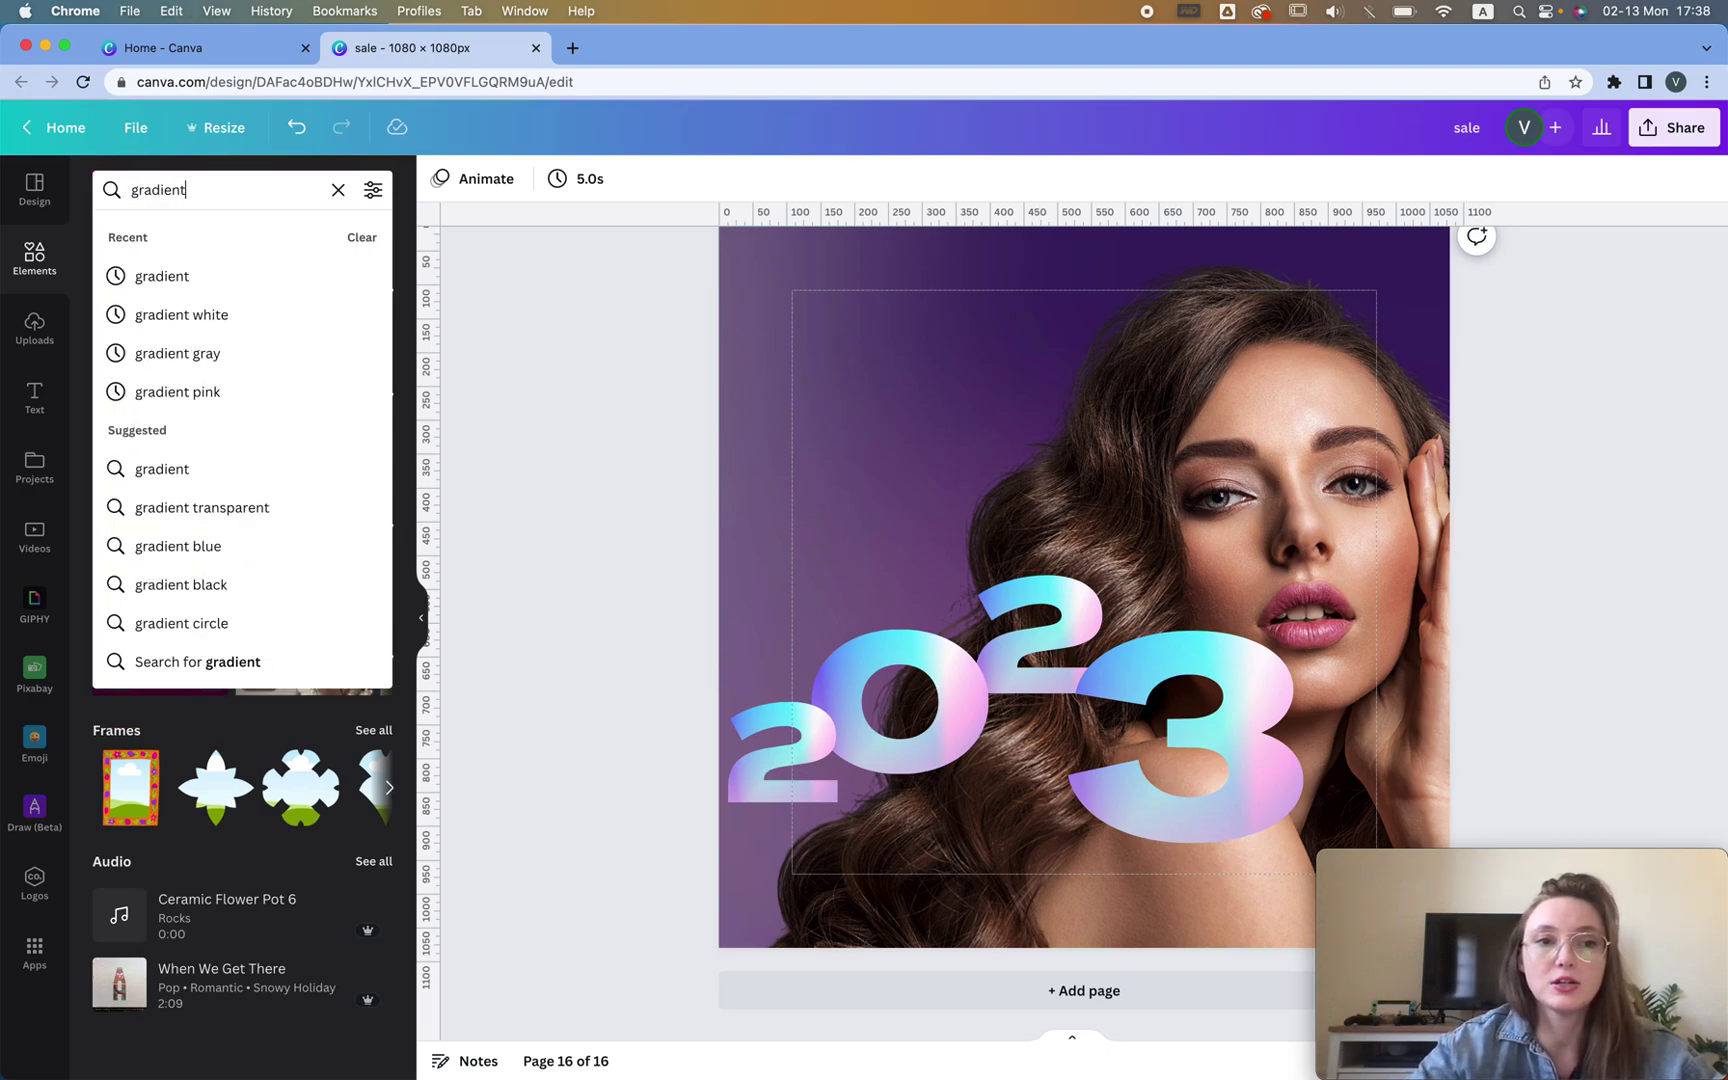
{"action": "key", "text": "Return"}
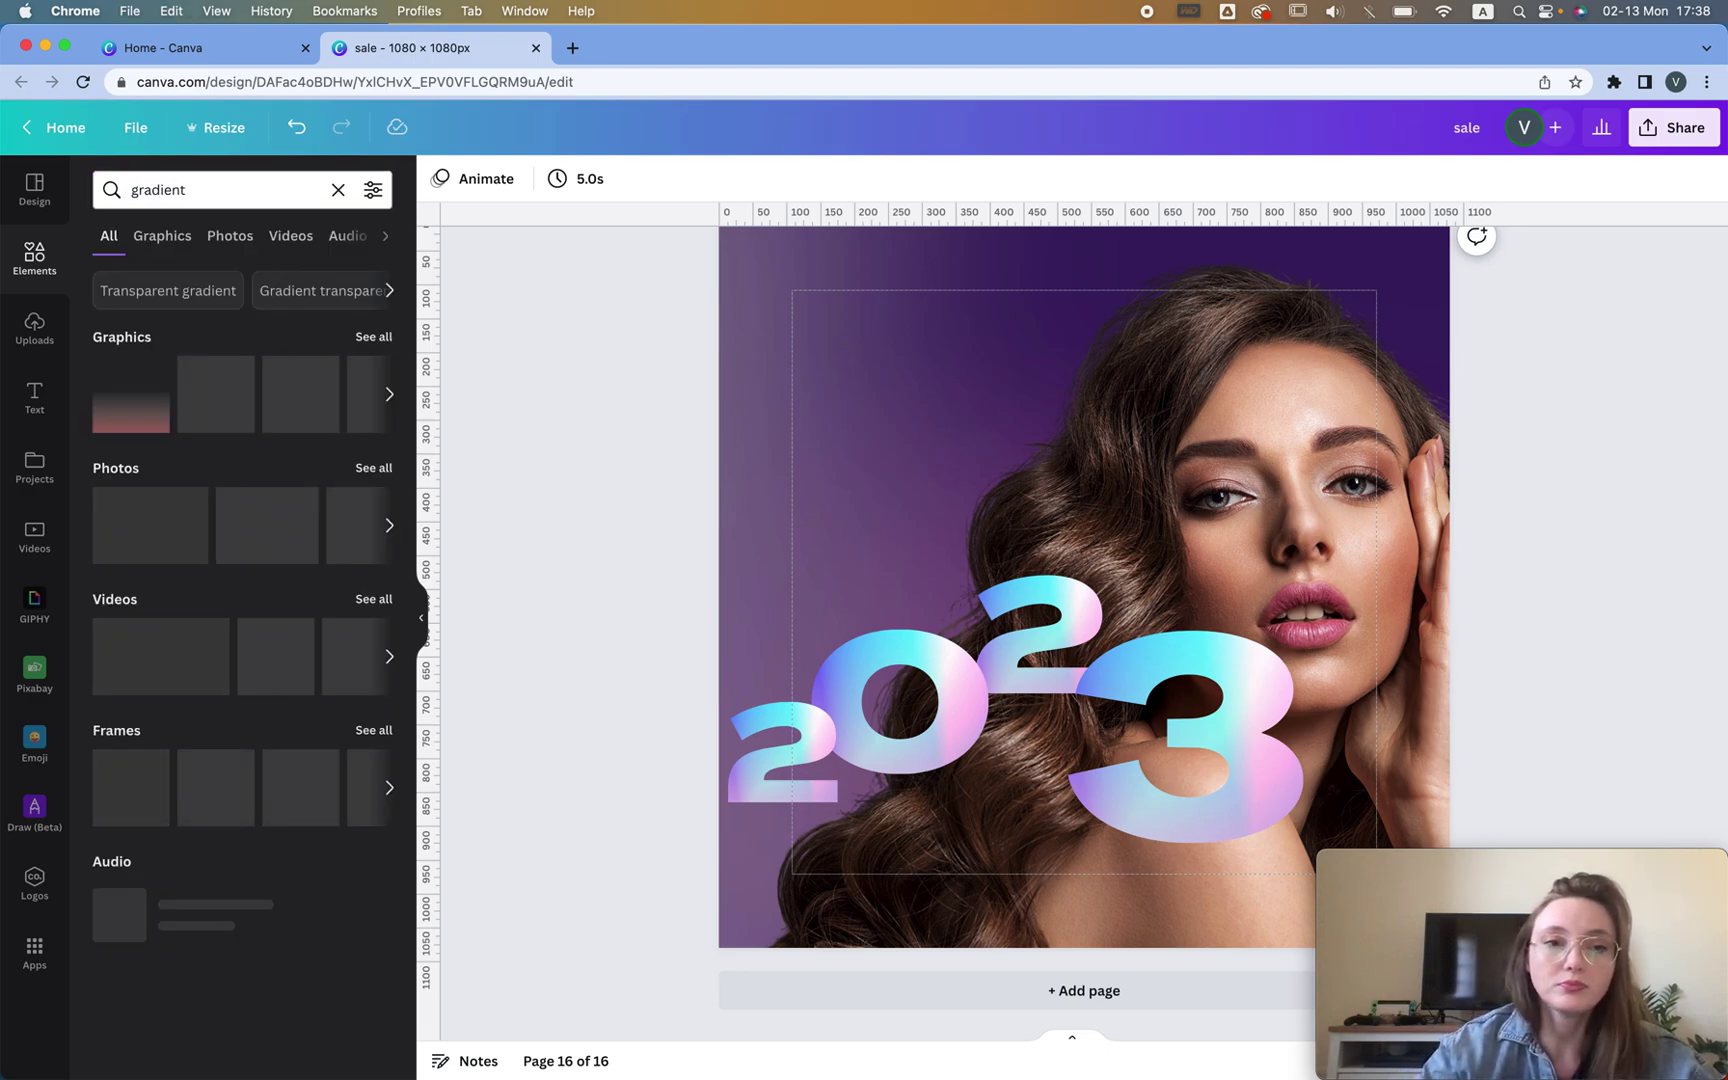
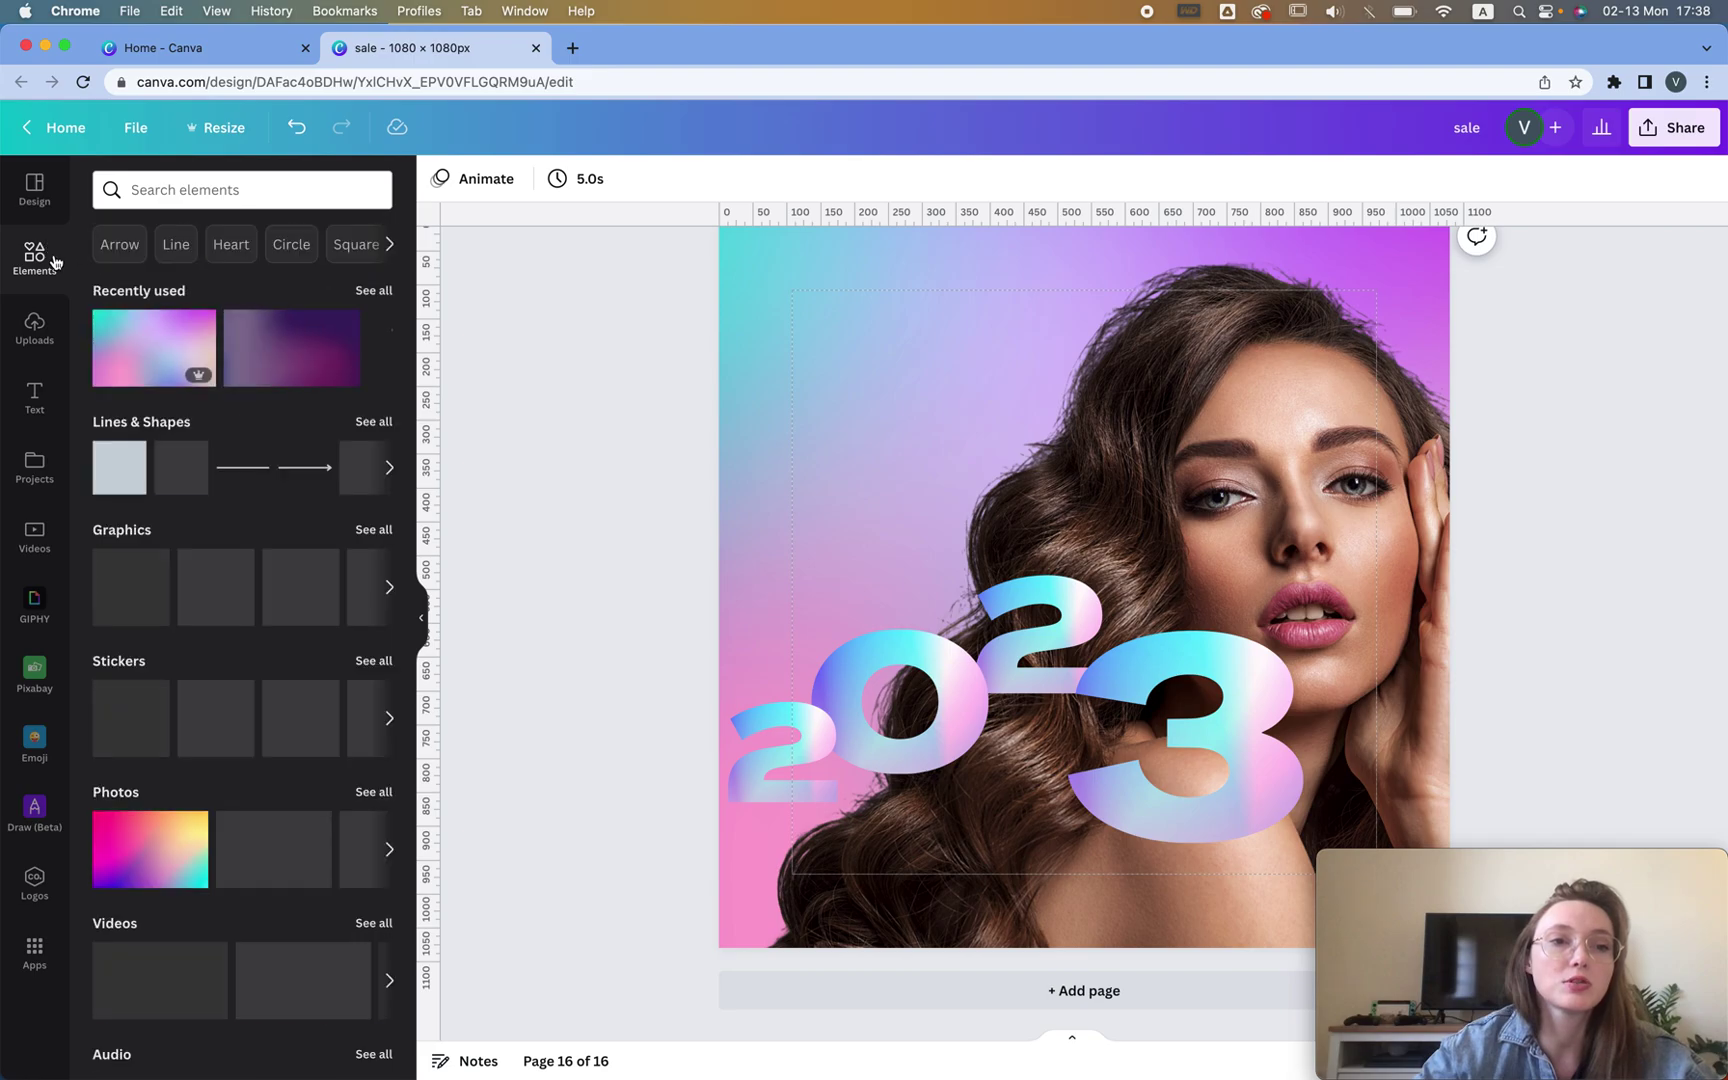
Search the frames for "2", try adding the wide bold number 2 frame to page 16, and remove it
{"action": "scroll", "coordinate": [238, 586], "scroll_direction": "down", "scroll_amount": 6}
{"action": "scroll", "coordinate": [238, 586], "scroll_direction": "down", "scroll_amount": 3}
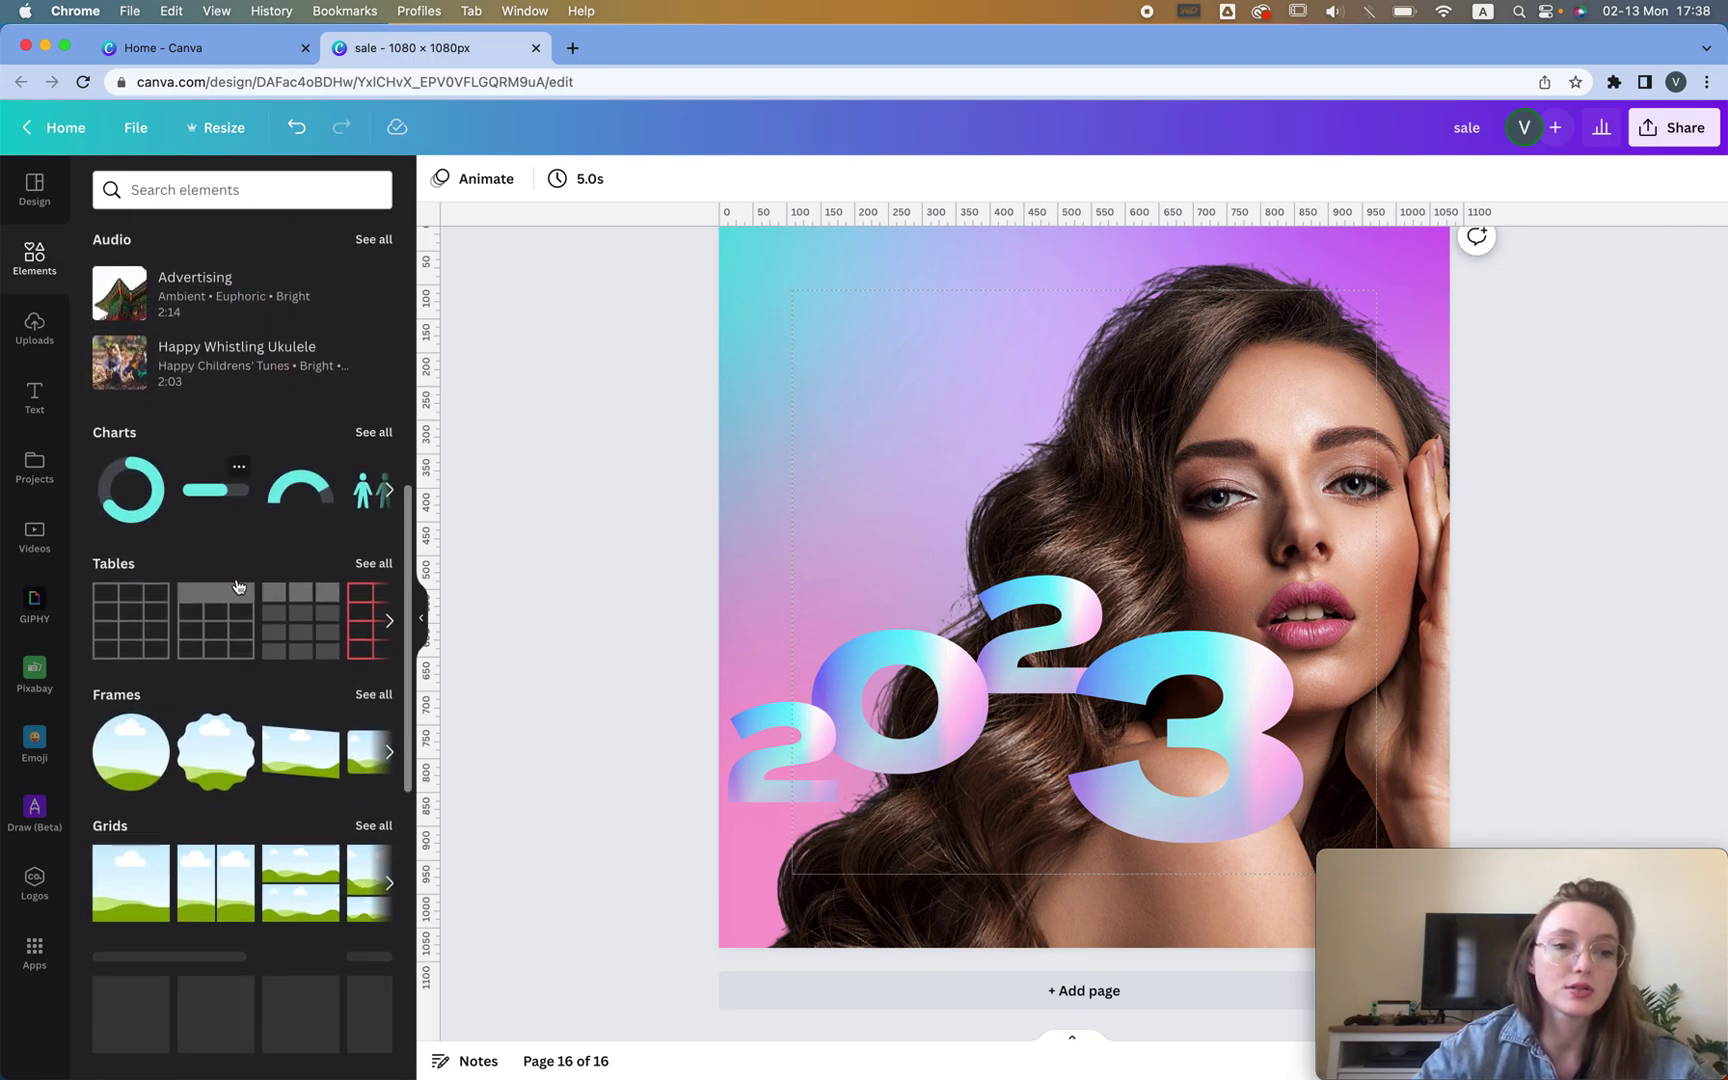
{"action": "left_click", "coordinate": [374, 681]}
{"action": "left_click", "coordinate": [217, 240]}
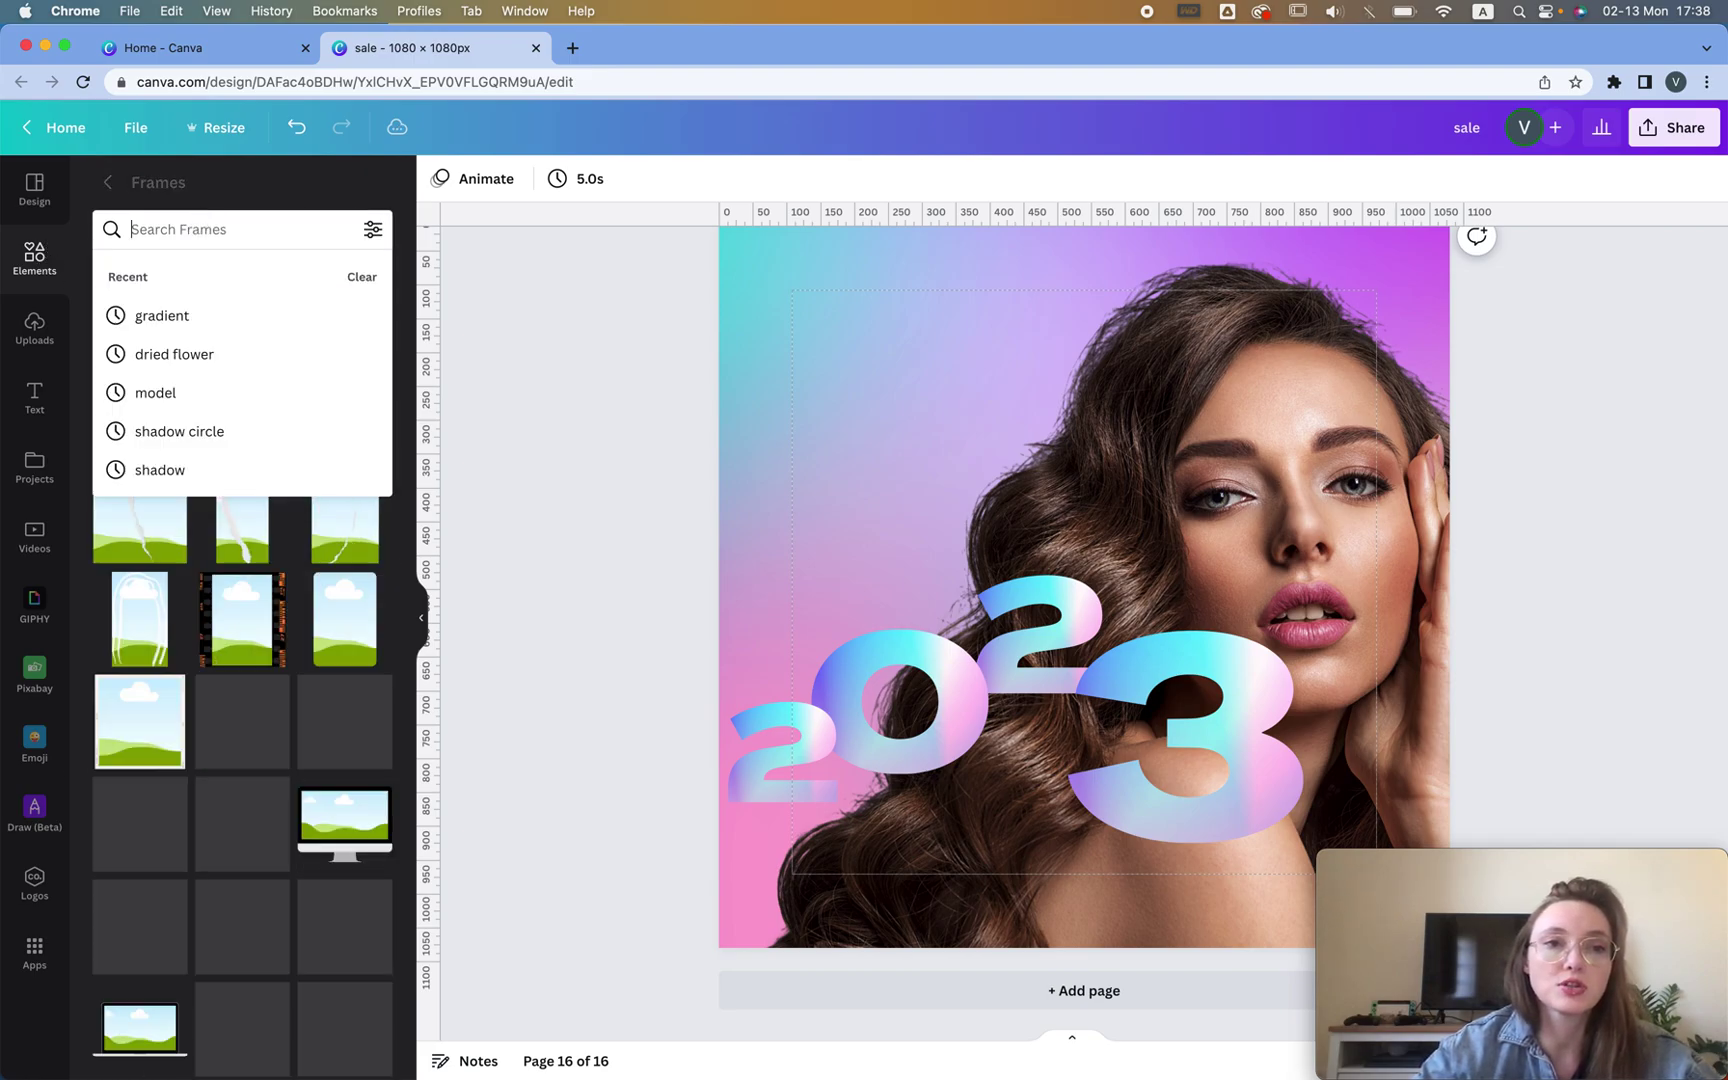
{"action": "type", "text": "2"}
{"action": "key", "text": "Return"}
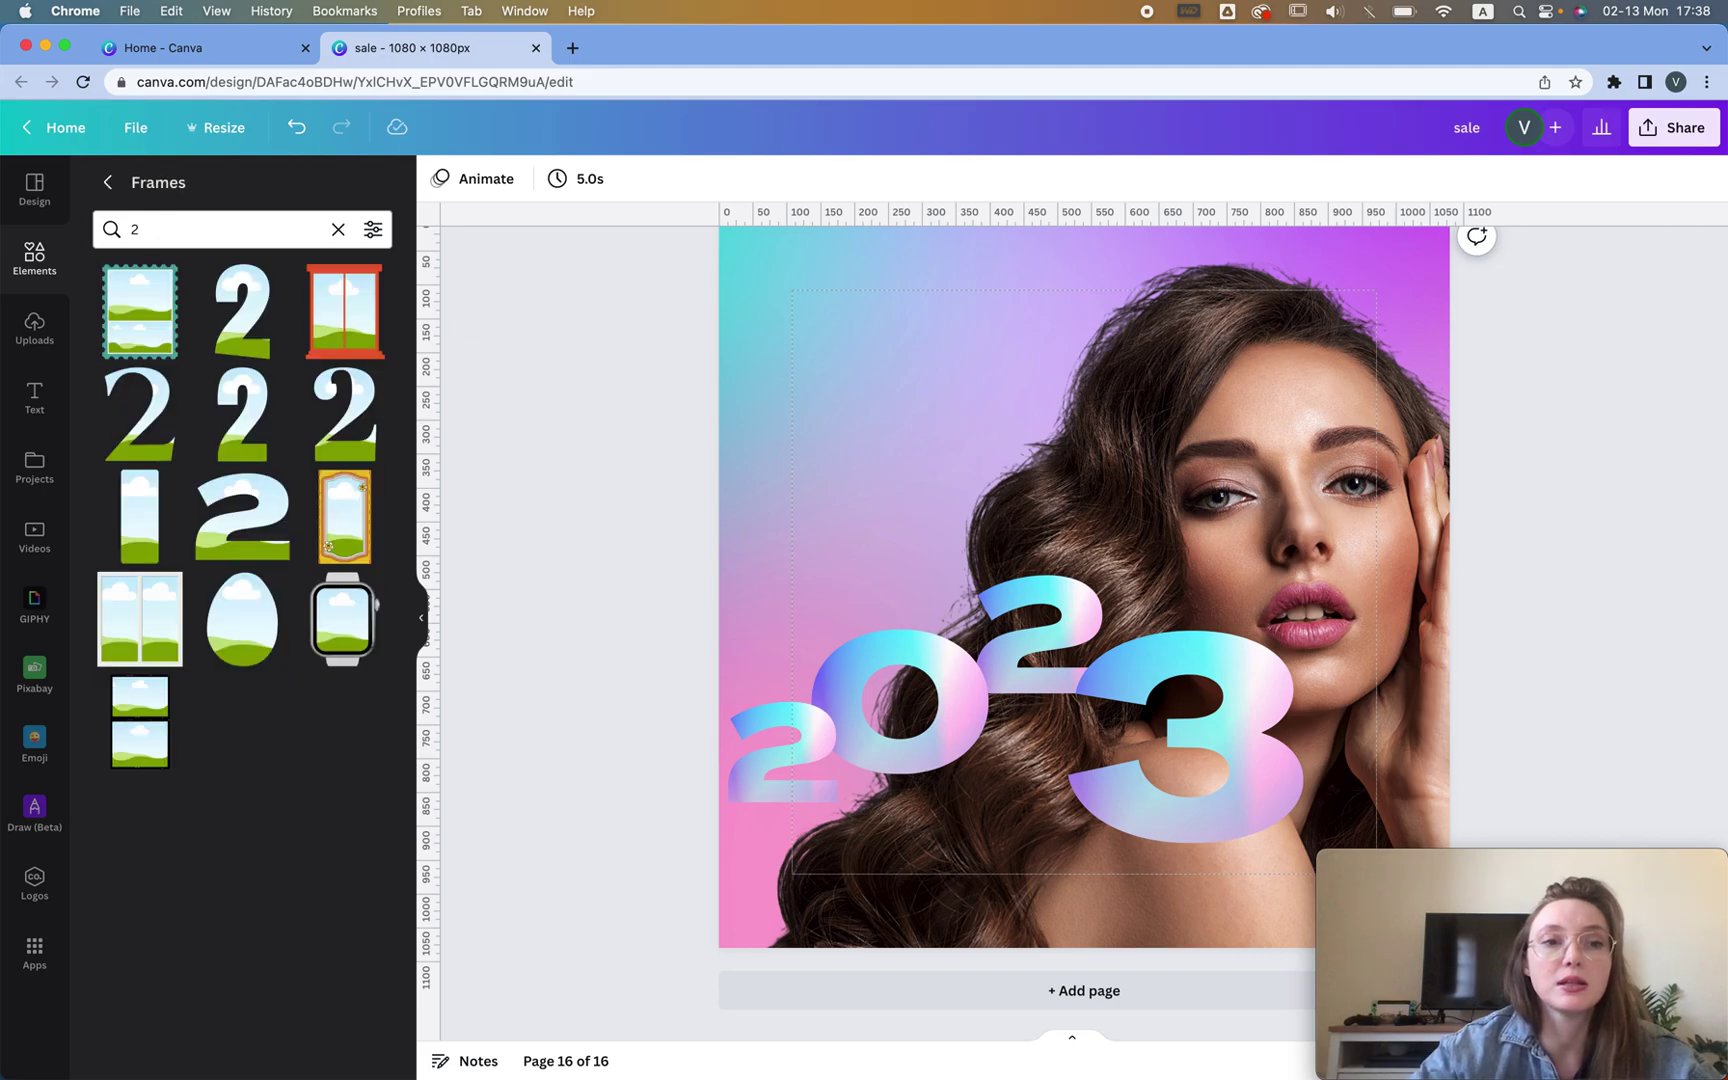
{"action": "left_click", "coordinate": [270, 548]}
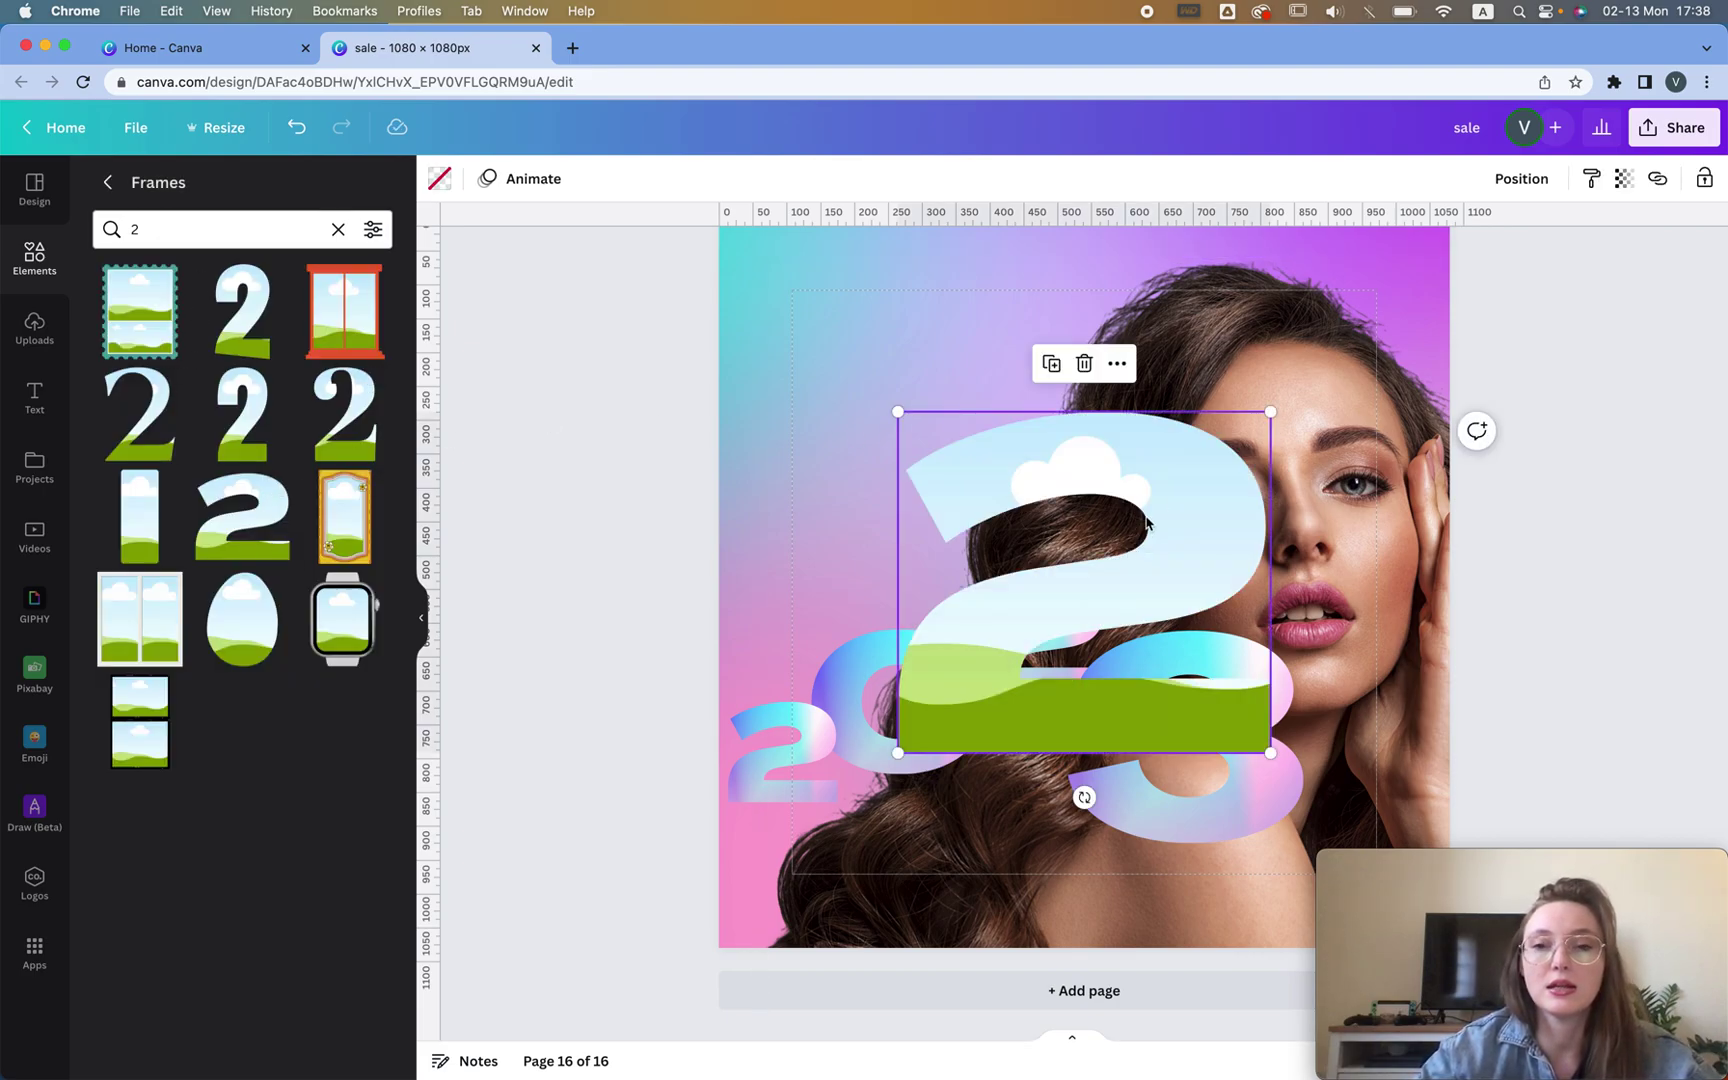
{"action": "key", "text": "Delete"}
Search the frames for "0"
{"action": "left_click", "coordinate": [174, 229]}
{"action": "key", "text": "BackSpace"}
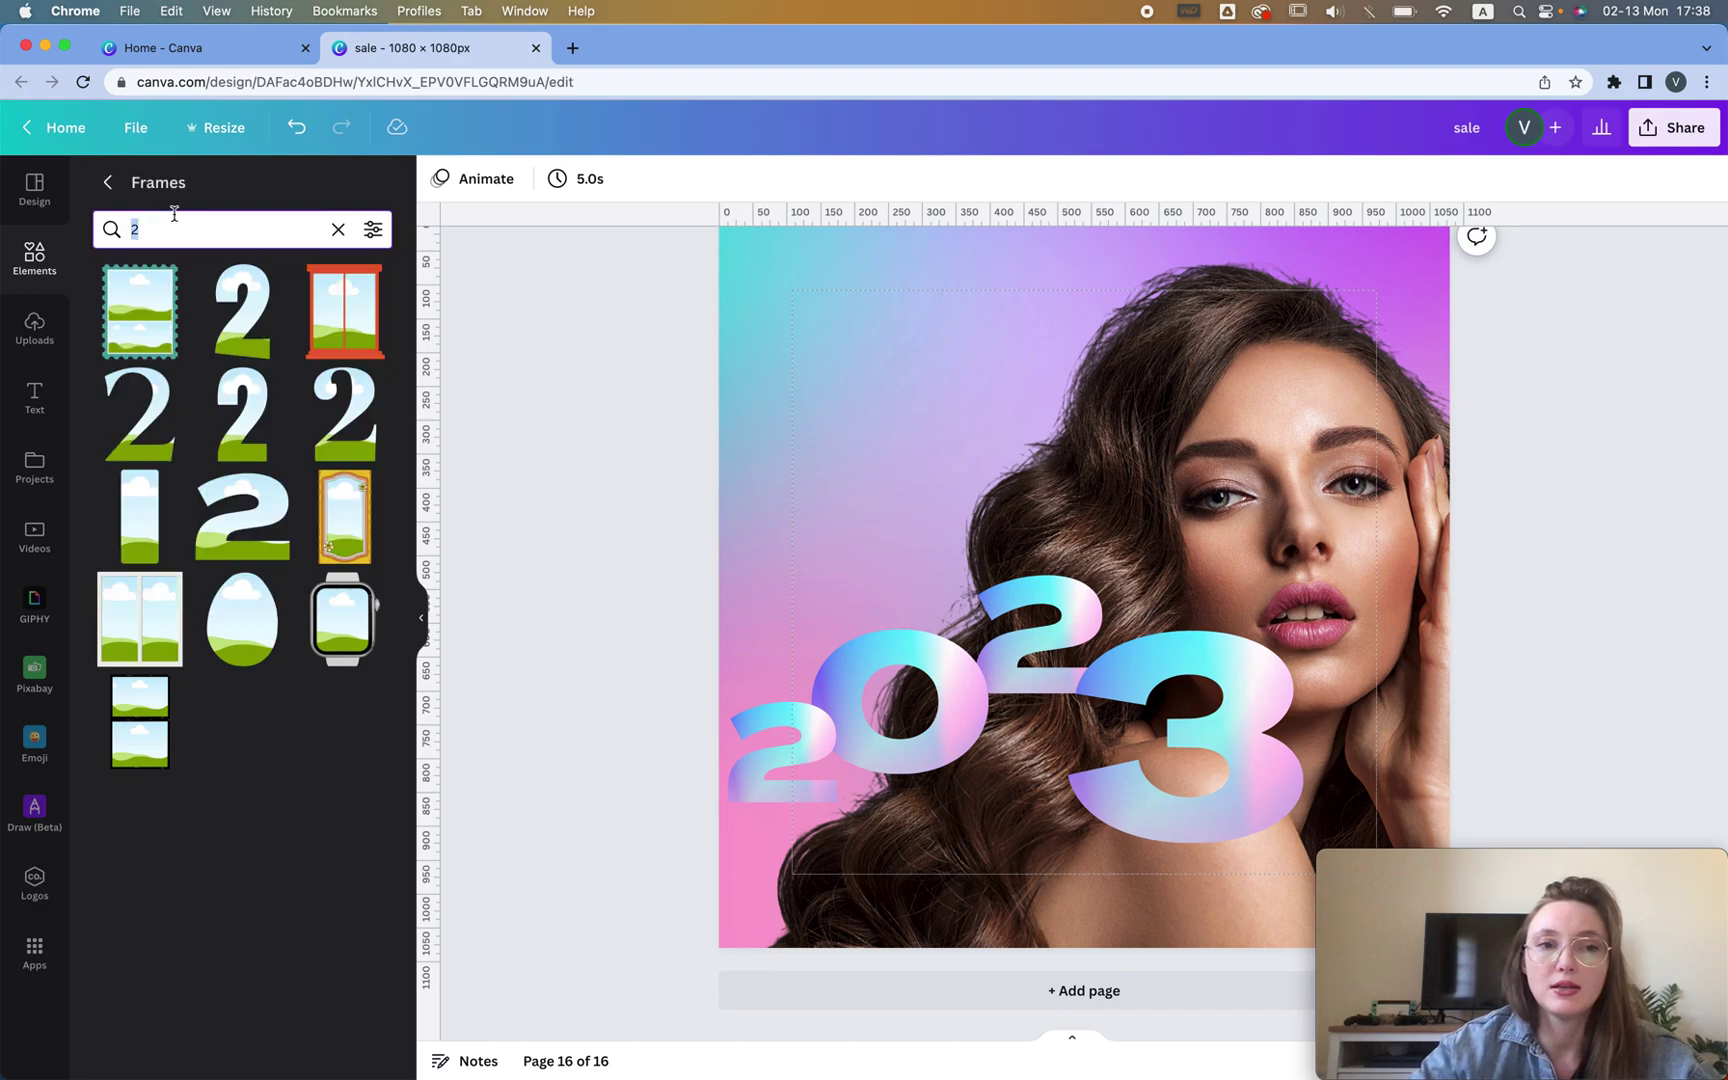
{"action": "type", "text": "0"}
{"action": "key", "text": "Return"}
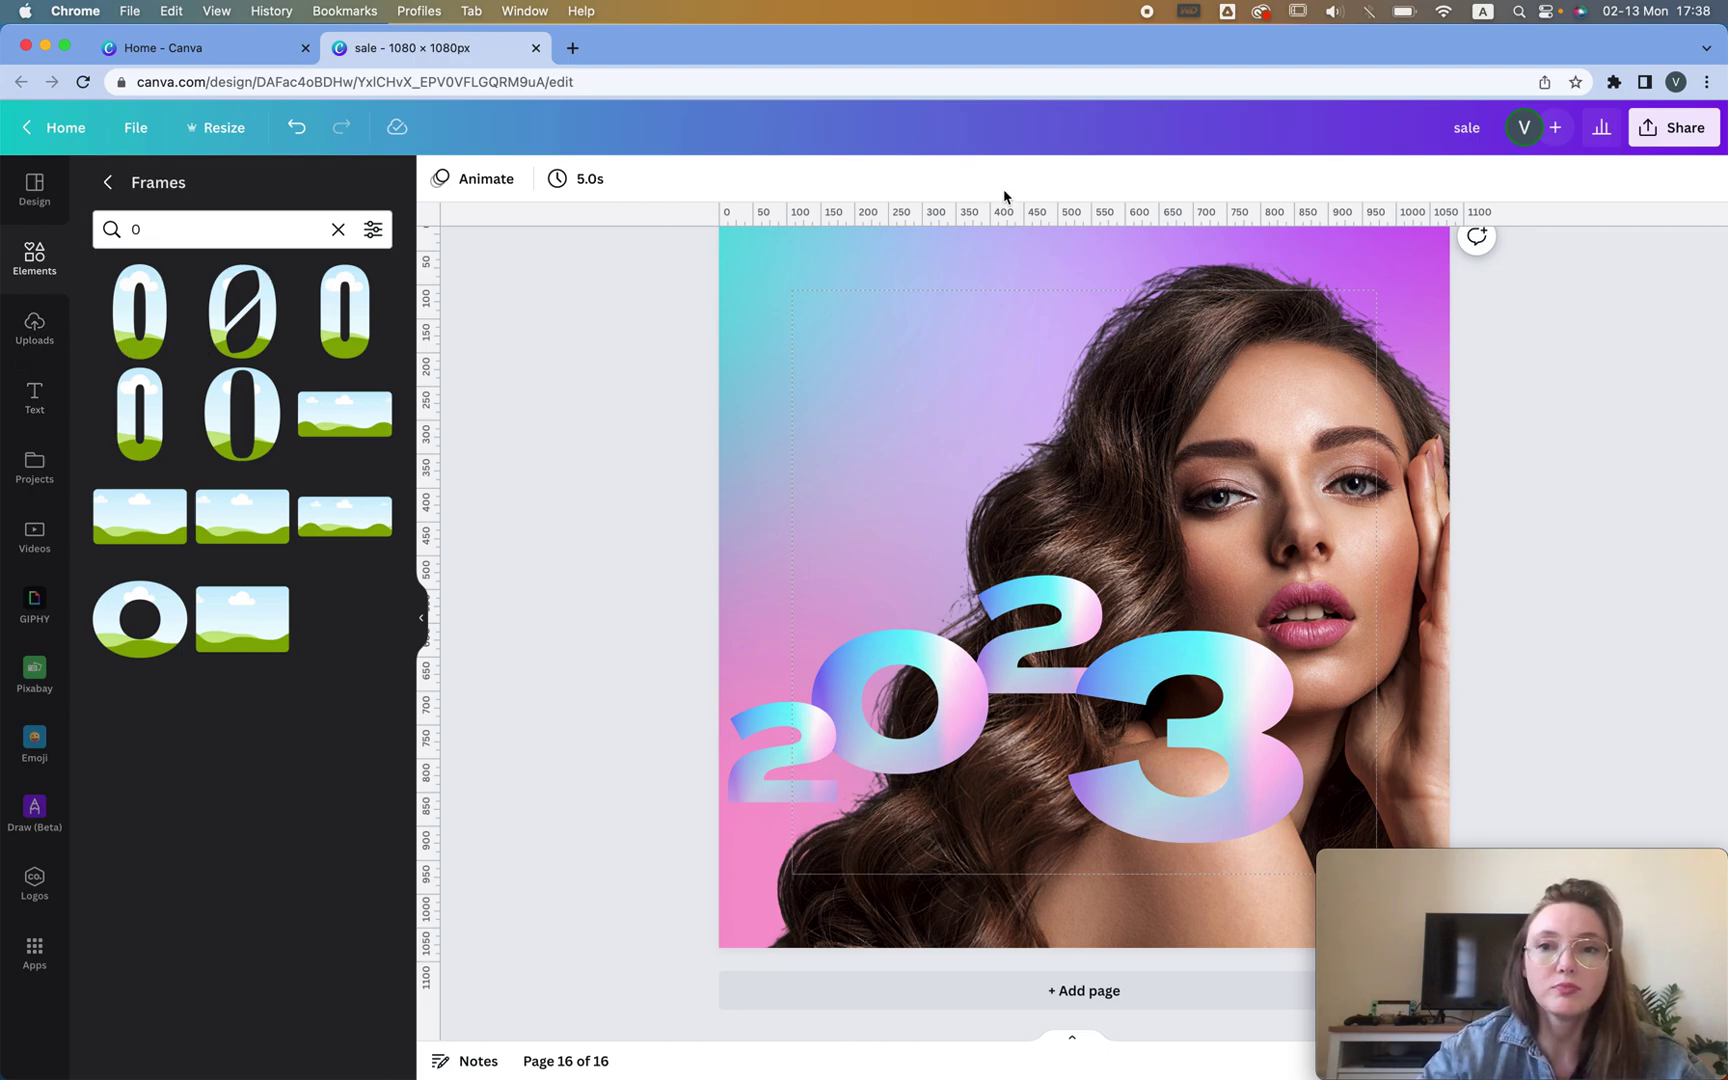
{"action": "left_click", "coordinate": [740, 264]}
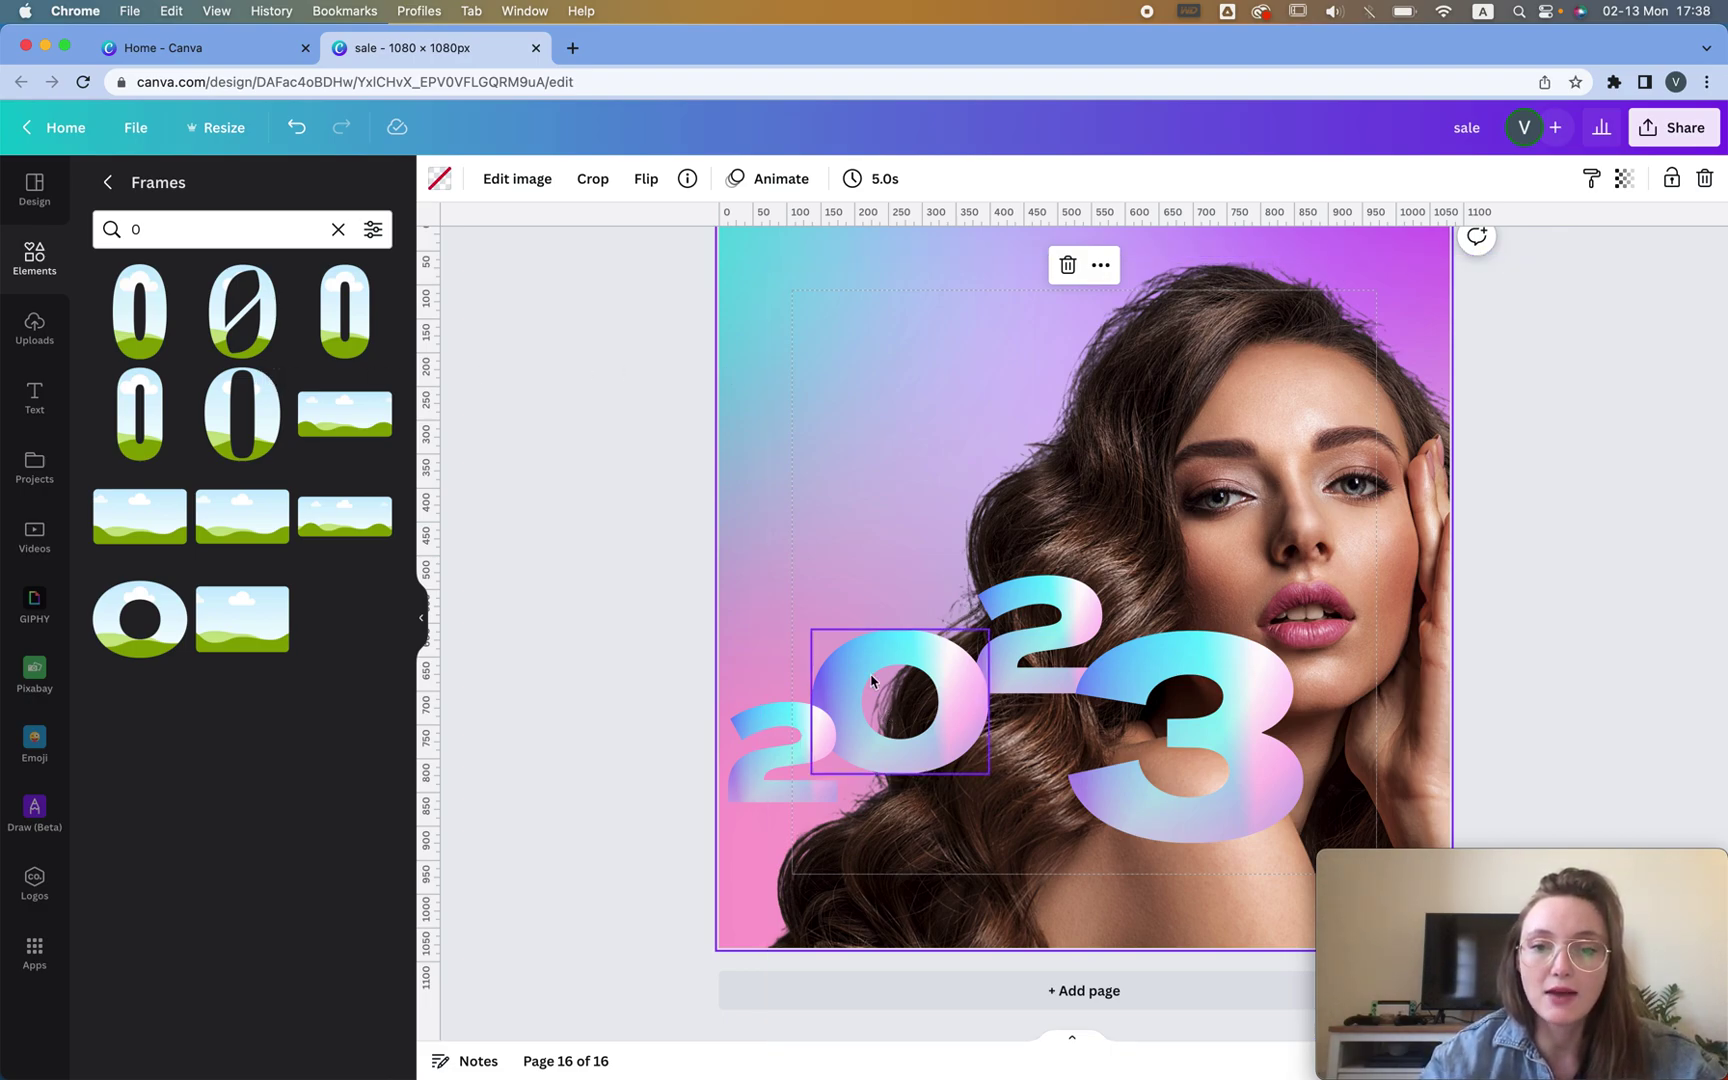
Search the elements library for "model" and show all matching photos
{"action": "left_click", "coordinate": [33, 262]}
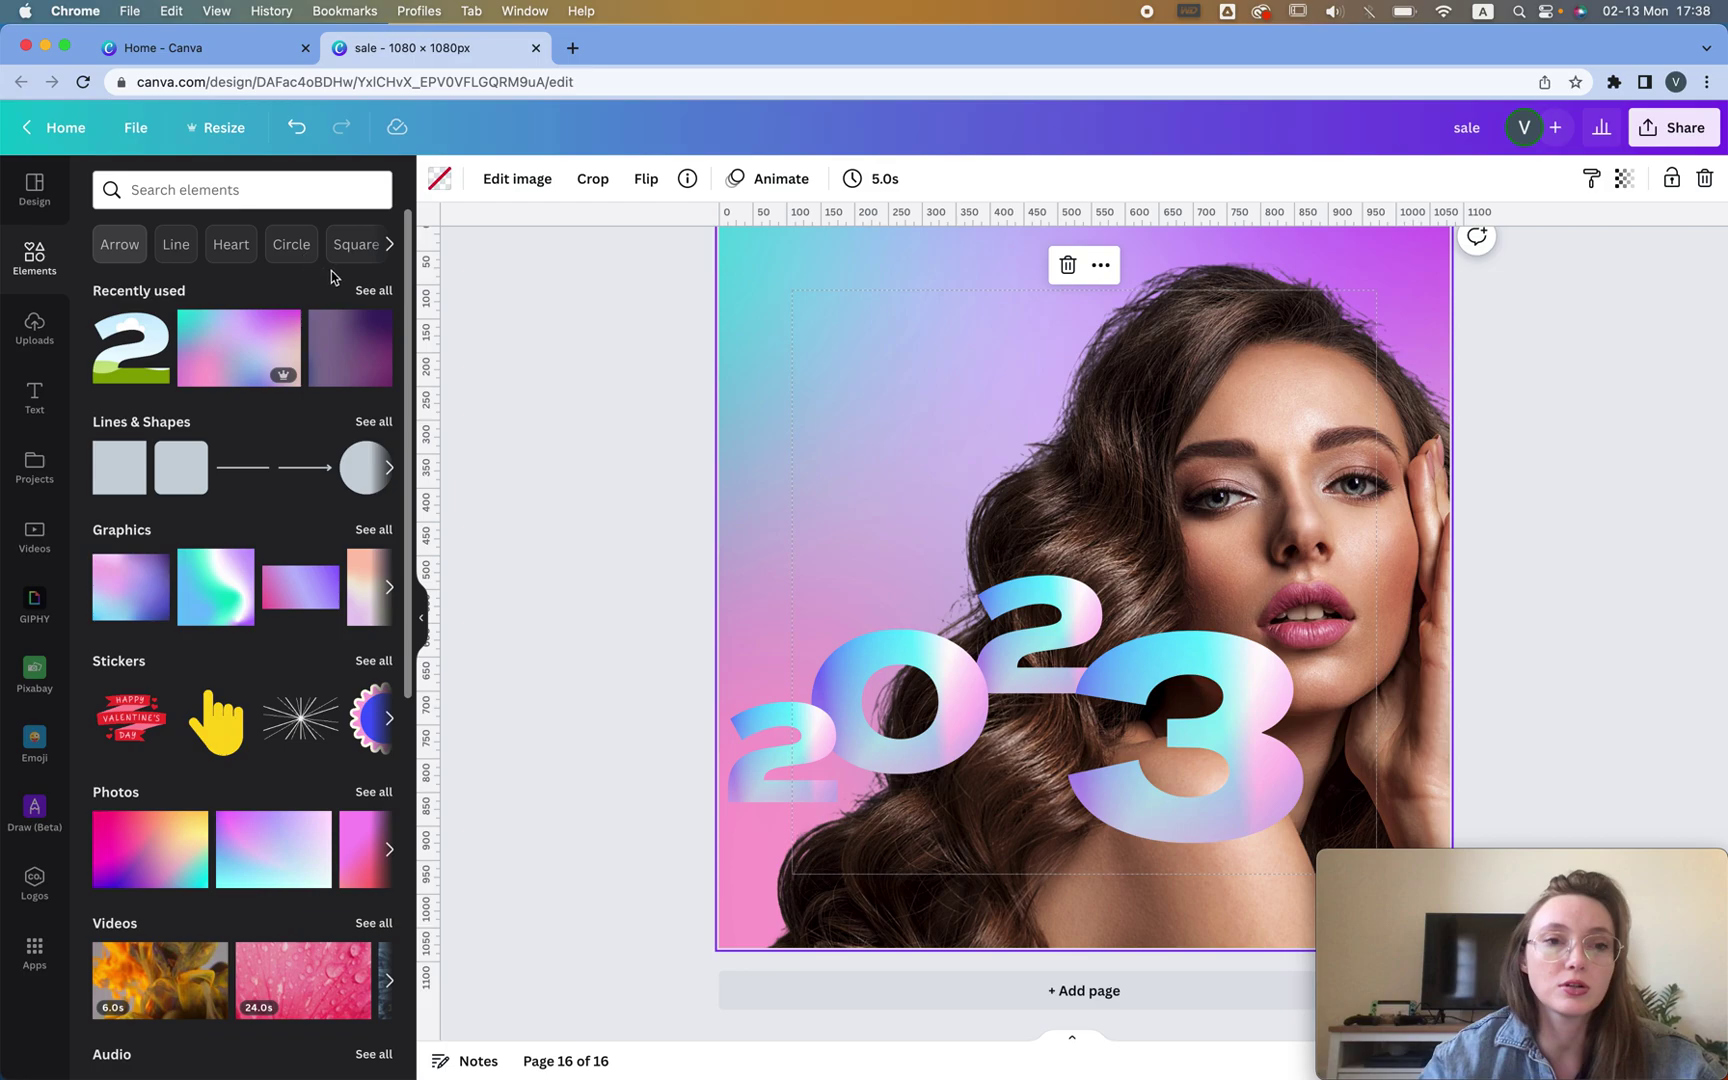
{"action": "left_click", "coordinate": [112, 207]}
{"action": "type", "text": "model"}
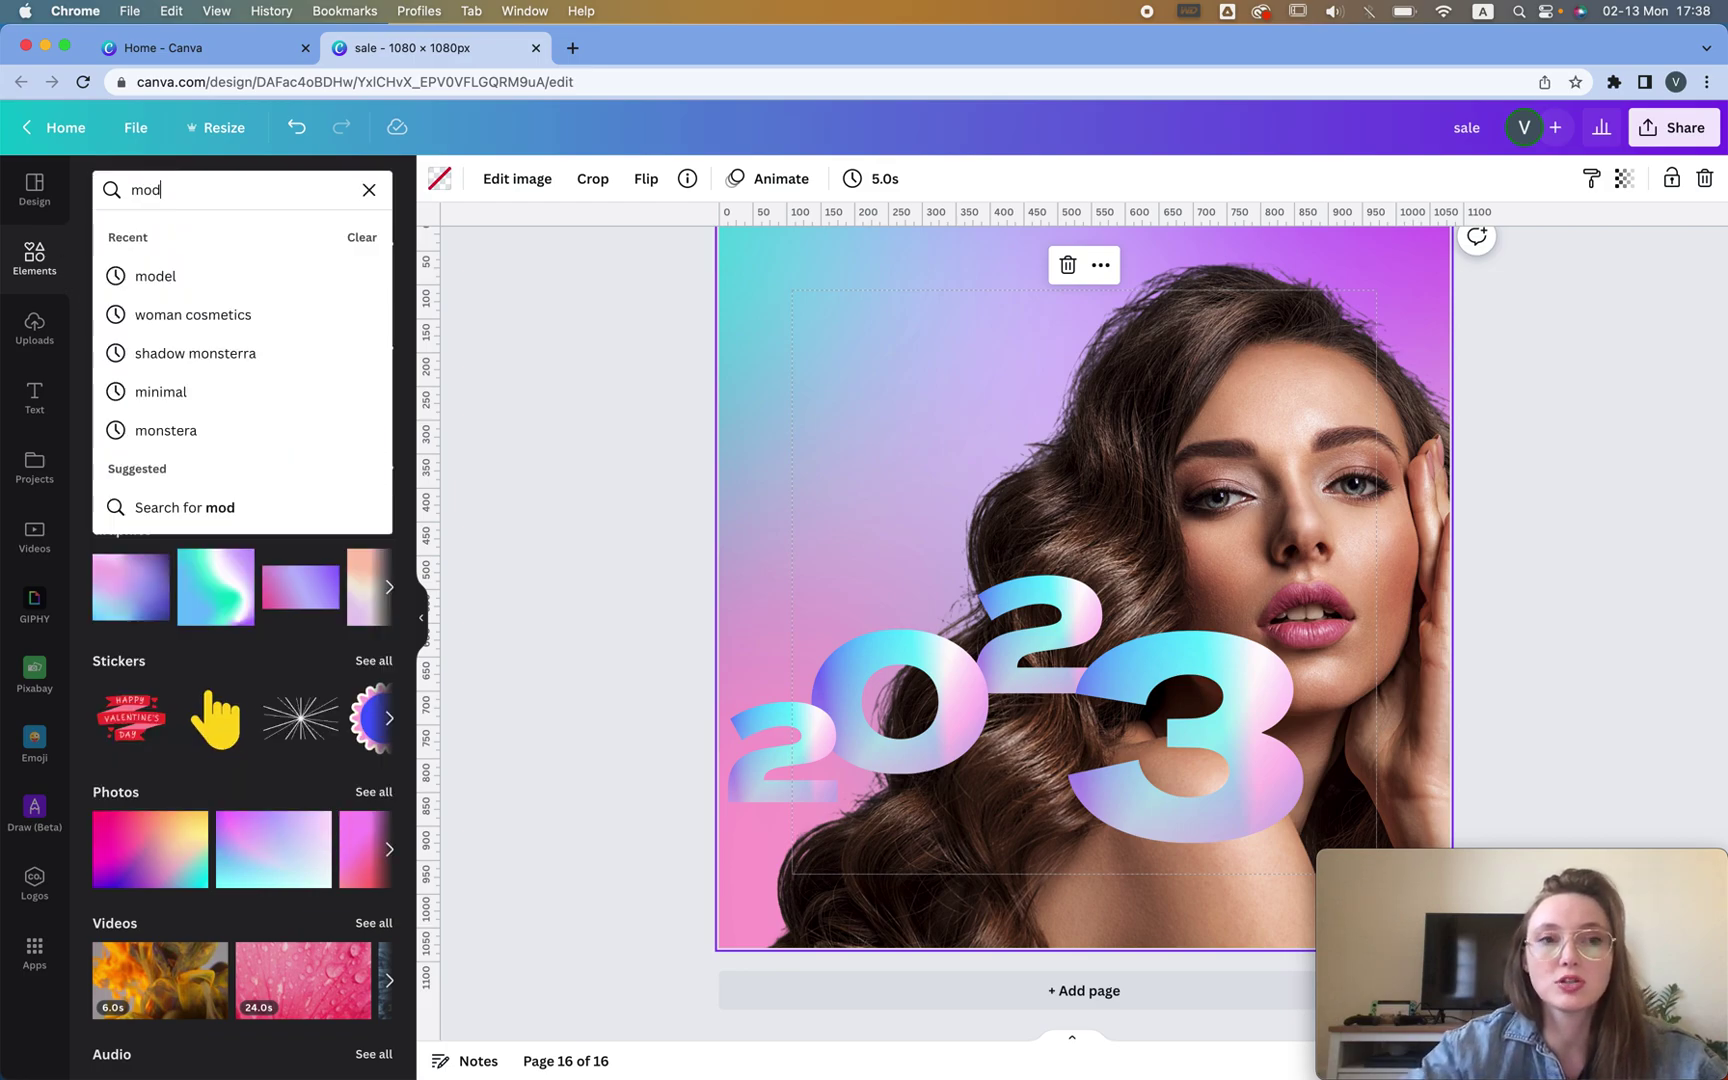
{"action": "key", "text": "Return"}
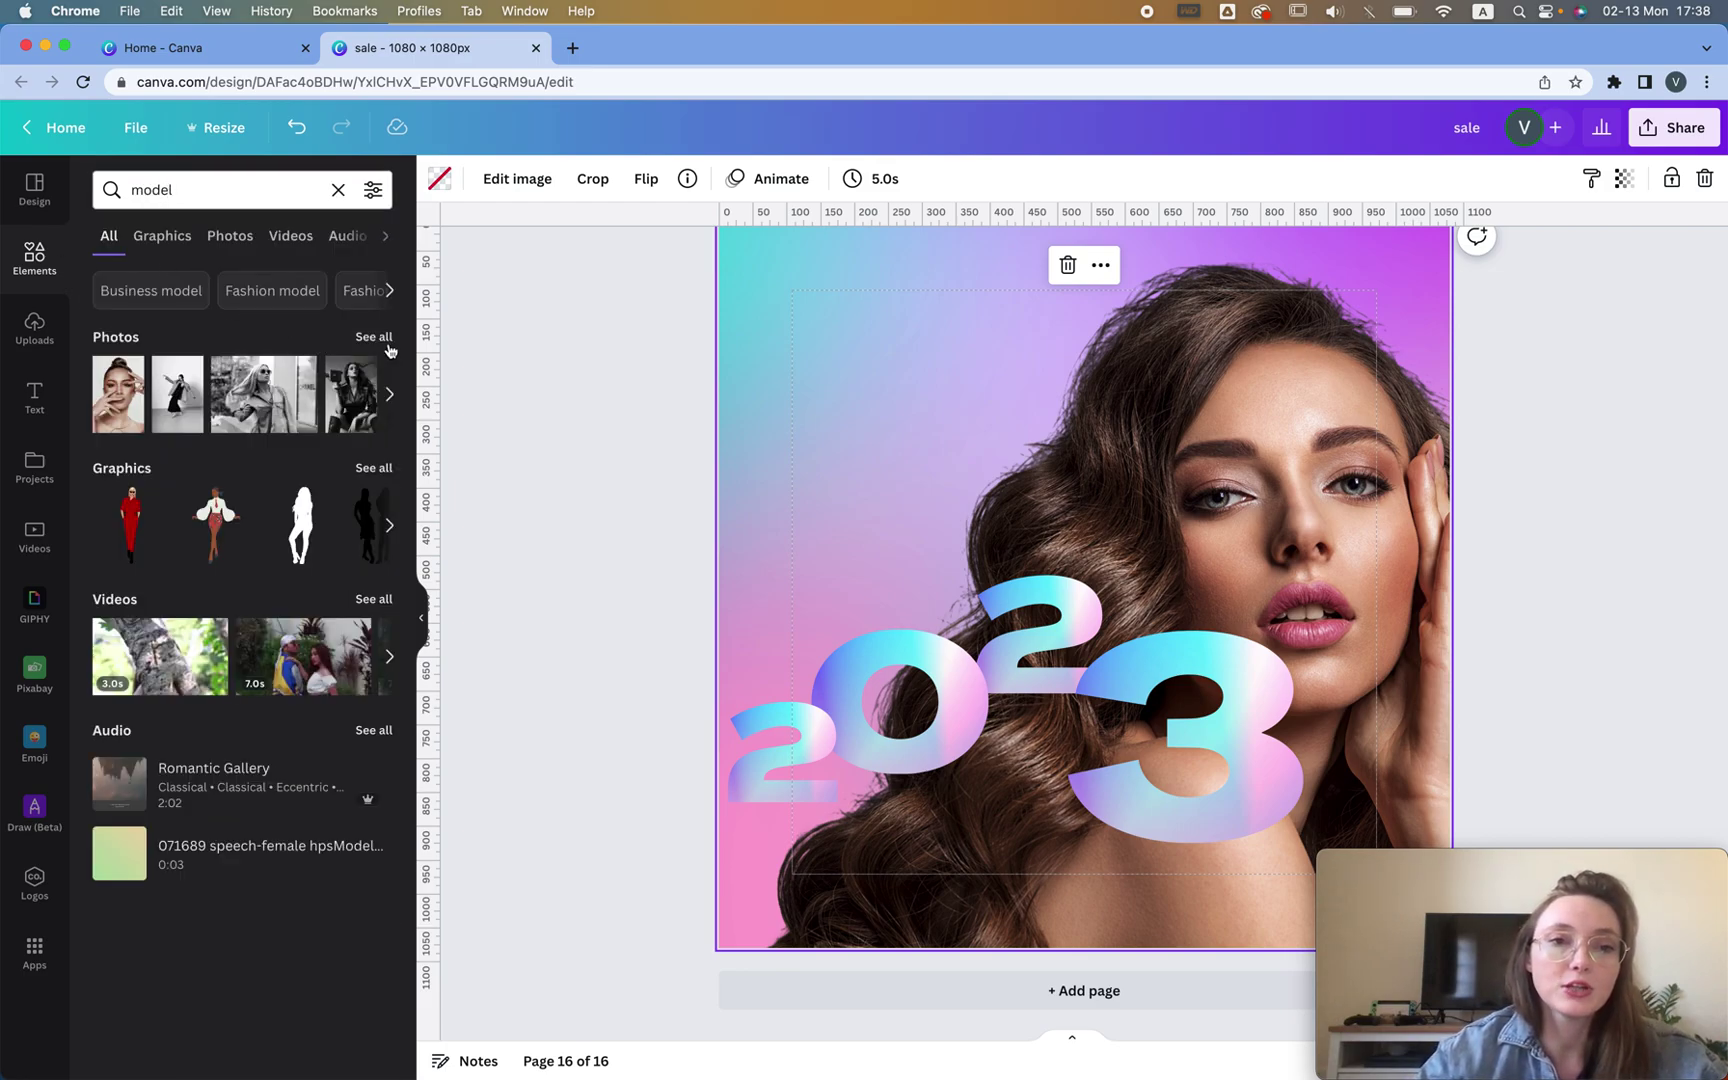
{"action": "left_click", "coordinate": [374, 337]}
Fill the first 2 and the 0 frames on page 16 with the photo of the long-haired model used in the design
{"action": "left_click_drag", "start_coordinate": [212, 512], "coordinate": [1319, 251]}
{"action": "double_click", "coordinate": [790, 740]}
{"action": "key", "text": "Return"}
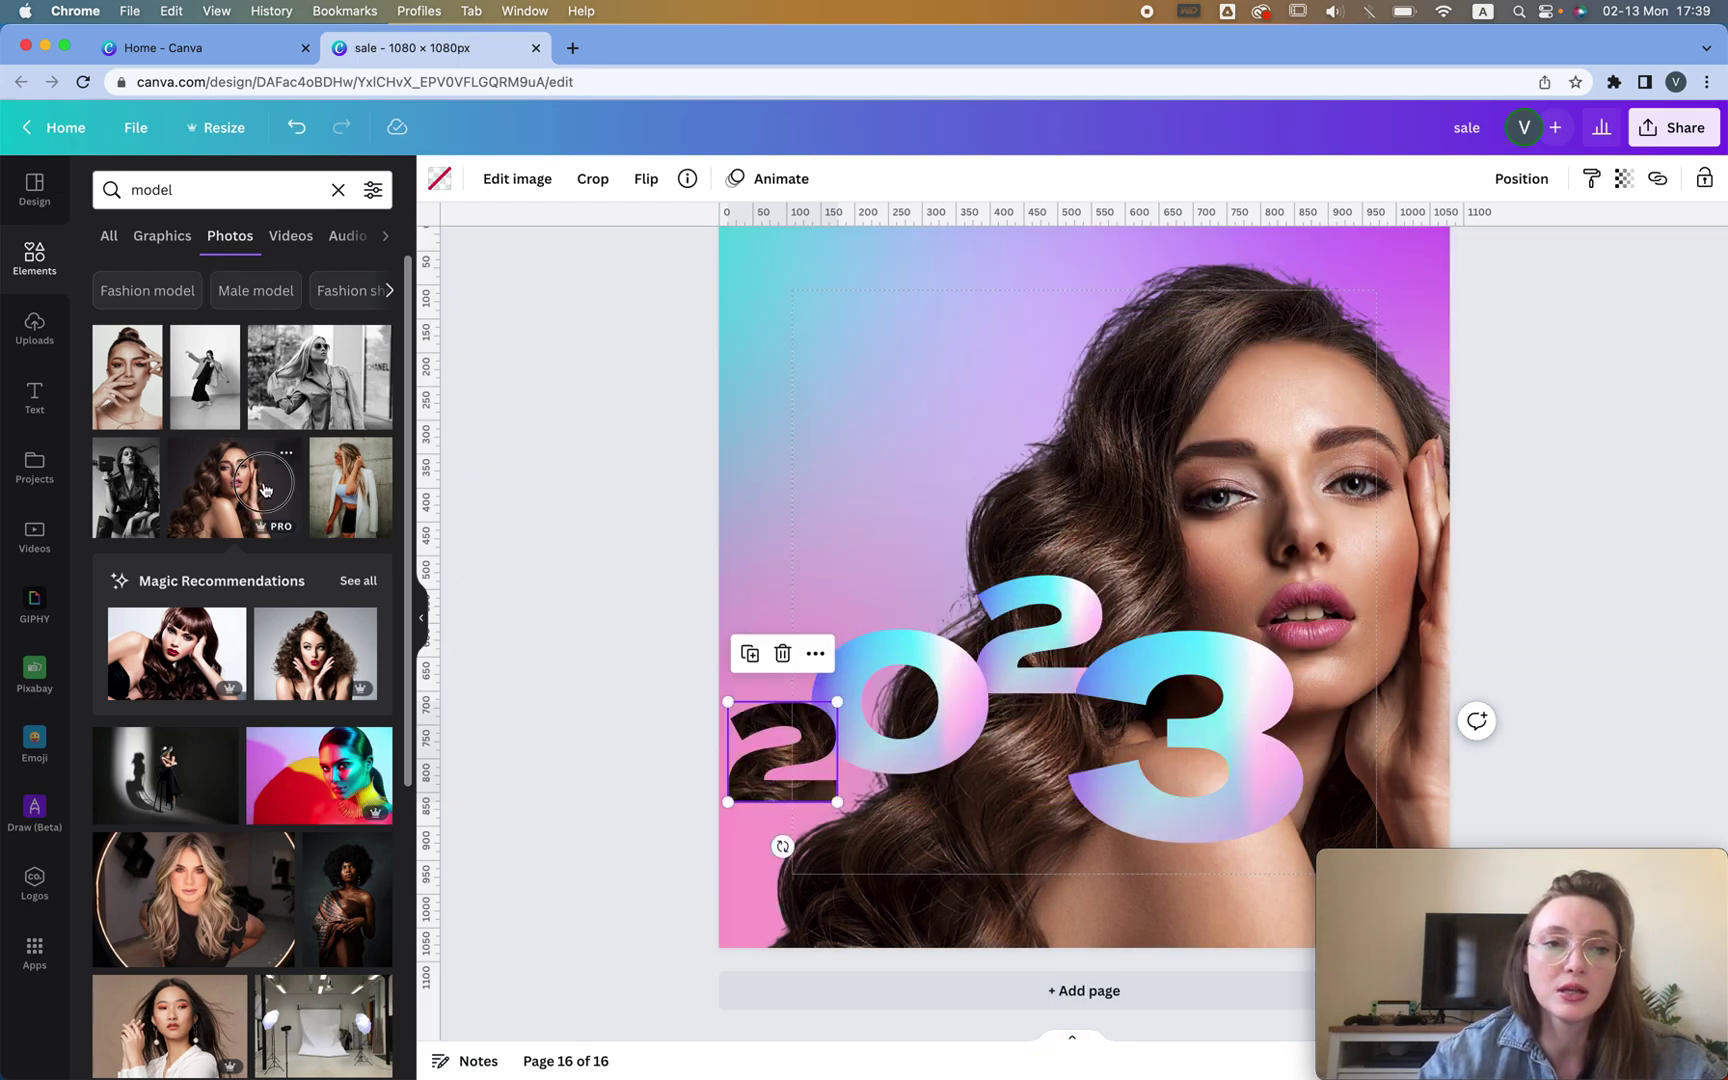
{"action": "left_click_drag", "start_coordinate": [265, 488], "coordinate": [1626, 174]}
{"action": "double_click", "coordinate": [909, 660]}
{"action": "left_click", "coordinate": [579, 345]}
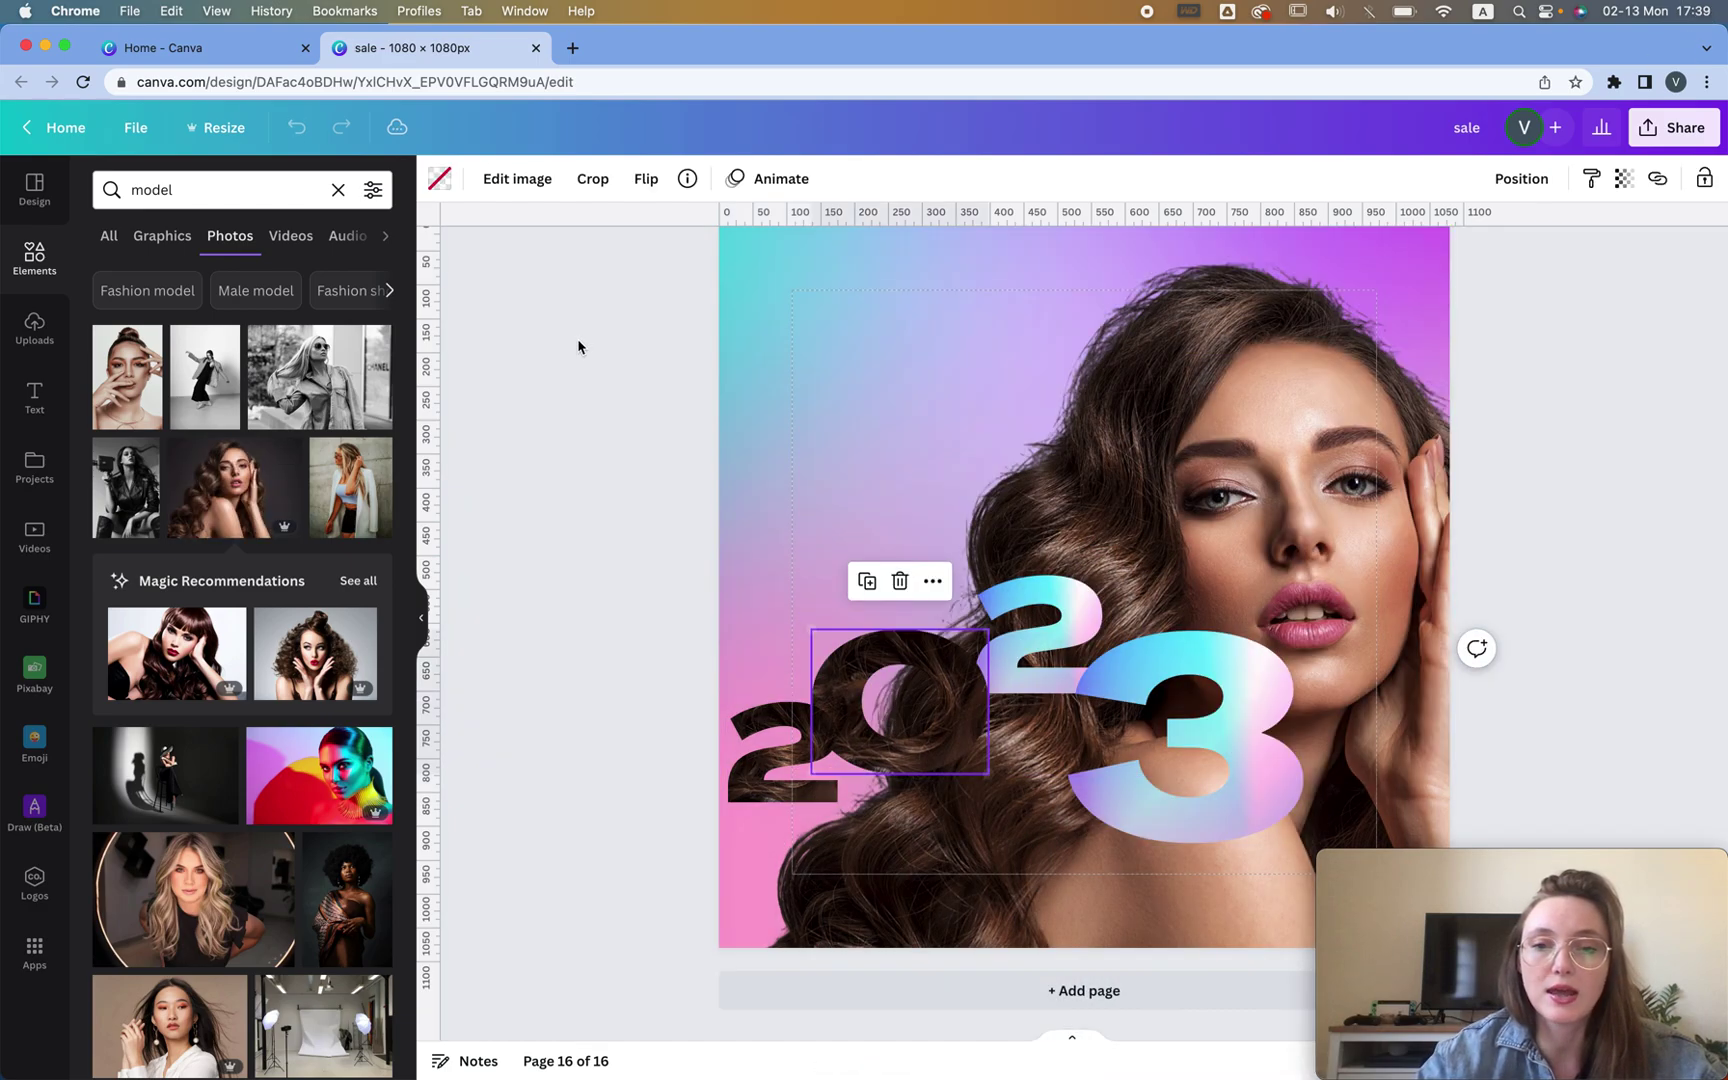
Fill the second 2 and the 3 frames on page 16 with the same long-haired model photo
{"action": "left_click_drag", "start_coordinate": [250, 495], "coordinate": [1610, 224]}
{"action": "double_click", "coordinate": [1048, 598]}
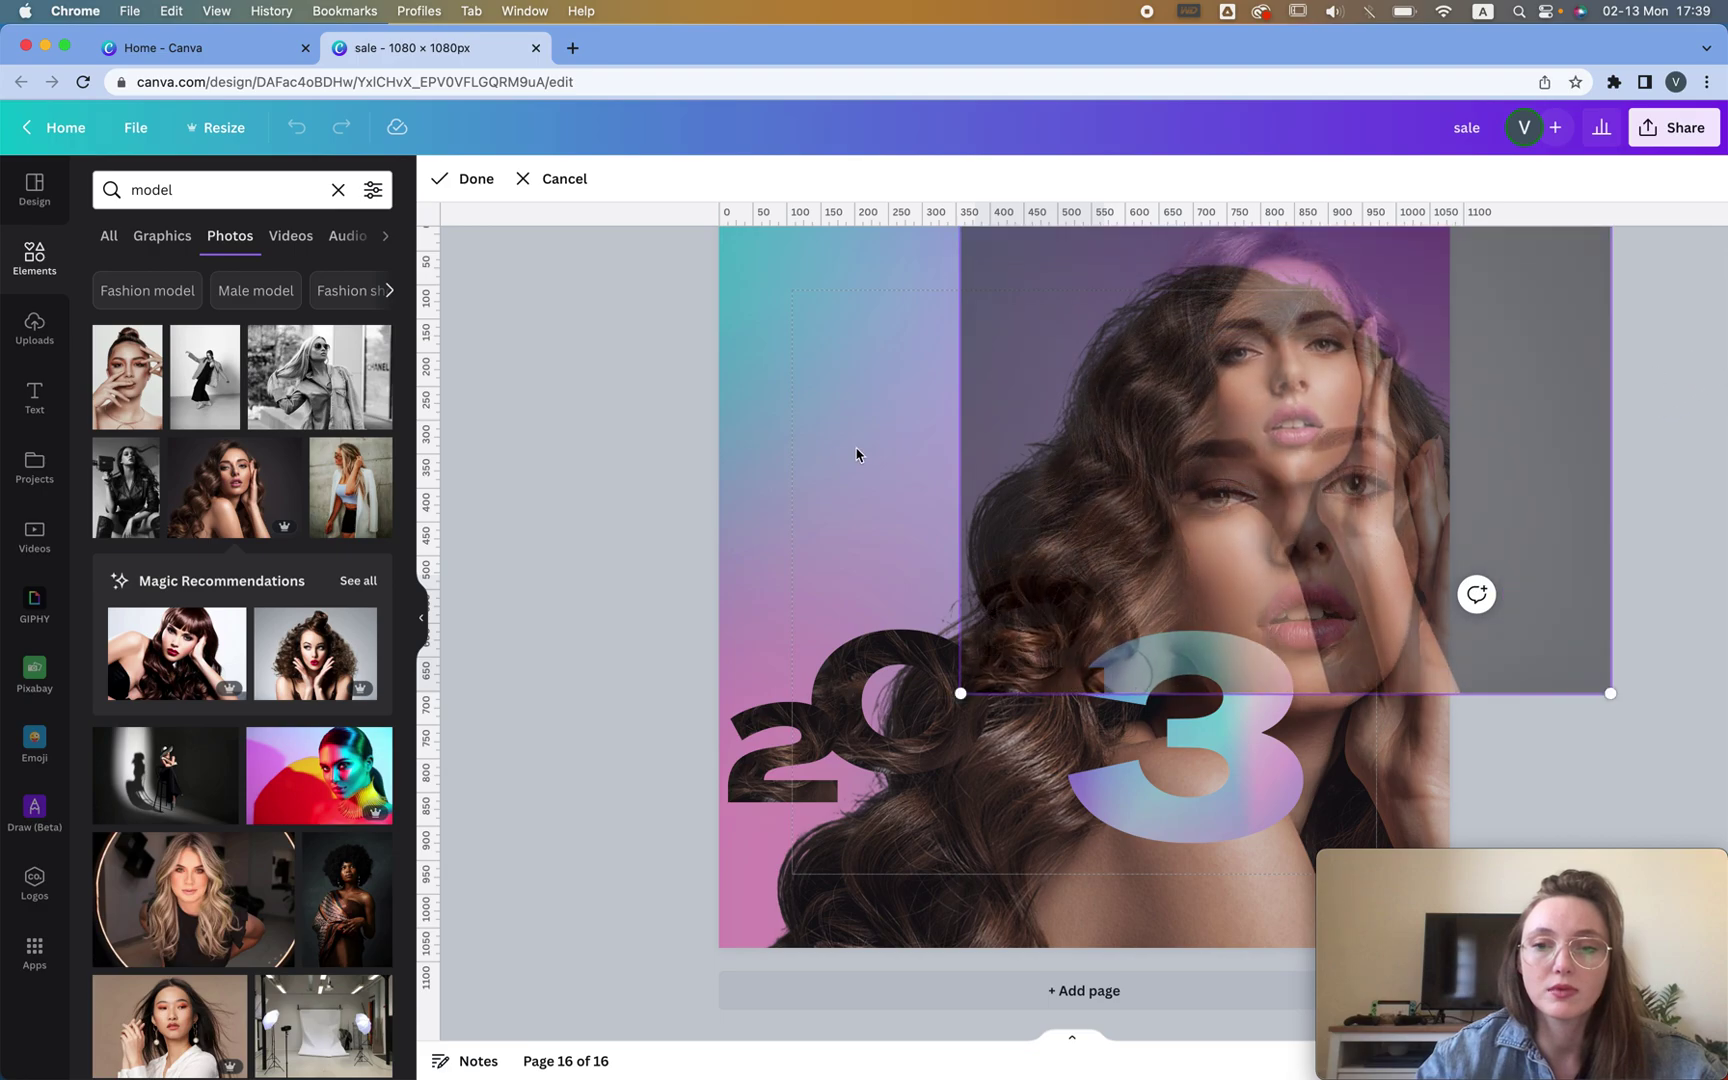
{"action": "left_click", "coordinate": [830, 460]}
{"action": "left_click_drag", "start_coordinate": [254, 489], "coordinate": [1725, 228]}
{"action": "double_click", "coordinate": [1255, 665]}
{"action": "left_click", "coordinate": [623, 422]}
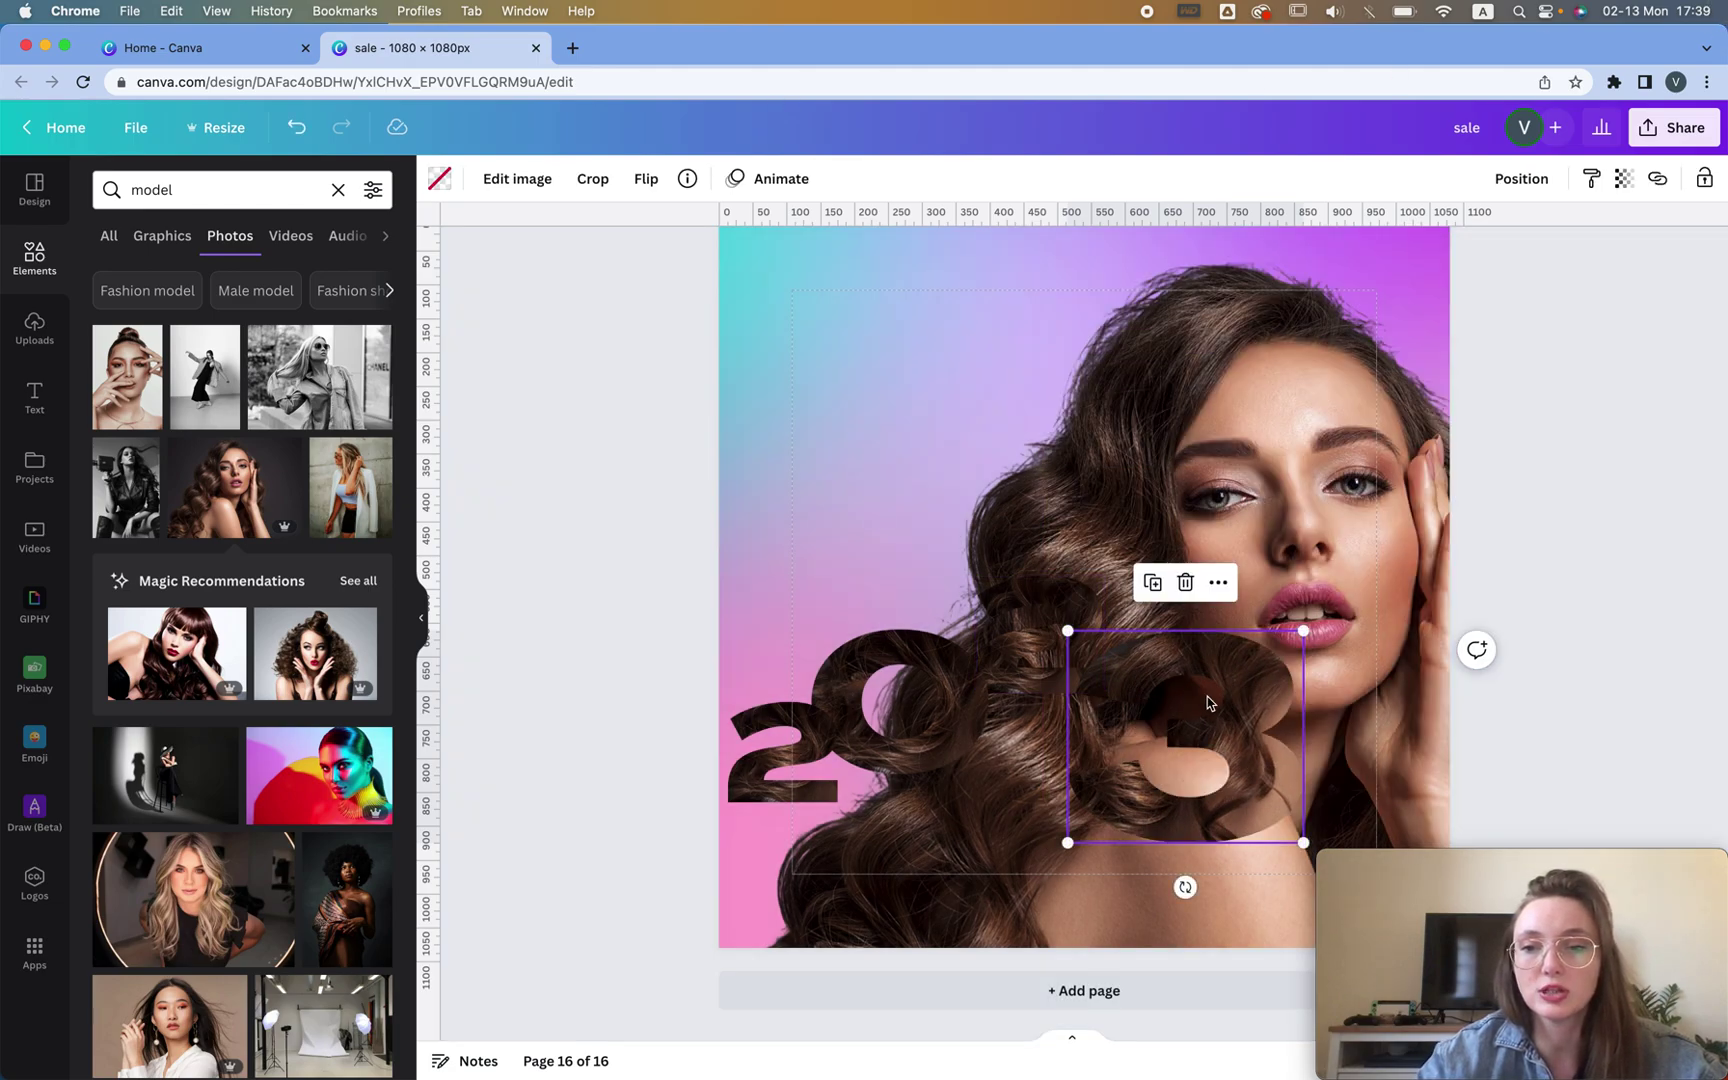
Reposition the model photo inside the second 2 and the 0 frames so the skin area shows through the digits
{"action": "double_click", "coordinate": [1031, 648]}
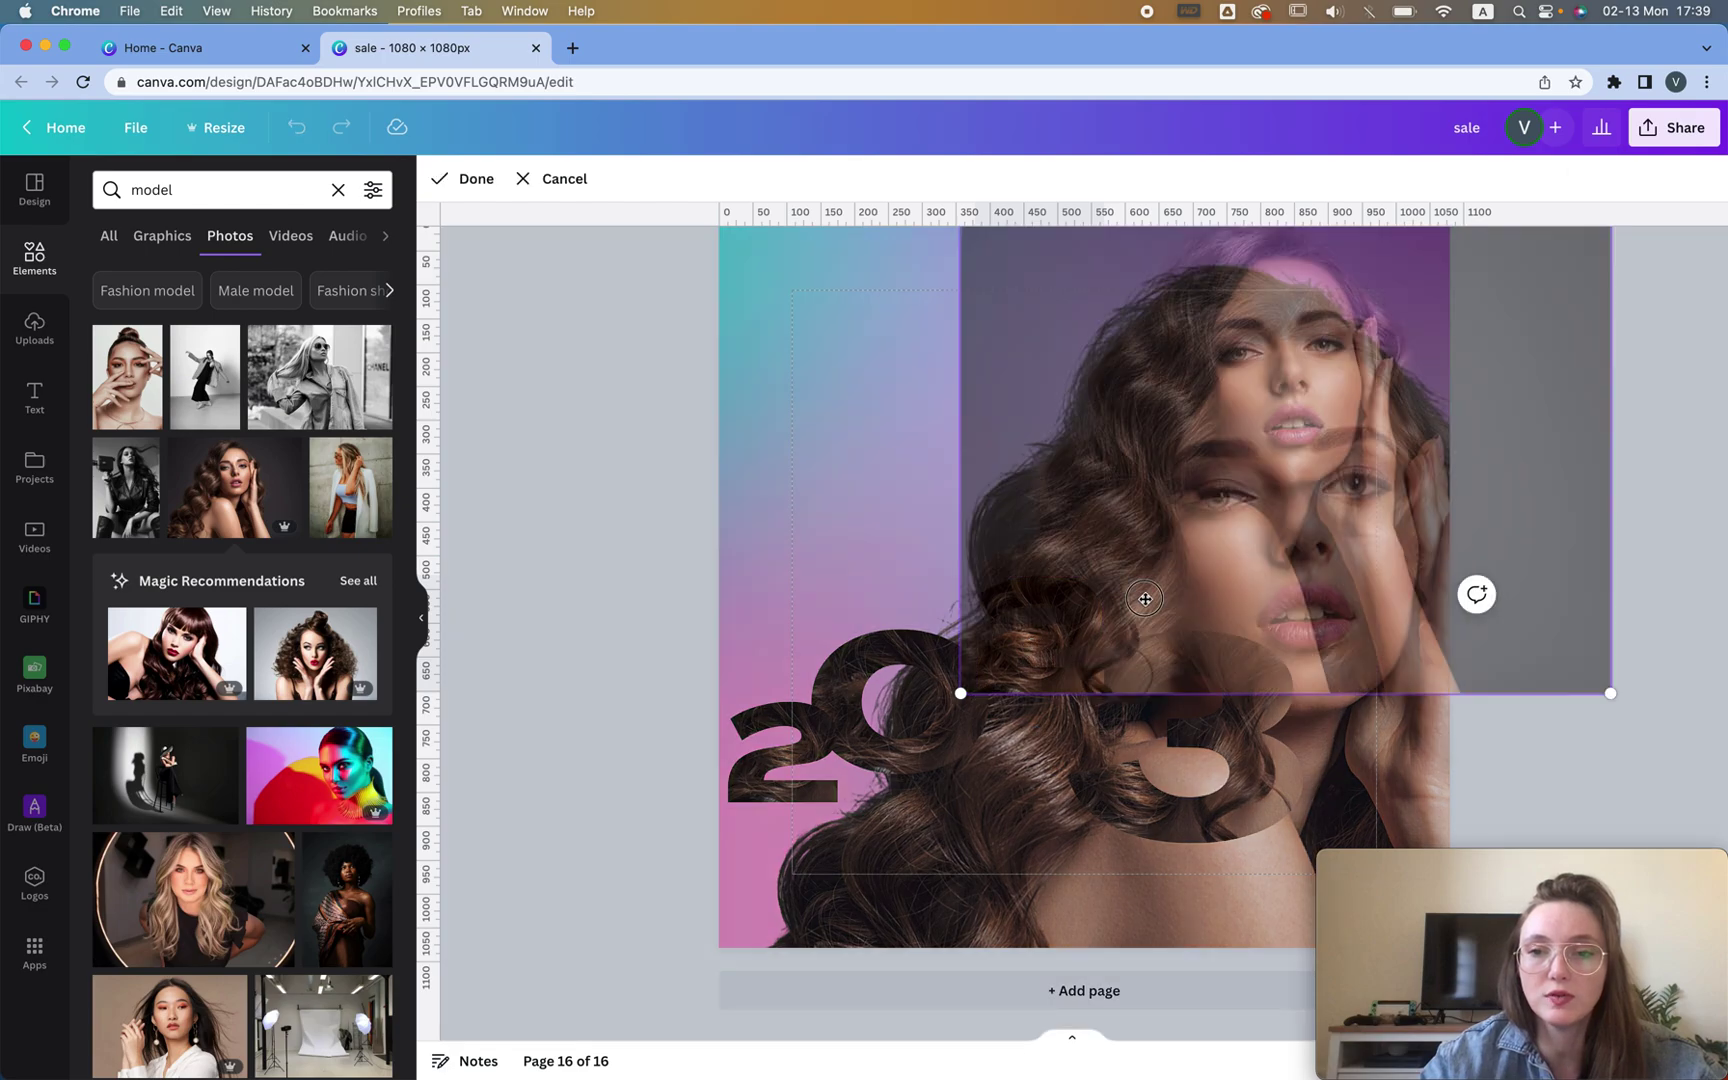
{"action": "left_click_drag", "start_coordinate": [1145, 599], "coordinate": [910, 590]}
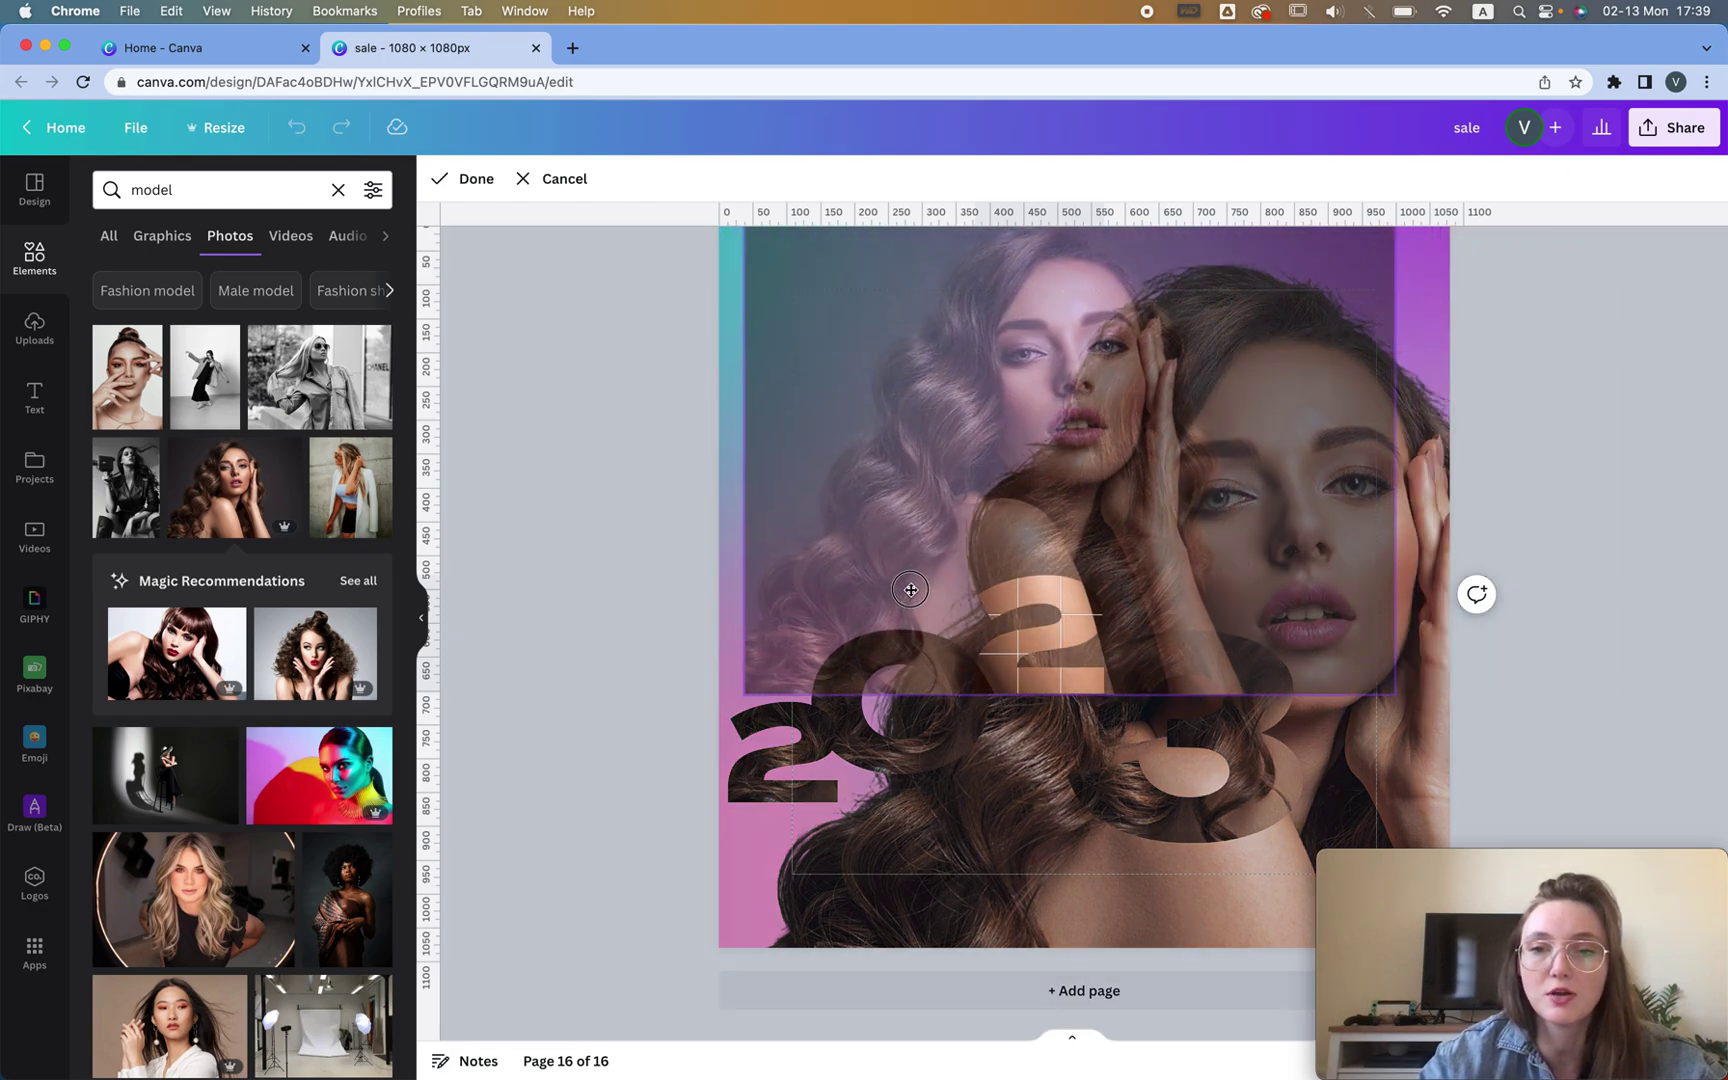
{"action": "left_click", "coordinate": [663, 582]}
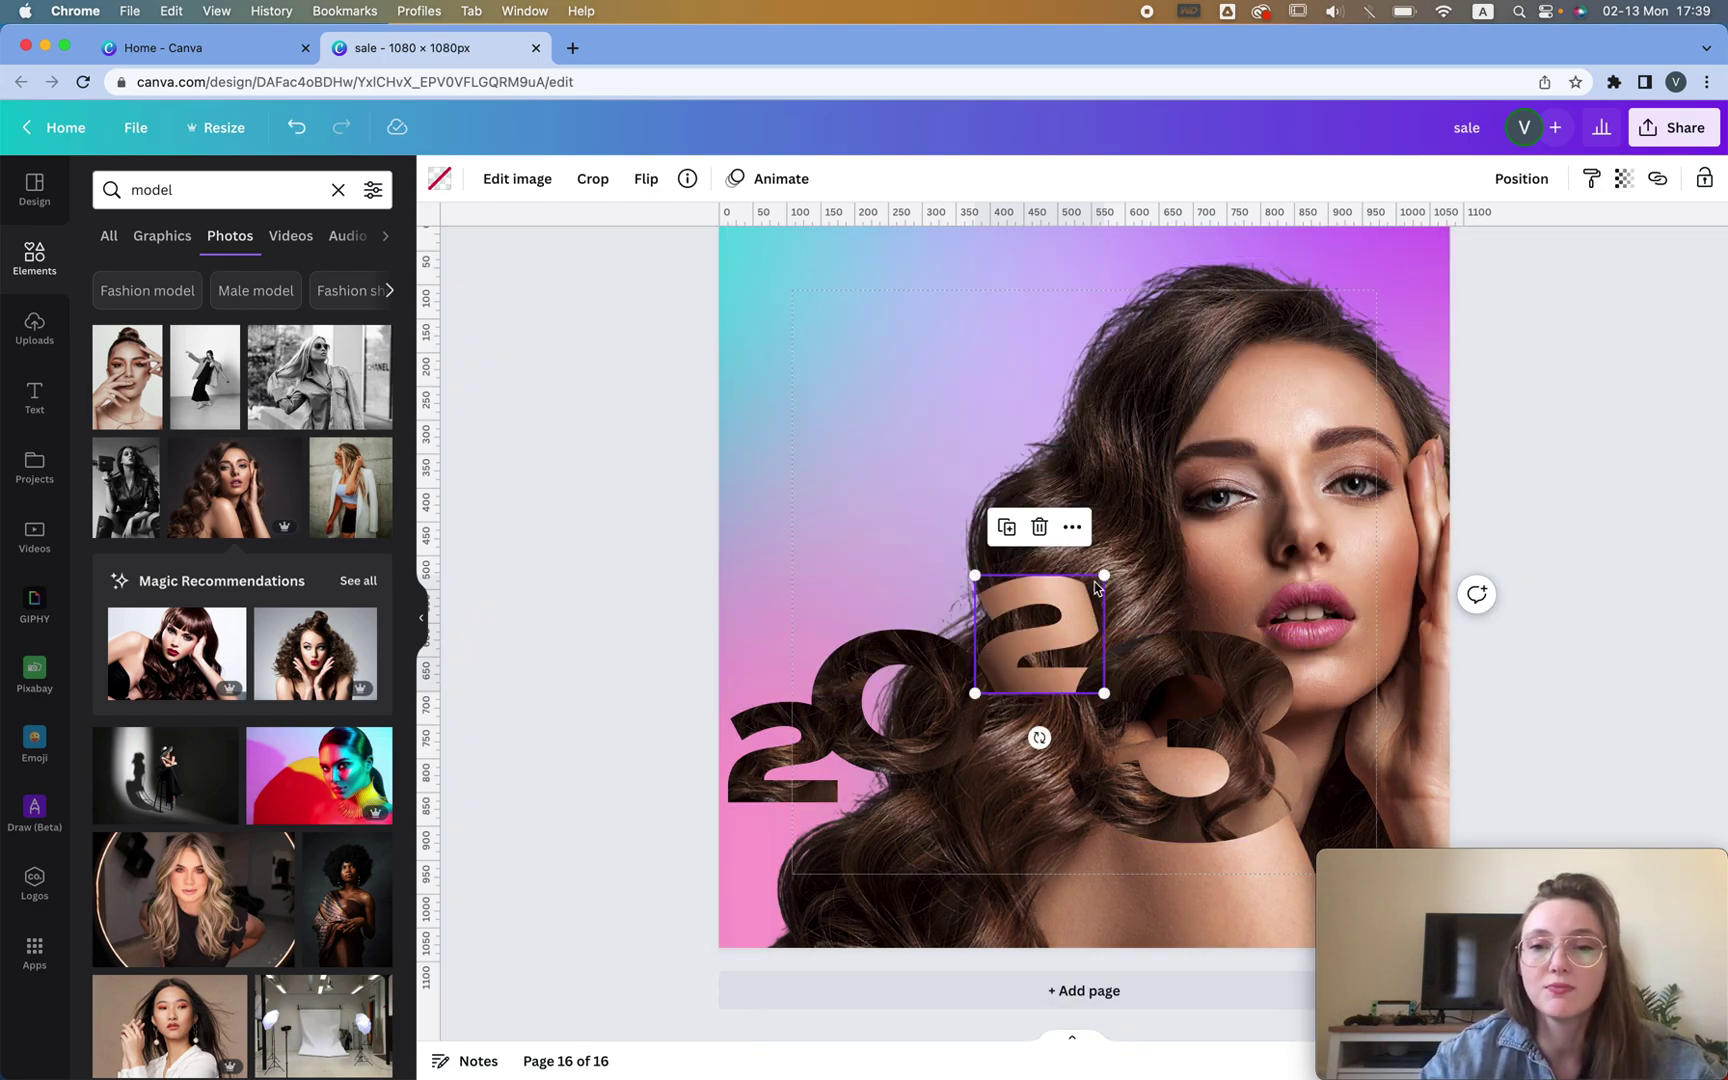
{"action": "double_click", "coordinate": [889, 659]}
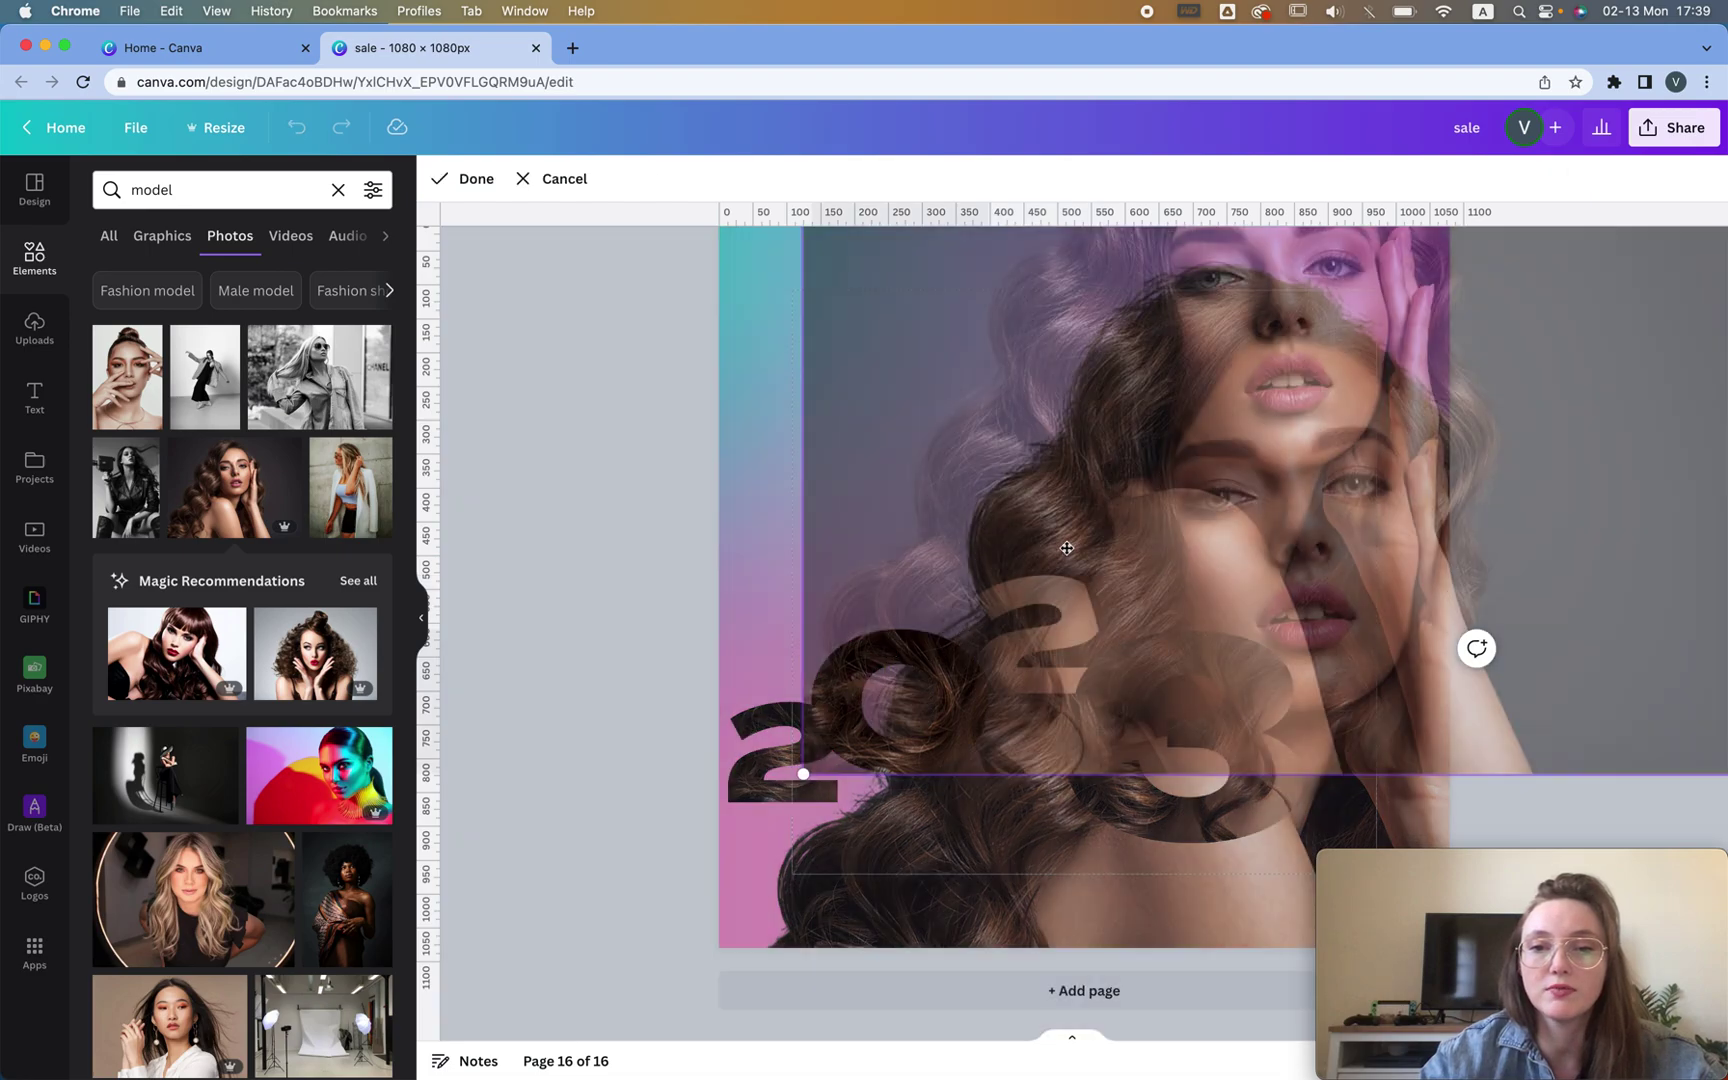
{"action": "left_click_drag", "start_coordinate": [889, 659], "coordinate": [536, 517]}
{"action": "left_click", "coordinate": [602, 497]}
Apply the repositioned model photo inside the 0 frame
{"action": "left_click", "coordinate": [935, 334]}
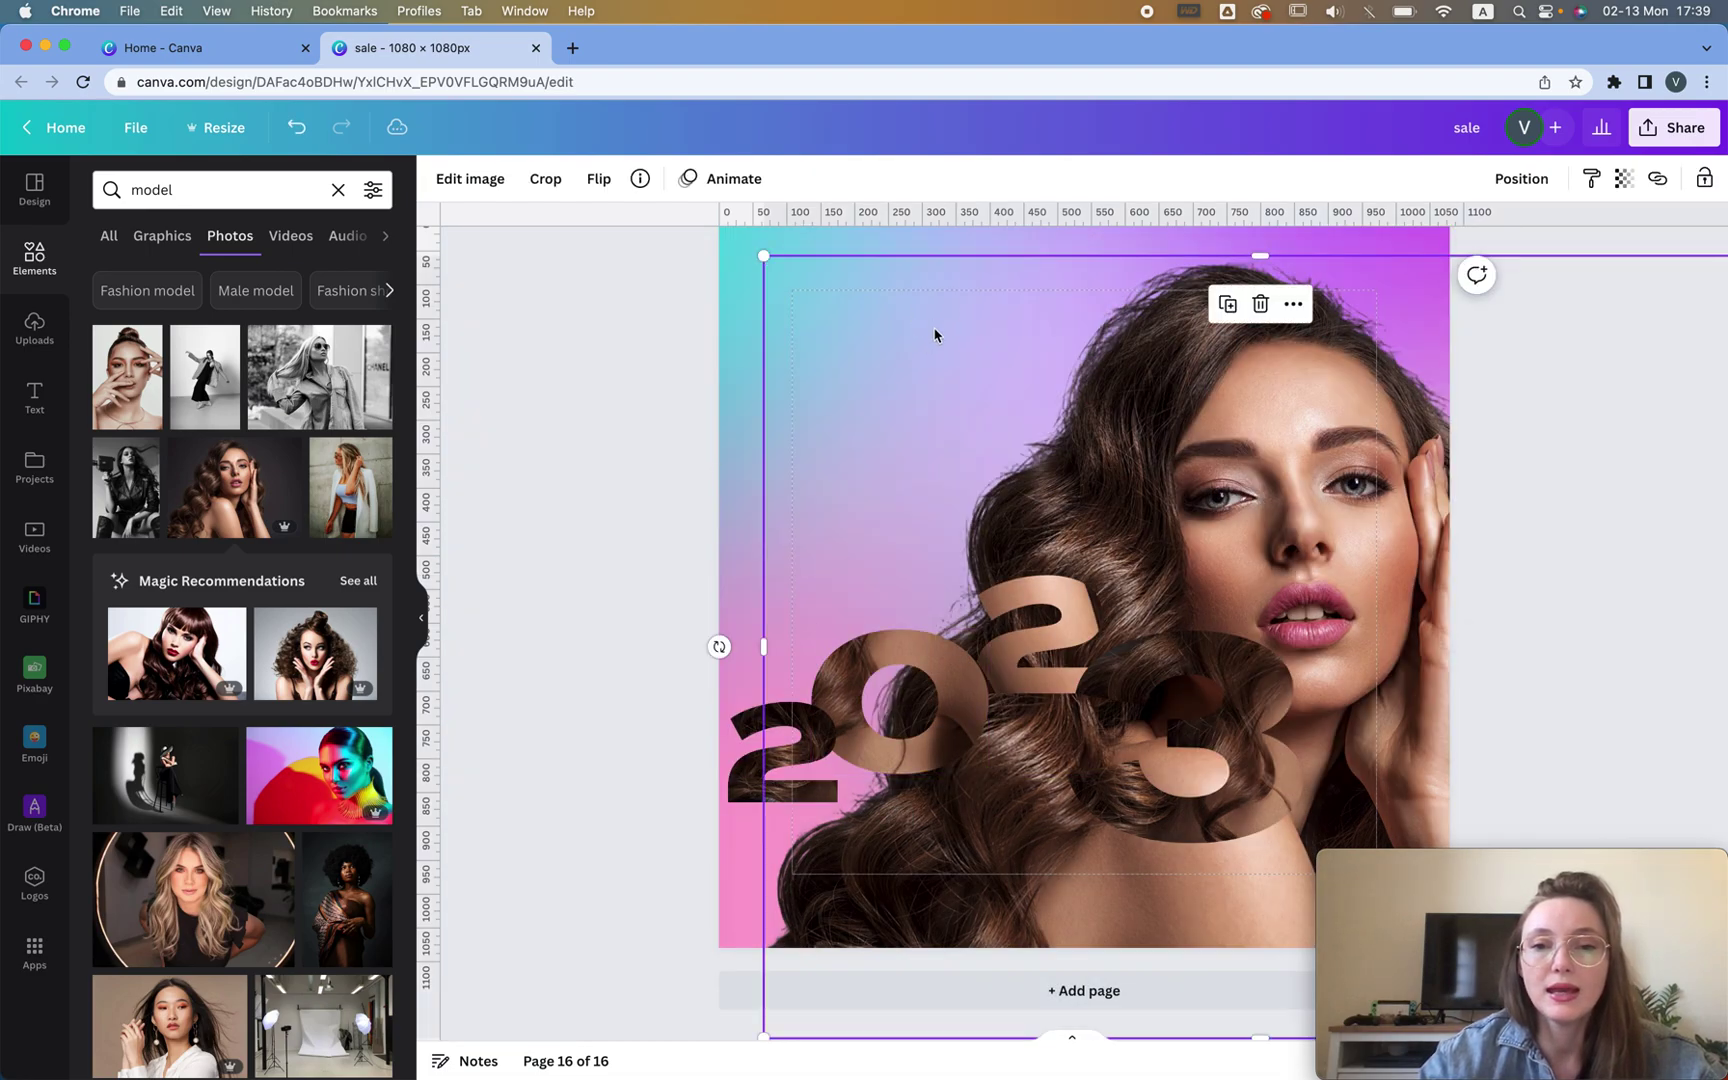
{"action": "left_click", "coordinate": [741, 272]}
{"action": "right_click", "coordinate": [744, 264]}
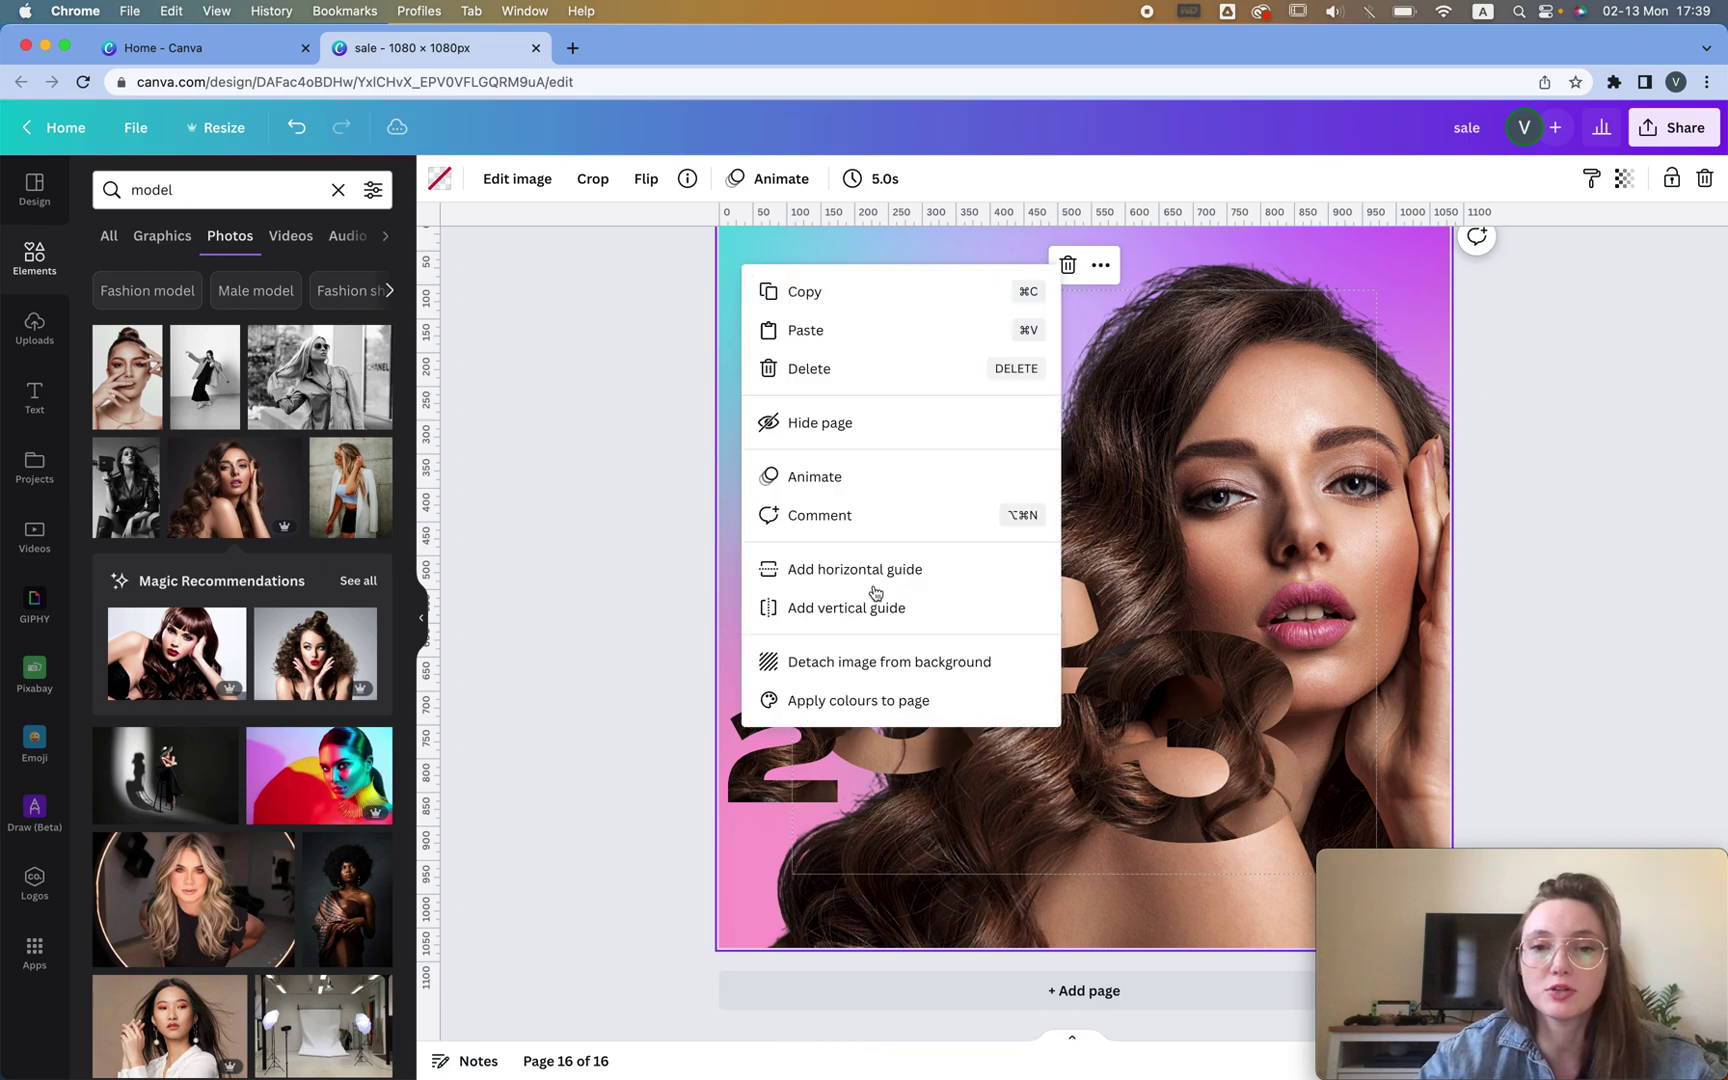
{"action": "left_click", "coordinate": [860, 705]}
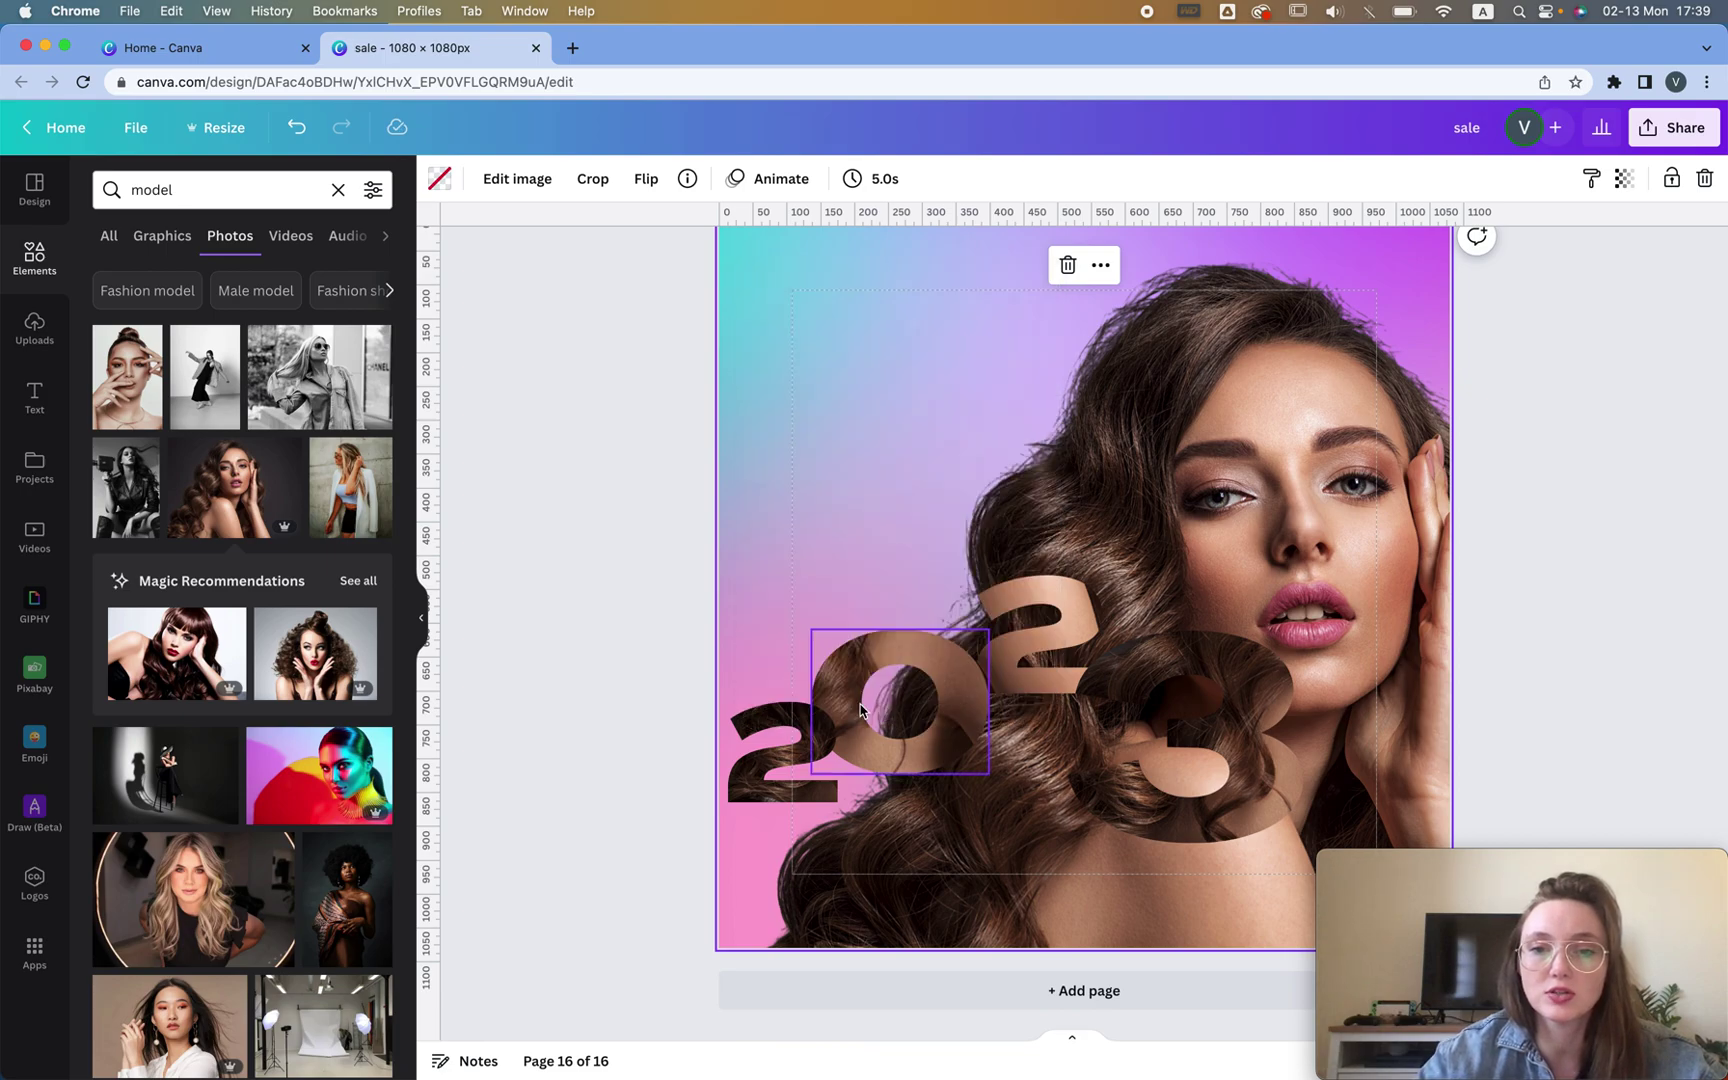
{"action": "right_click", "coordinate": [733, 386]}
{"action": "left_click", "coordinate": [652, 571]}
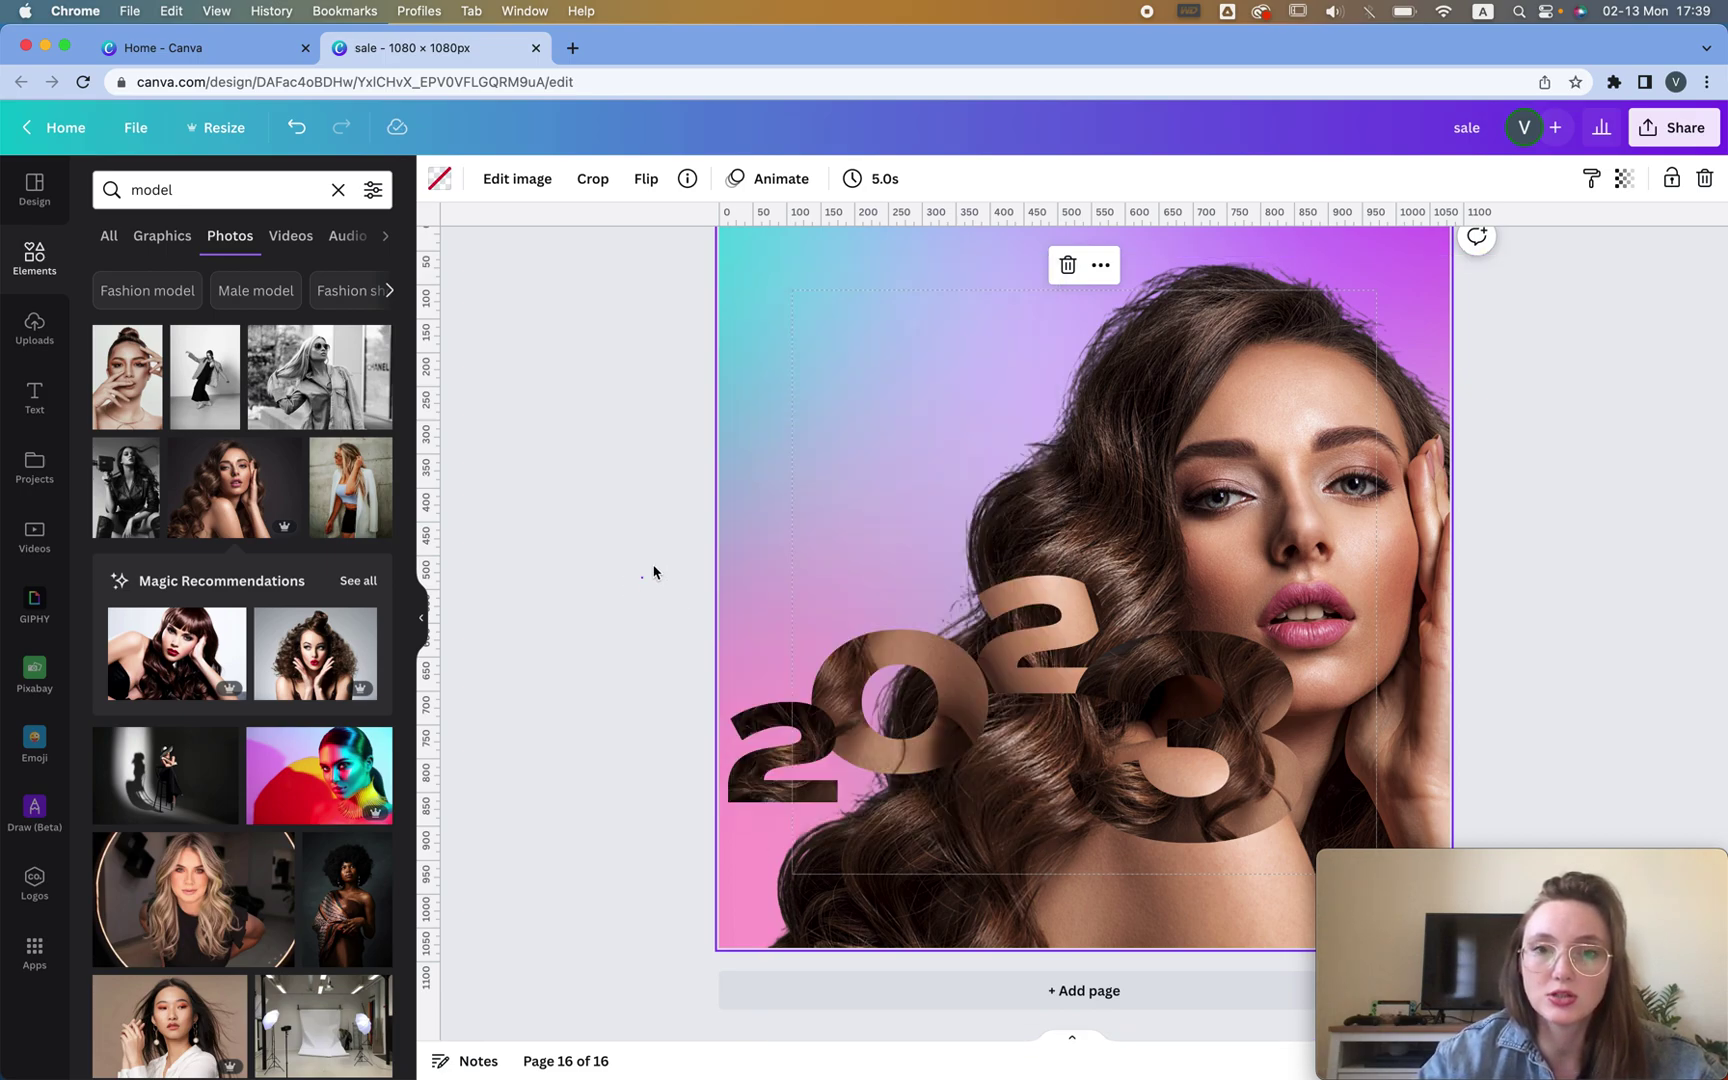
Replace page 16's gradient background with the large photo of the long-haired model
{"action": "left_click", "coordinate": [1200, 405]}
{"action": "right_click", "coordinate": [1200, 405]}
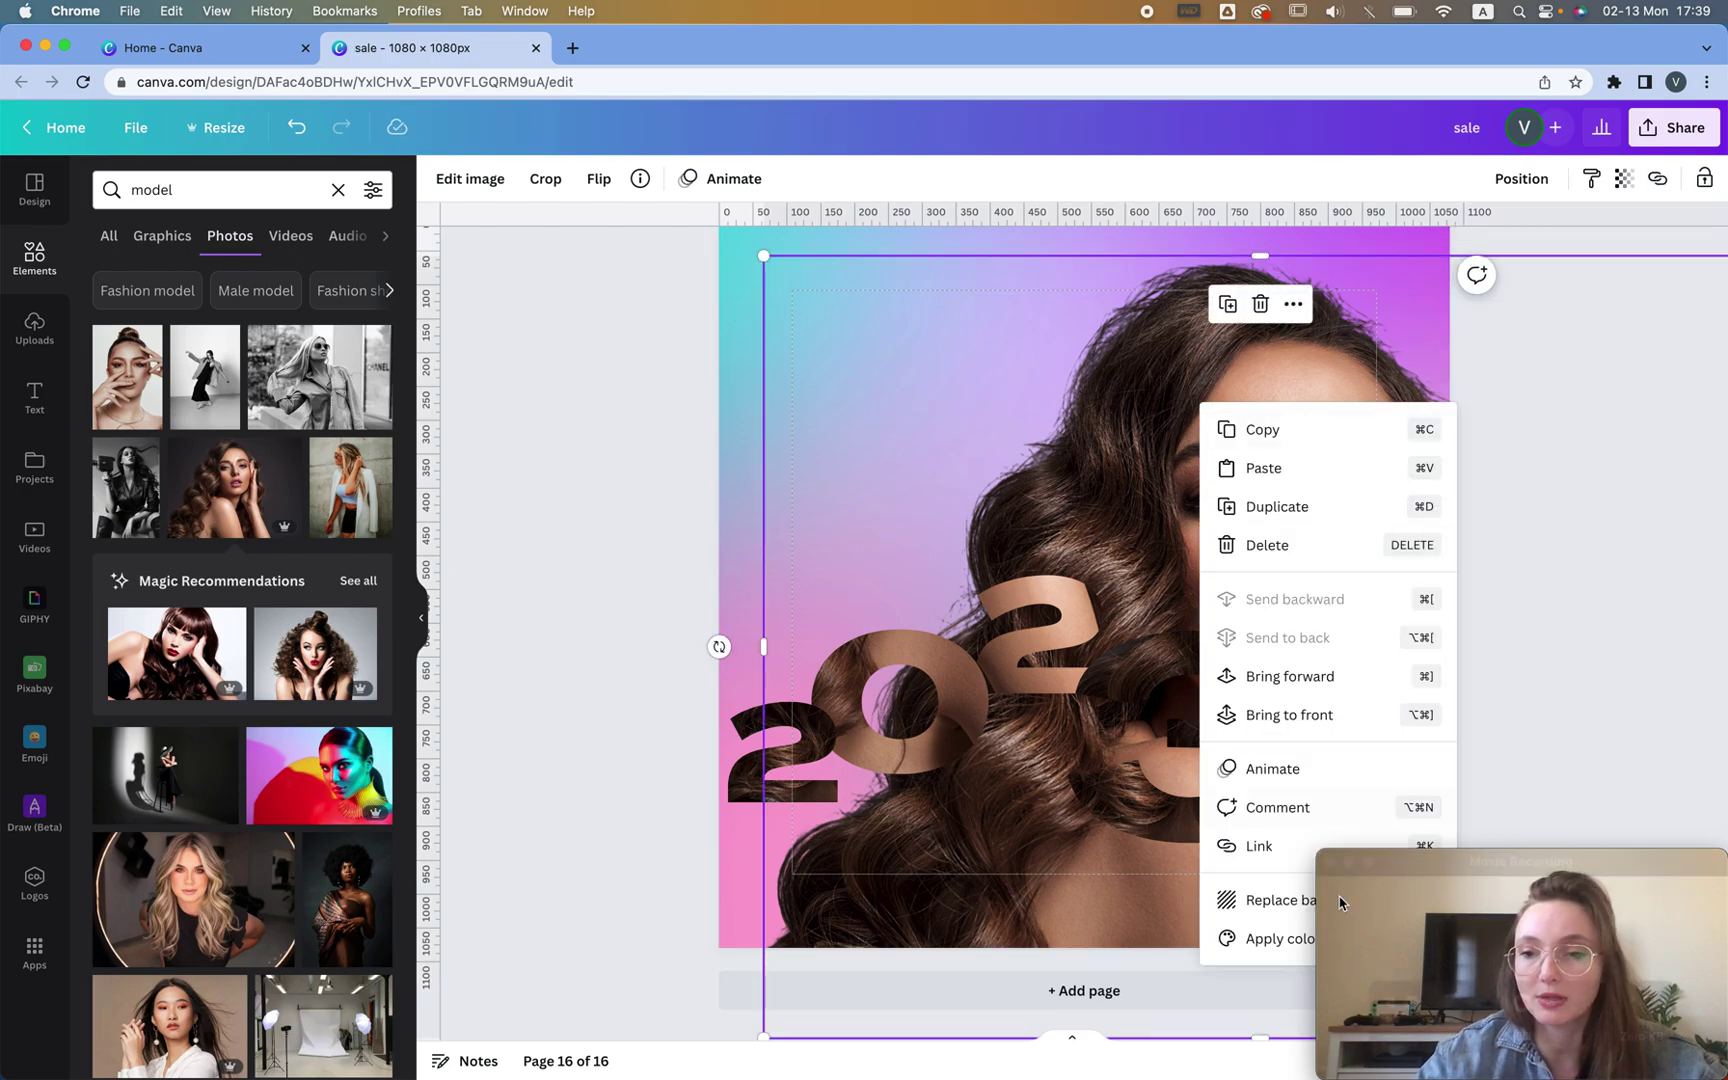
{"action": "left_click", "coordinate": [1267, 941]}
{"action": "right_click", "coordinate": [1285, 470]}
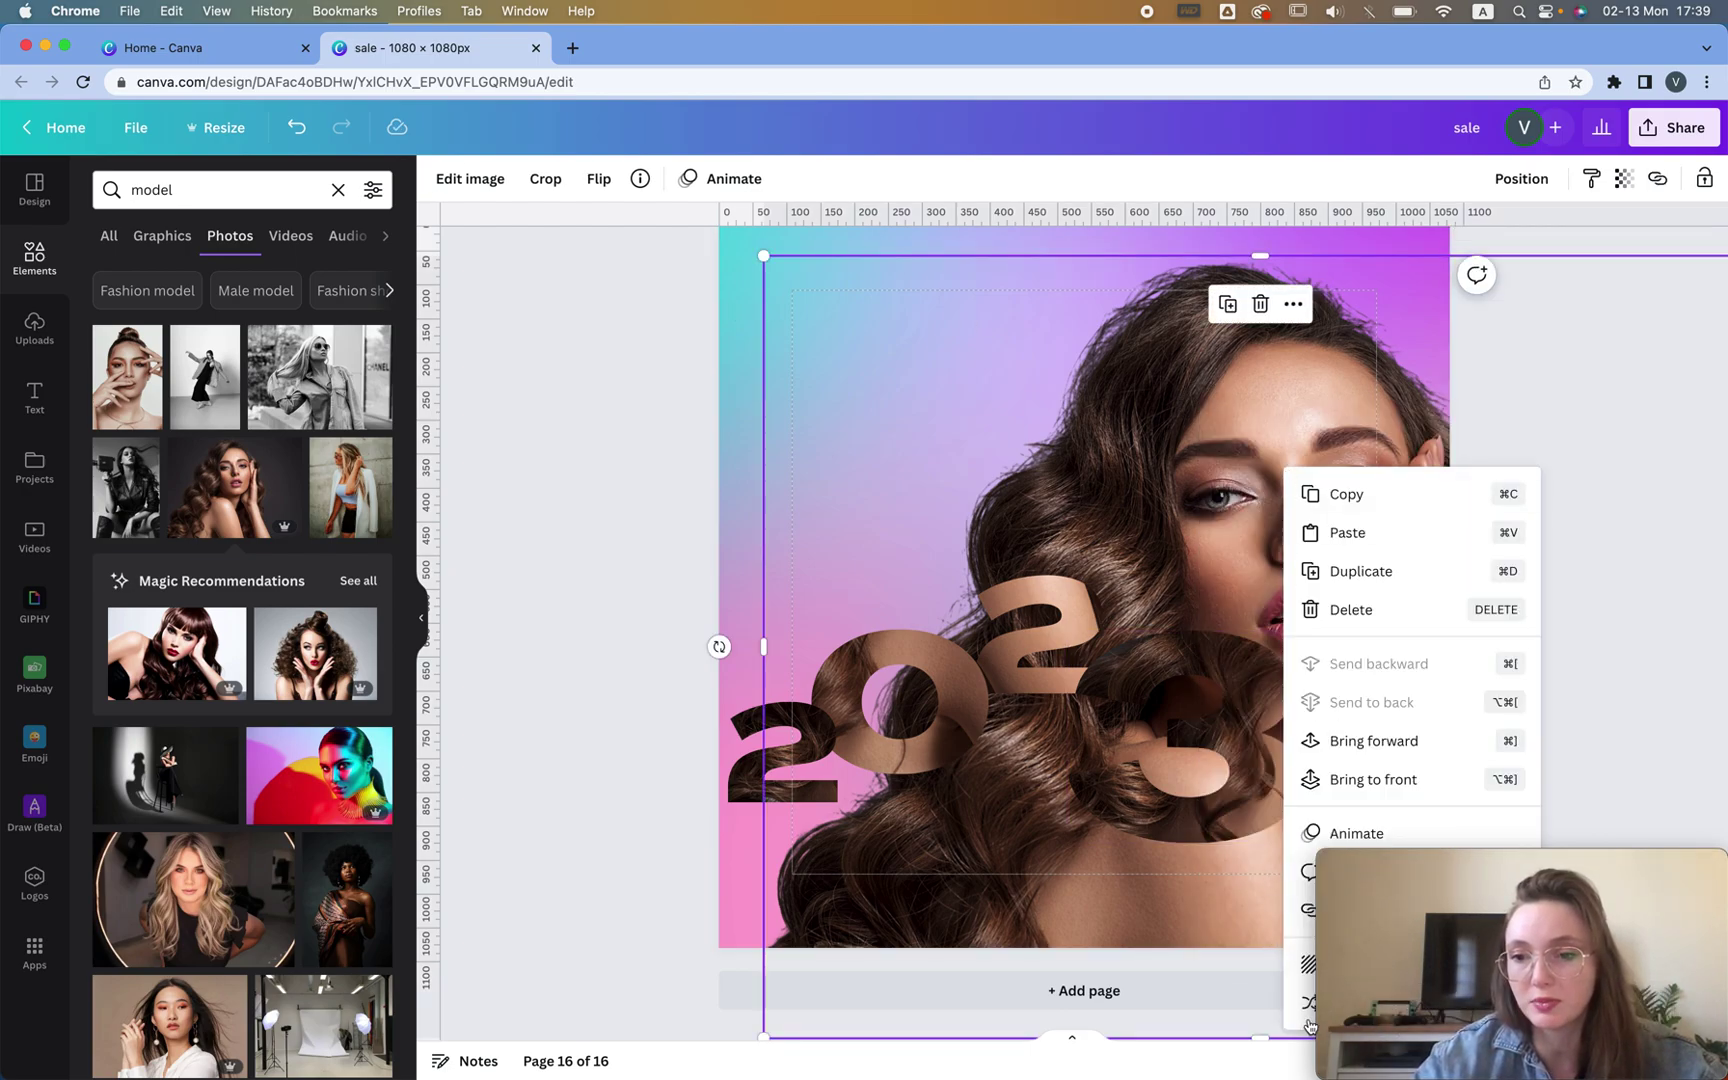
{"action": "left_click", "coordinate": [1300, 964]}
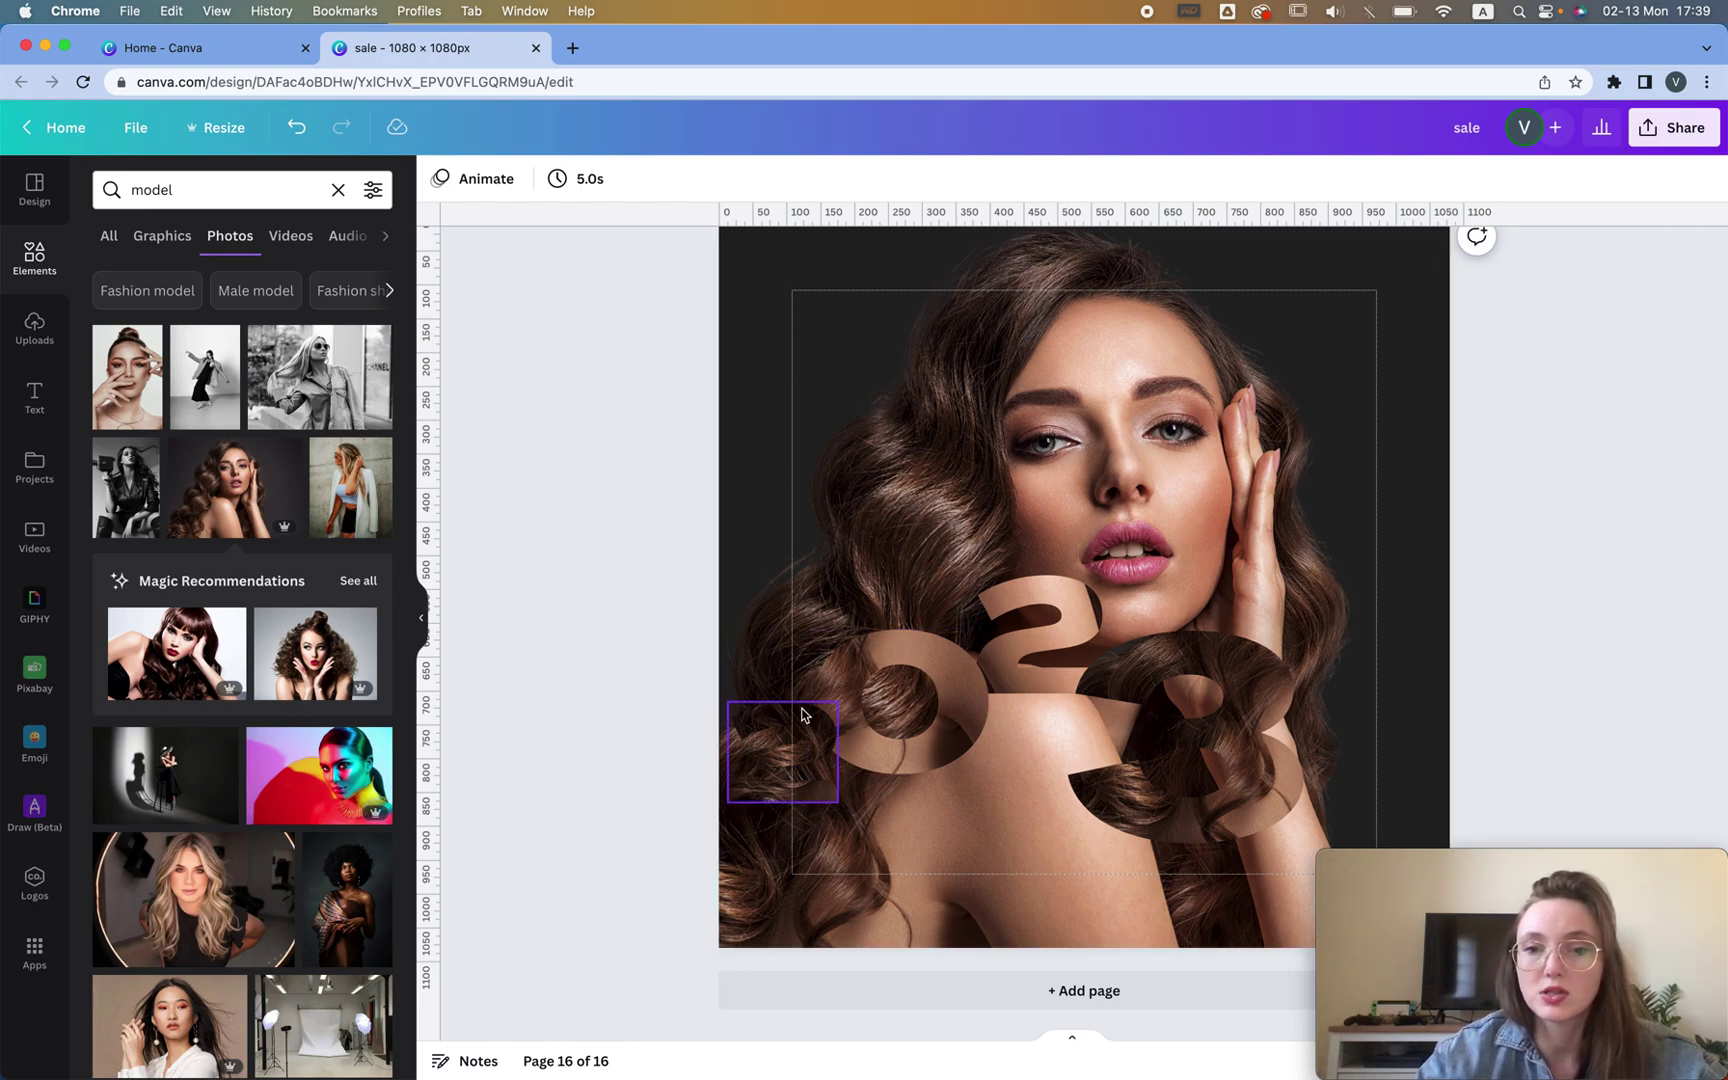
Rearrange the 2, 0, 2 and 3 frames diagonally from the page's upper-left area down to its lower right
{"action": "left_click_drag", "start_coordinate": [801, 714], "coordinate": [805, 320]}
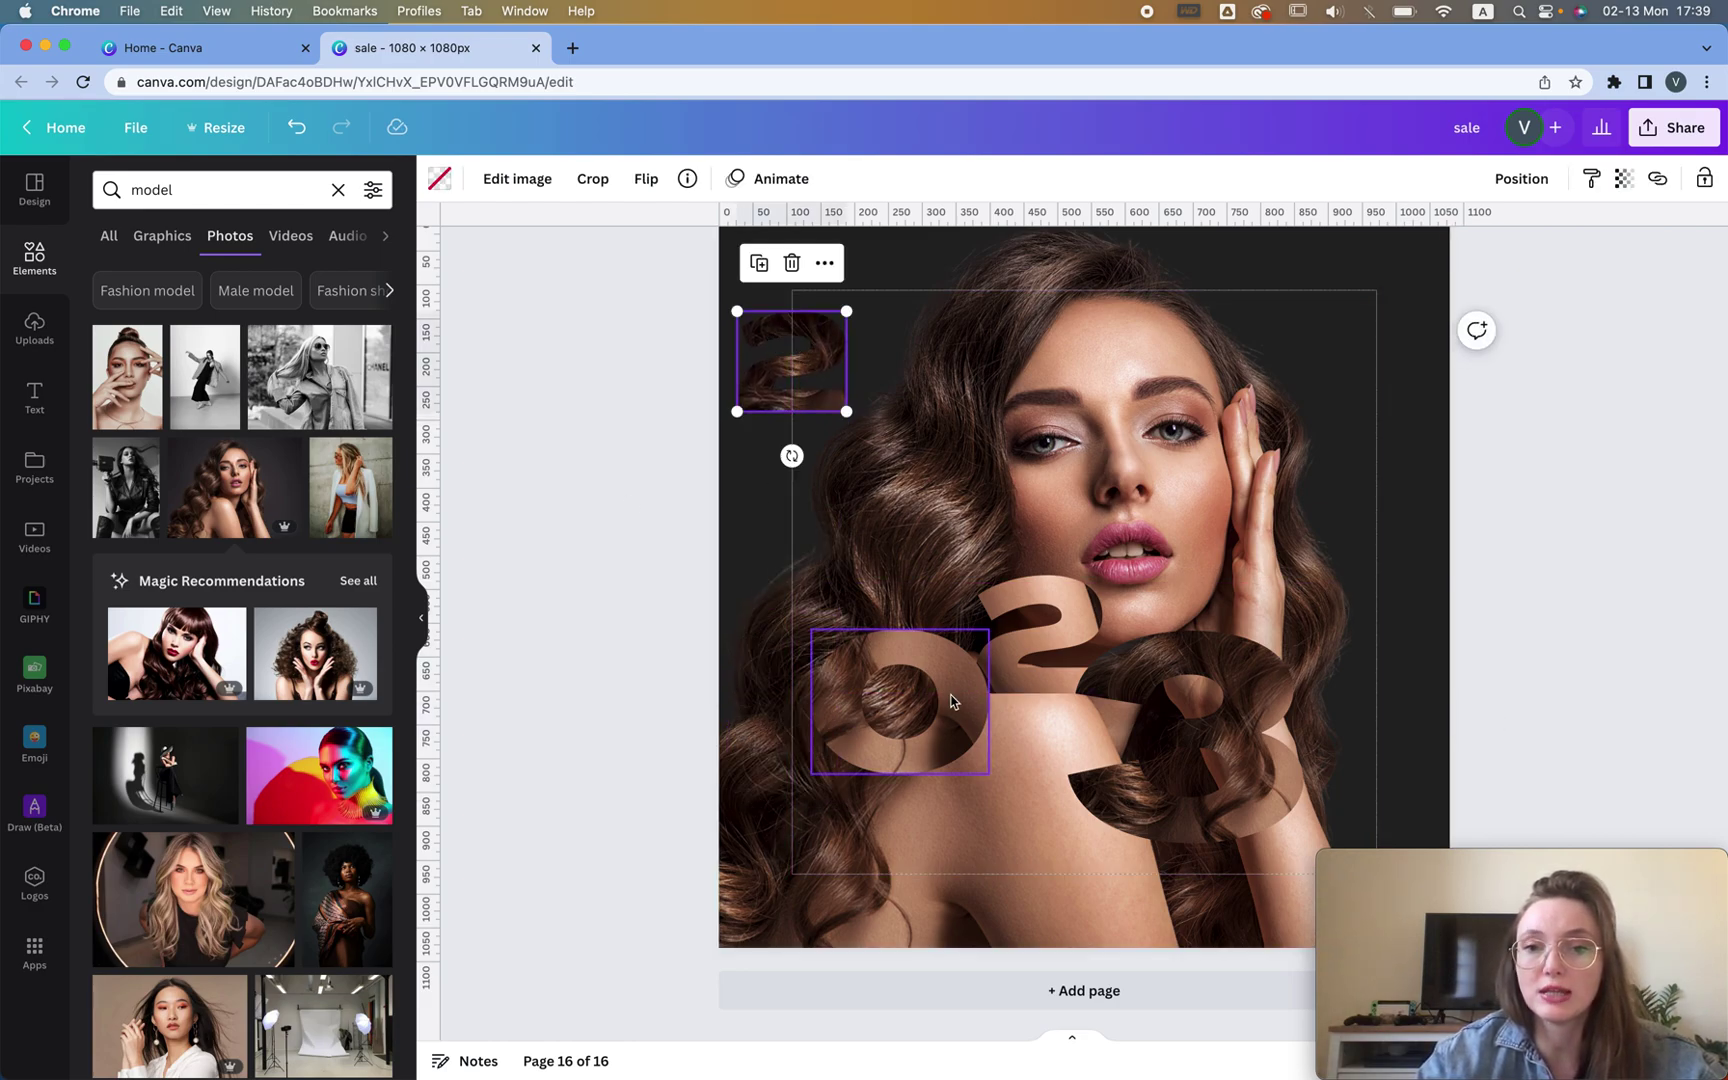
{"action": "left_click_drag", "start_coordinate": [951, 701], "coordinate": [876, 535]}
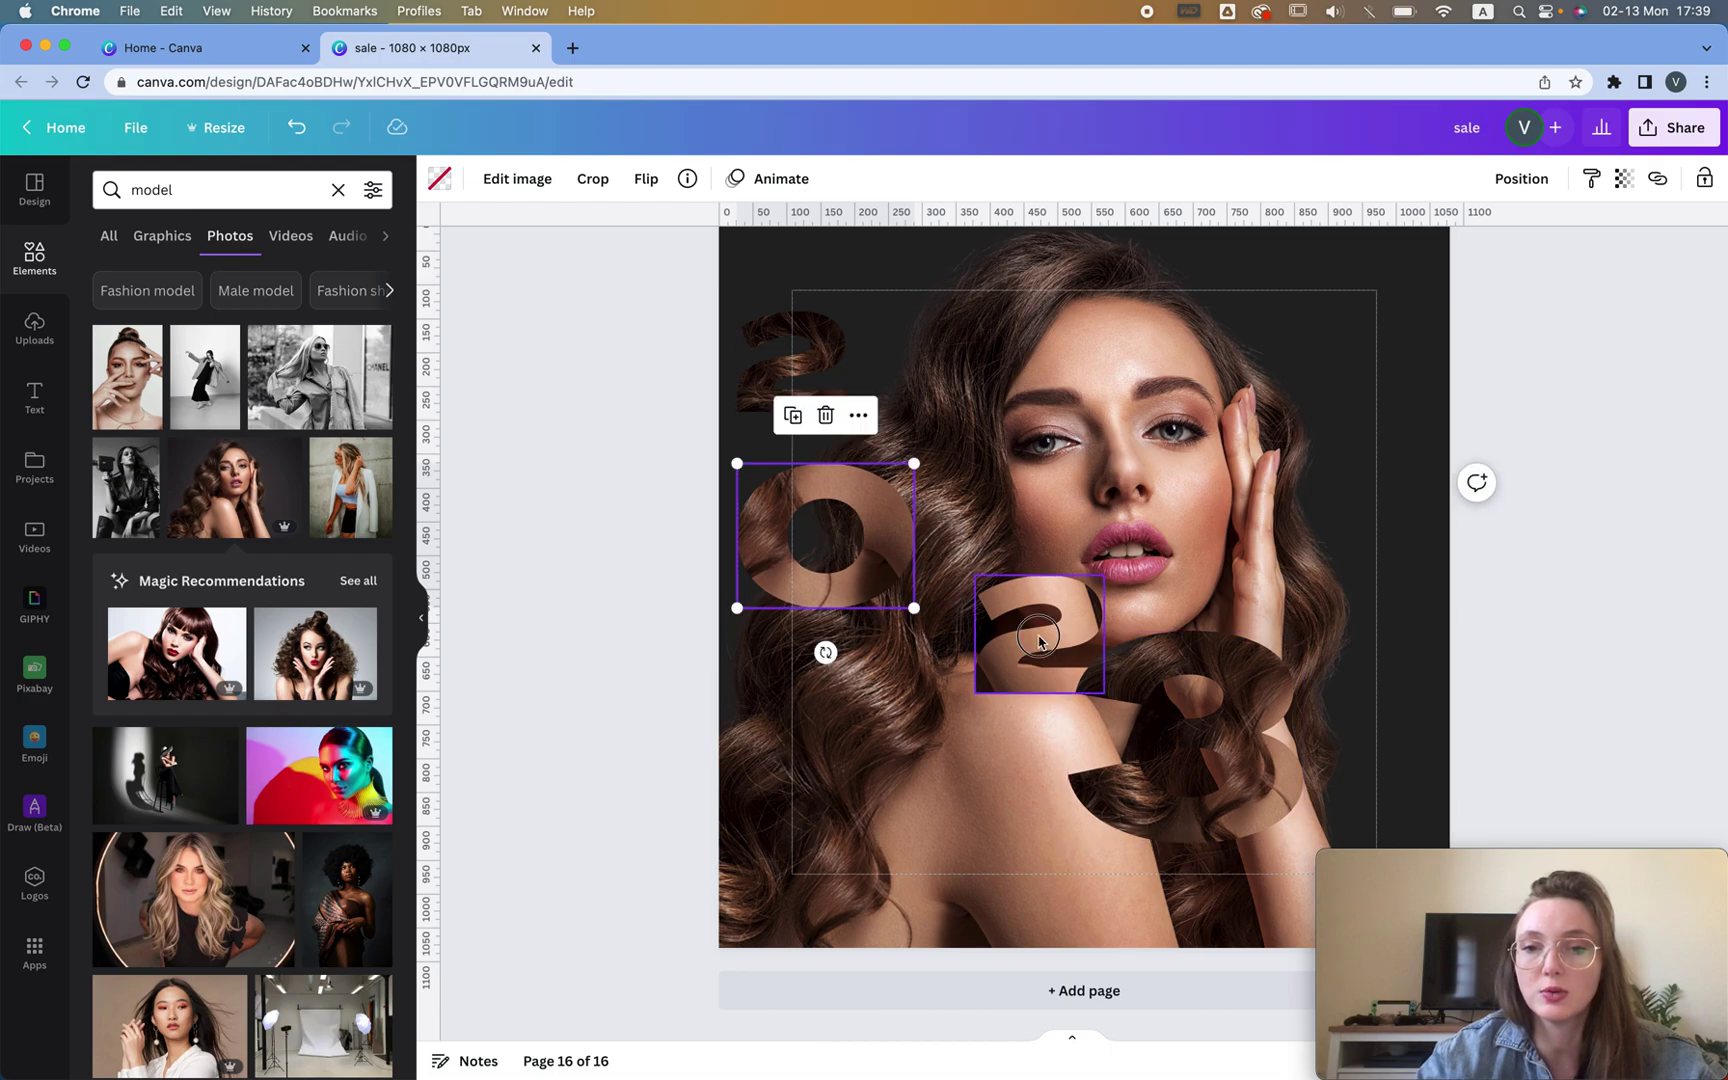
{"action": "left_click_drag", "start_coordinate": [1039, 640], "coordinate": [971, 661]}
{"action": "left_click_drag", "start_coordinate": [1178, 709], "coordinate": [1146, 767]}
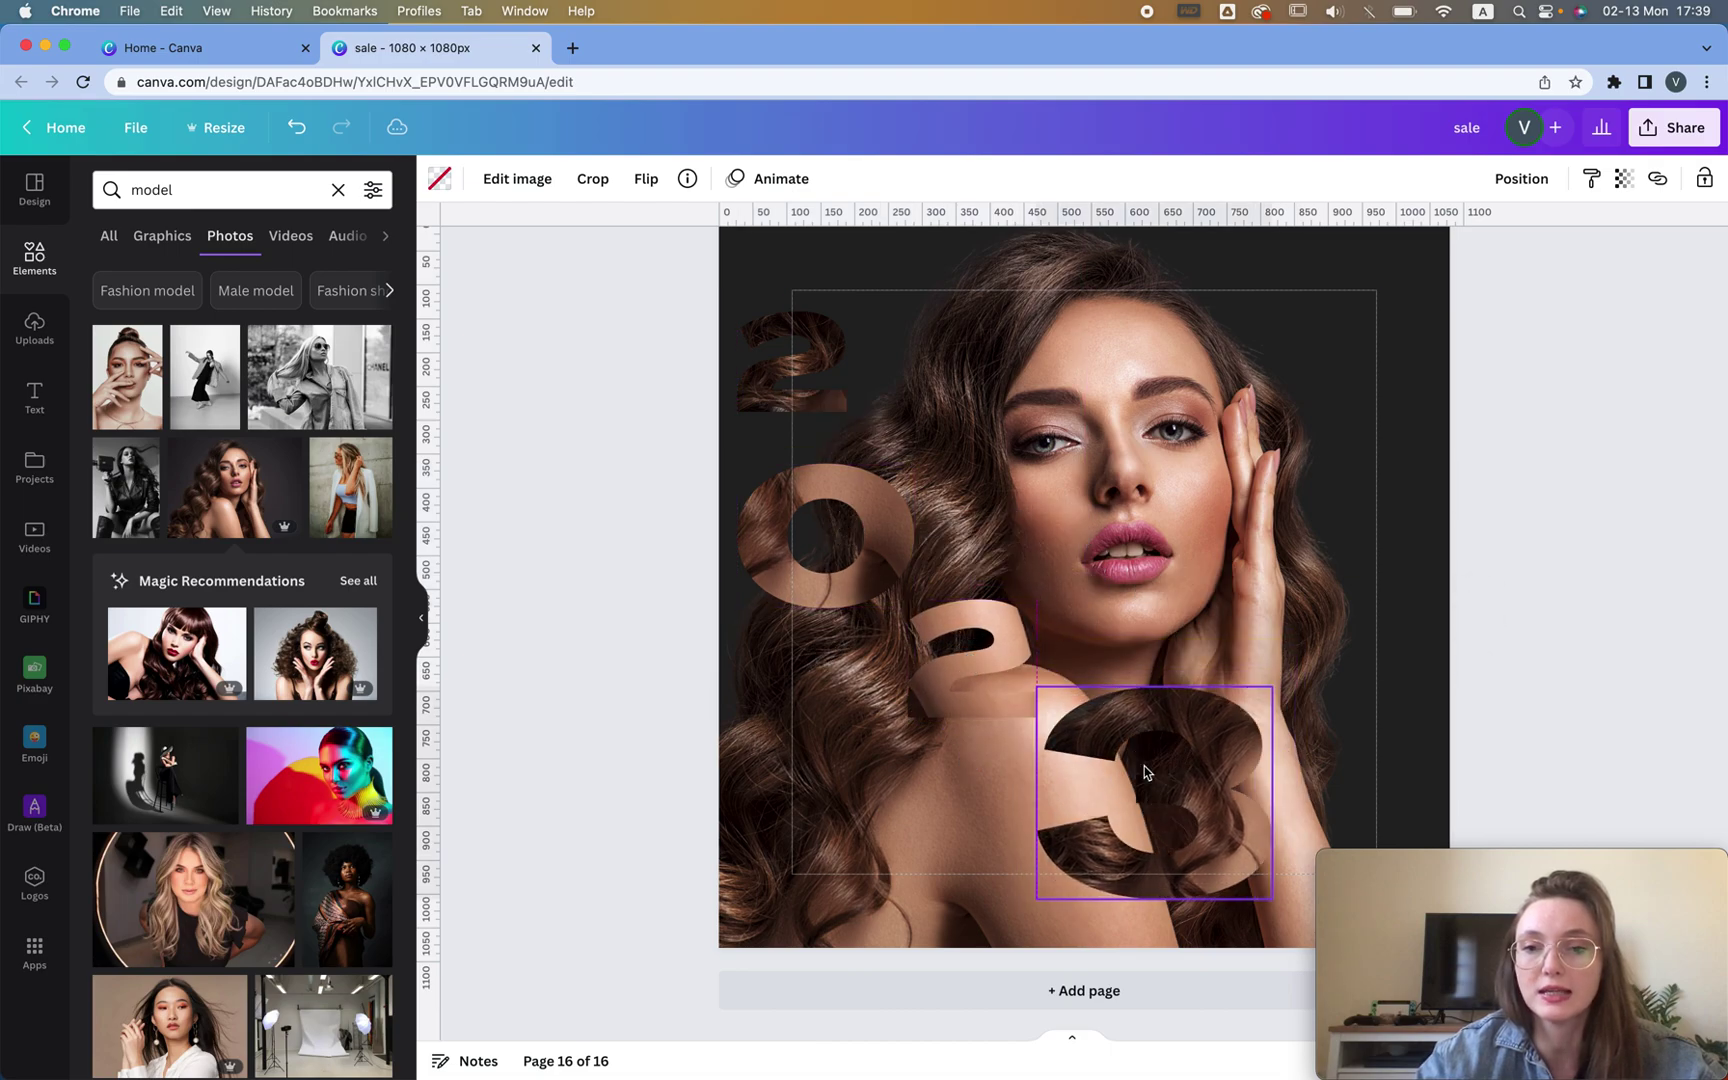
{"action": "left_click", "coordinate": [1355, 334]}
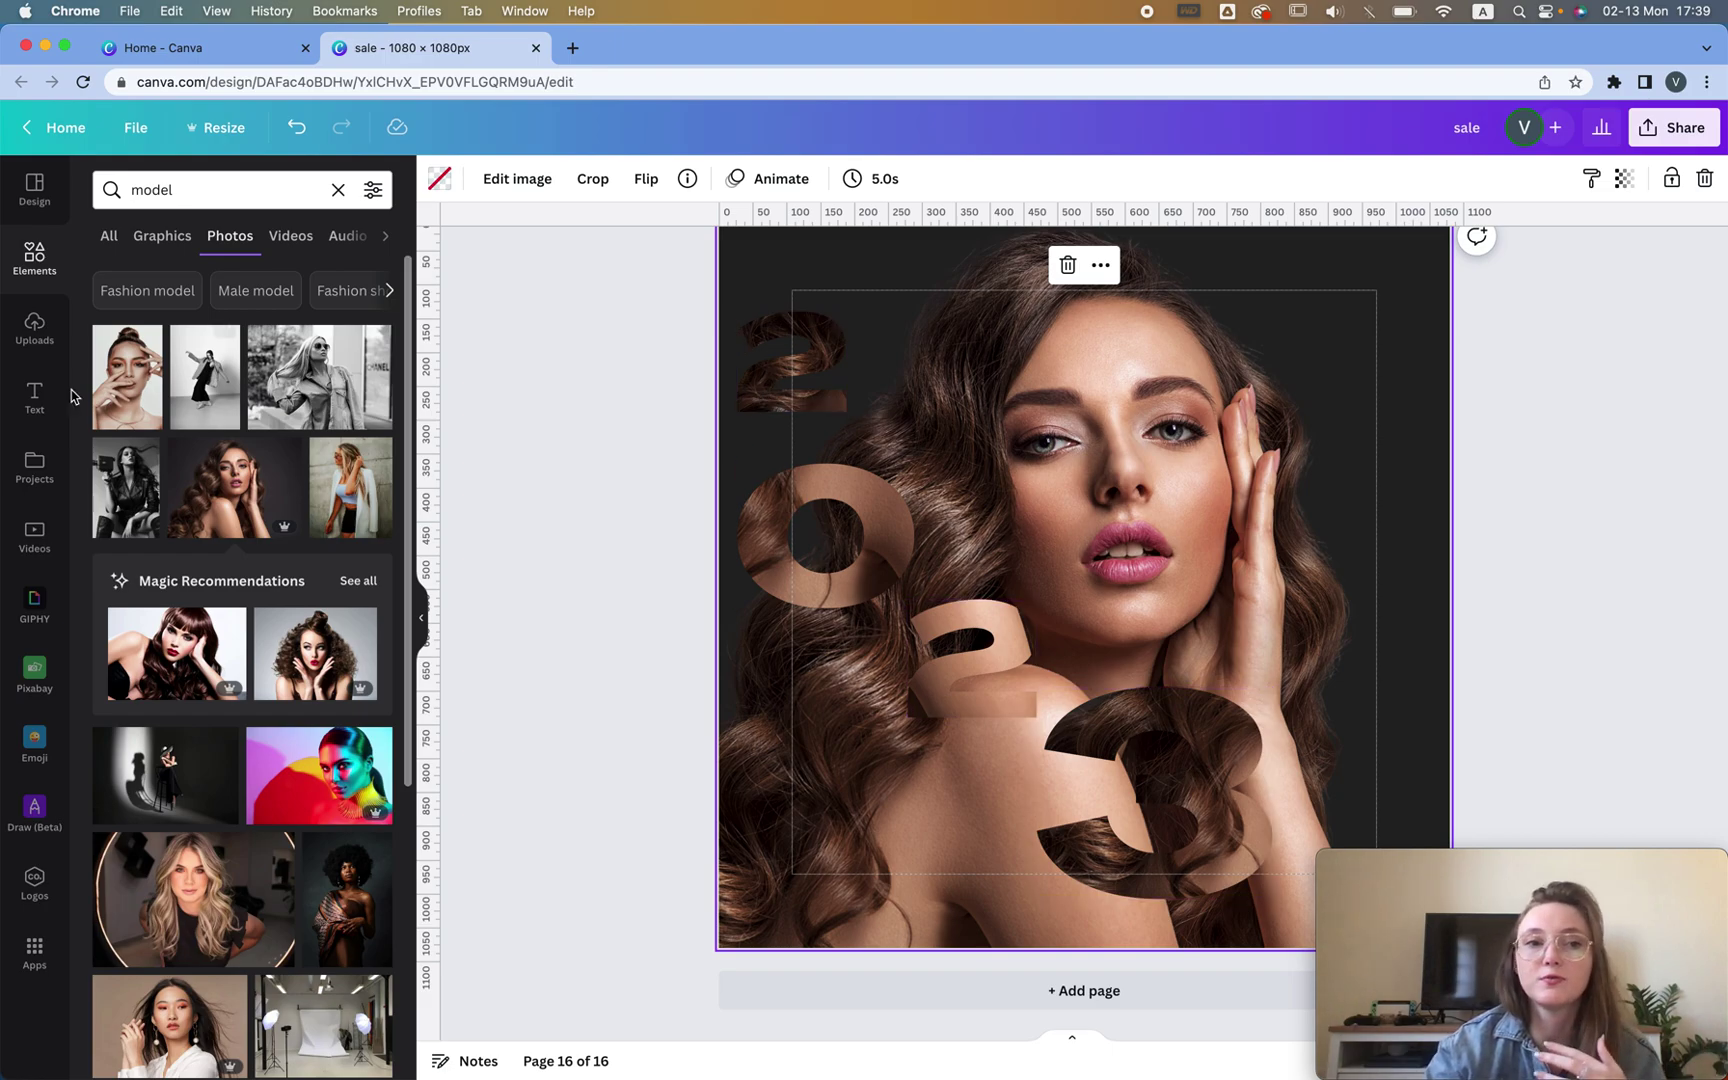
Return from the model photo results to the elements library's overview
{"action": "left_click", "coordinate": [34, 277]}
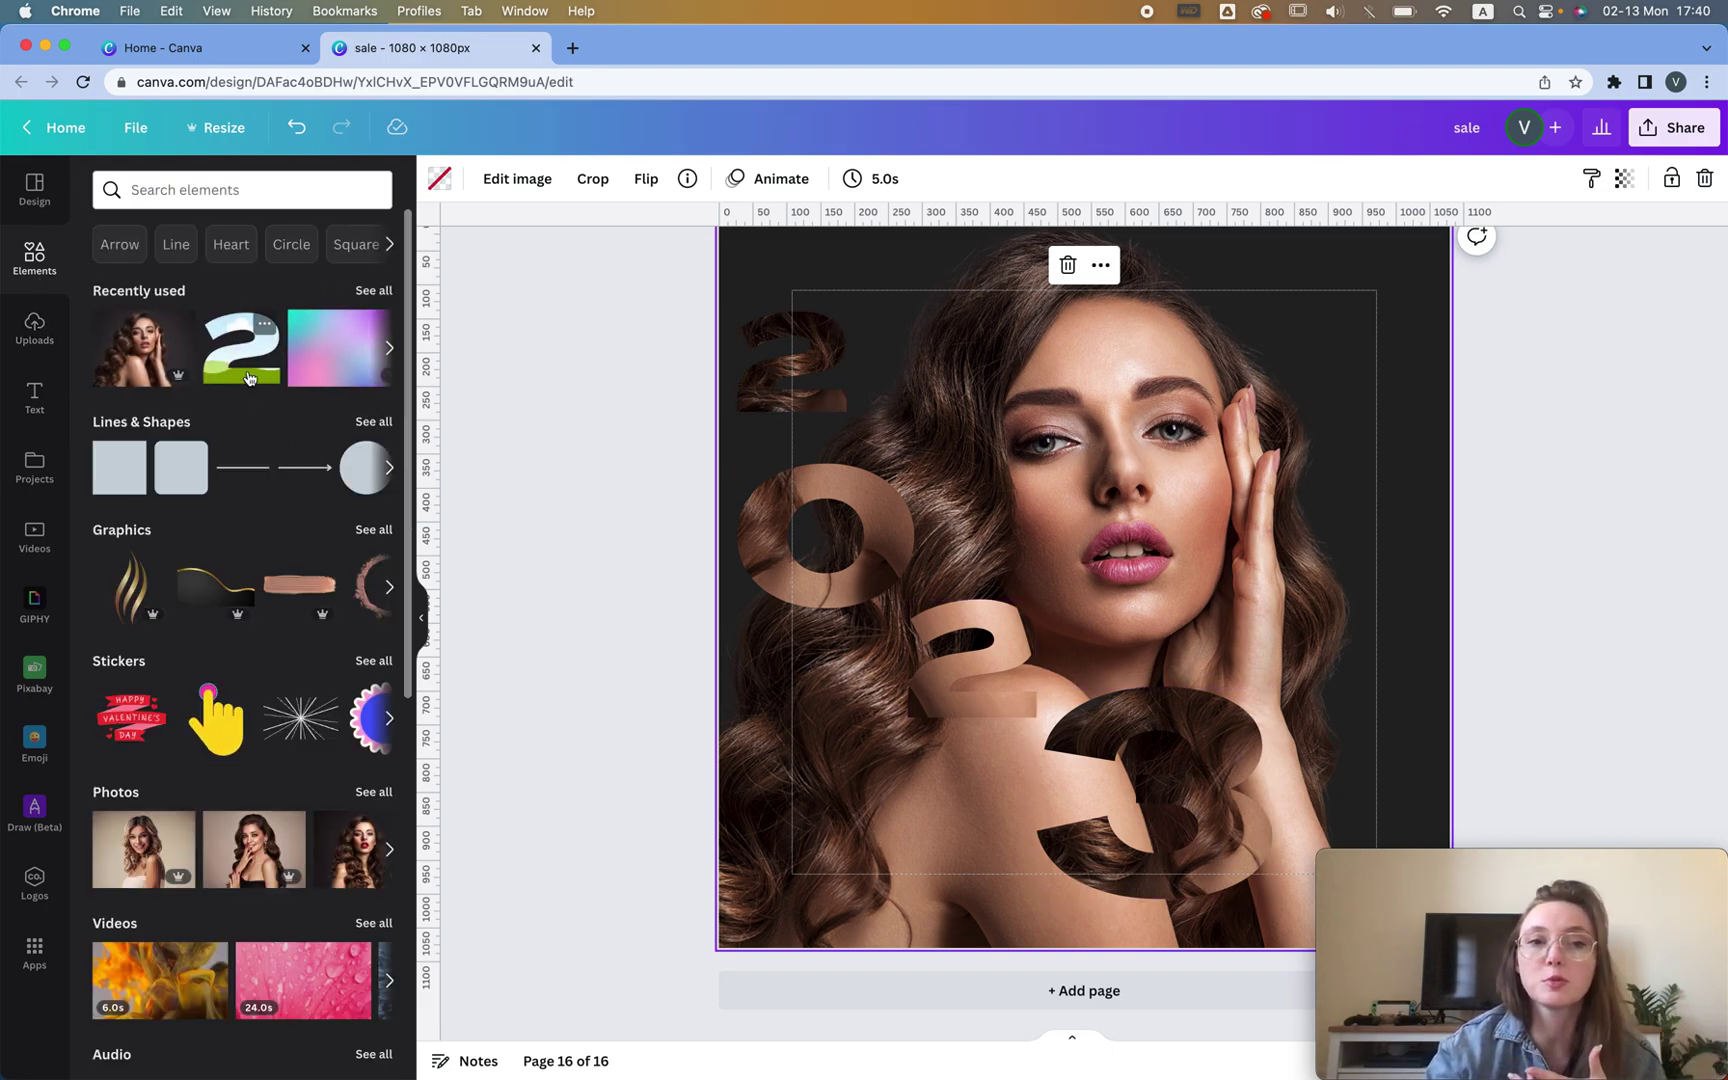